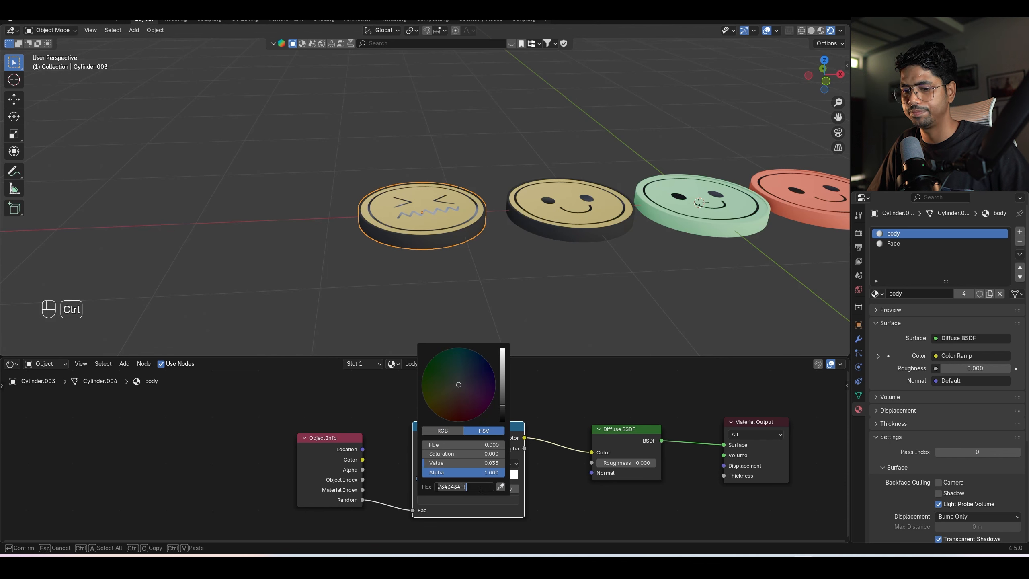
Paste the copied yellow hex colour into stop 3 of the body material's Color Ramp.
key(ctrl+v)
click(600, 513)
scroll(543, 307, down, 3)
middle_drag(542, 307, 552, 342)
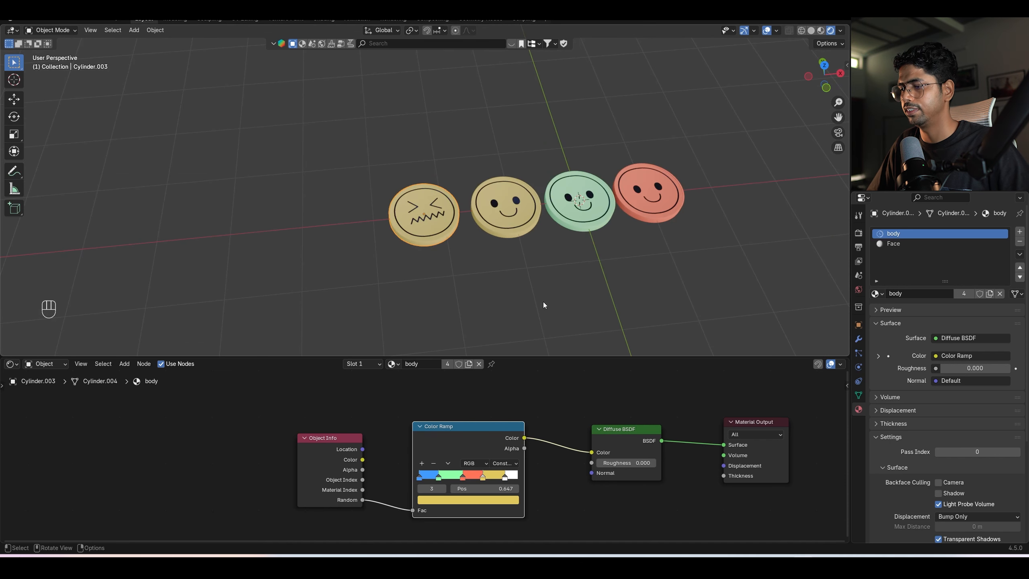
From the top view, duplicate the zigzag-mouthed disc and place the copy at the right end of the row.
key(KP_7)
shift+middle_drag(567, 285, 483, 224)
click(482, 224)
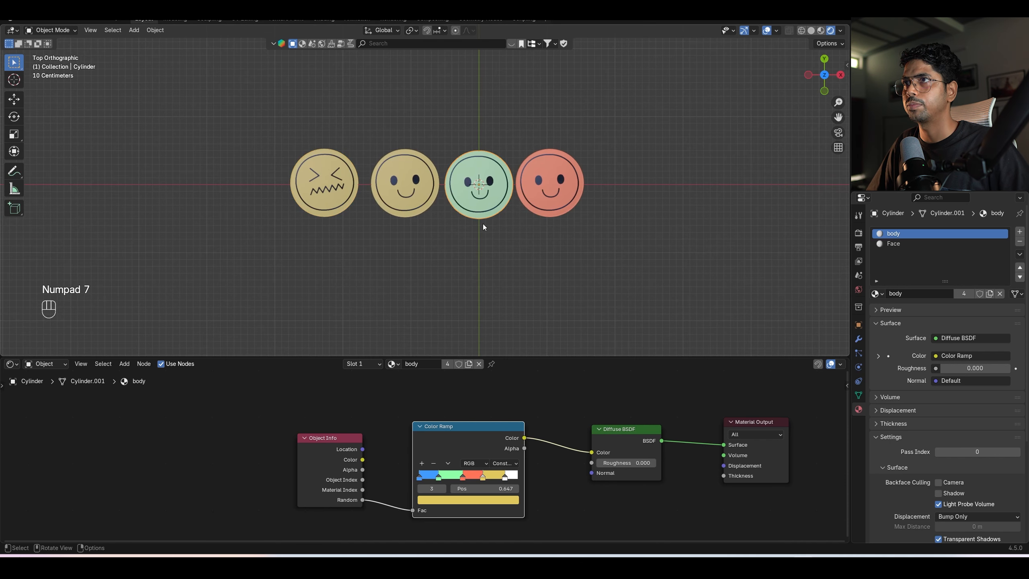
click(342, 213)
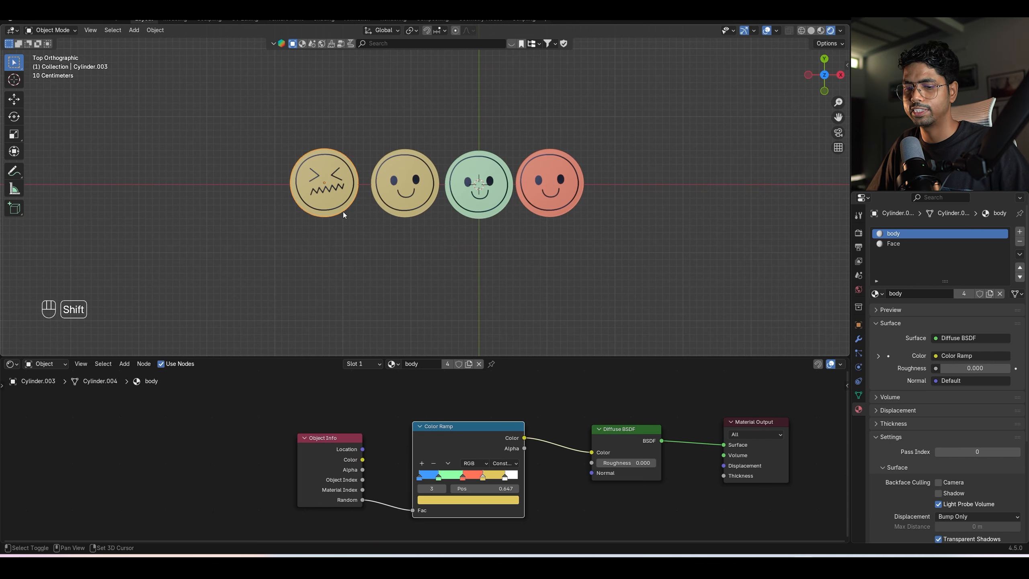
key(shift+d)
click(501, 210)
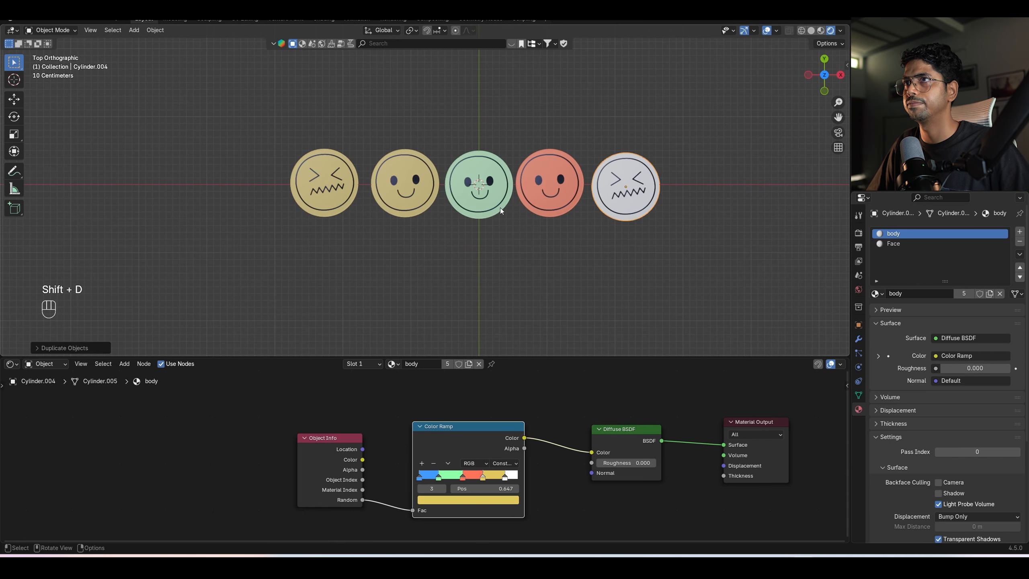
Duplicate the green smiling disc below the row and make the copy's Face material an independent material.
click(487, 206)
key(shift+d)
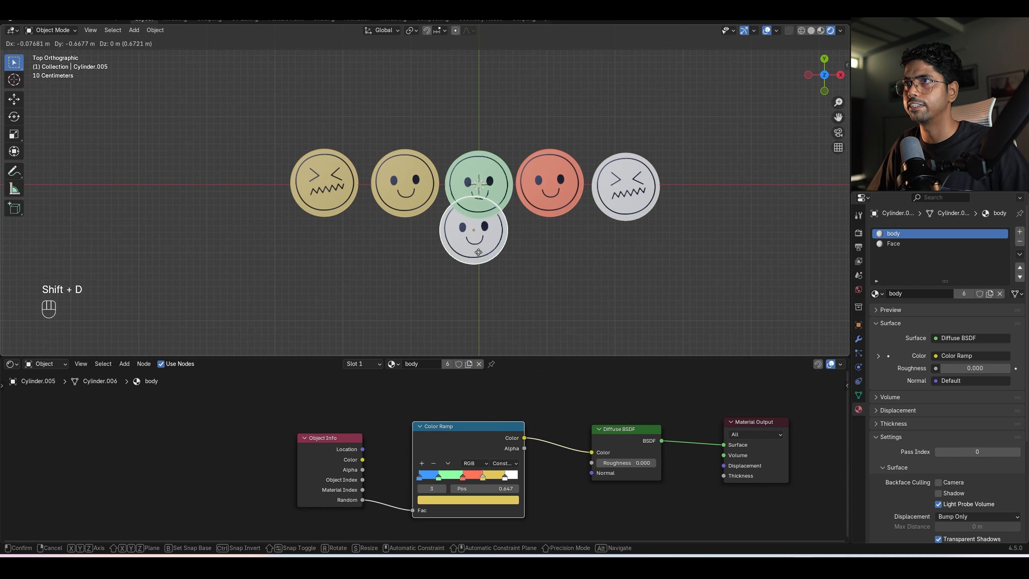
click(484, 279)
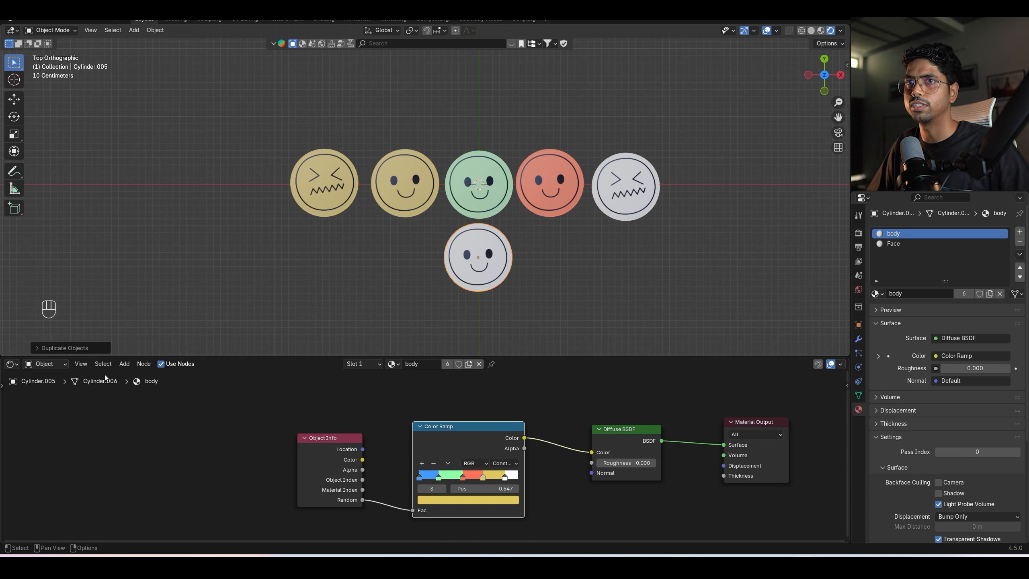
click(916, 244)
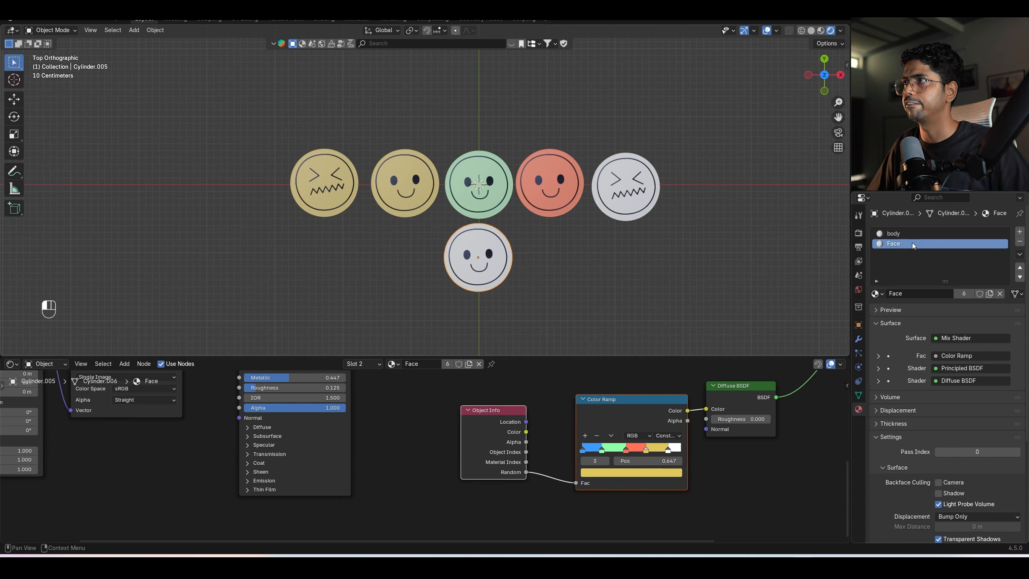
click(469, 364)
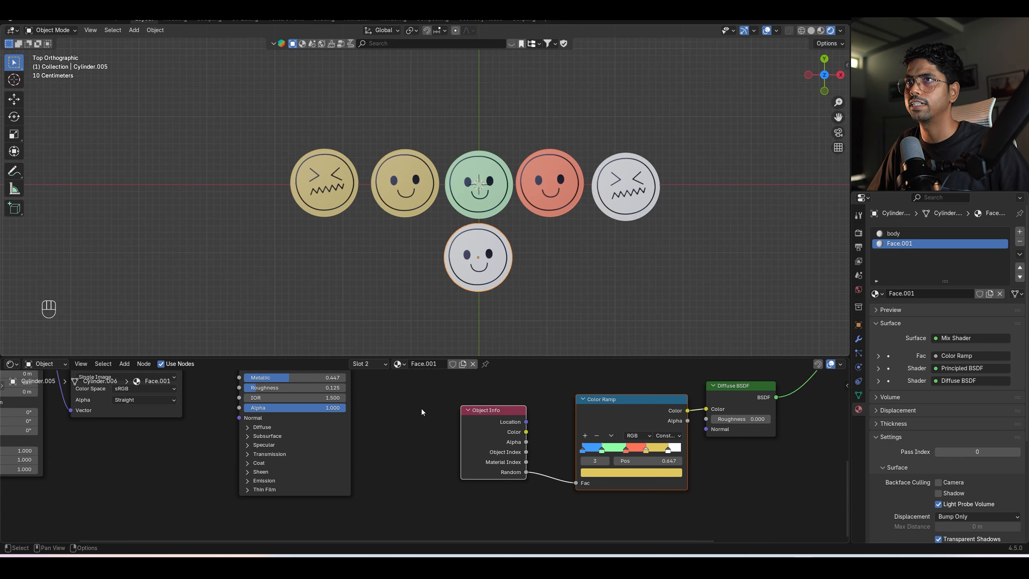
In the UV editing workspace, move the new disc's UVs from the smiley onto the crying face of the JuAug46.jpg sheet.
shift+middle_drag(422, 412, 638, 476)
key(Tab)
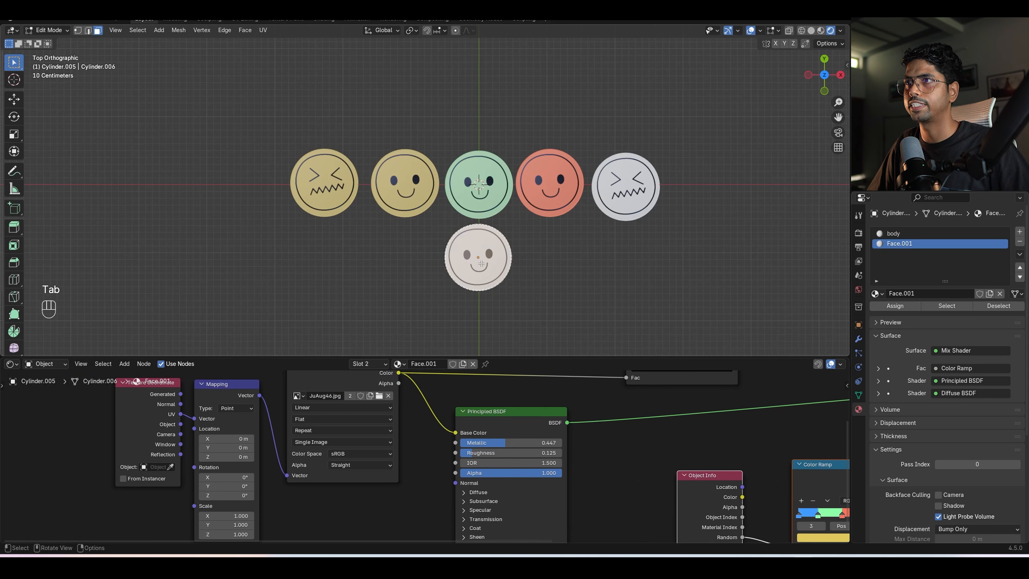
middle_drag(331, 419, 338, 445)
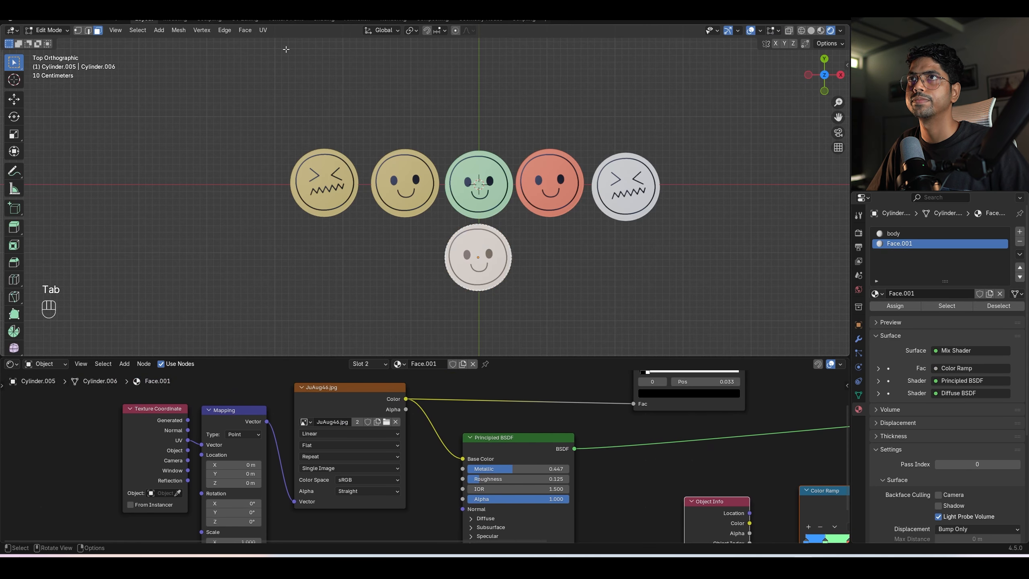
click(254, 19)
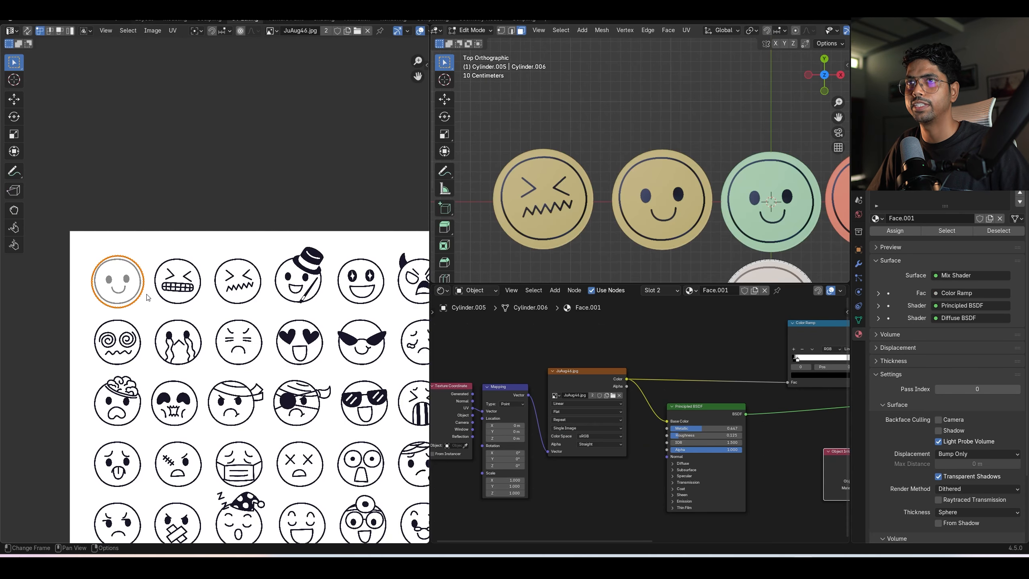
key(g)
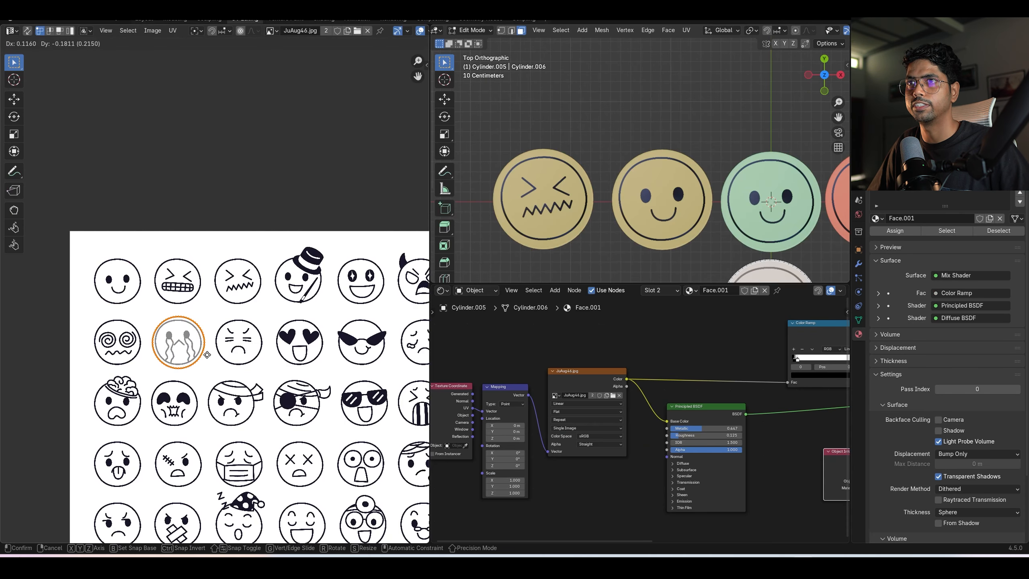
click(207, 354)
scroll(648, 211, down, 4)
shift+middle_drag(721, 227, 677, 210)
scroll(676, 209, up, 1)
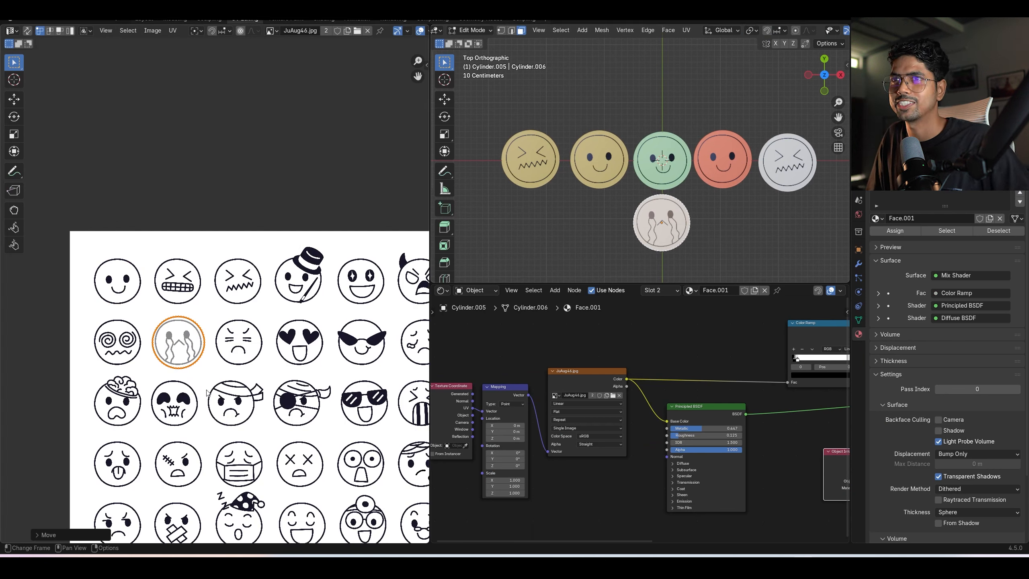
key(Tab)
Duplicate the crying disc to its left and move the copy's UVs onto the spiral-eyed face.
key(shift+d)
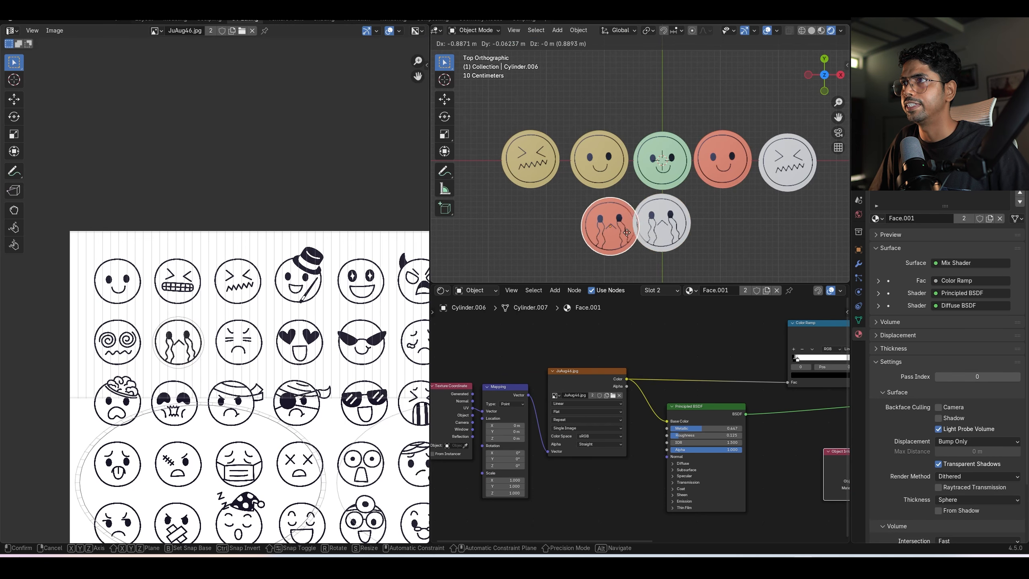
click(604, 228)
key(Tab)
key(g)
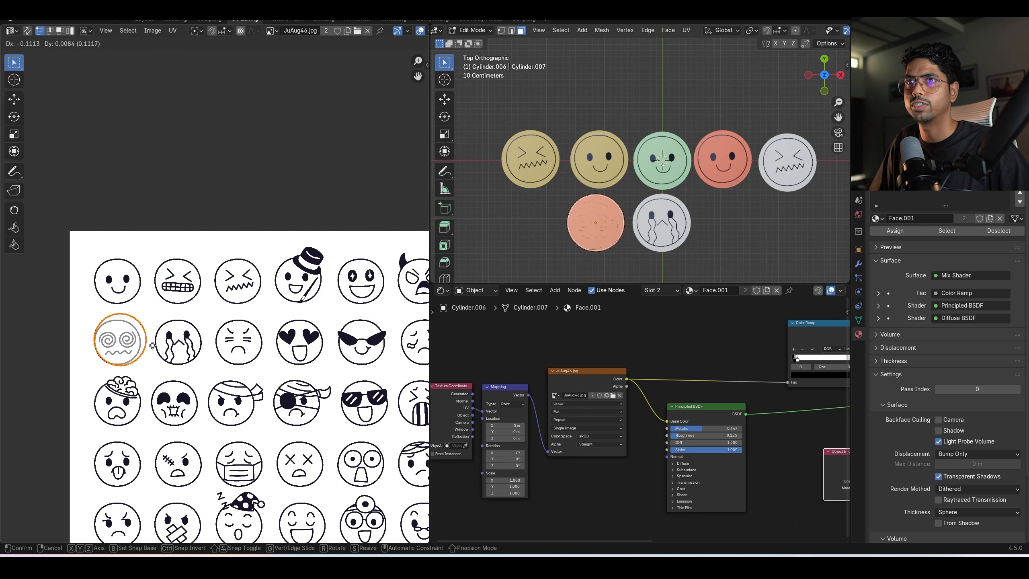
click(250, 342)
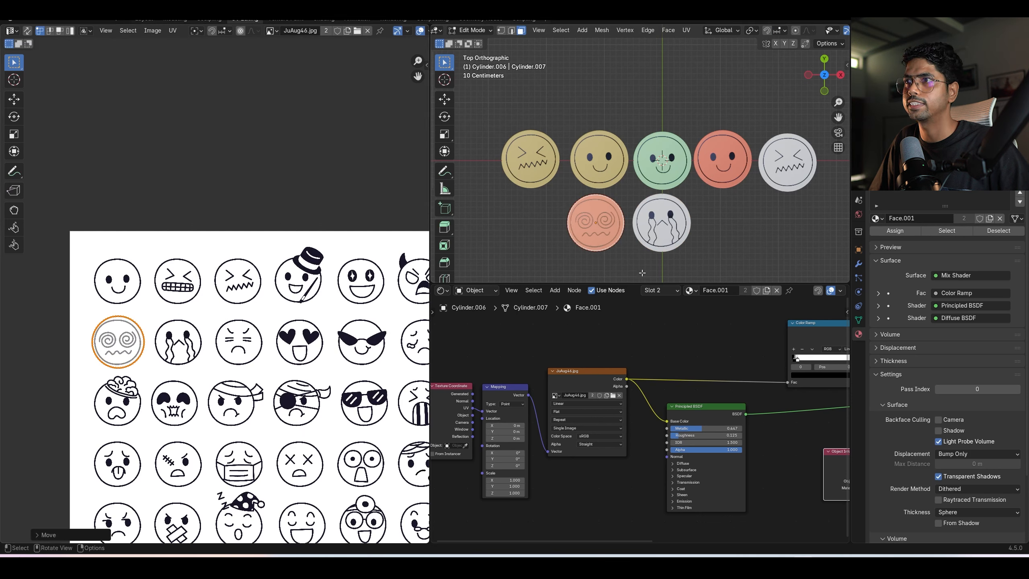
key(Tab)
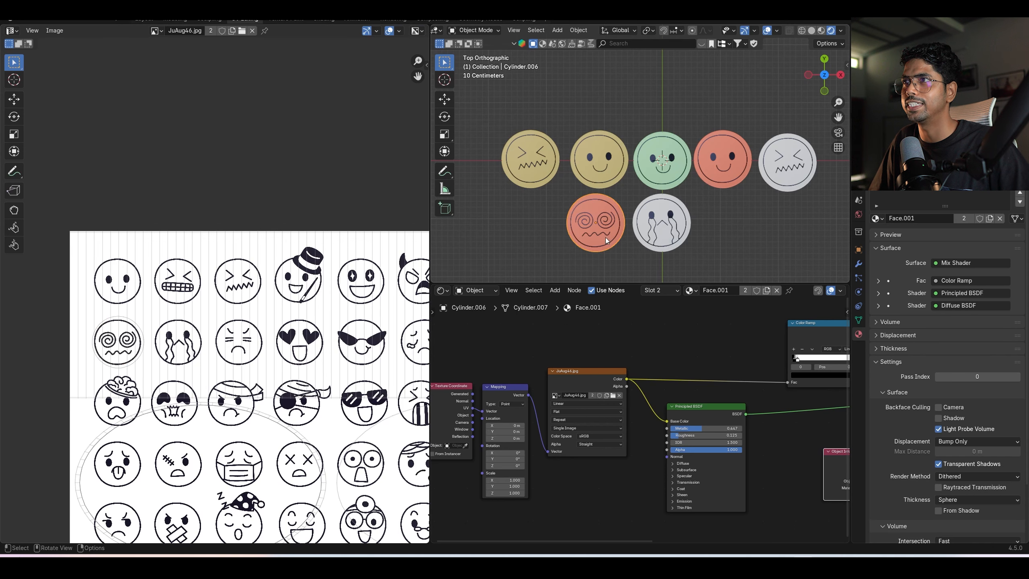
Duplicate the spiral-eyed disc to the right of the crying disc and move the copy's UVs onto the heart-eyed face.
key(shift+d)
click(735, 236)
key(Tab)
key(g)
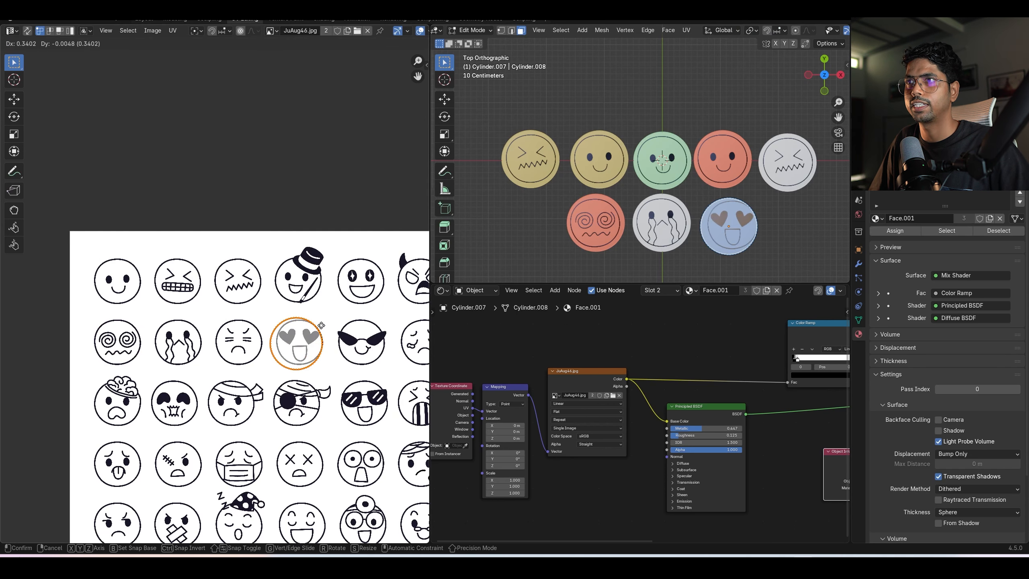
click(320, 326)
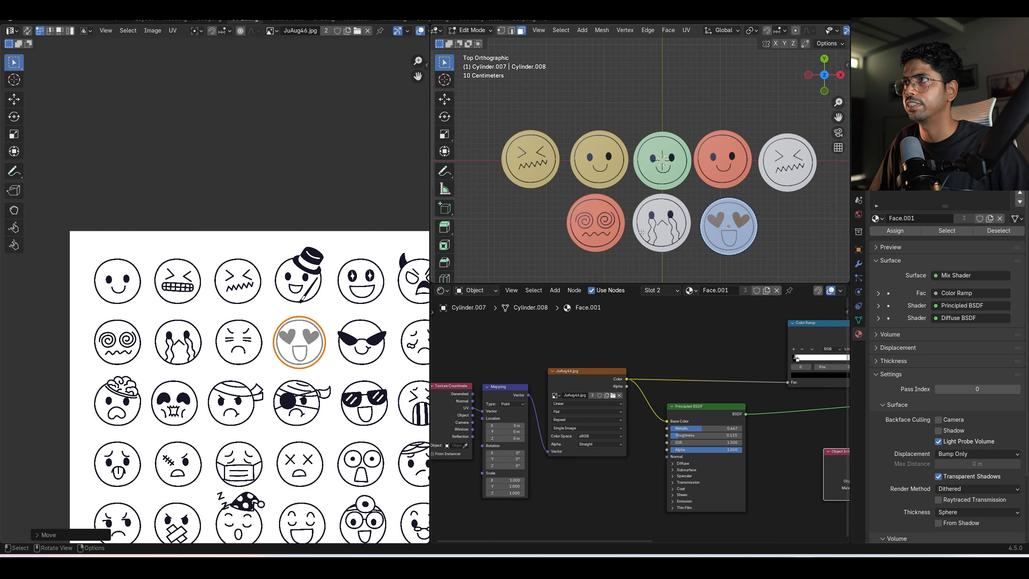
key(Tab)
Duplicate the heart-eyed disc to its right and move the copy's UVs onto the sunglasses face.
shift+middle_drag(739, 228, 675, 225)
key(shift+d)
click(742, 226)
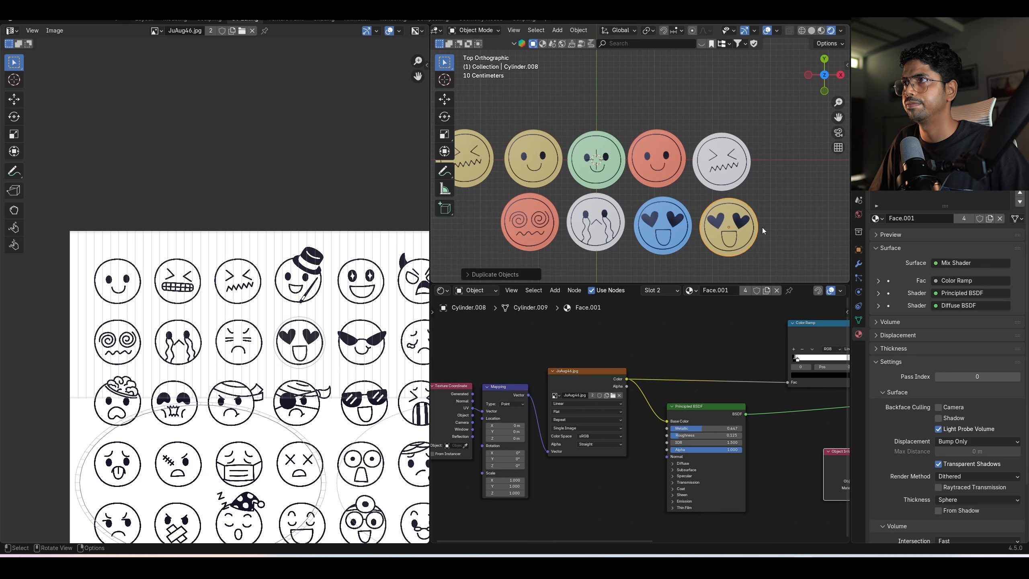
key(Tab)
middle_drag(349, 346, 253, 328)
key(g)
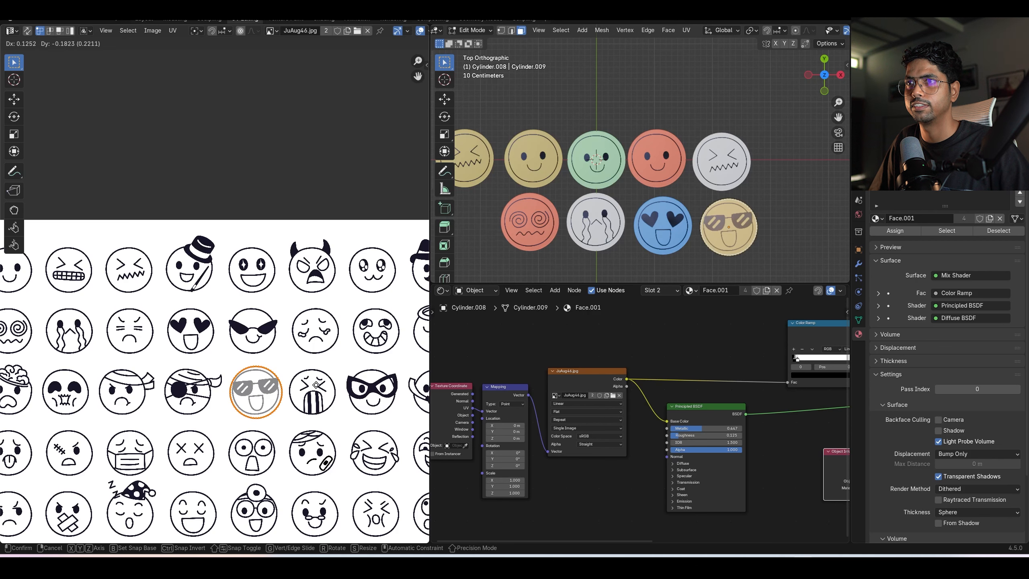
click(318, 388)
key(Tab)
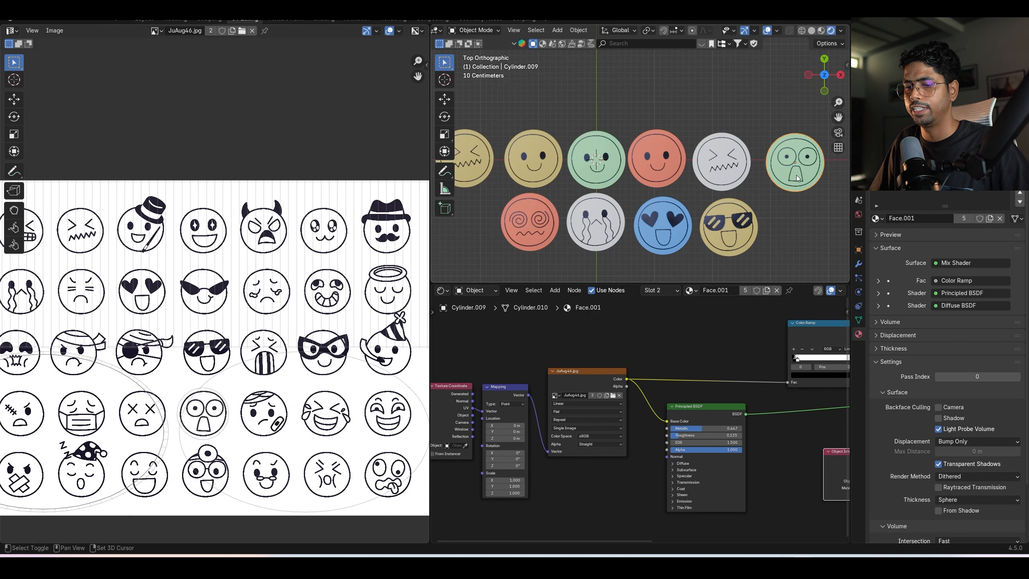
Duplicate the shocked-face disc into the second row beside the sunglasses disc and move the copy's UVs onto a frowning face.
key(shift+d)
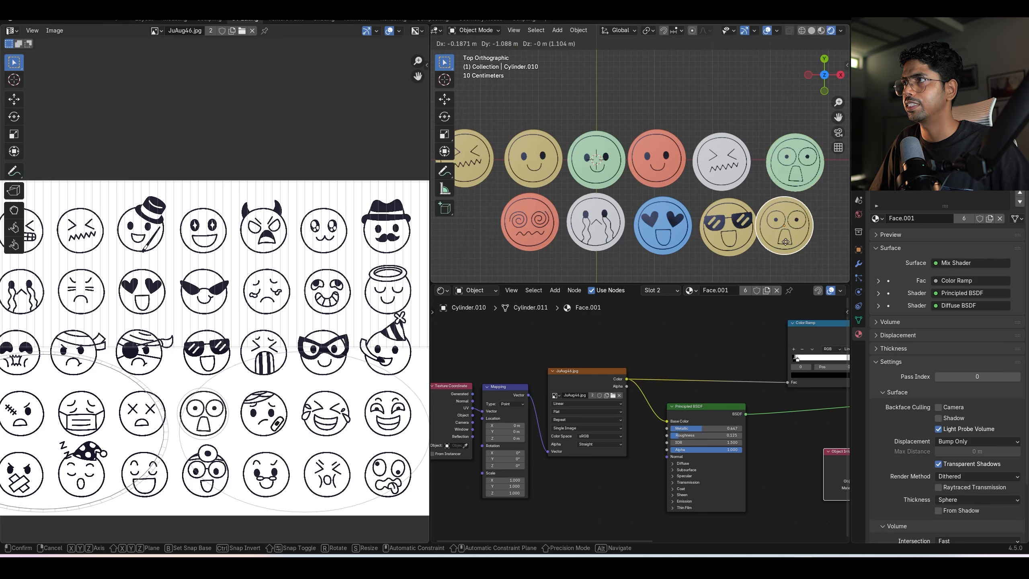
click(801, 245)
middle_drag(283, 368, 336, 366)
key(Tab)
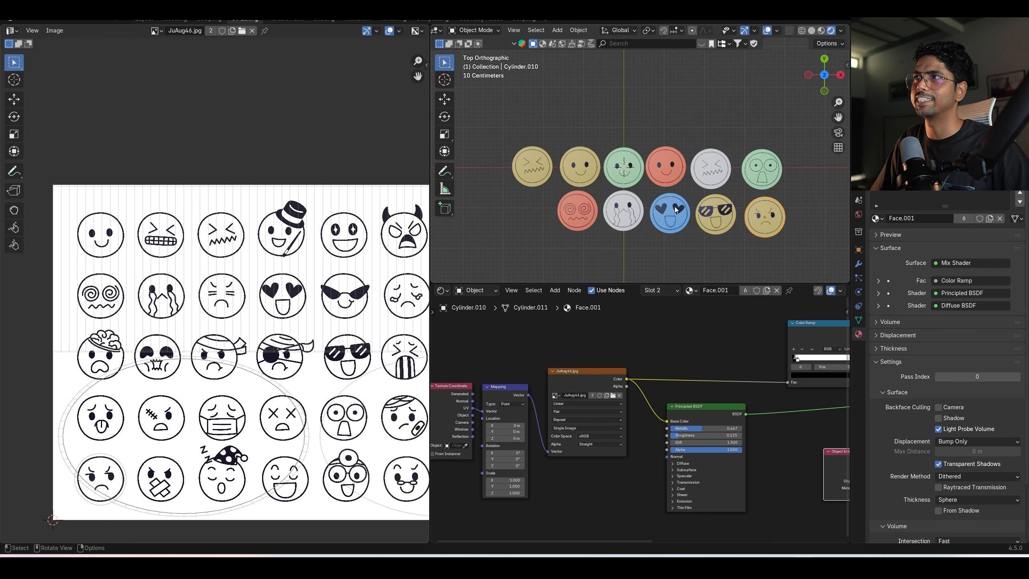
Save the scene as "Rbd sim.blend".
key(ctrl+s)
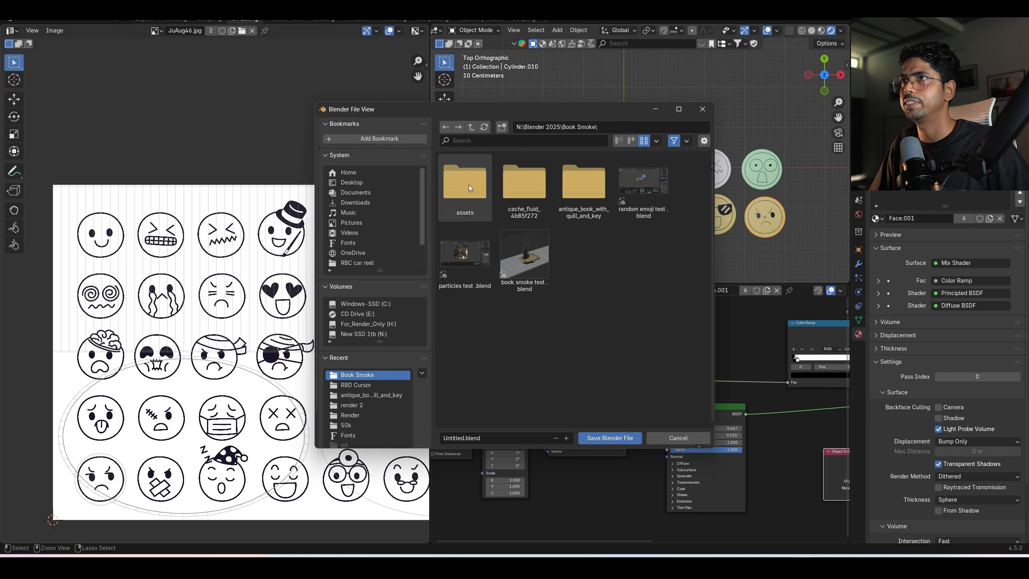
click(471, 127)
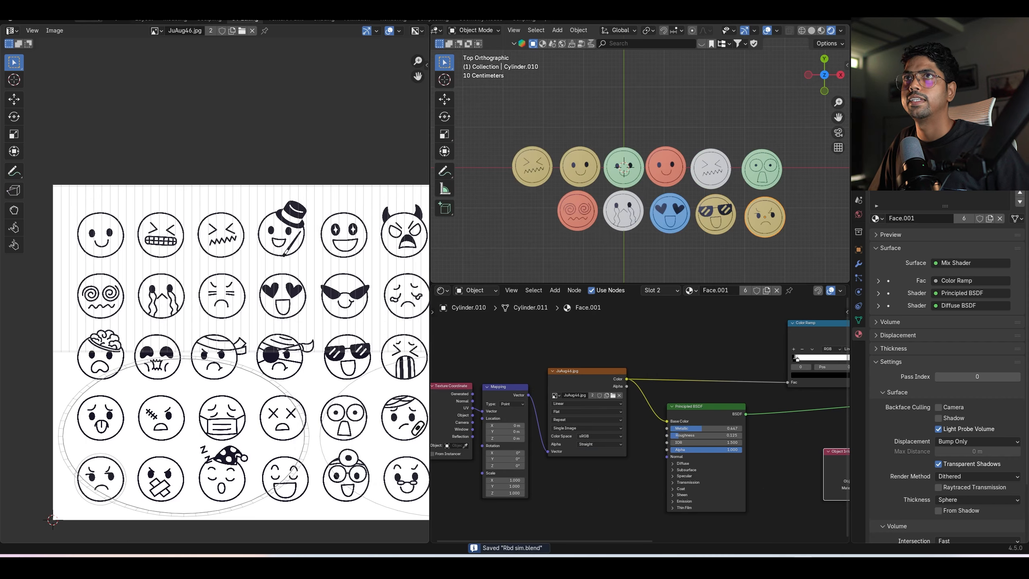
Back in the main layout's top view, duplicate the leftmost zigzag-mouthed disc to the left end of the second row.
click(146, 19)
middle_drag(522, 268, 528, 247)
scroll(572, 229, up, 3)
key(KP_7)
click(318, 195)
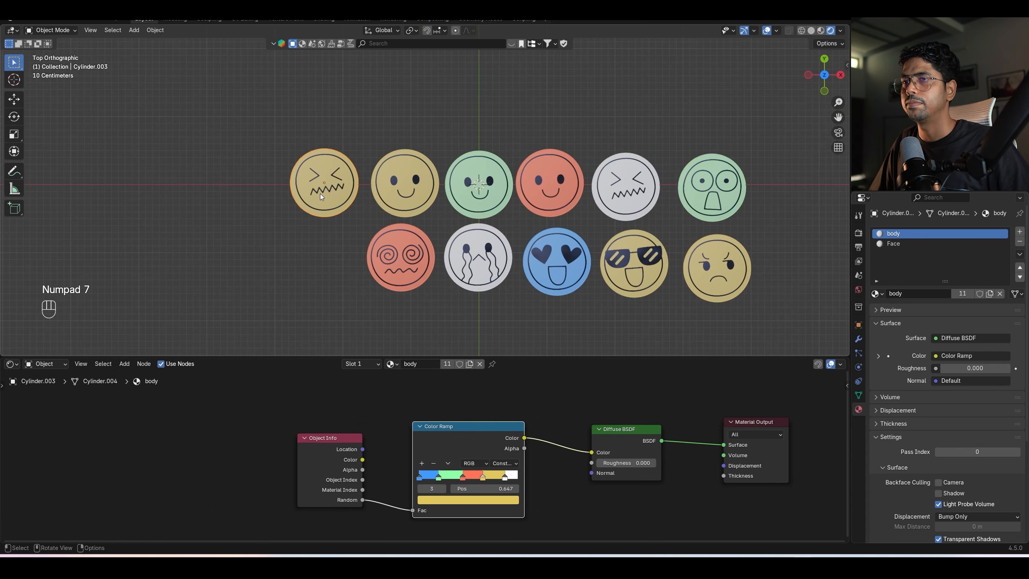
key(shift+d)
click(318, 272)
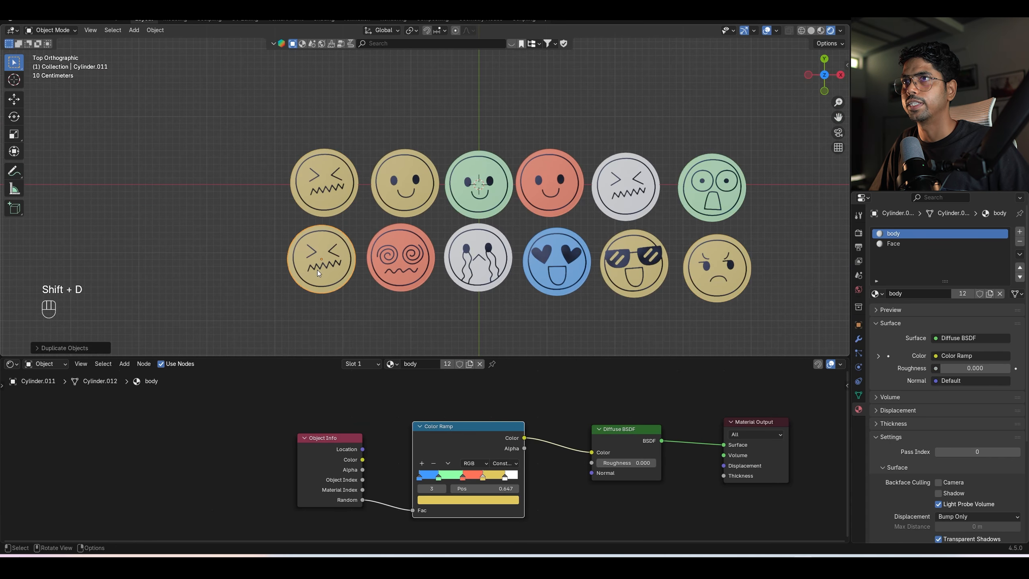
Duplicate the zigzag-mouthed disc twice more, placing one copy at the right end of each of the two rows.
key(shift+d)
shift+middle_drag(770, 280, 637, 283)
key(shift+d)
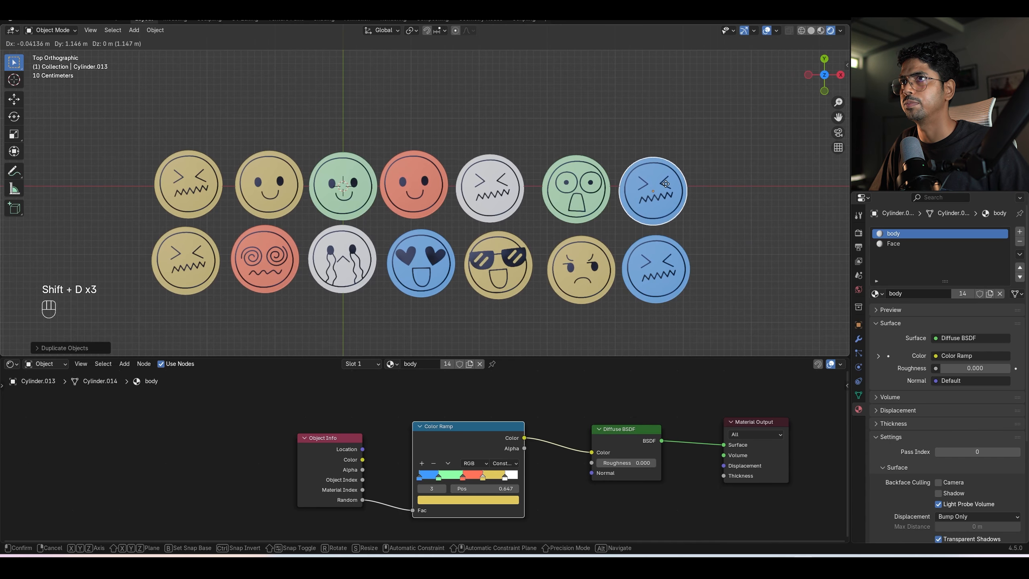
click(666, 183)
scroll(635, 201, down, 2)
Start a third row below with duplicates of the shocked-face disc and the frowning disc.
click(534, 189)
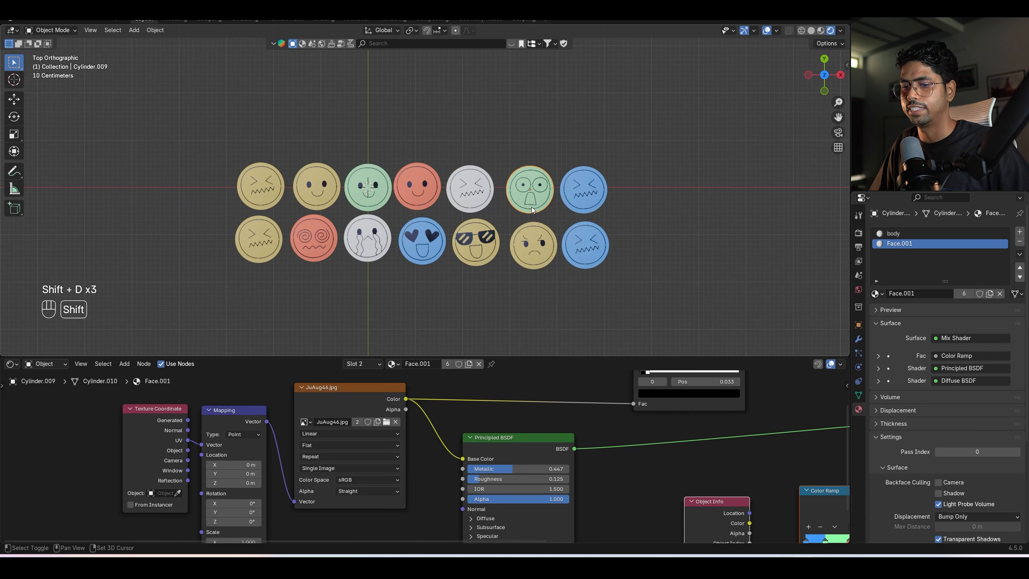
key(shift+d)
click(535, 318)
click(541, 259)
key(shift+d)
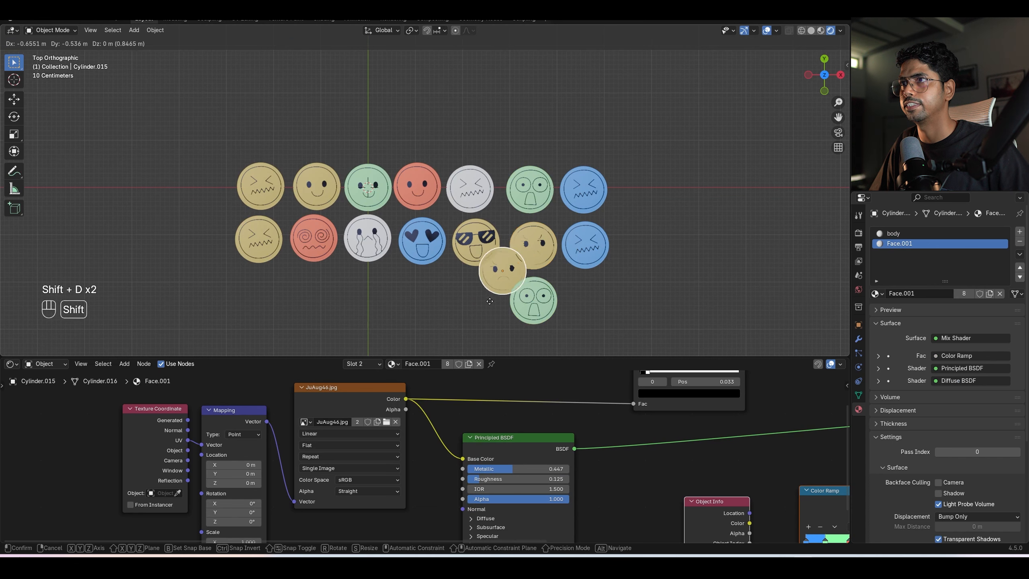
click(466, 331)
Fill the bottom row with duplicated sunglasses, crying and spiral-eyed discs, and add a sunglasses copy at the right end of the row above.
key(shift+d)
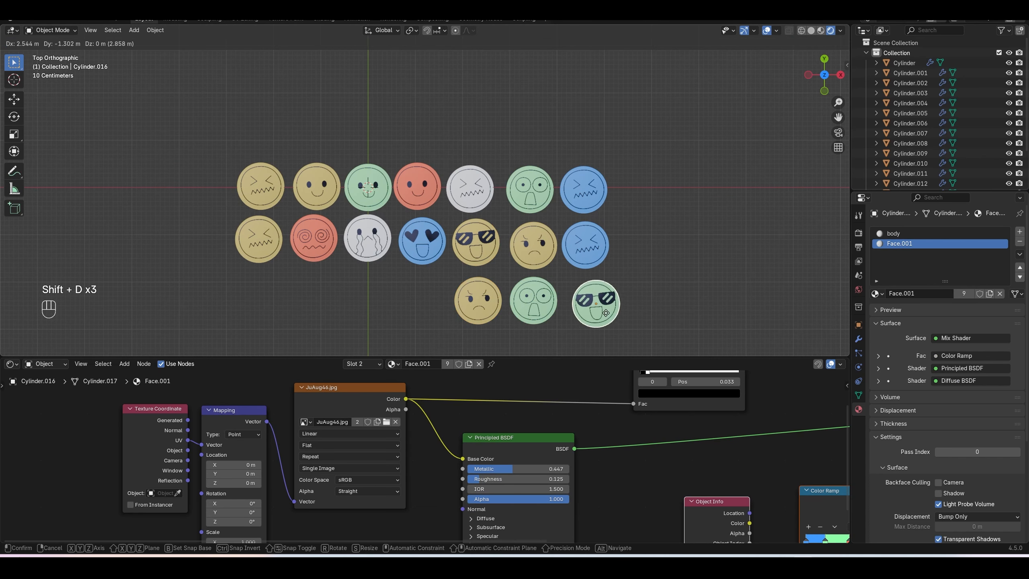
click(603, 311)
key(shift+d)
key(shift+d)
click(422, 304)
key(shift+d)
key(shift+d)
click(309, 305)
key(shift+d)
Duplicate the spiral-eyed disc three times to start a new row above the others.
key(shift+d)
key(shift+d)
key(shift+d)
Complete the top row with heart-eyed, zigzag-mouthed, shocked and smiling copies, and fill the eighth column with heart-eyed and crying copies.
click(423, 245)
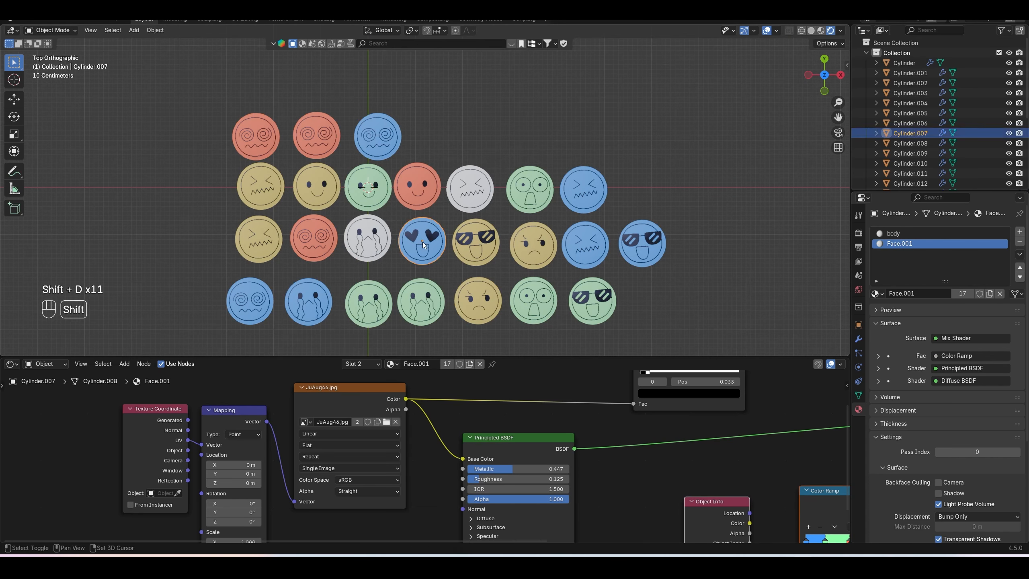
key(shift+d)
click(430, 138)
key(shift+d)
key(shift+d)
key(shift+d)
key(shift+d)
click(593, 139)
key(shift+d)
click(686, 305)
key(shift+d)
Add a ninth column at the right of the grid from duplicated spiral-eyed, crying, sunglasses and heart-eyed discs.
key(shift+d)
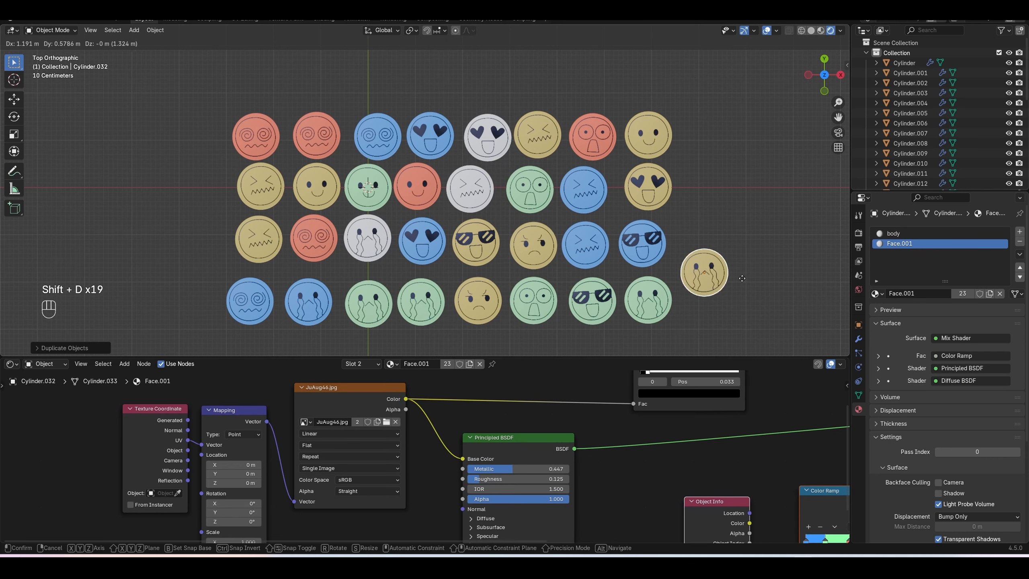
click(749, 195)
key(shift+d)
click(742, 301)
key(shift+d)
click(745, 248)
key(shift+d)
click(744, 140)
scroll(529, 267, down, 2)
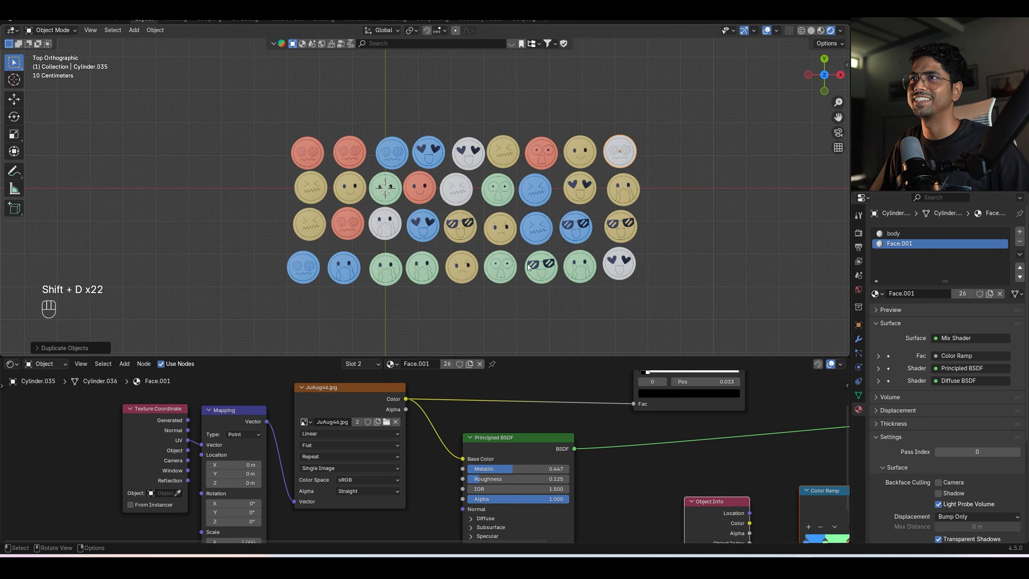
Save the Rbd sim.blend file with the completed disc grid.
key(ctrl+s)
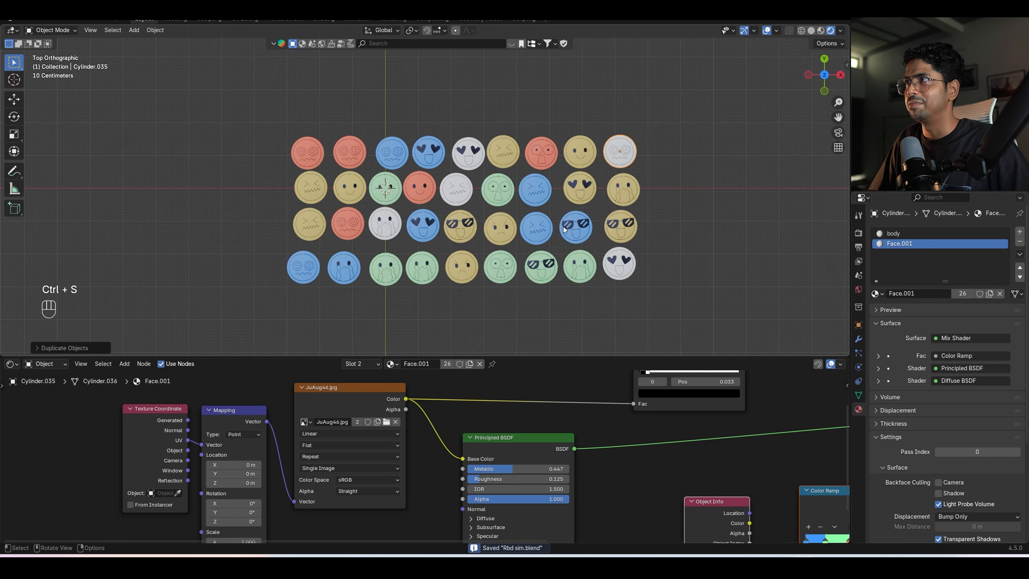
middle_drag(498, 229, 533, 210)
key(ctrl+s)
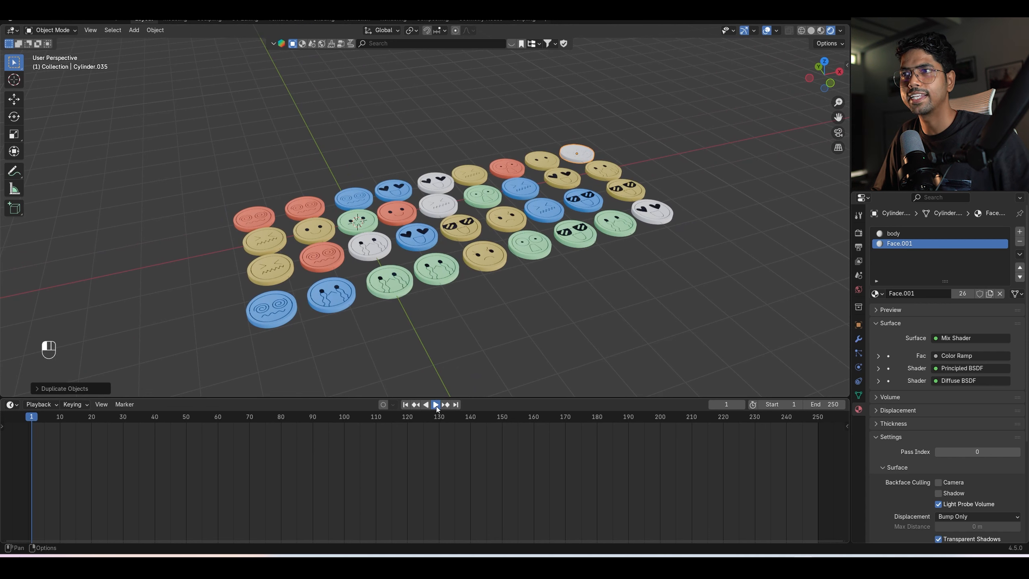
shift+middle_drag(427, 304, 444, 301)
key(ctrl+s)
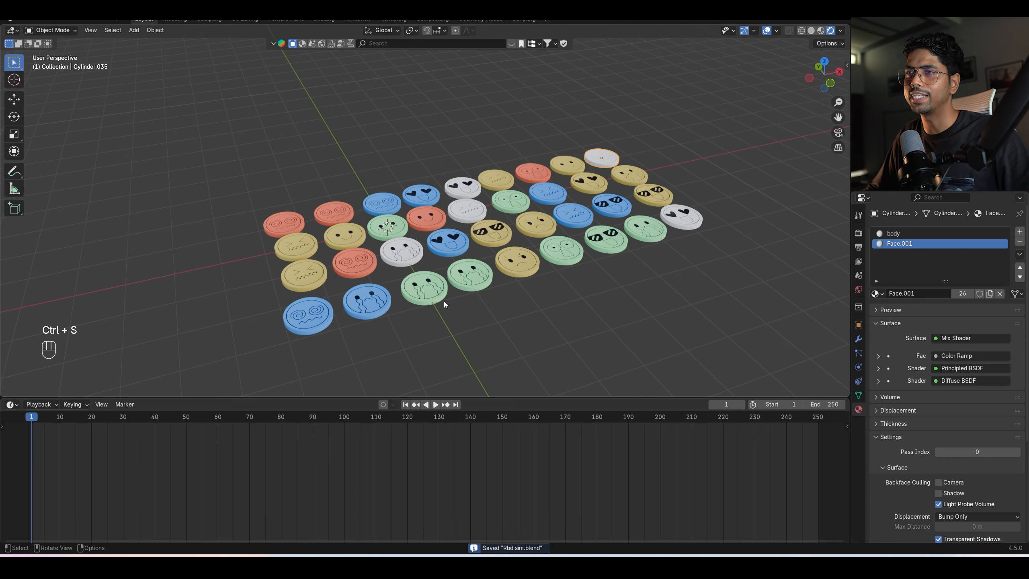
shift+middle_drag(488, 276, 460, 262)
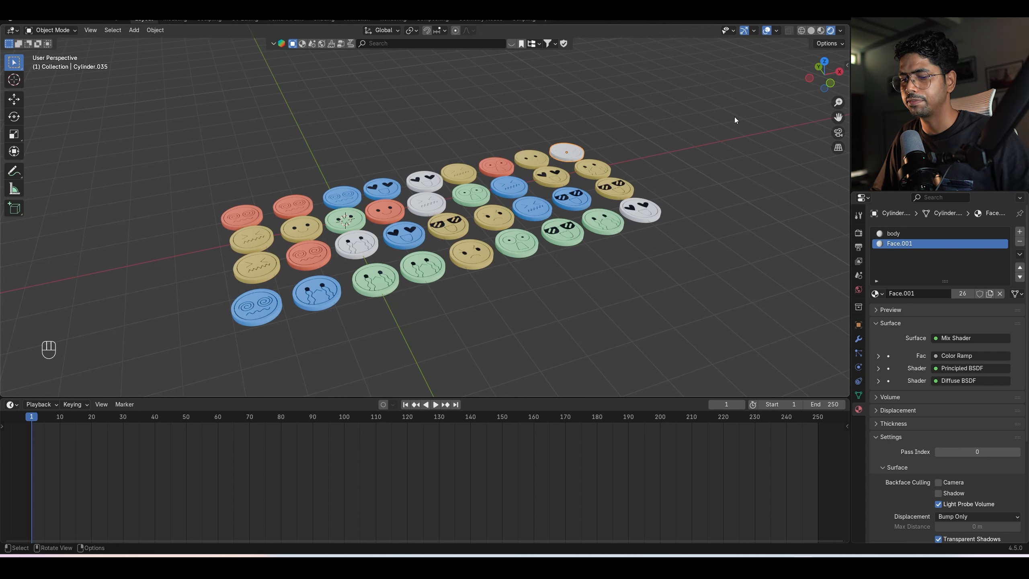
Apply the object transform to every disc in the grid and set each disc's origin to its geometry.
key(n)
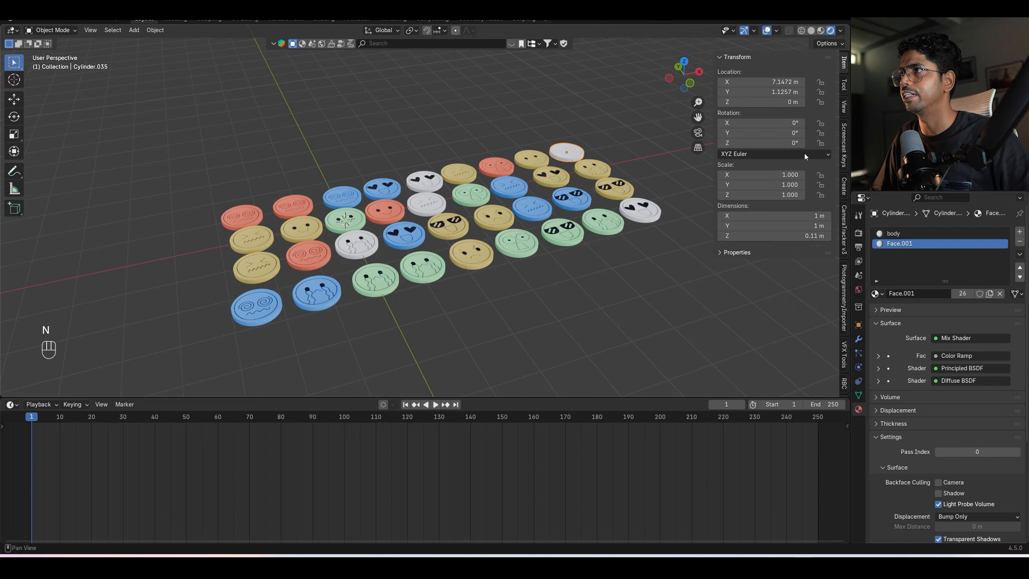
drag(129, 142, 267, 335)
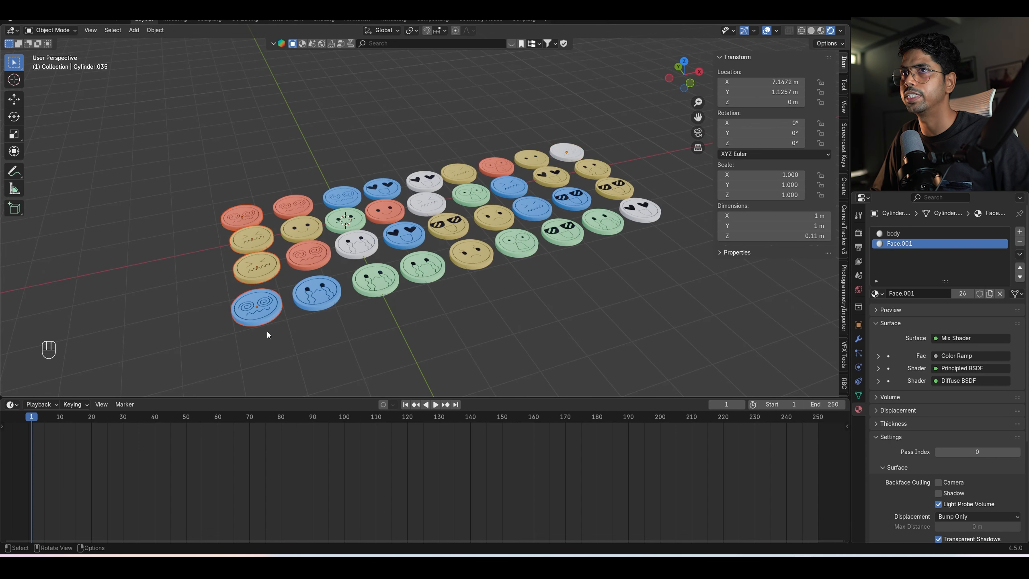
drag(121, 143, 688, 335)
middle_drag(688, 335, 644, 283)
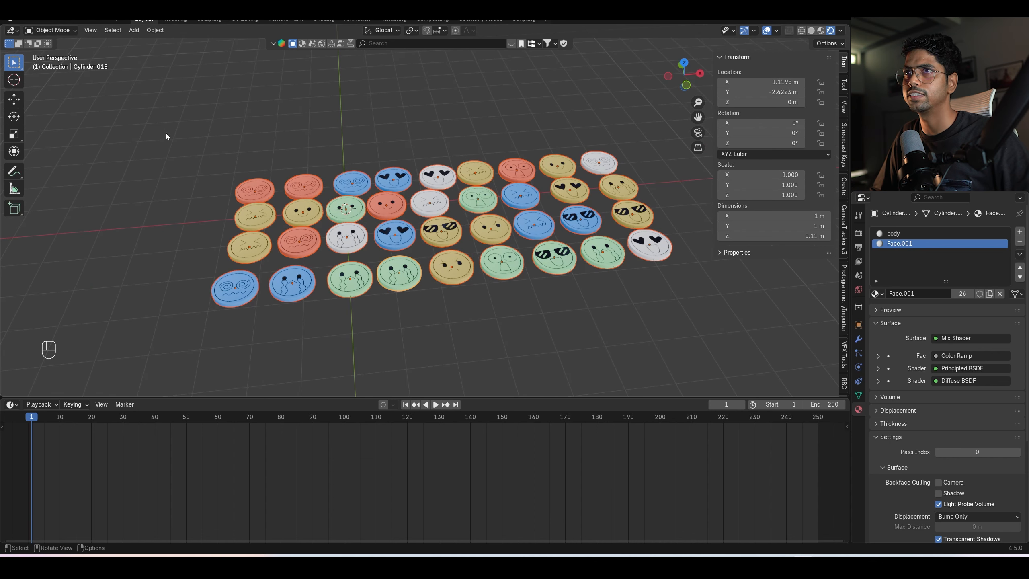
drag(166, 132, 738, 366)
key(ctrl+a)
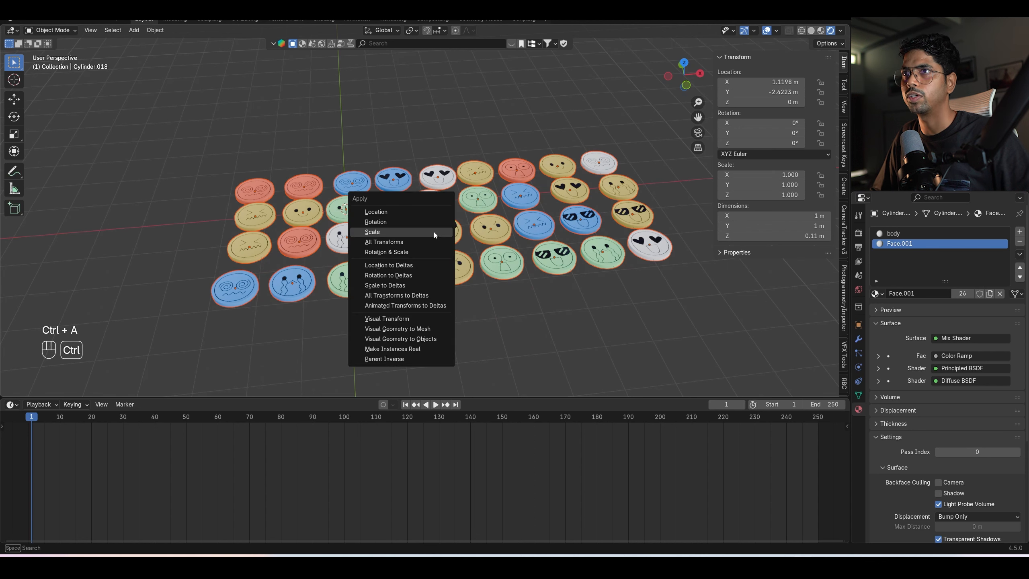
click(415, 237)
right_click(375, 238)
mouse_move(343, 294)
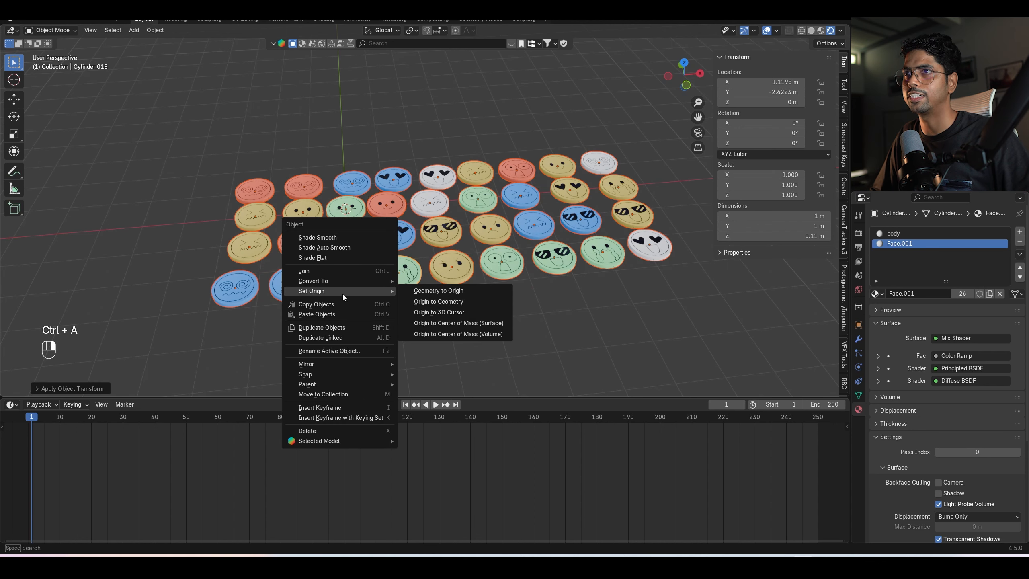
click(476, 301)
Raise the red smiling disc along Z to about 3.5 m above the grid.
middle_drag(503, 290, 357, 221)
click(356, 221)
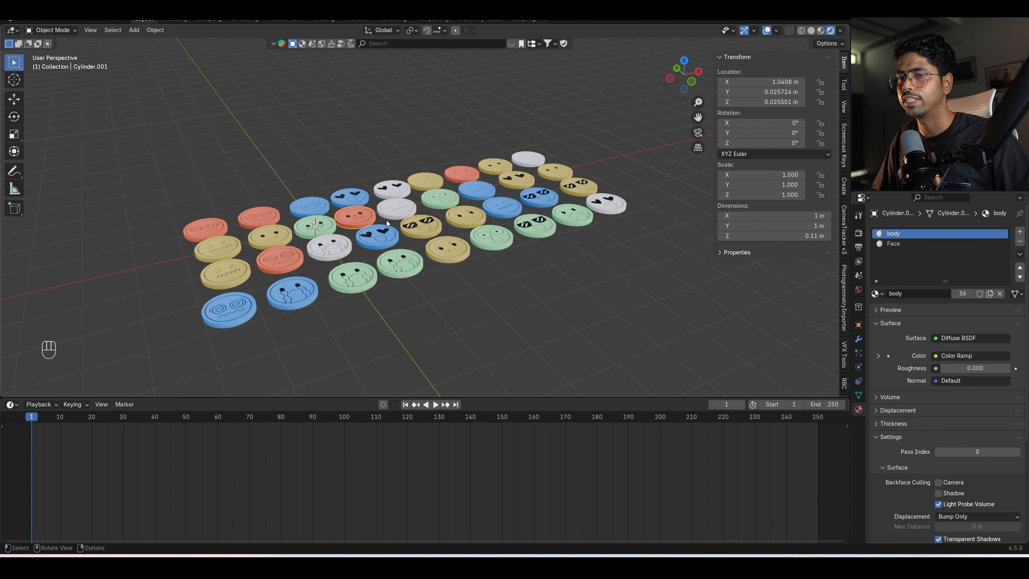
key(g)
key(z)
click(399, 59)
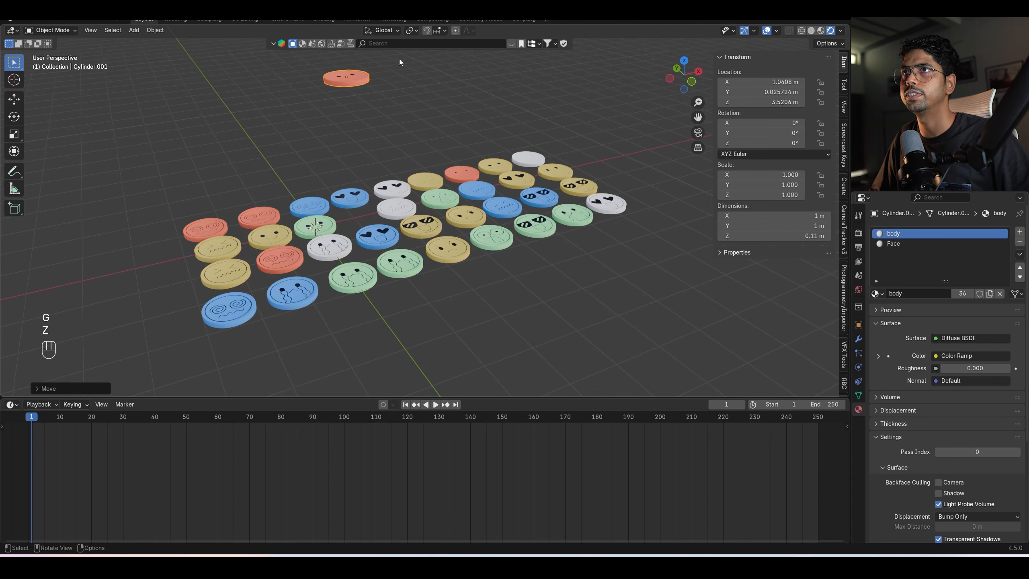
Make the raised red disc an active rigid body and briefly play its fall, returning to the first frame.
middle_drag(399, 59, 396, 111)
click(155, 30)
mouse_move(196, 303)
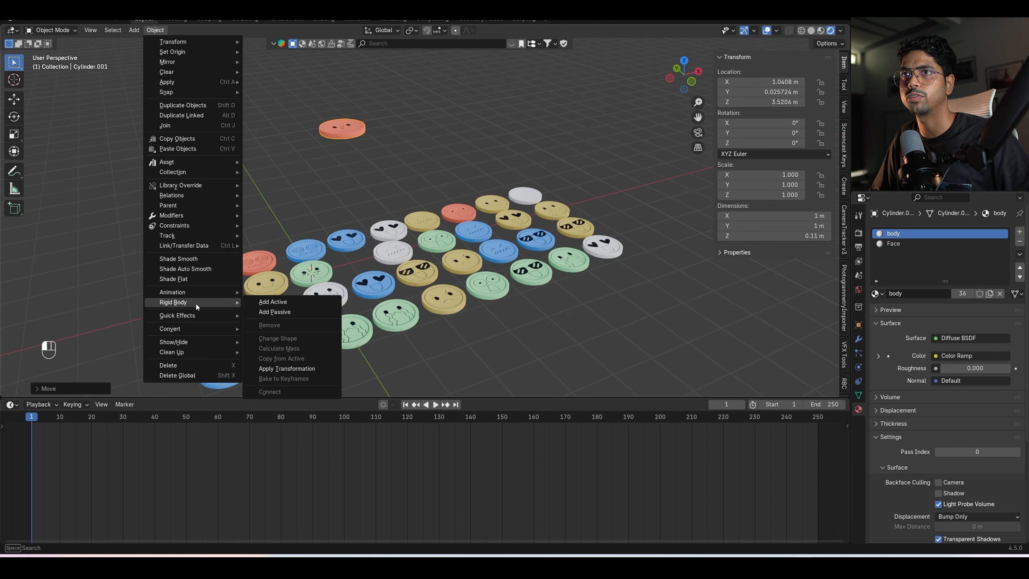
click(263, 303)
key(space)
key(space)
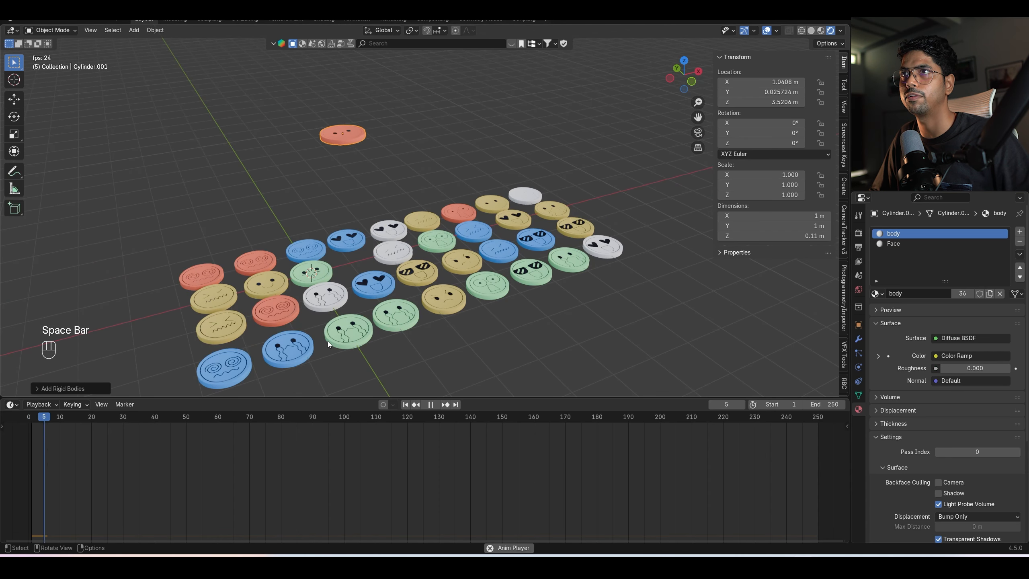
click(405, 404)
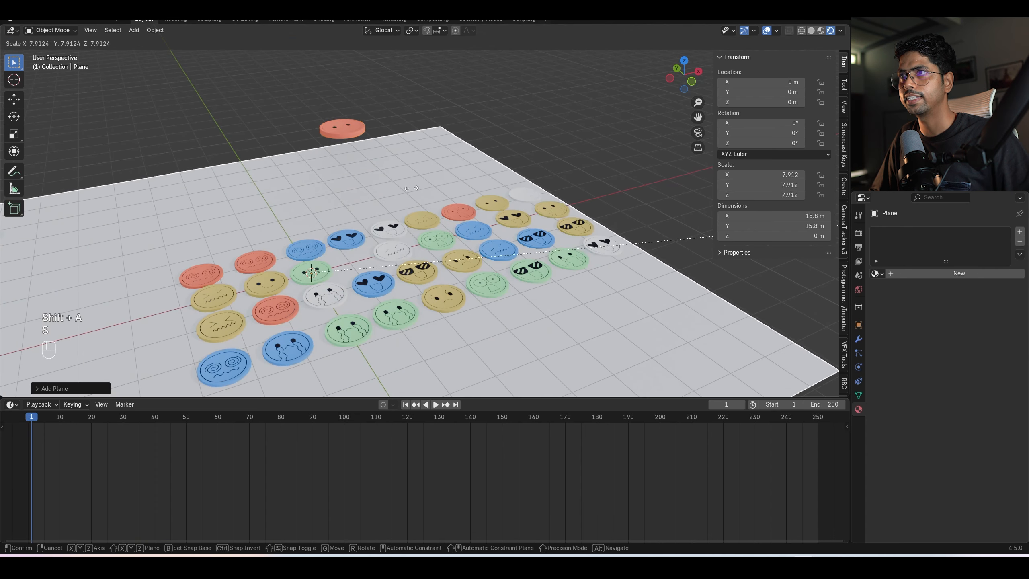
Add a ground plane scaled to about 9.65 under the discs and move it to a new collection named "set".
click(595, 246)
key(m)
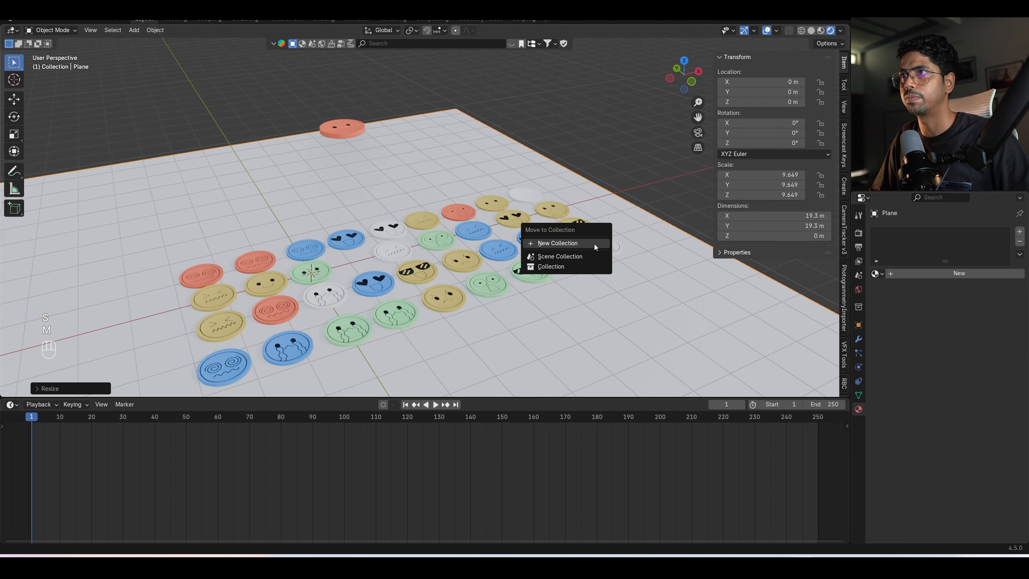
click(594, 243)
text(s)
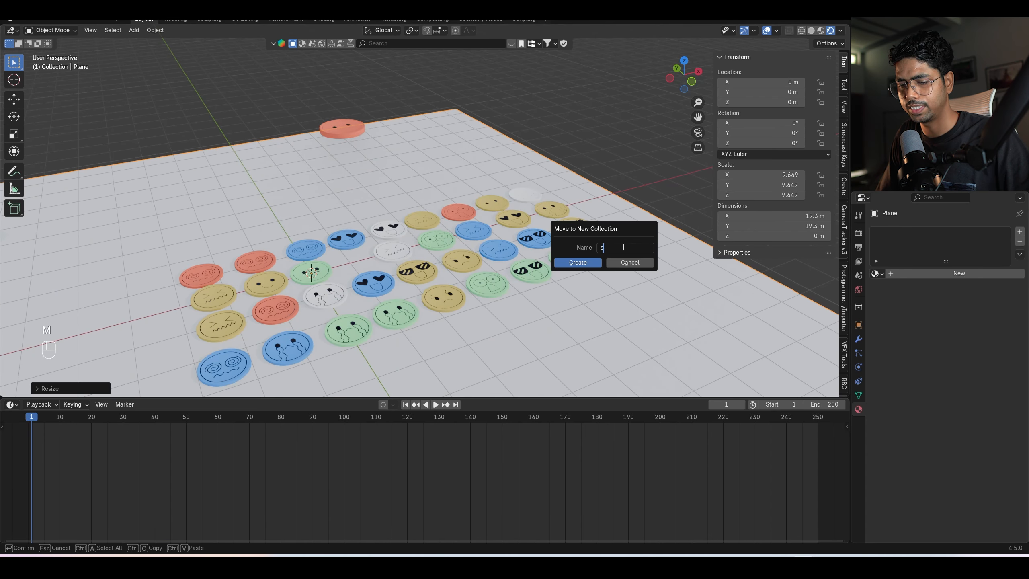
key(Return)
key(Return)
Lower the ground plane along Z by about 0.063 m and make it a passive rigid body.
key(g)
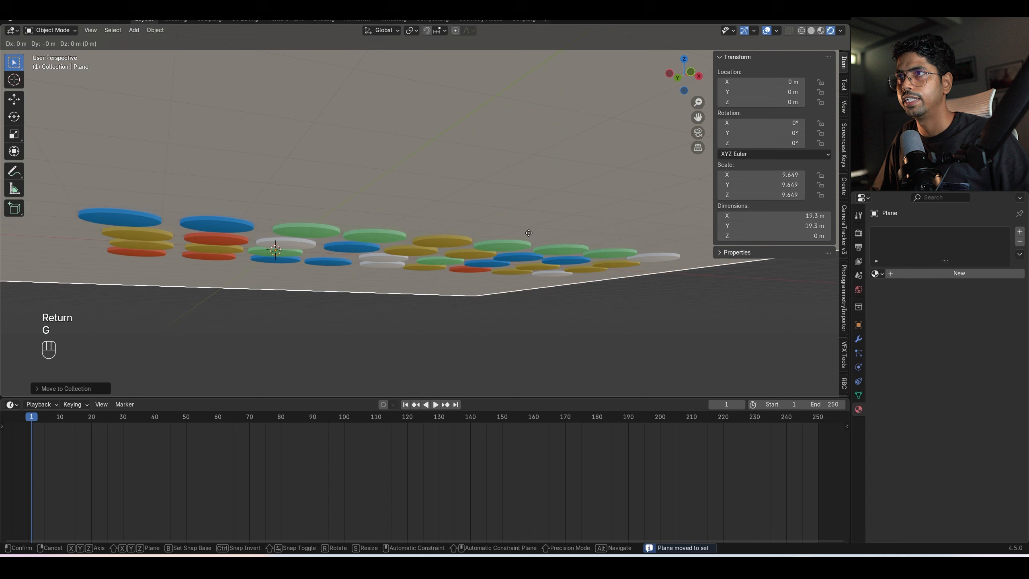
key(z)
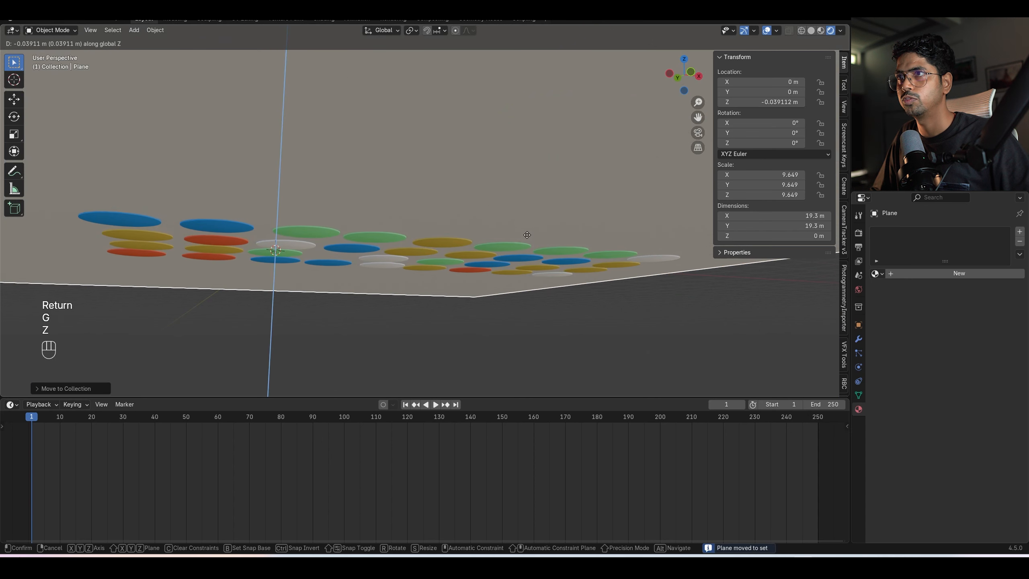
click(530, 235)
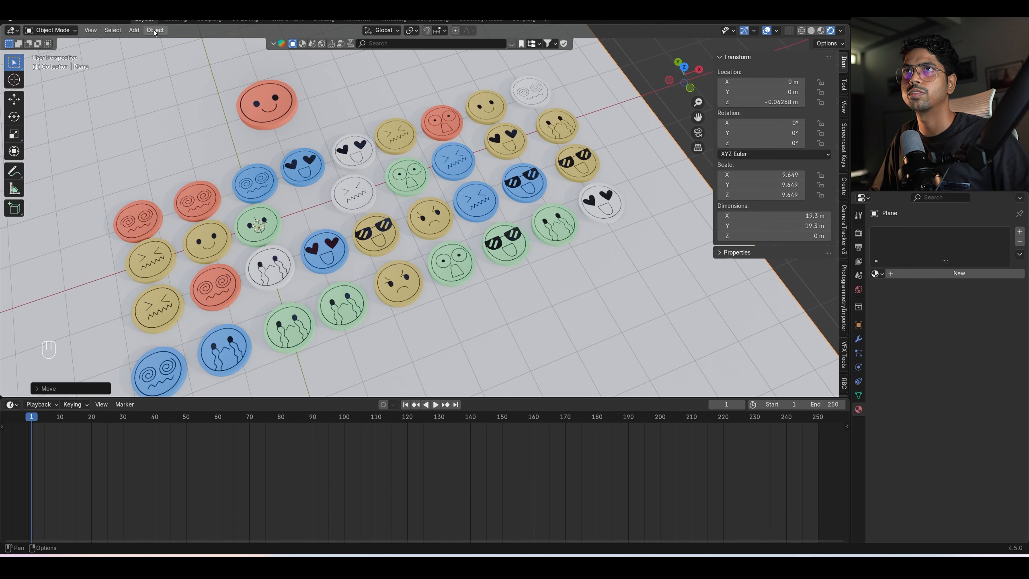
click(156, 30)
mouse_move(186, 302)
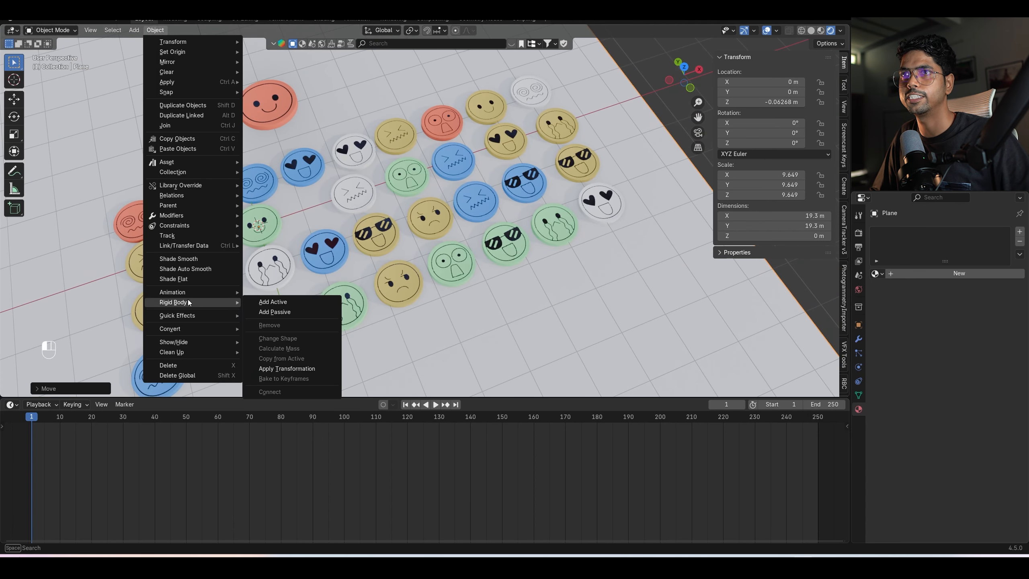
click(284, 312)
Play the simulation to check how the red disc lands on the plane, and return to the first frame.
key(space)
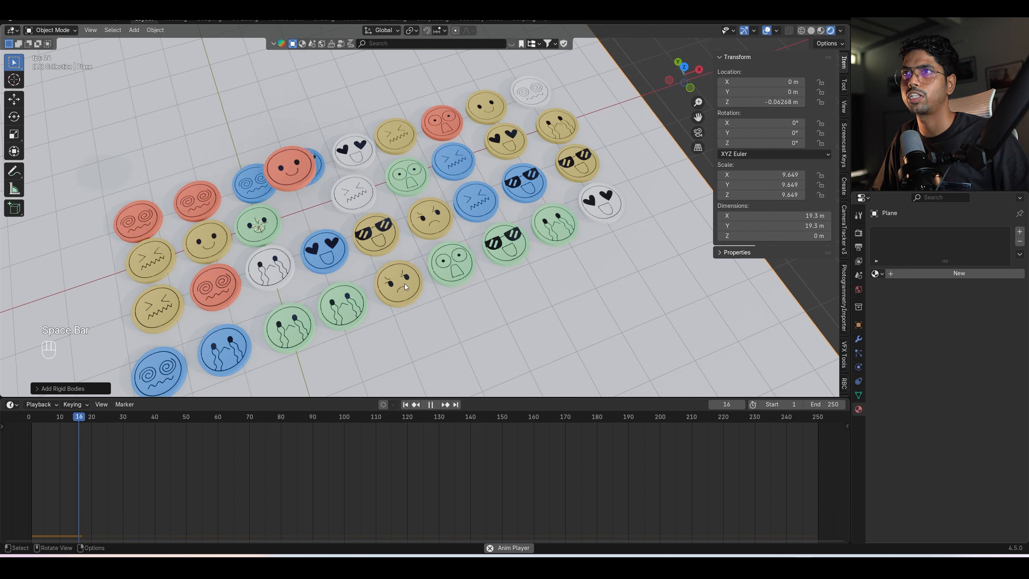
key(space)
click(333, 230)
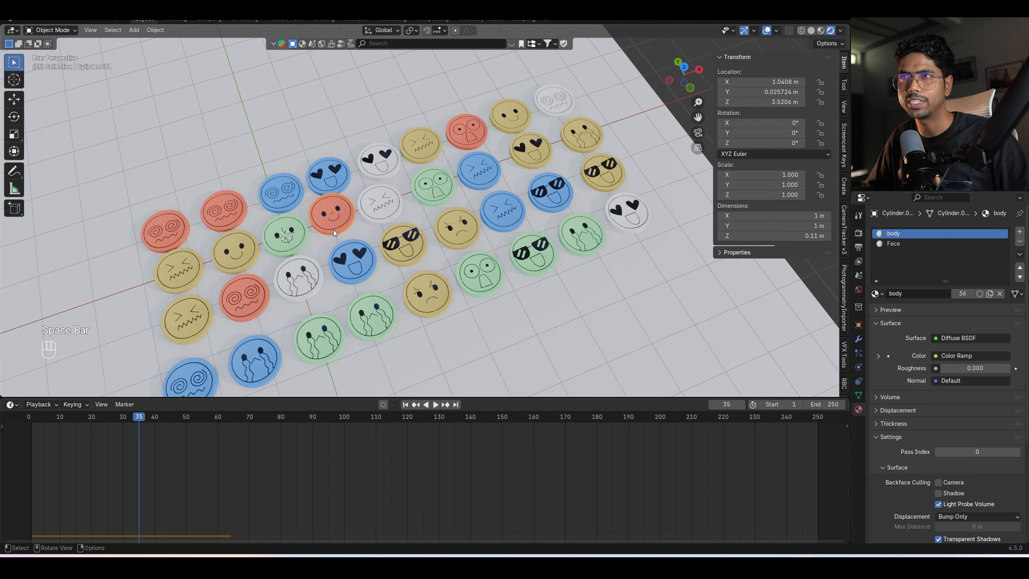
click(406, 405)
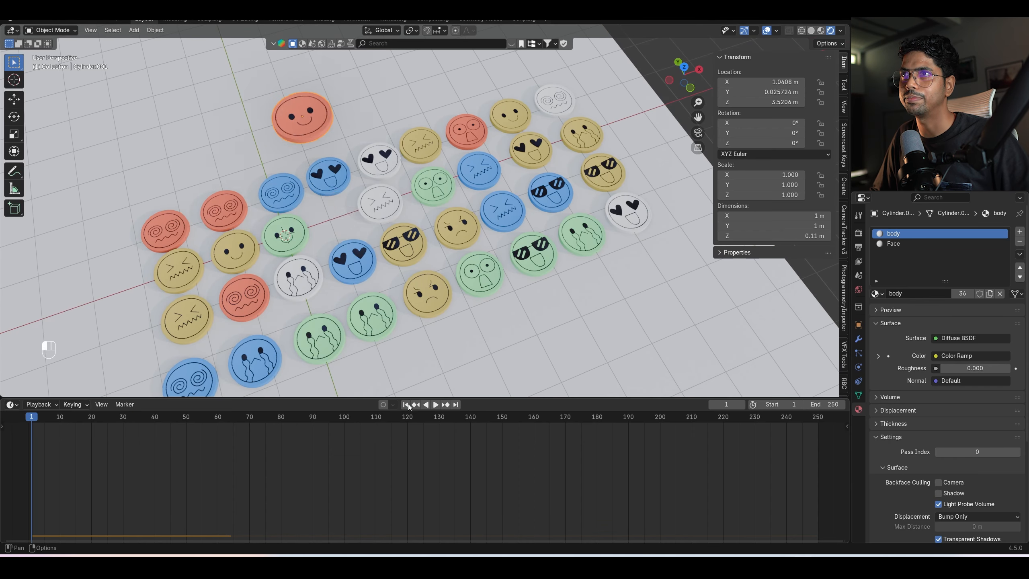
Set the red disc's rigid body mass to 0.2 kg and replay the fall from the first frame.
shift+middle_drag(341, 174, 431, 199)
scroll(349, 198, up, 3)
key(n)
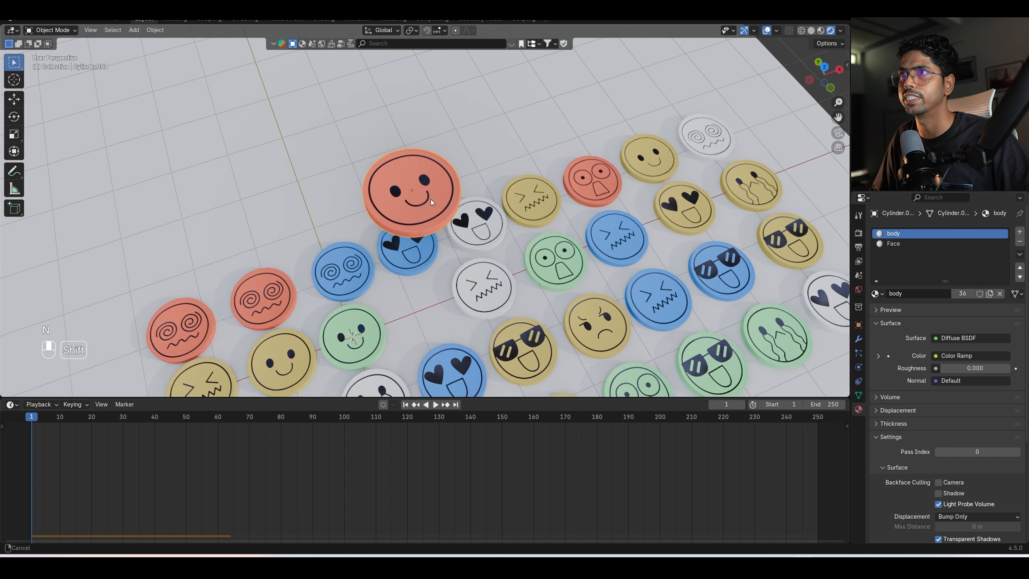
click(859, 367)
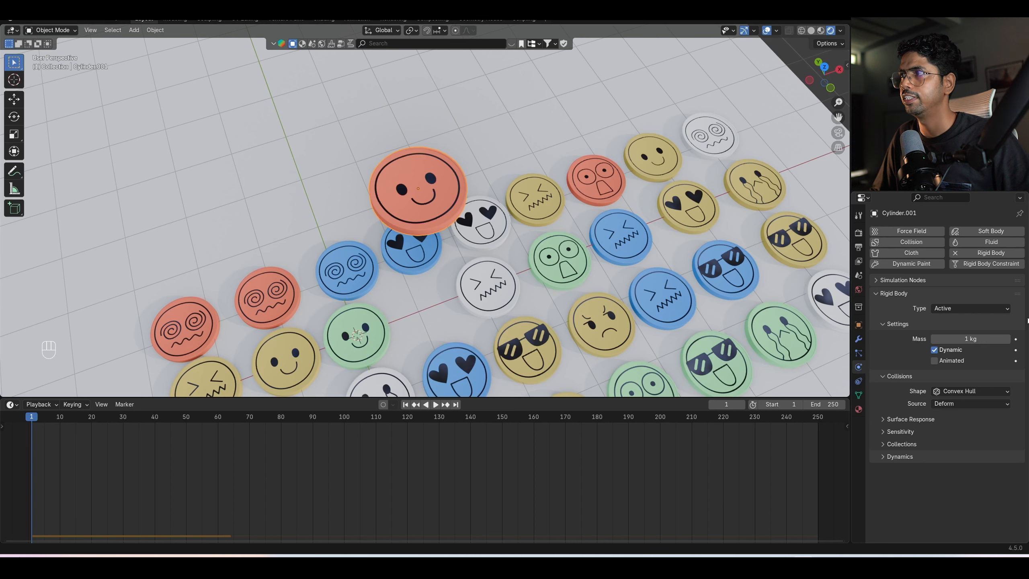
click(968, 339)
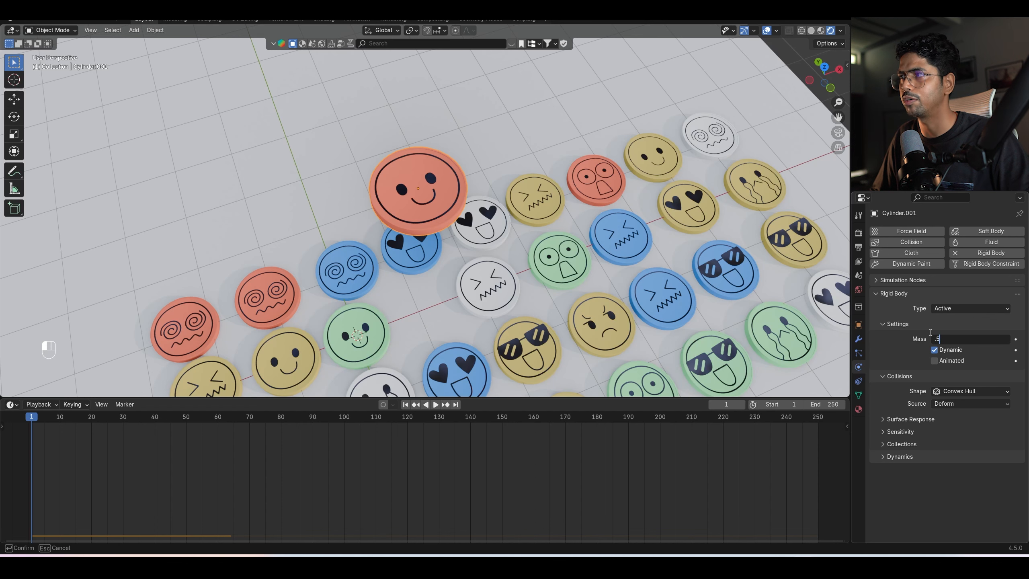
key(BackSpace)
key(BackSpace)
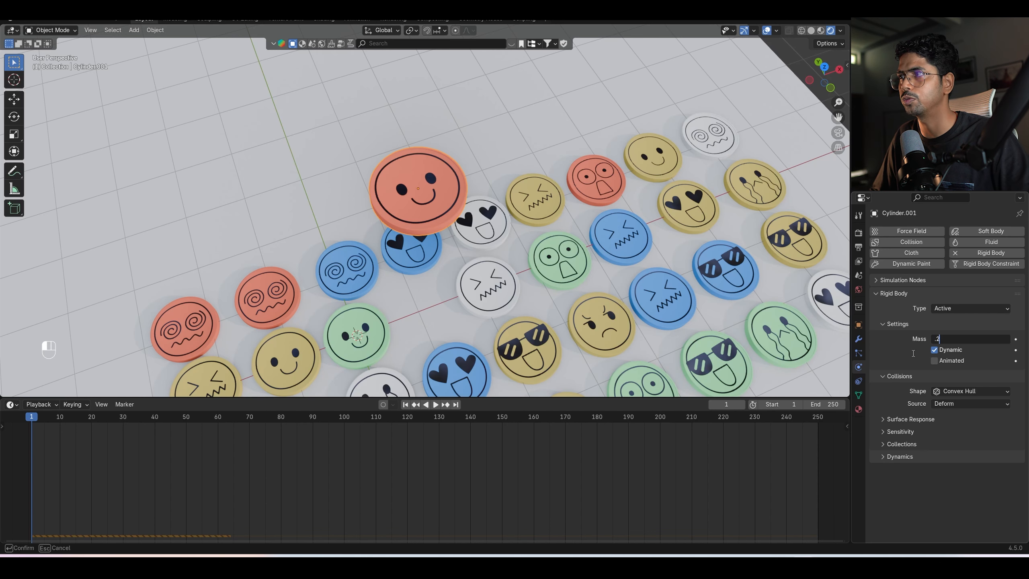
key(Return)
key(space)
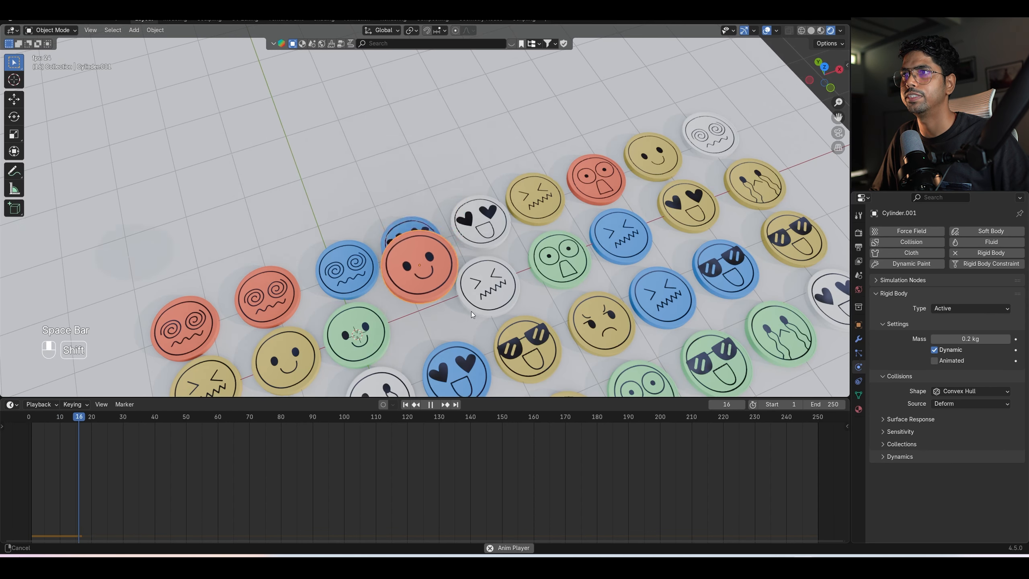
click(407, 405)
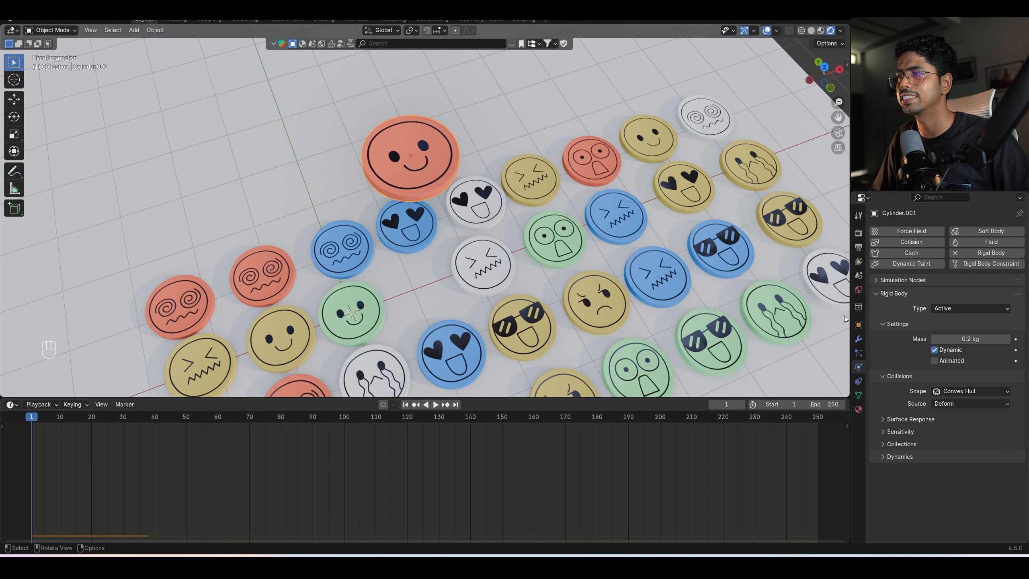
Set the red disc's collision shape to Cylinder and inspect its collision outline from the side.
click(960, 391)
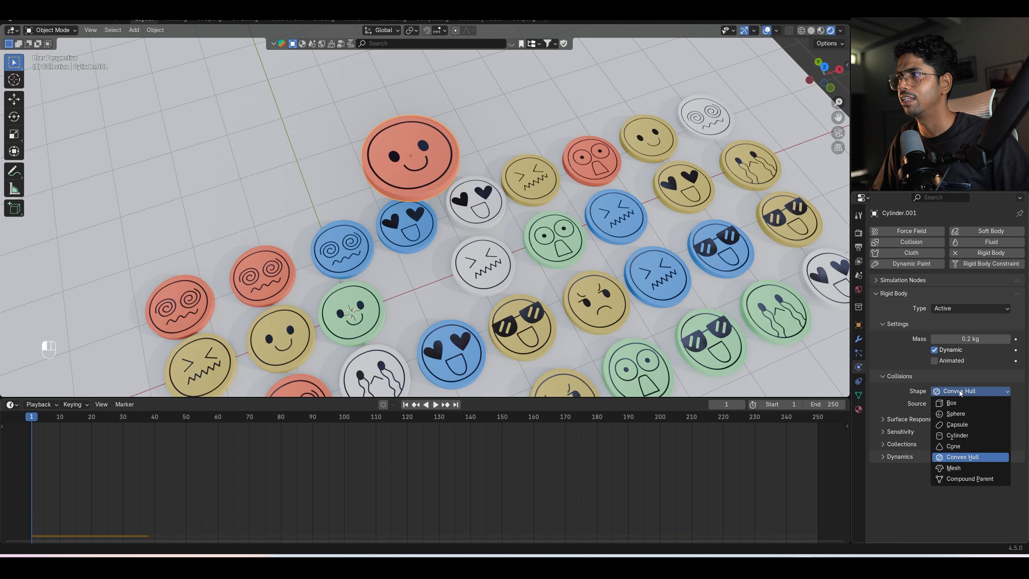
click(944, 437)
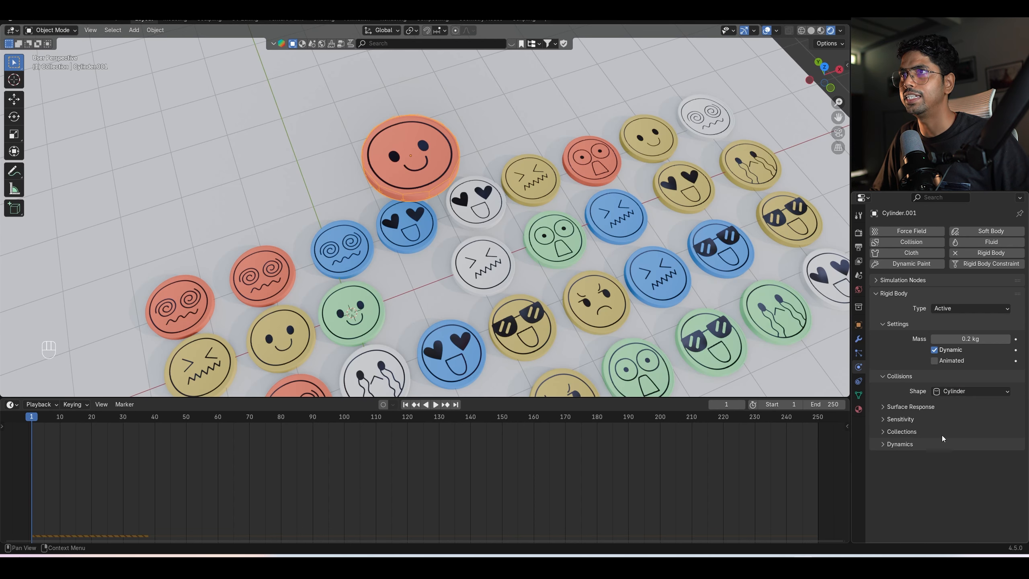
middle_drag(486, 259, 512, 262)
shift+middle_drag(520, 300, 508, 237)
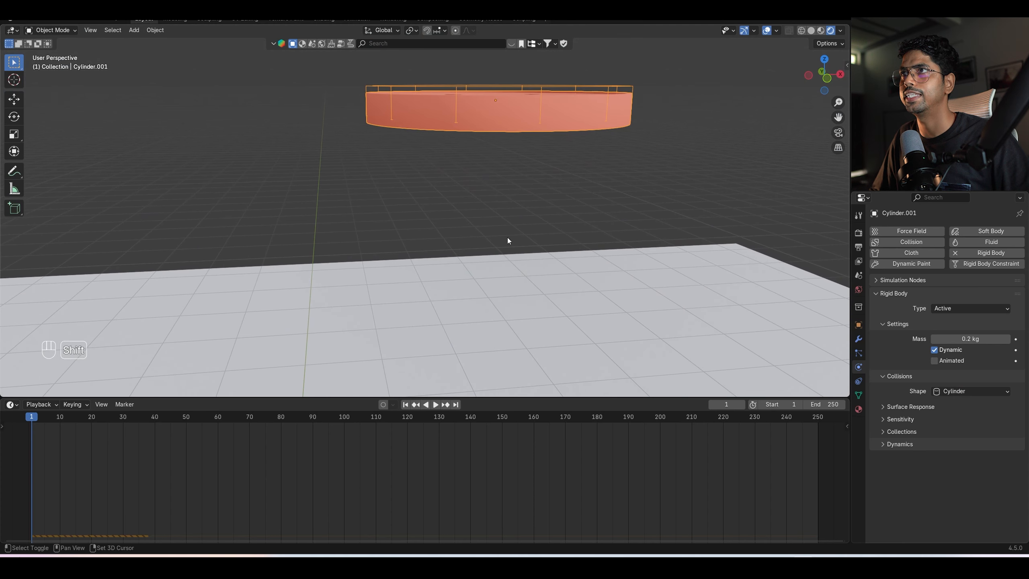
Apply all transforms to the red disc.
key(Tab)
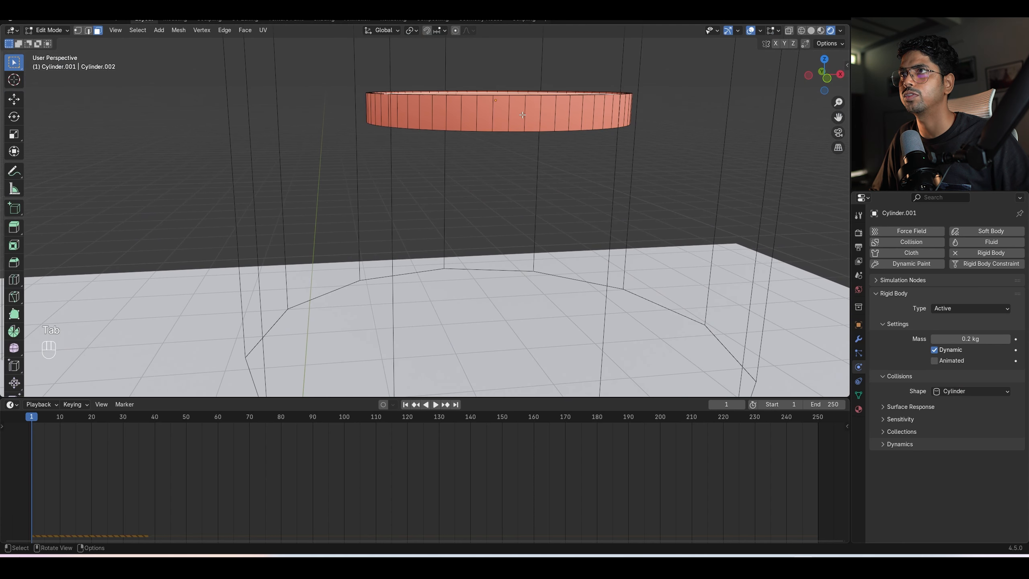
key(Tab)
key(ctrl+a)
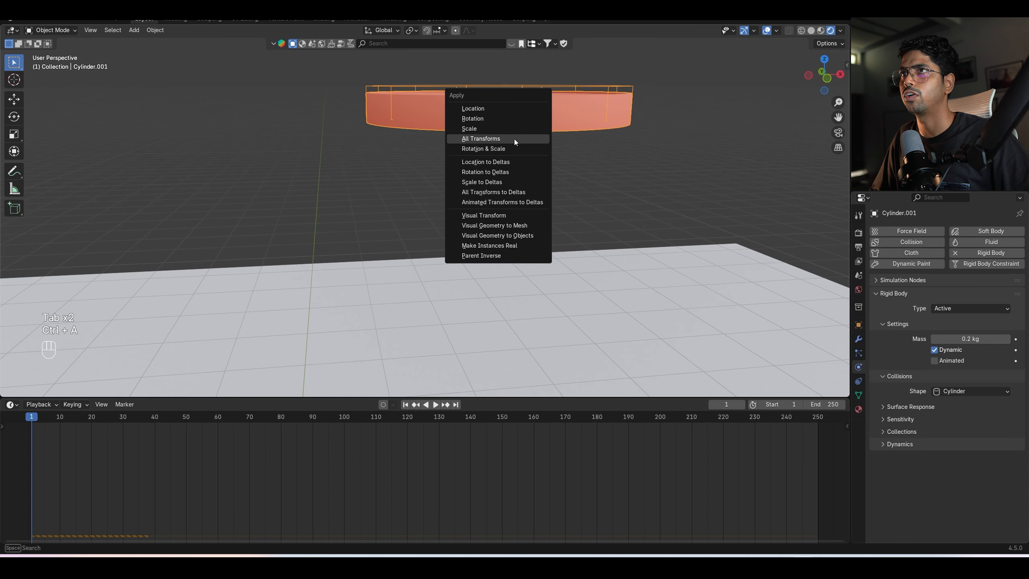
click(514, 140)
scroll(518, 129, down, 2)
Set the red disc's origin to its geometry and check the collision outline from the side.
right_click(518, 127)
mouse_move(517, 128)
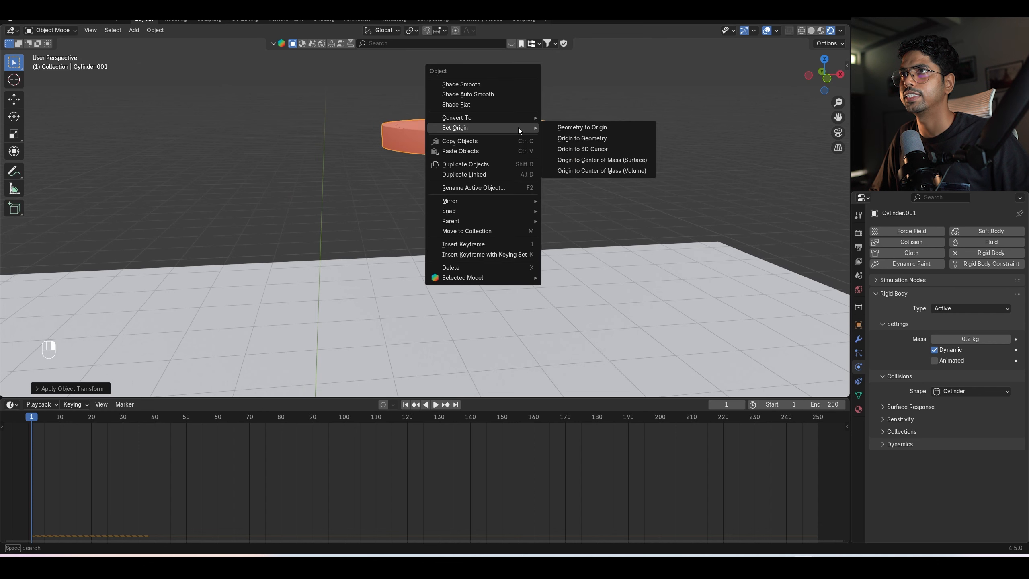
click(591, 139)
middle_drag(535, 147, 502, 164)
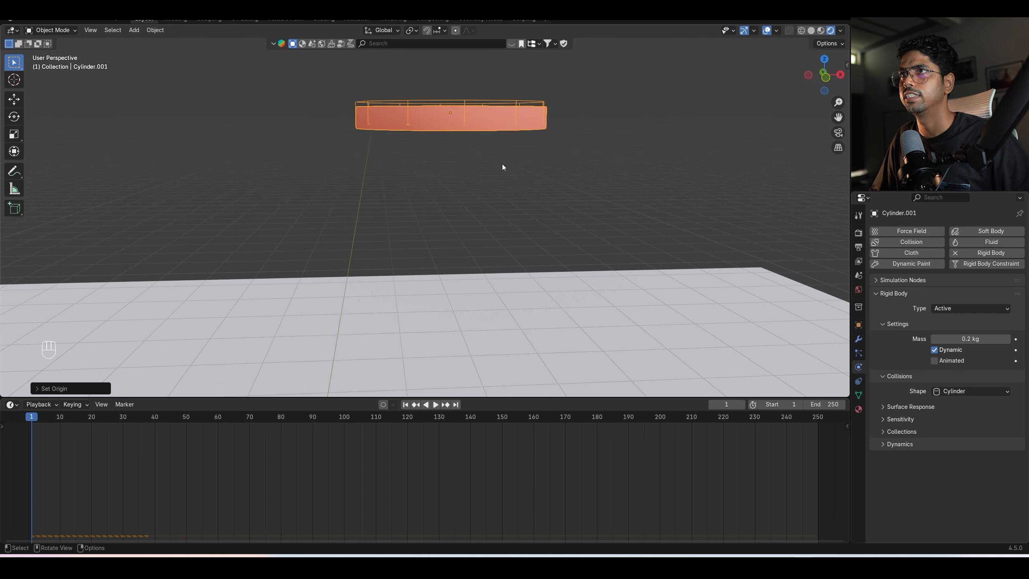
Set the red disc's origin to its center of mass (surface).
right_click(477, 121)
mouse_move(476, 121)
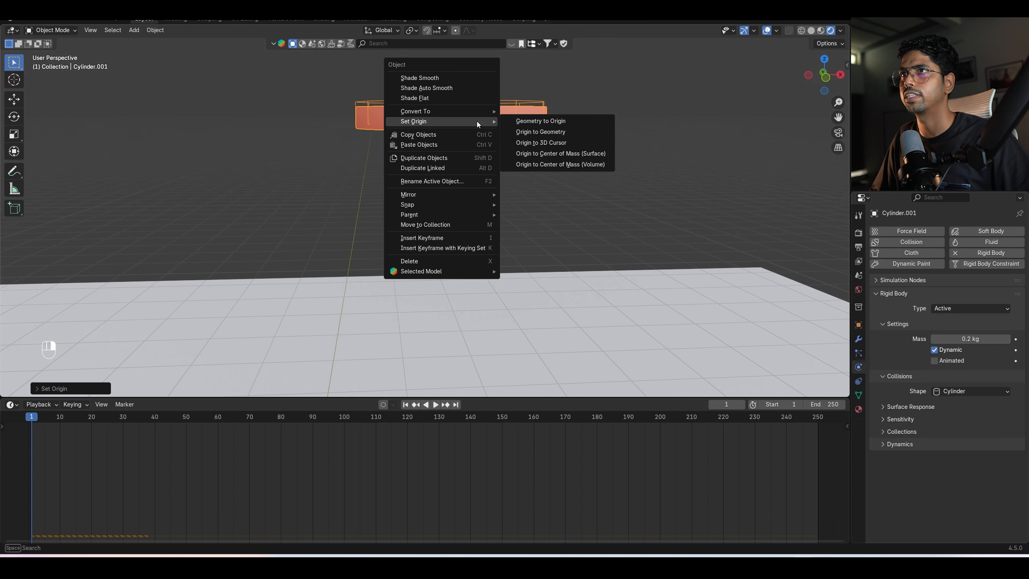
click(583, 153)
right_click(506, 138)
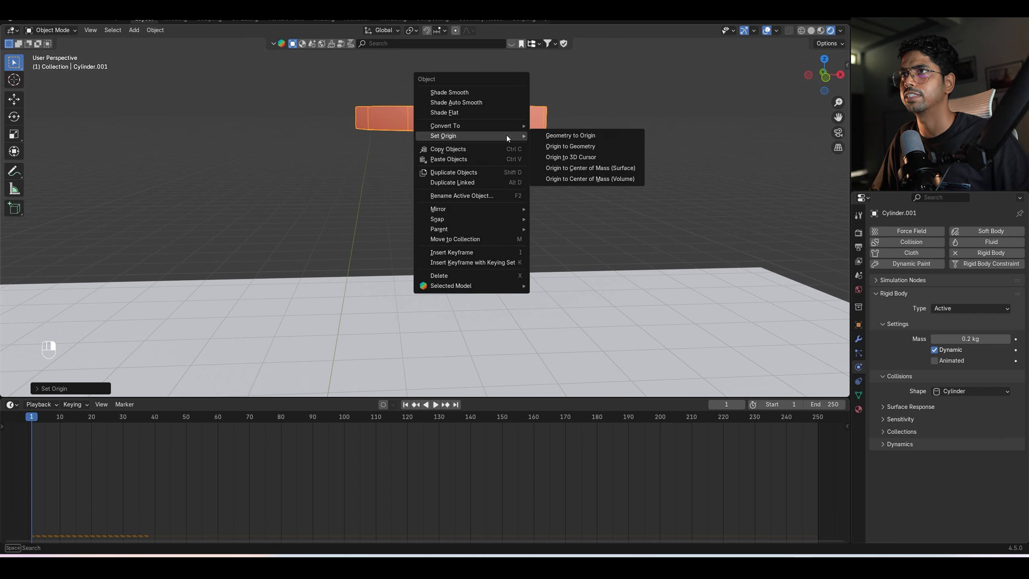
middle_drag(662, 227, 538, 254)
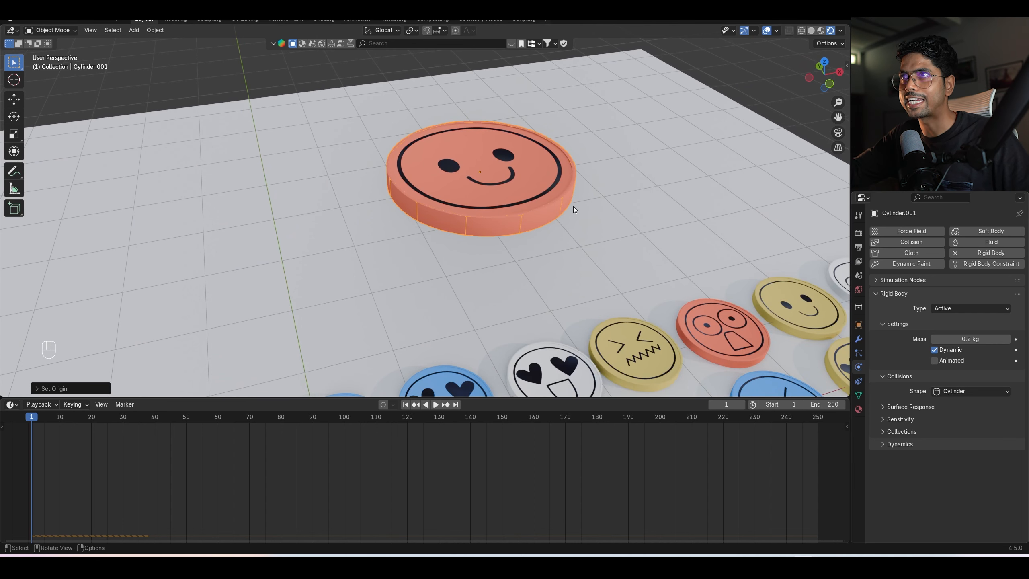
Play the simulation to check how the red disc falls with its new origin, and return to the first frame.
scroll(570, 205, down, 5)
key(space)
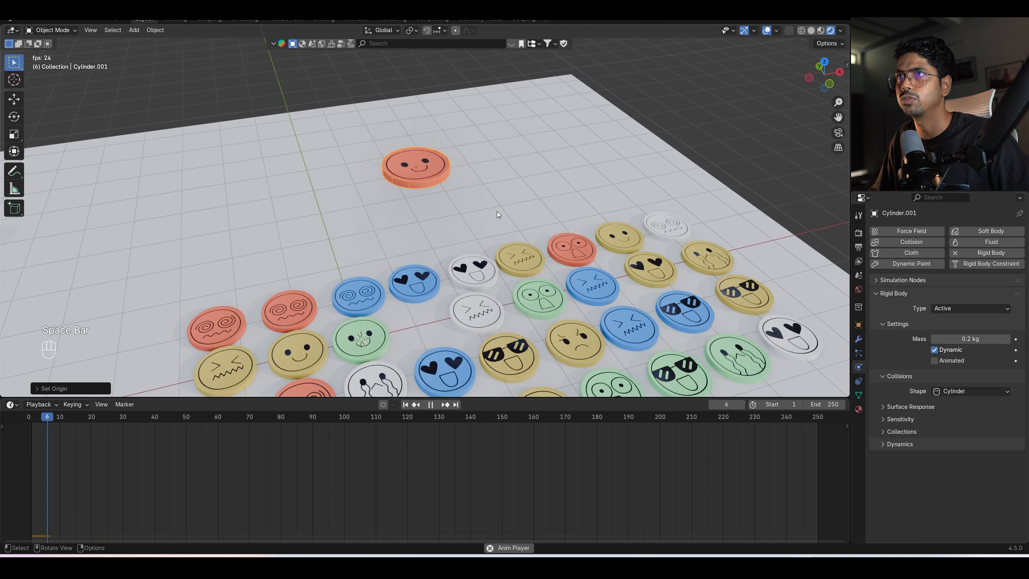
key(space)
key(space)
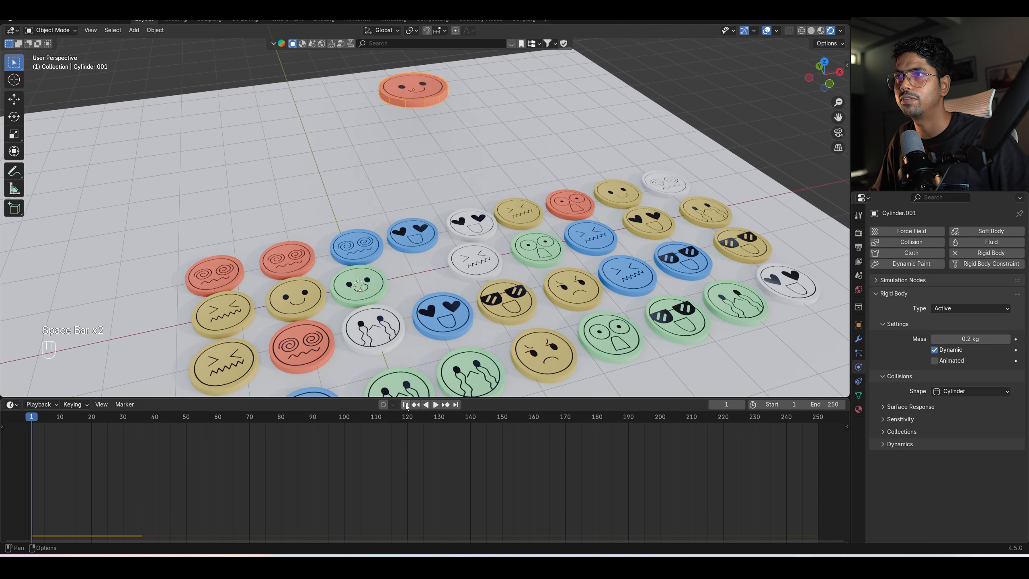
key(space)
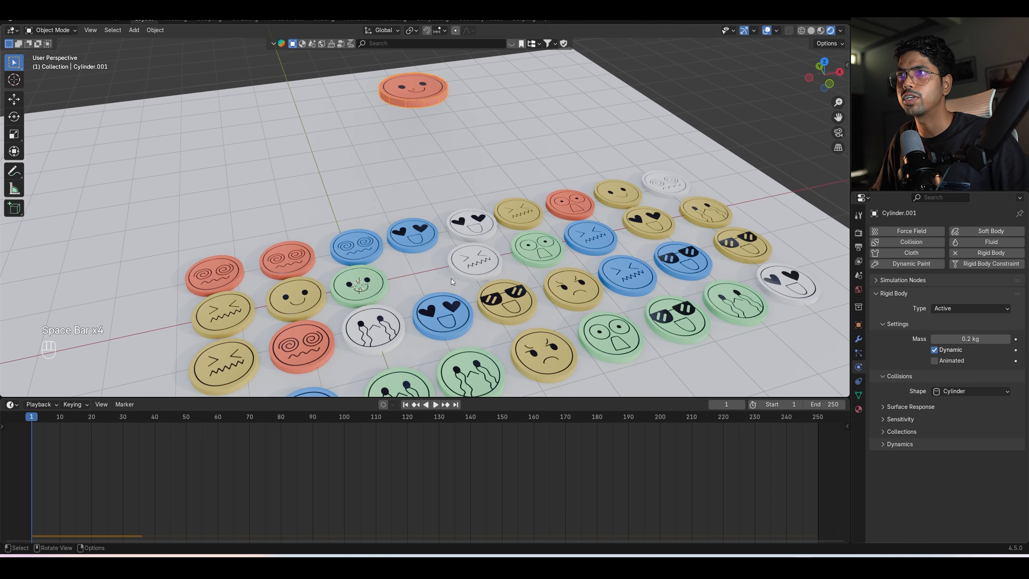
middle_drag(451, 278, 453, 257)
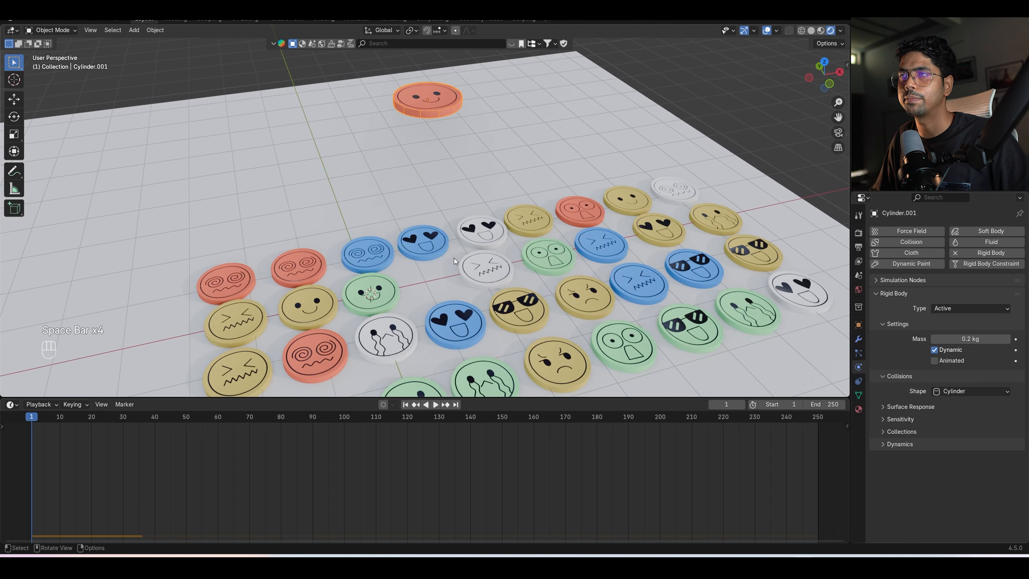
Try the Convex Hull collision shape on the red disc and play the fall from the first frame.
click(977, 391)
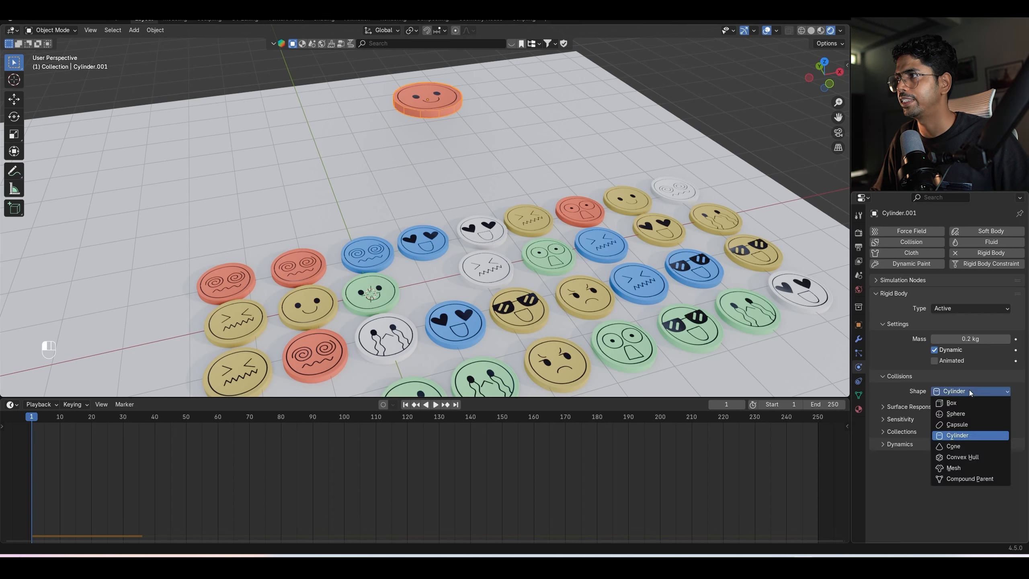
click(956, 458)
key(space)
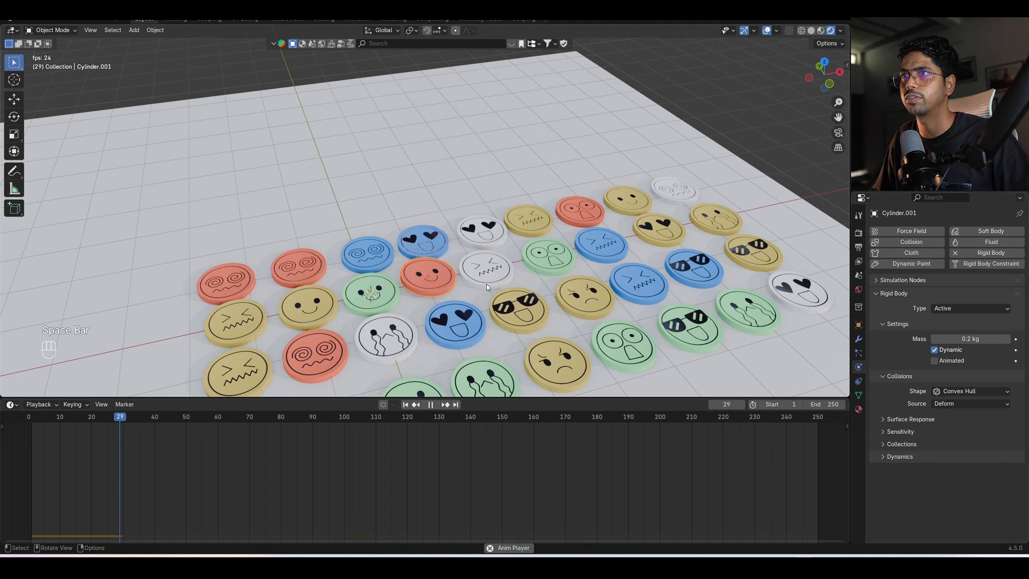
key(space)
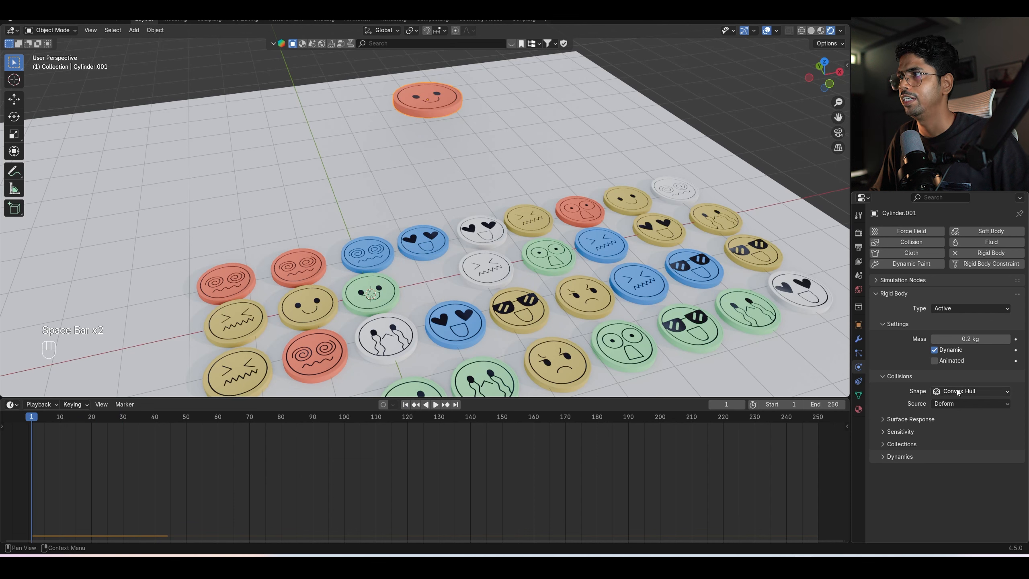
Switch the red disc's collision shape to Cylinder, play the fall for comparison, and return to the first frame.
click(958, 392)
click(958, 437)
key(space)
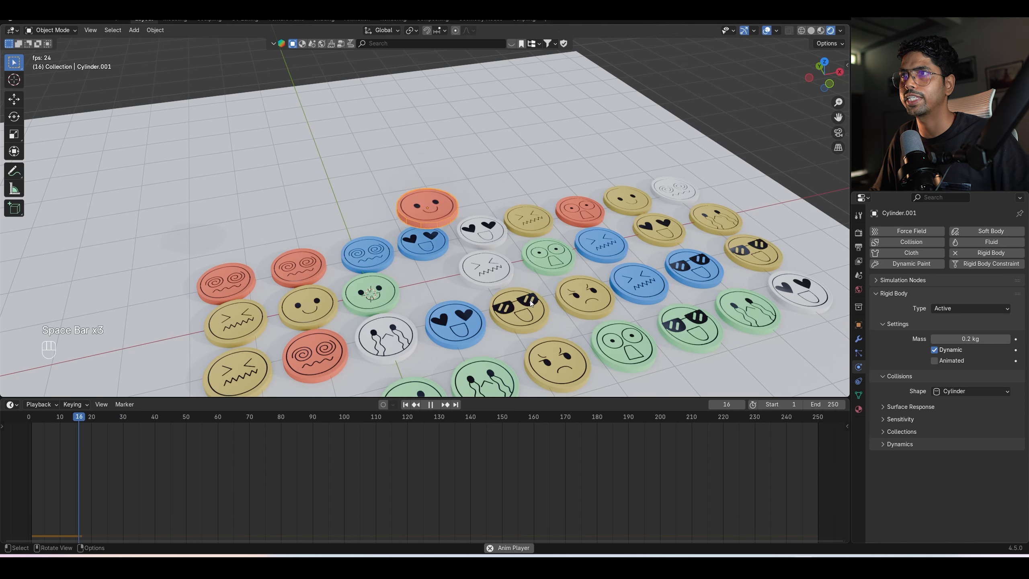
key(space)
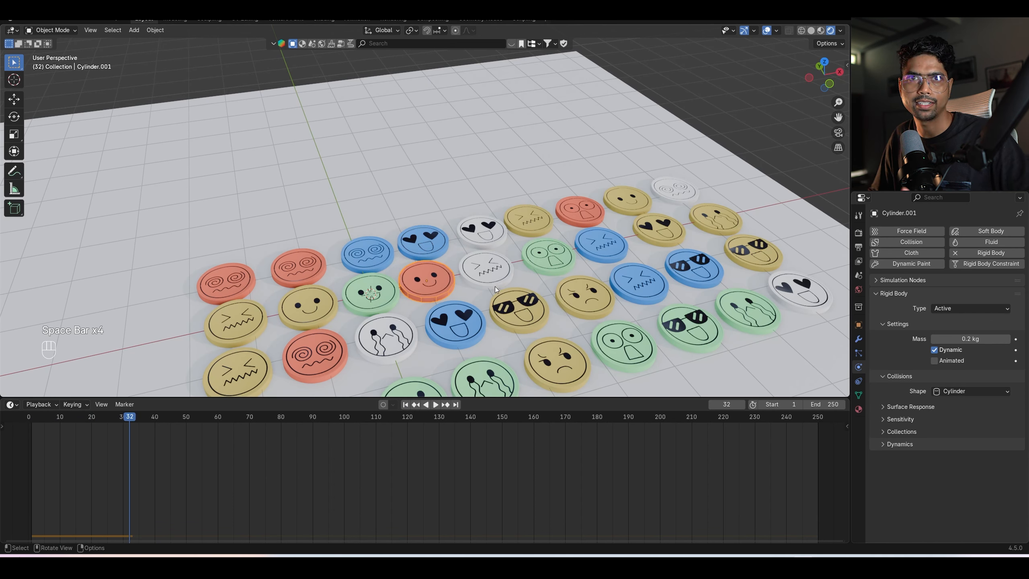
click(406, 405)
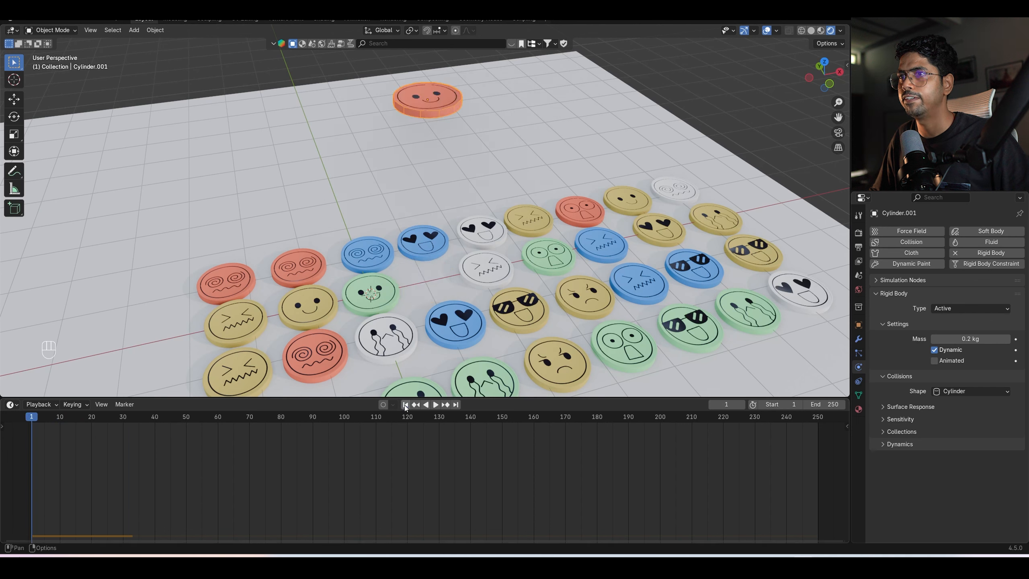
Try the Mesh collision shape on the red disc, play the fall, and return to the first frame.
click(964, 388)
click(971, 468)
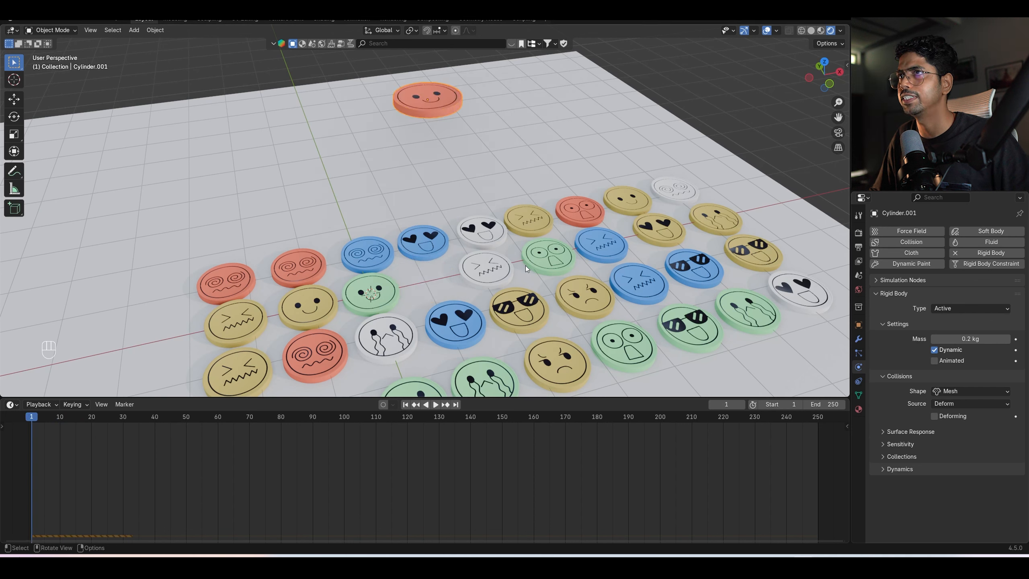
key(Tab)
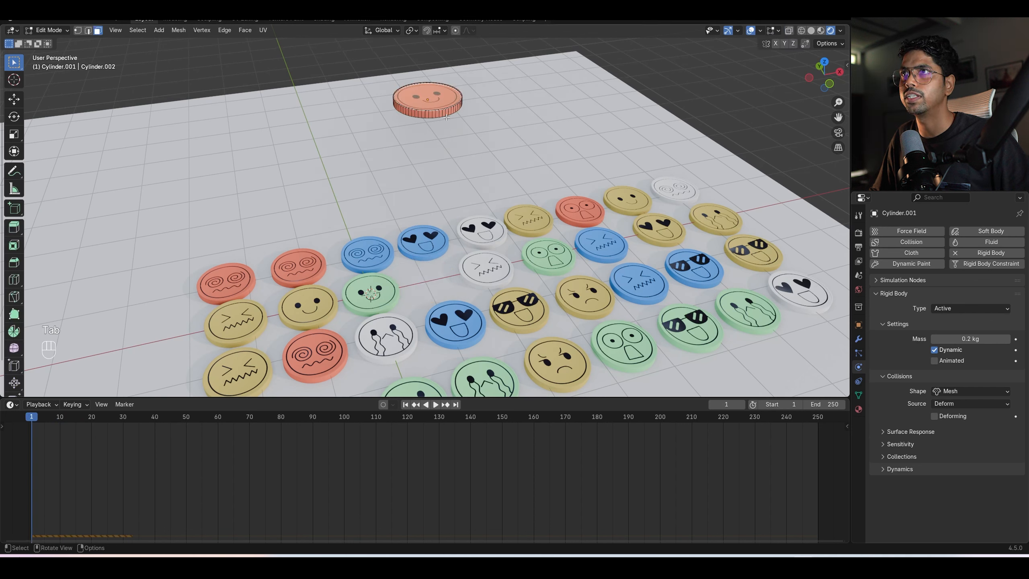
key(Tab)
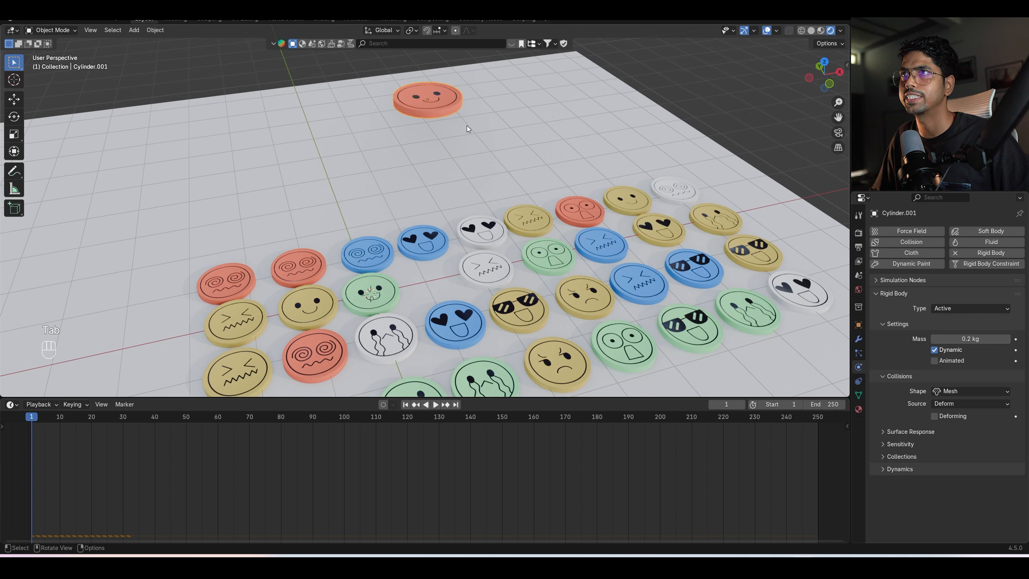
key(space)
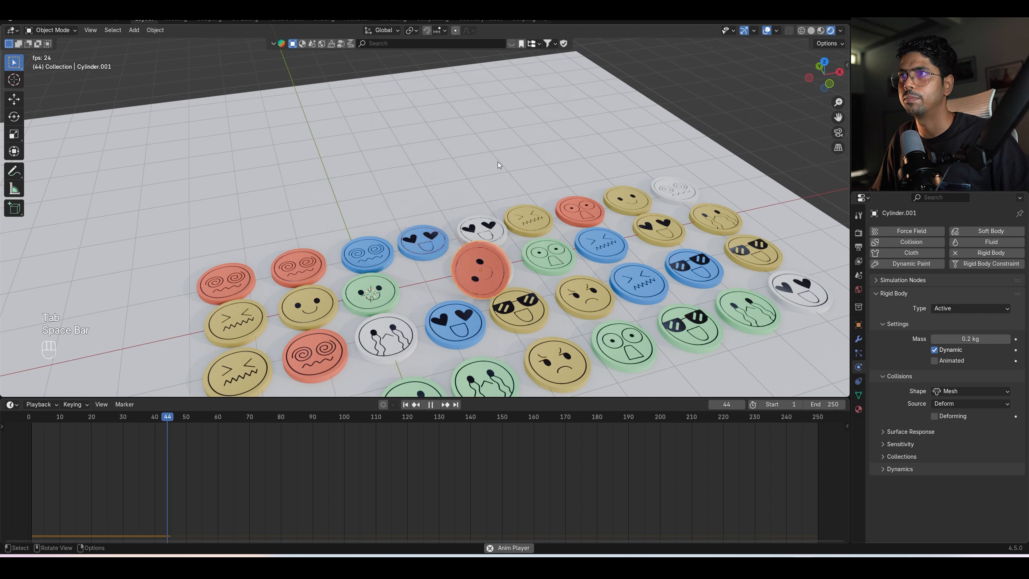
key(Escape)
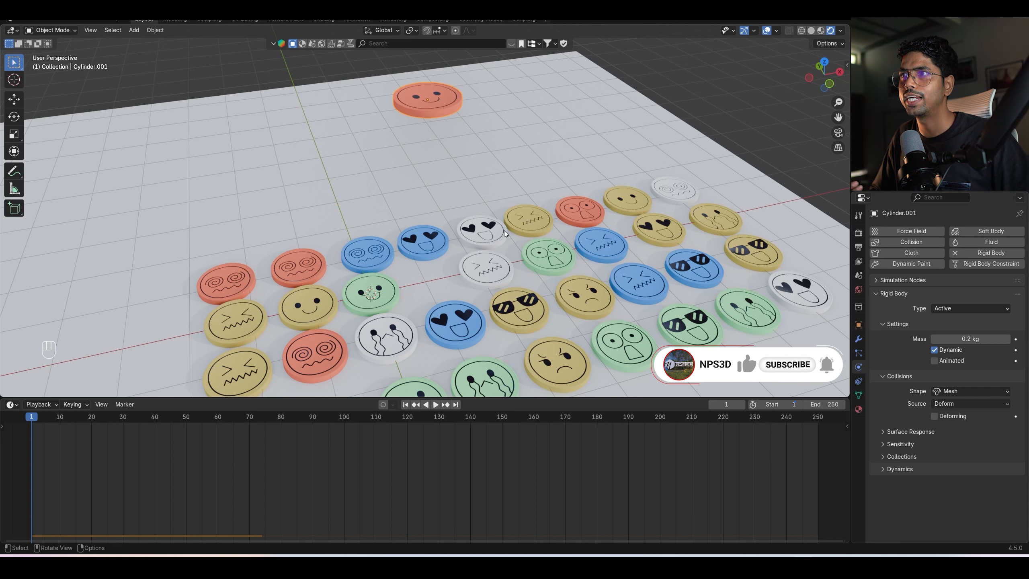
Set the red disc's collision shape back to Cylinder with a test playback, and save the file.
click(952, 390)
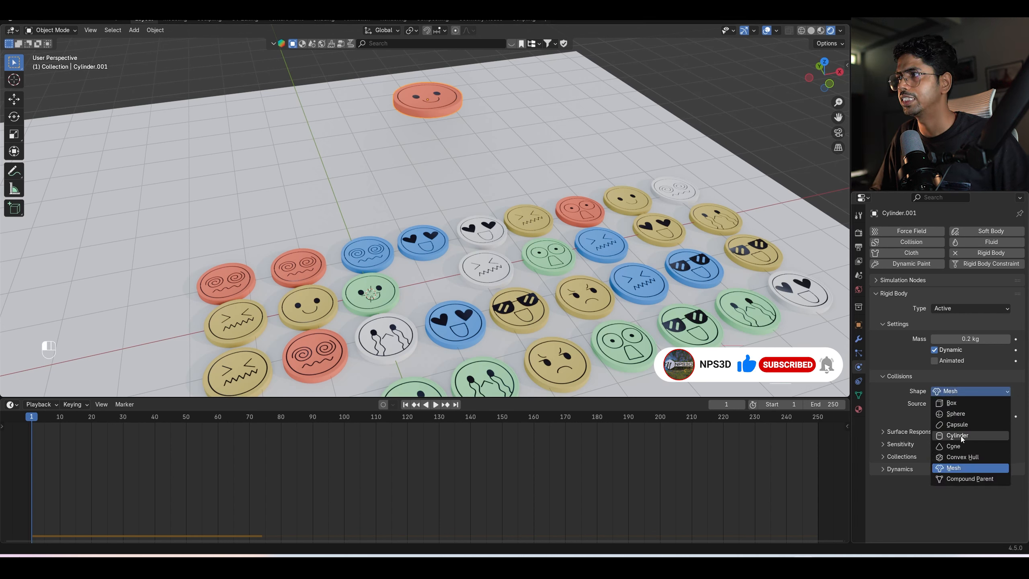
click(961, 436)
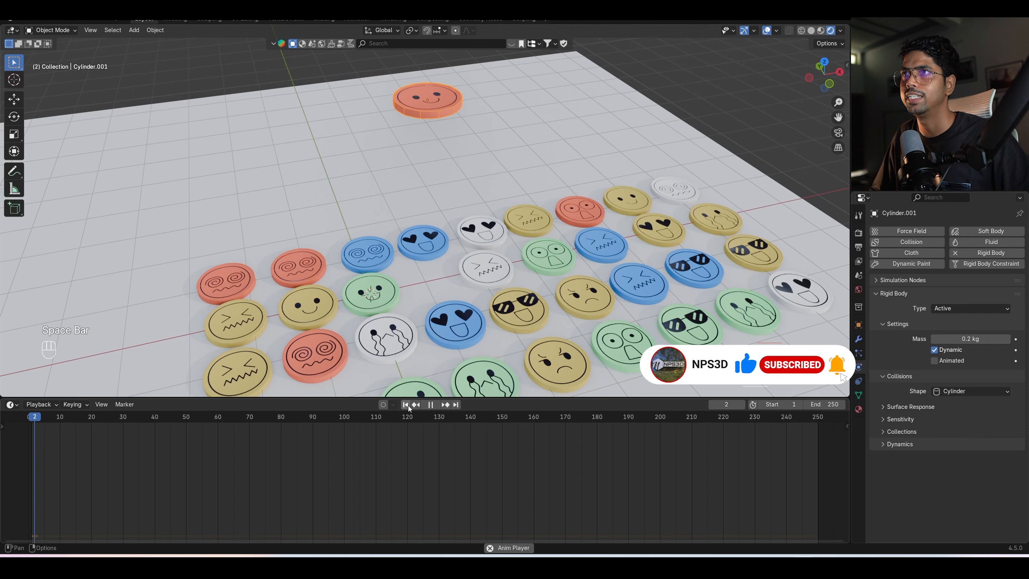
key(space)
key(space)
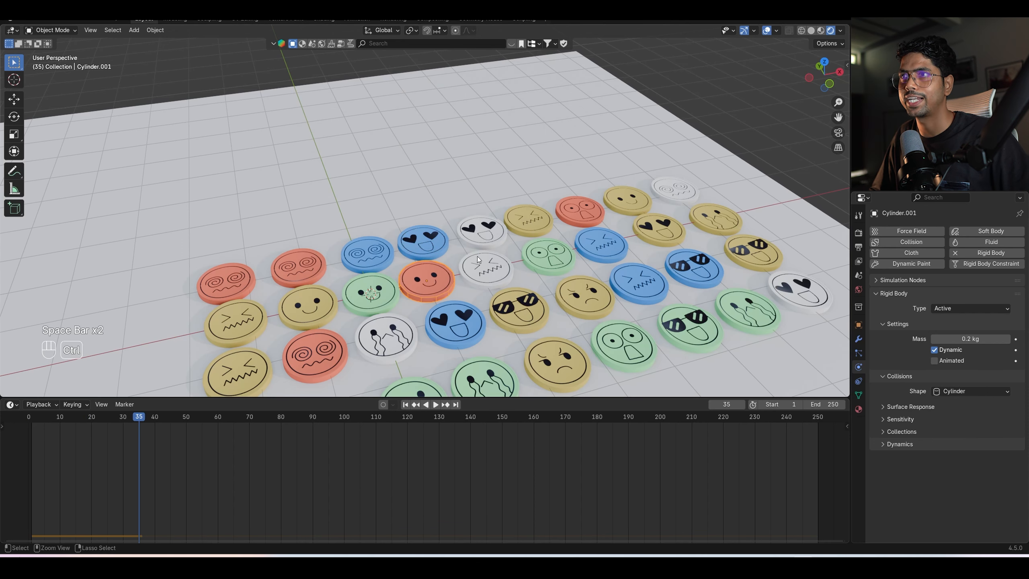
key(ctrl+s)
Select all objects in the disc collection and add them as active rigid bodies.
scroll(478, 256, down, 3)
scroll(513, 272, up, 4)
shift+middle_drag(513, 272, 547, 227)
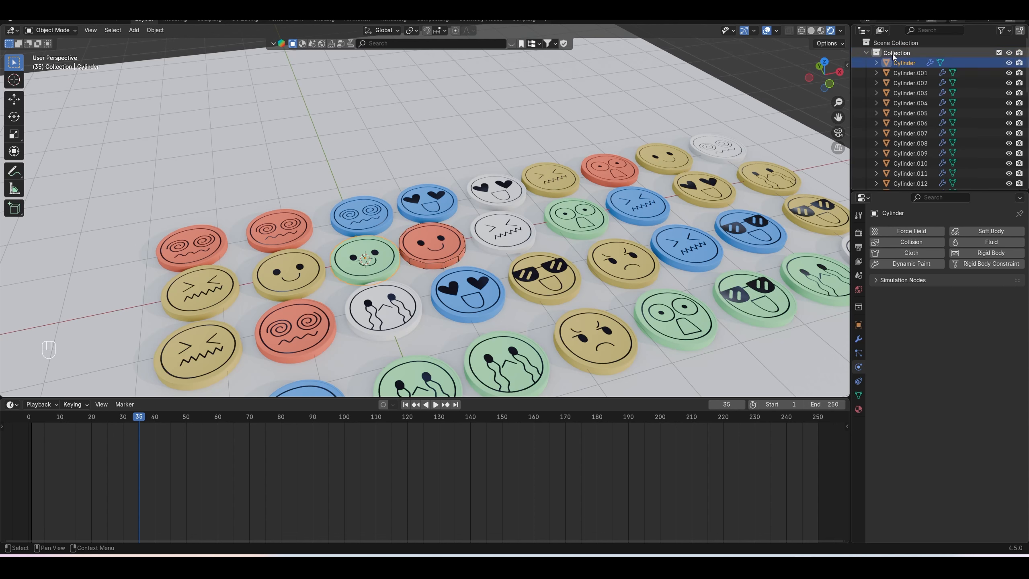
click(892, 54)
right_click(892, 54)
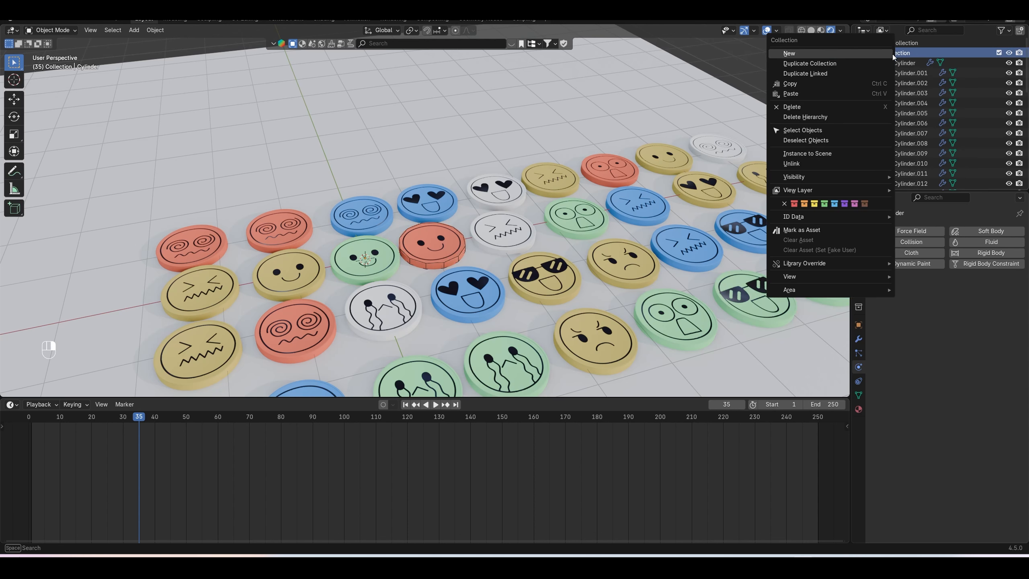
click(816, 132)
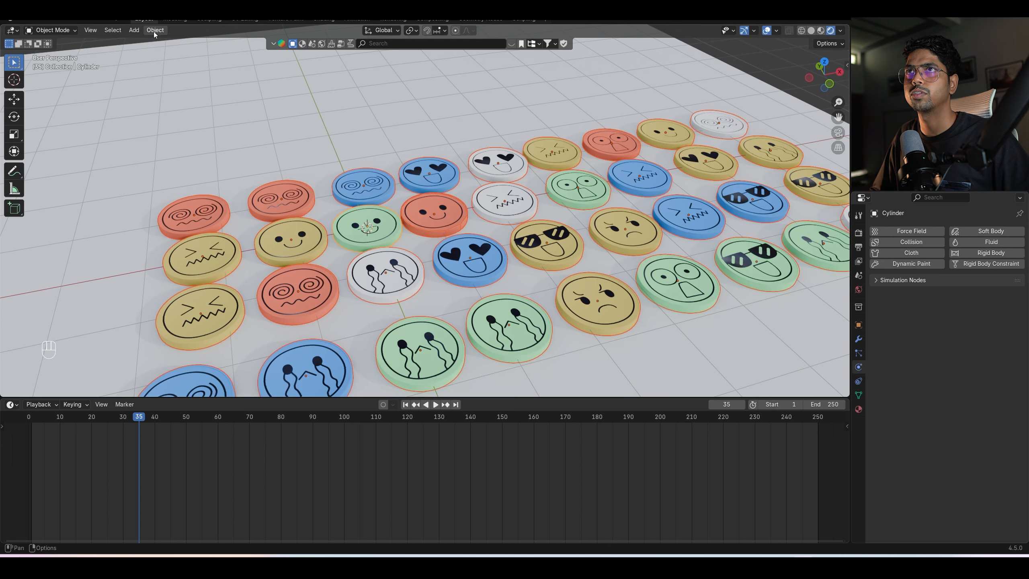
click(156, 31)
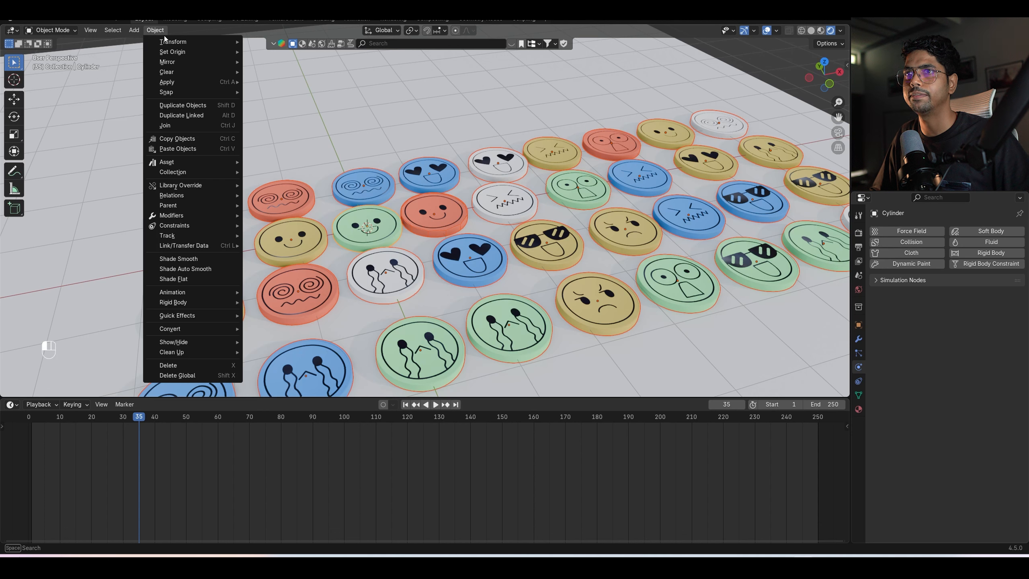
mouse_move(191, 301)
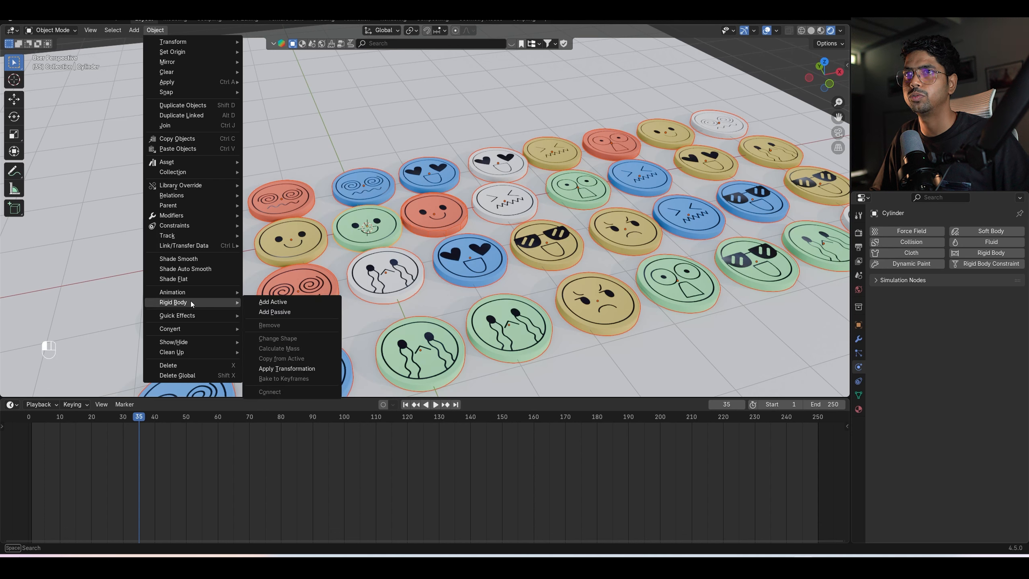
click(291, 302)
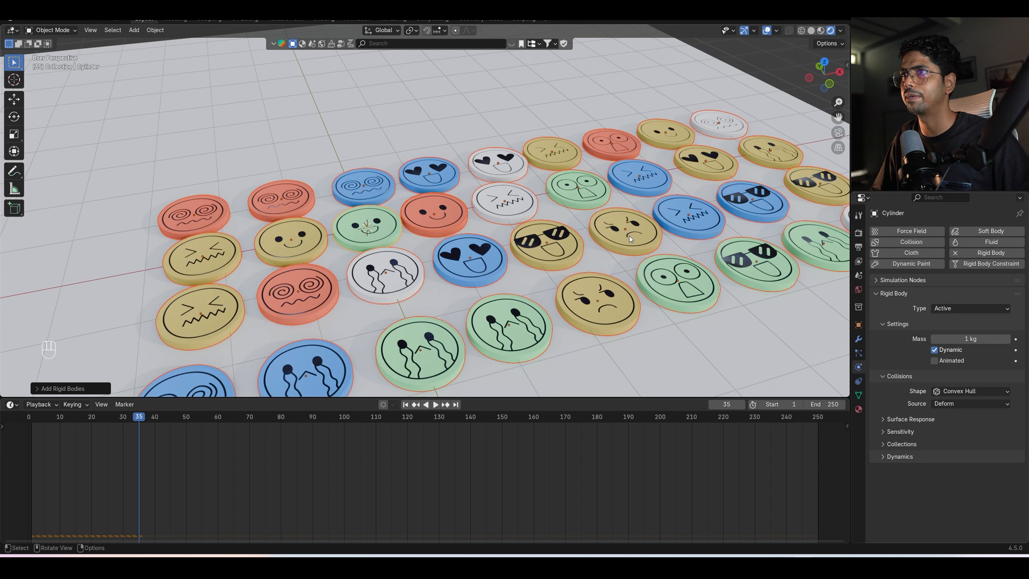
Select all objects in the disc collection and set the collision shape of every selected disc to Cylinder.
click(561, 245)
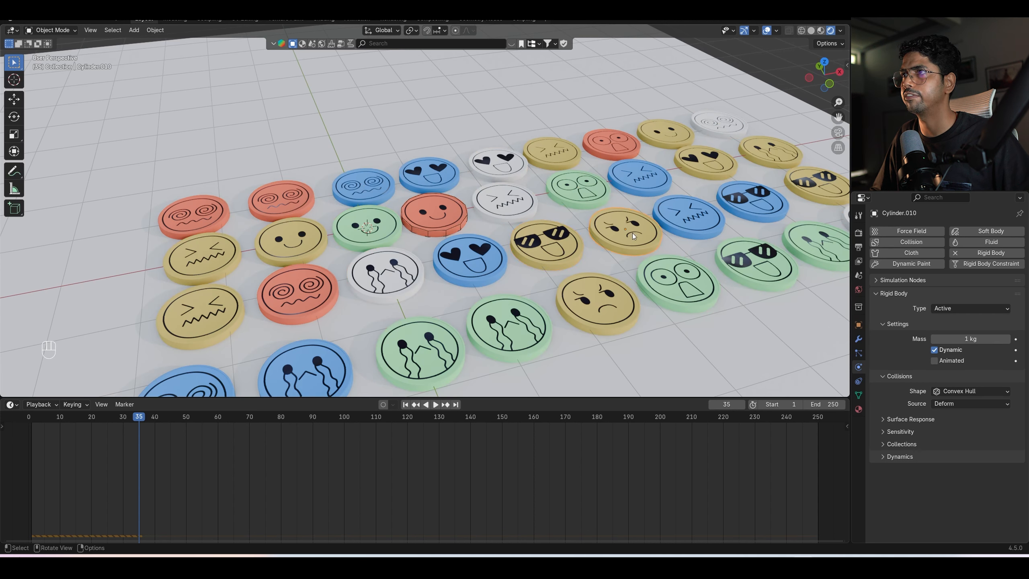
click(758, 207)
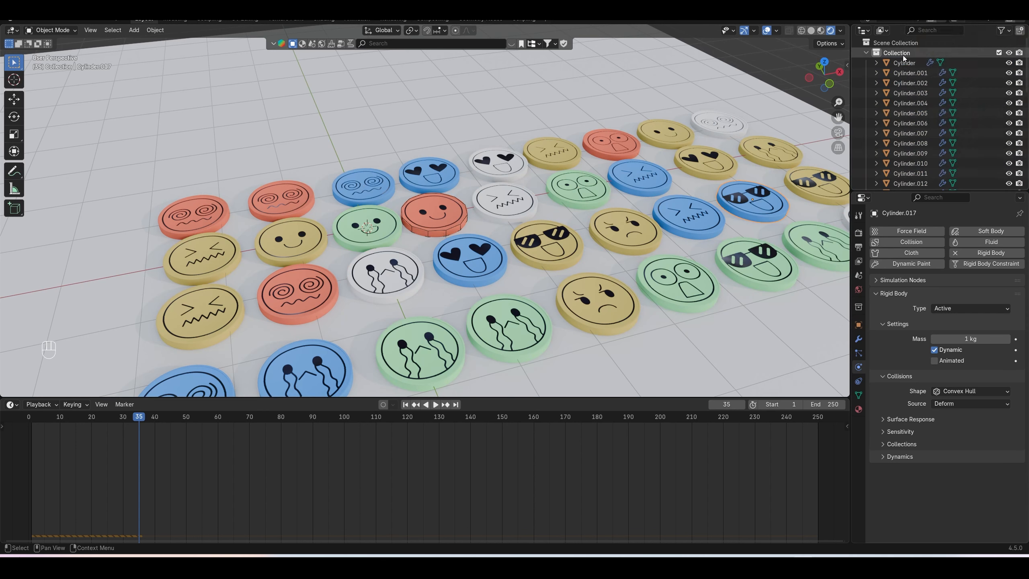
right_click(902, 54)
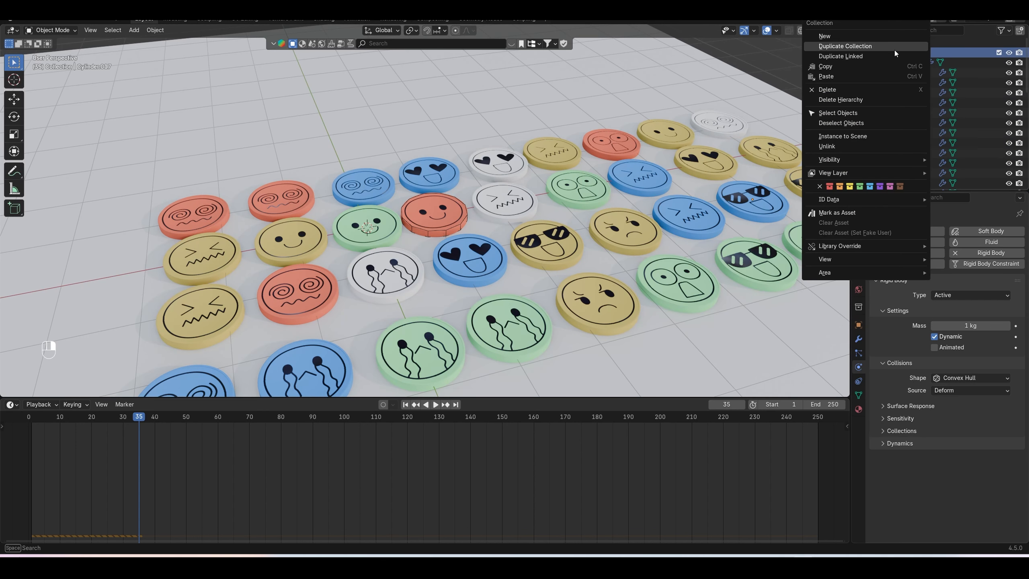
click(838, 112)
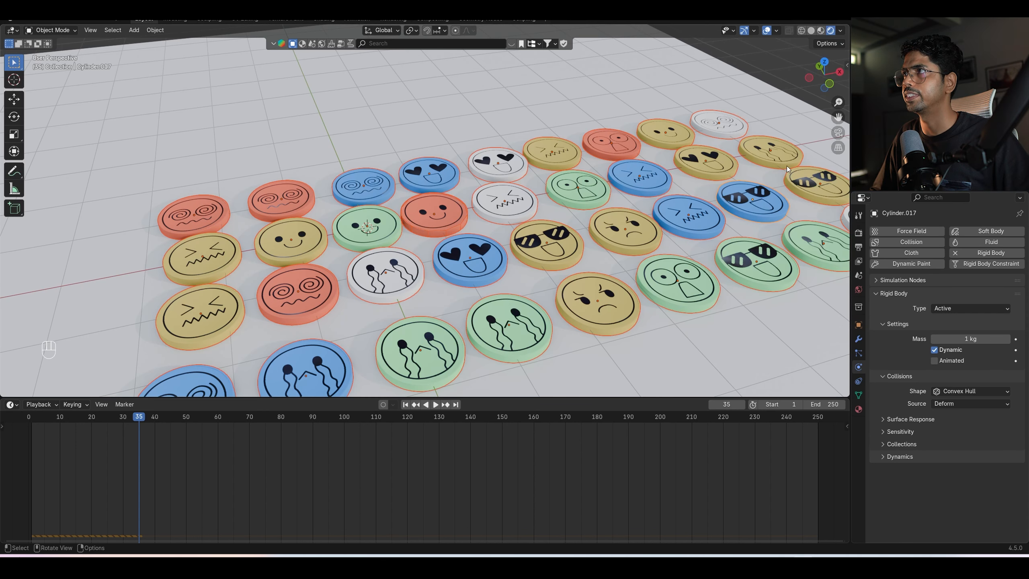
alt+click(953, 392)
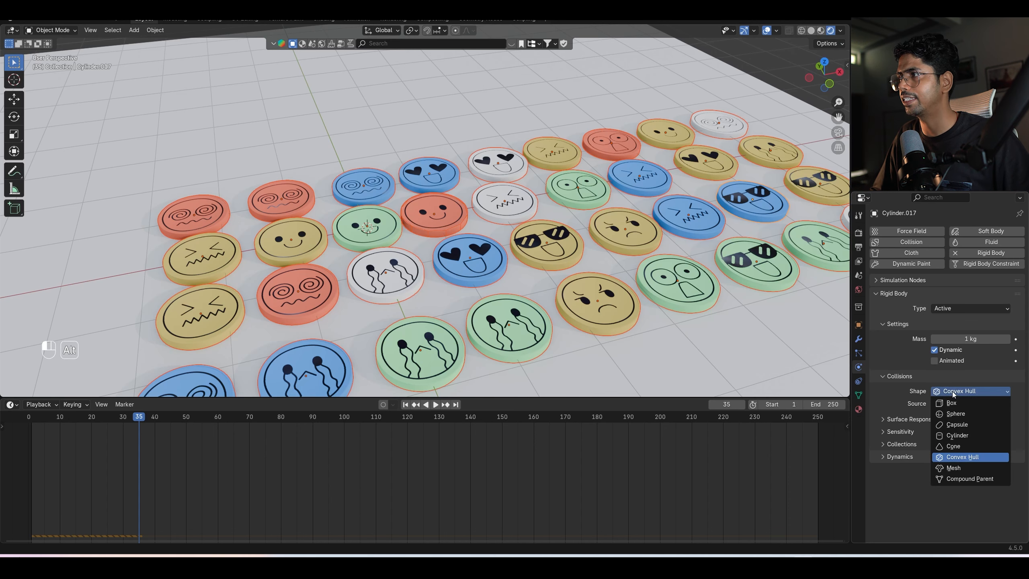
click(957, 435)
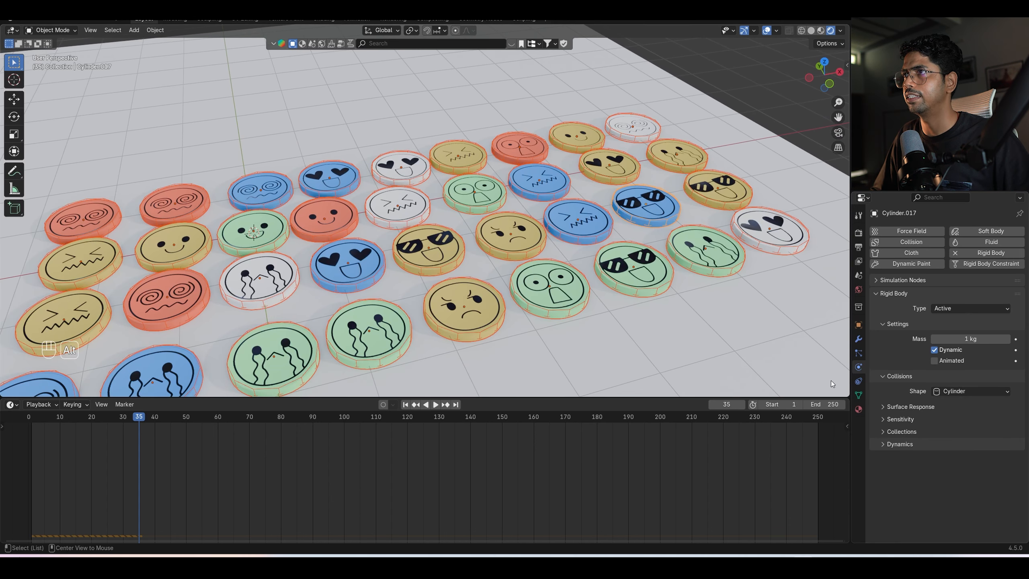
Set the origin of all selected discs to Center of Mass (Surface).
middle_drag(832, 383, 544, 245)
scroll(542, 263, down, 4)
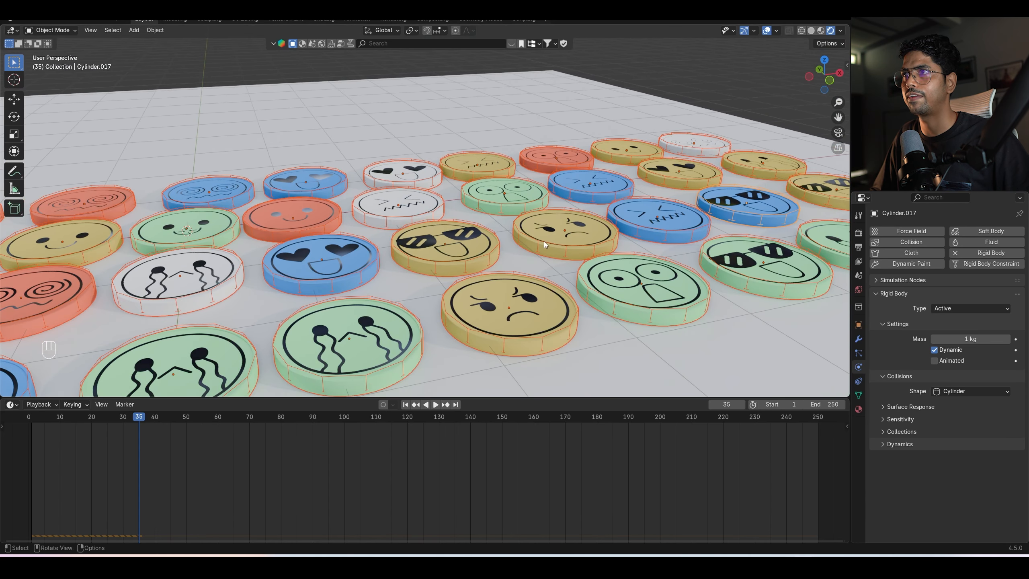
right_click(575, 236)
mouse_move(576, 234)
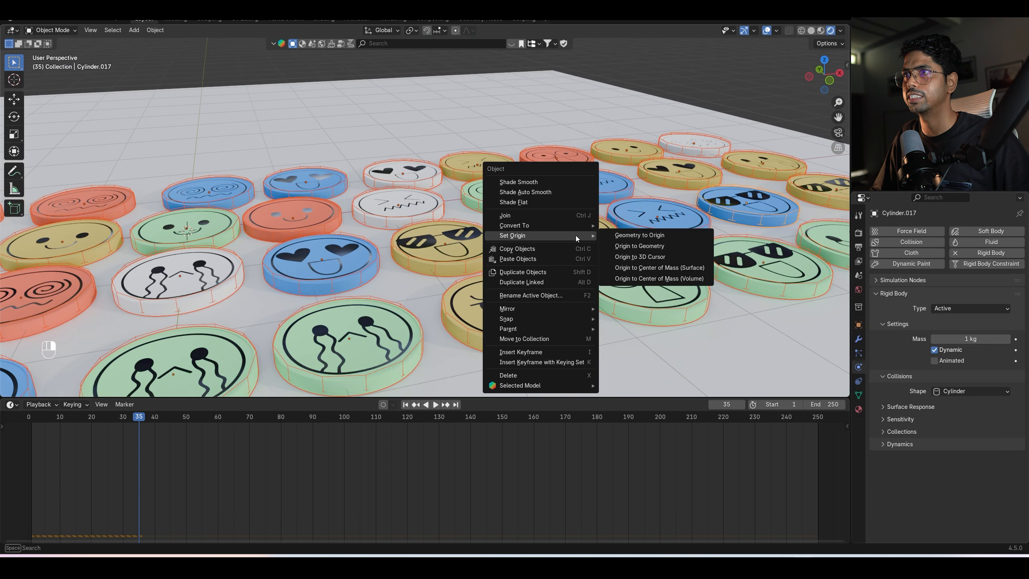
click(680, 269)
middle_drag(677, 269, 471, 381)
From the first frame, raise the selected discs along Z above the ground plane, test the fall, and return to the first frame.
click(406, 405)
scroll(488, 281, down, 5)
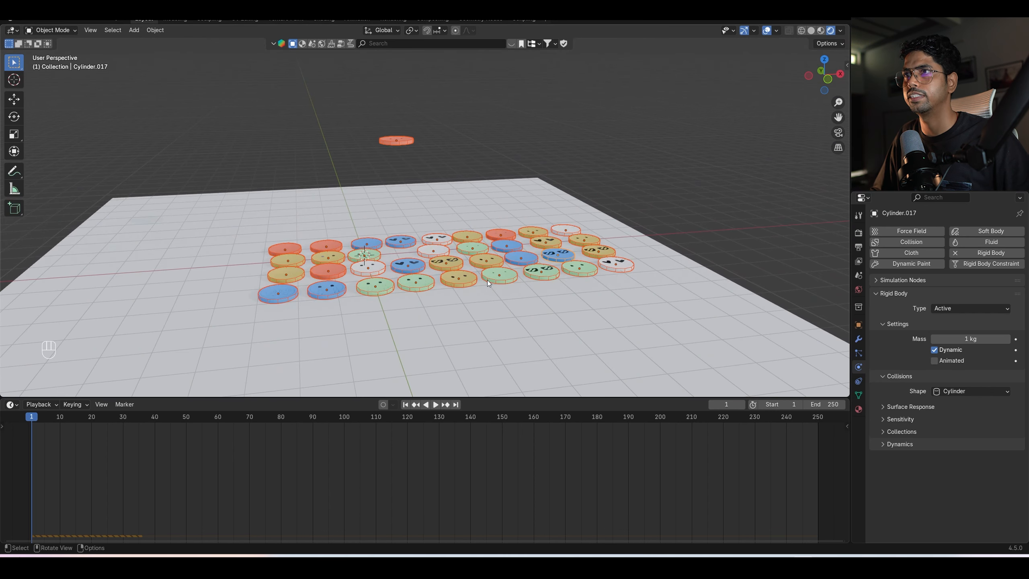
key(g)
key(z)
click(470, 158)
middle_drag(469, 157, 478, 264)
key(space)
key(space)
click(406, 405)
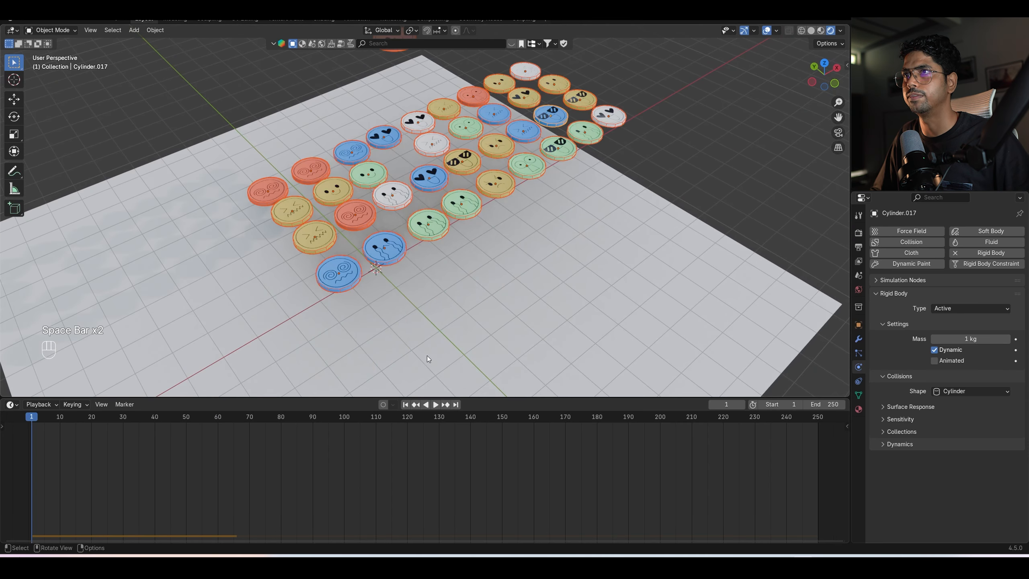
Set the ground plane's rigid body collision shape to Mesh and inspect its mesh in Edit Mode.
shift+middle_drag(492, 299, 512, 300)
click(514, 300)
scroll(626, 278, down, 3)
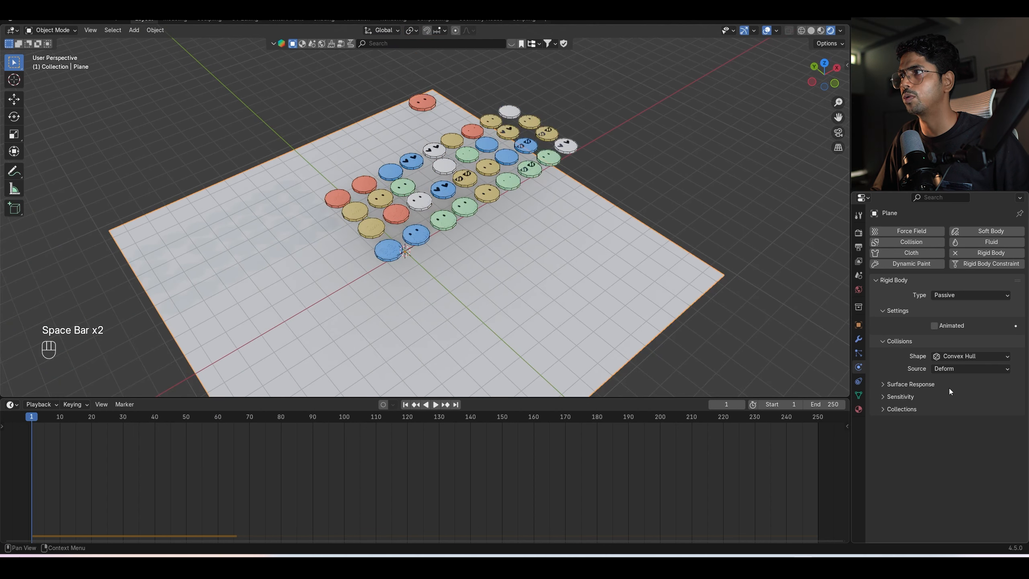
click(960, 355)
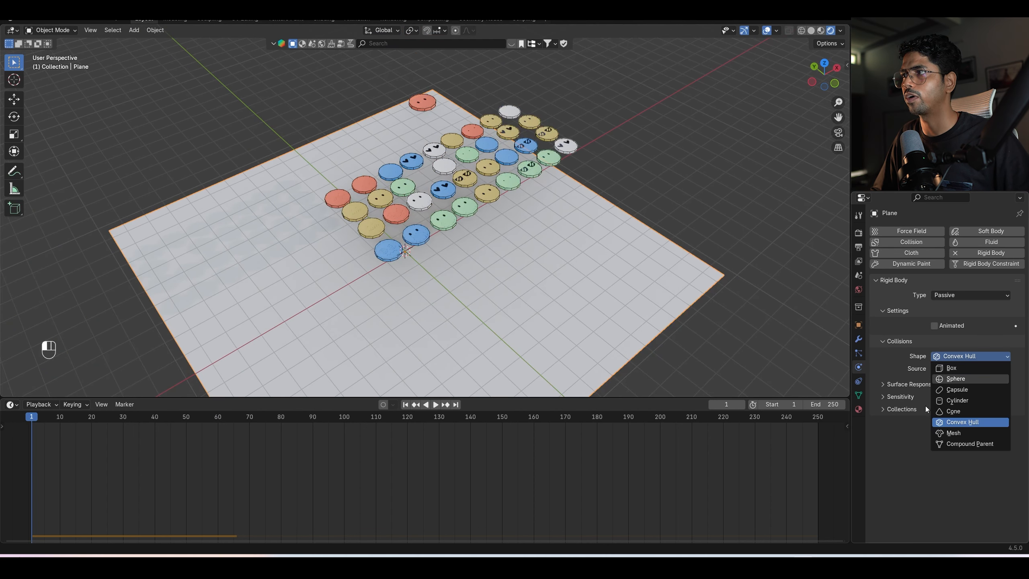
click(952, 432)
key(Tab)
middle_drag(572, 323, 581, 281)
key(Tab)
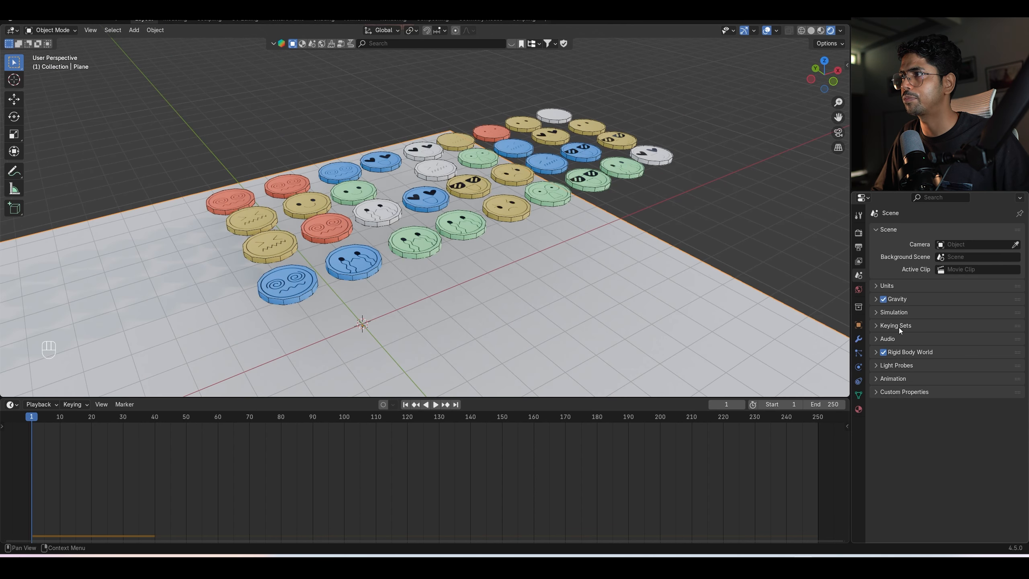
In the scene's Rigid Body World settings, set Substeps Per Frame to 4 and Speed to 2.
click(904, 351)
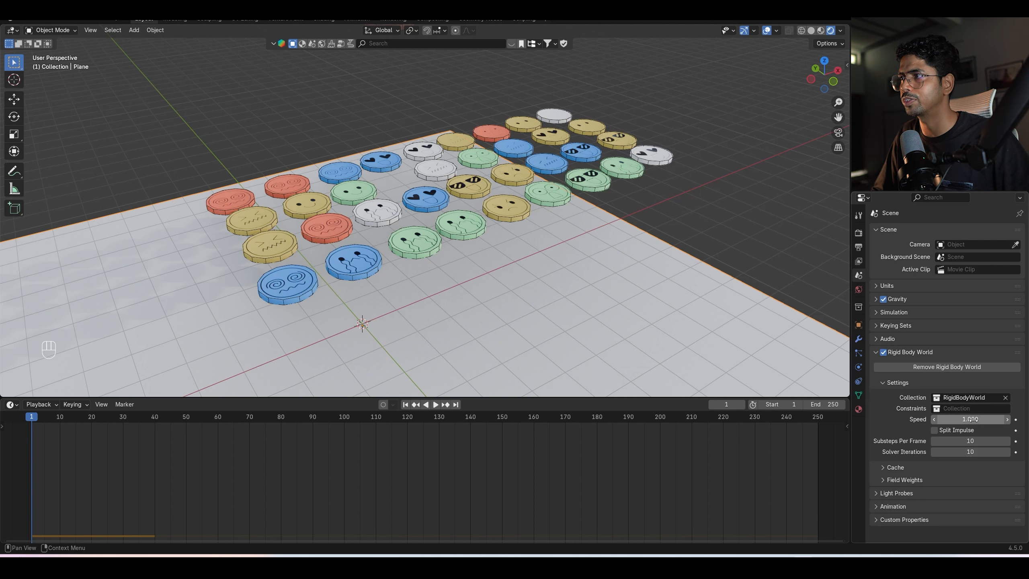
click(968, 442)
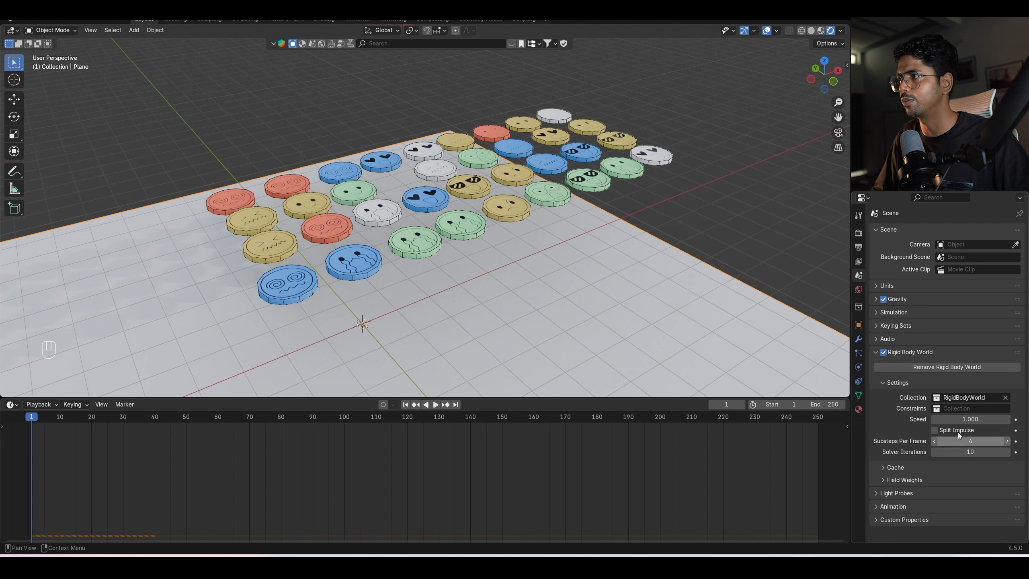
click(963, 419)
text(2)
key(Return)
Play the simulation several times from the first frame to check how the discs land on the plane.
click(407, 406)
key(space)
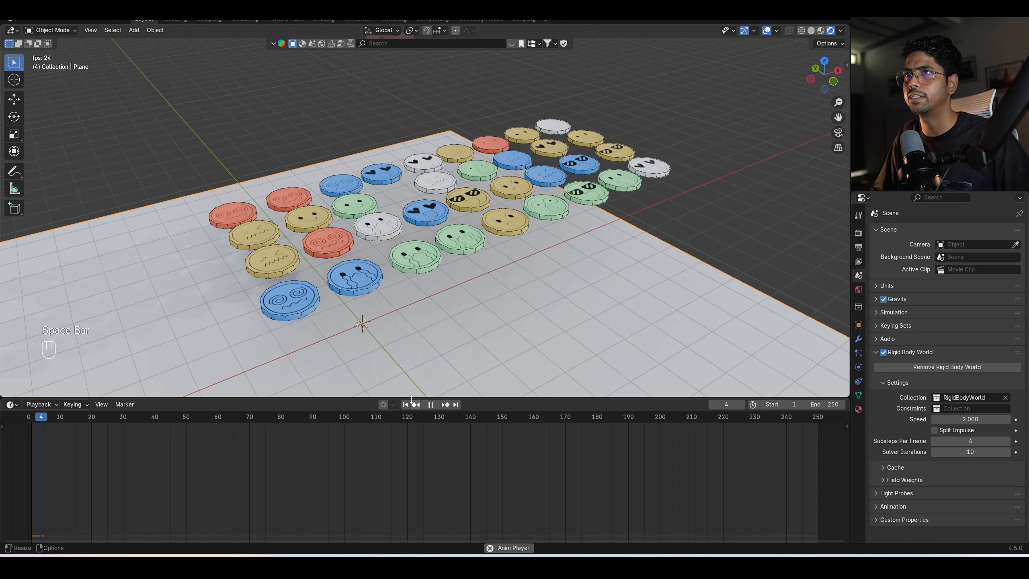
key(space)
click(409, 407)
key(space)
key(space)
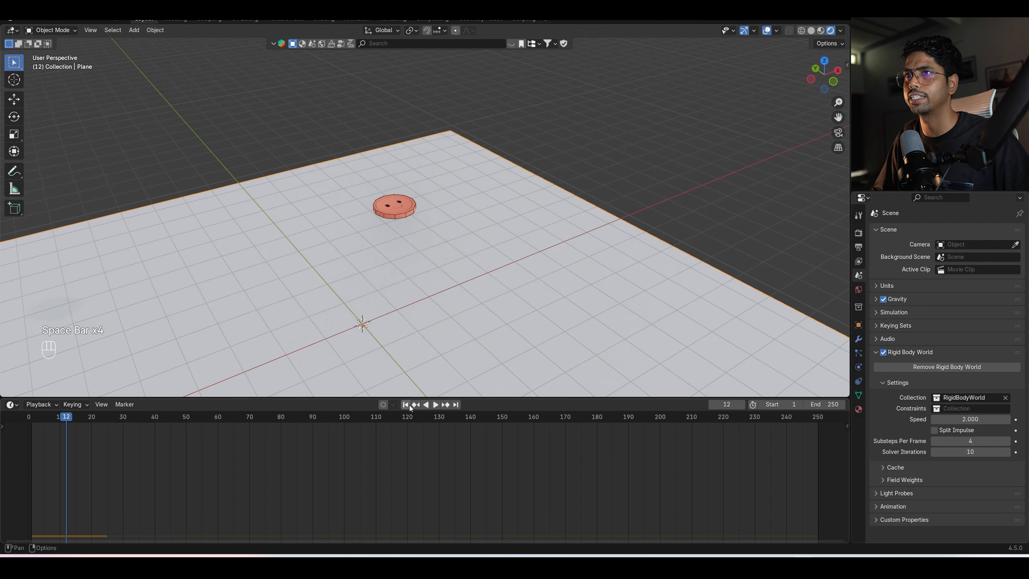
click(408, 406)
click(969, 441)
key(Return)
key(space)
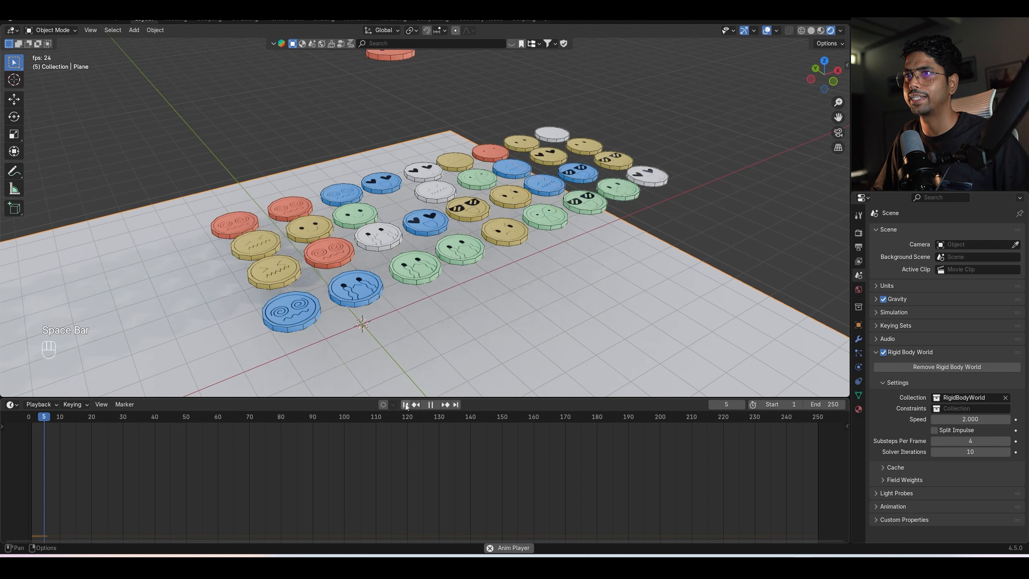
key(space)
click(406, 405)
Set Substeps Per Frame to 10, play the fall, and return to the first frame.
click(973, 441)
text(10)
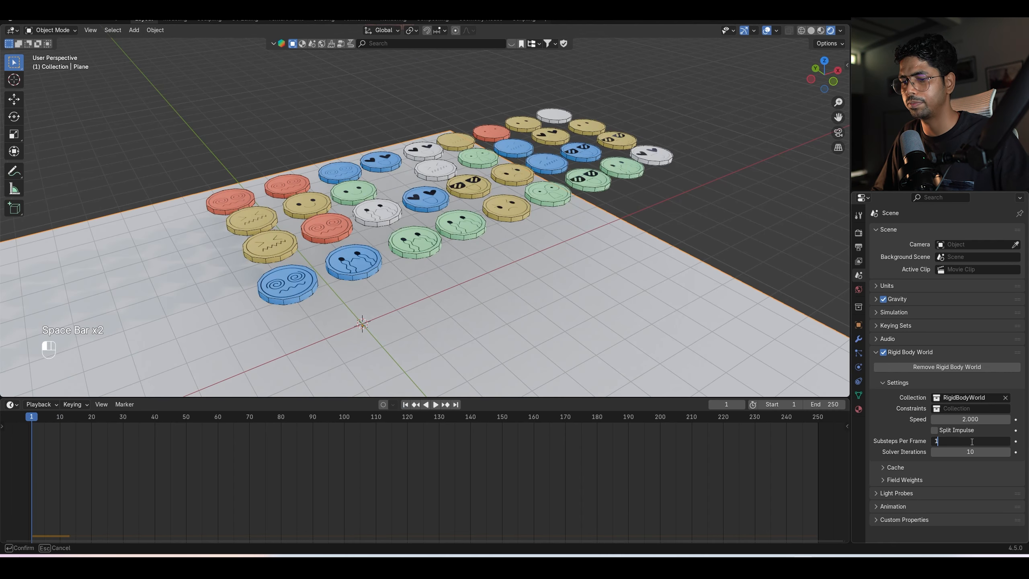
key(Return)
key(space)
key(space)
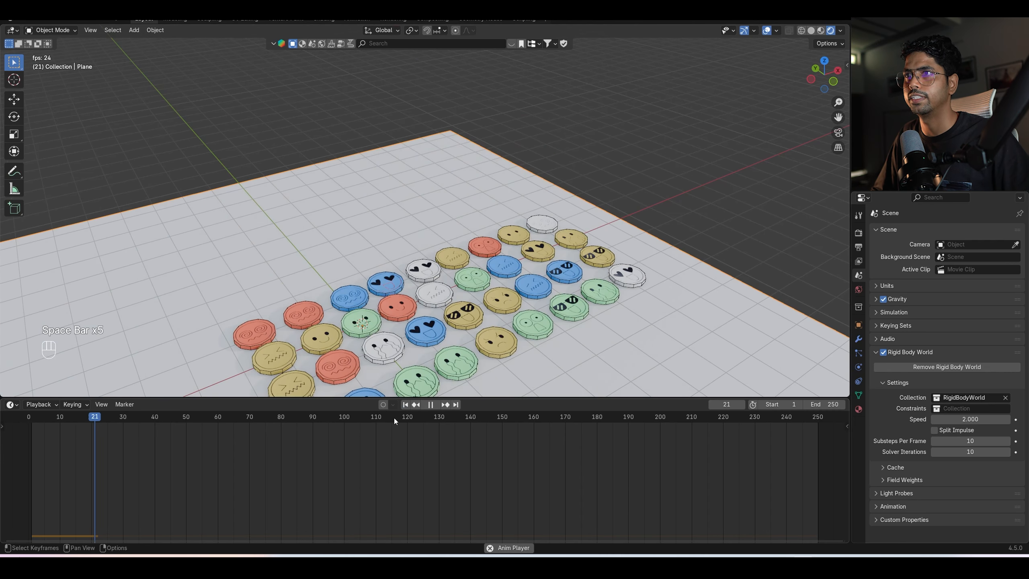
key(space)
click(406, 405)
Try 20 for both Substeps Per Frame and Solver Iterations, play the fall, and return to the first frame.
shift+middle_drag(724, 396, 726, 392)
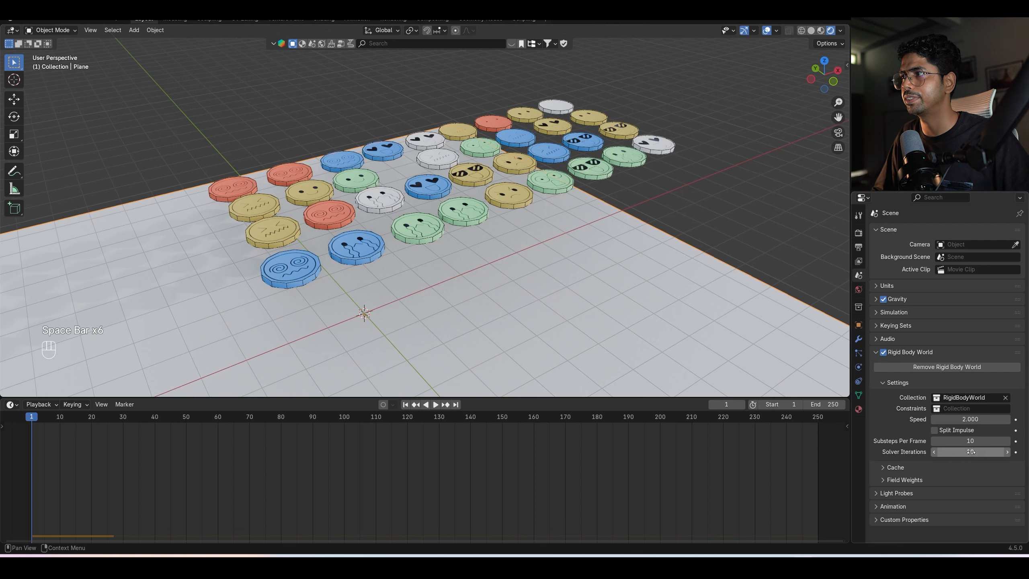
drag(972, 442, 973, 452)
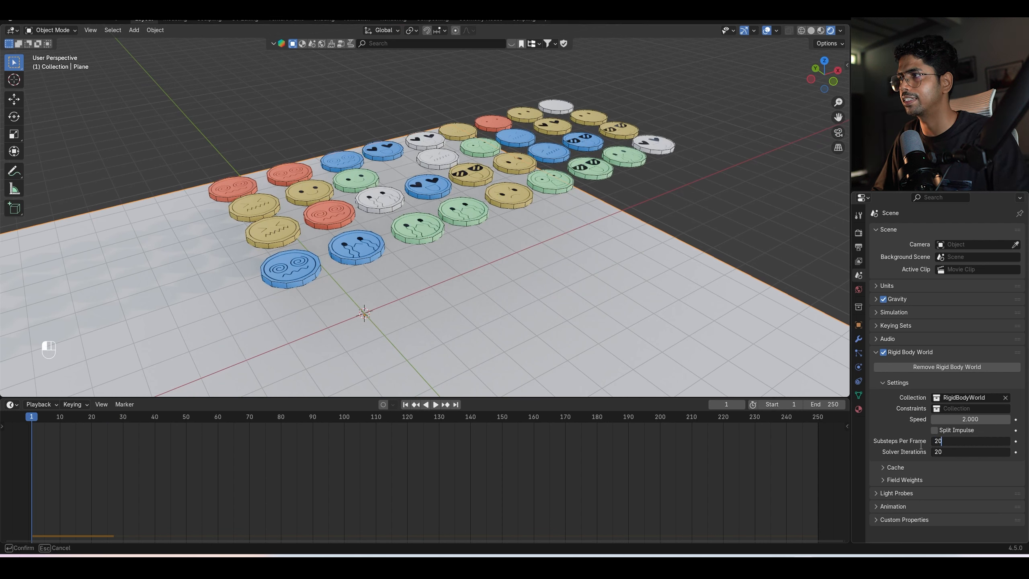
text(20)
key(Return)
key(space)
key(space)
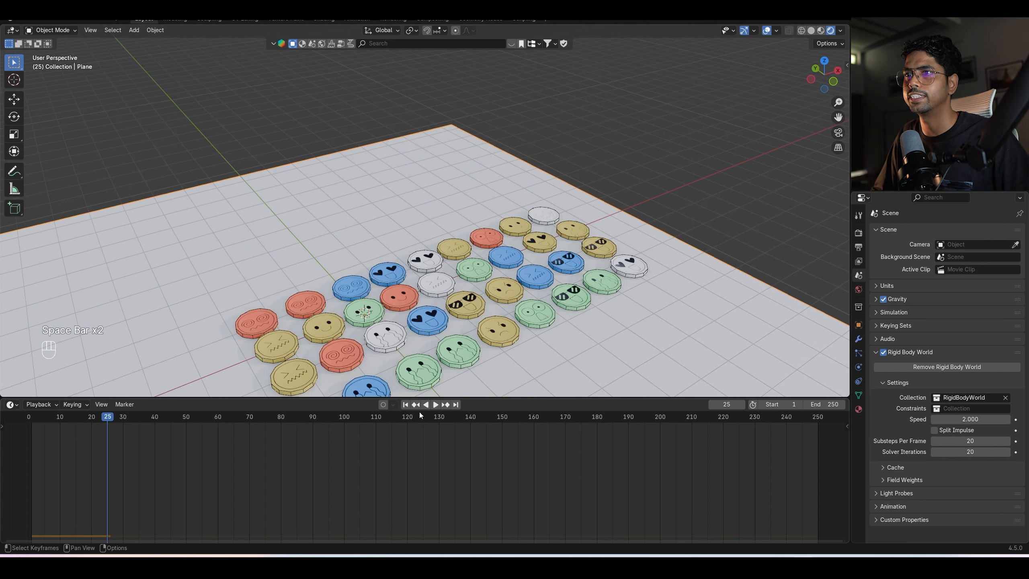
click(405, 404)
Set both Substeps Per Frame and Solver Iterations to 10, and the rigid body world's Speed to 1.2.
drag(962, 441, 962, 451)
text(10)
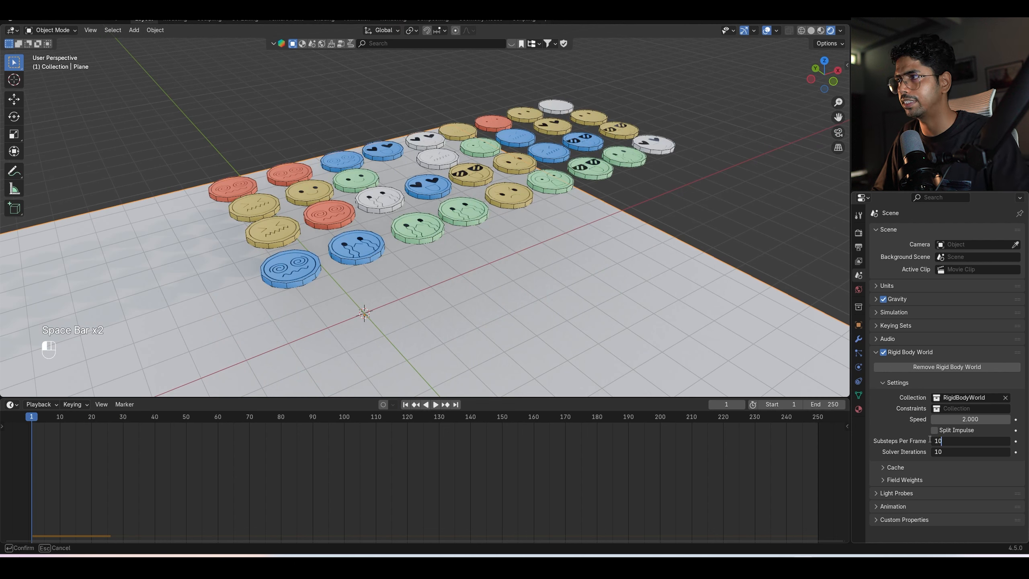
key(Return)
click(946, 419)
text(1)
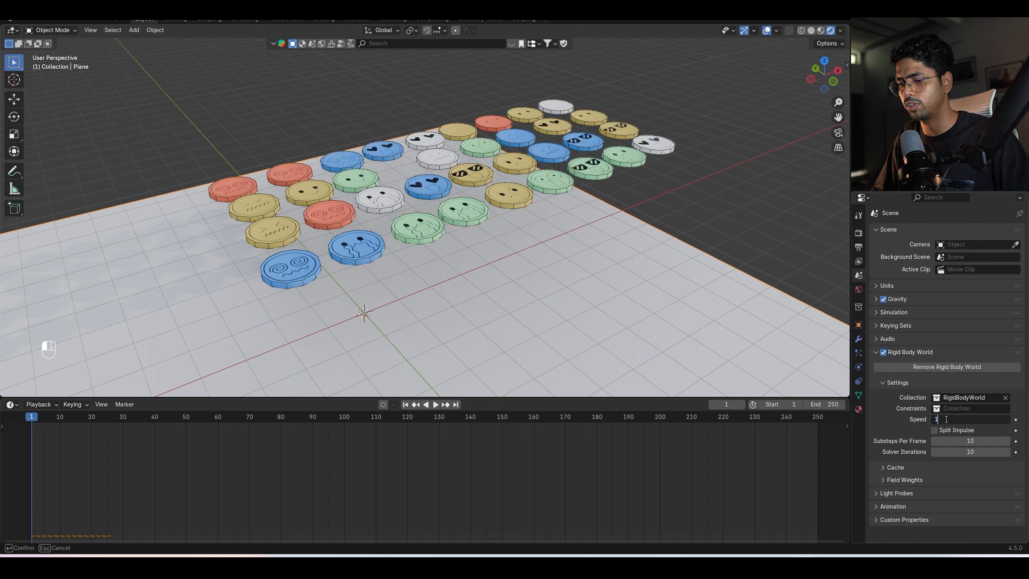
text(.2)
key(Return)
Play the simulation at the new speed, return to the first frame, and save the file.
key(space)
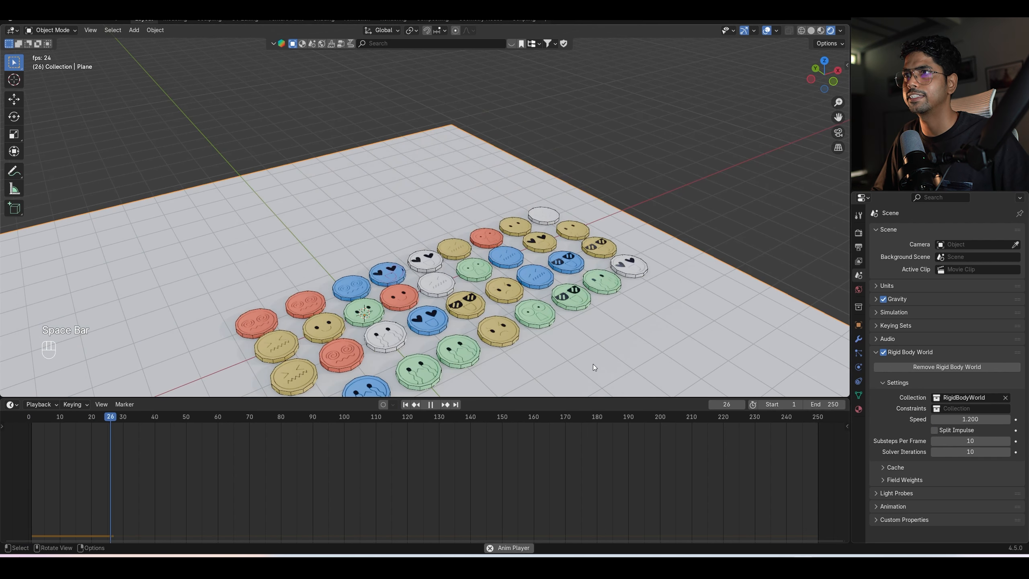
key(space)
click(406, 404)
key(ctrl+s)
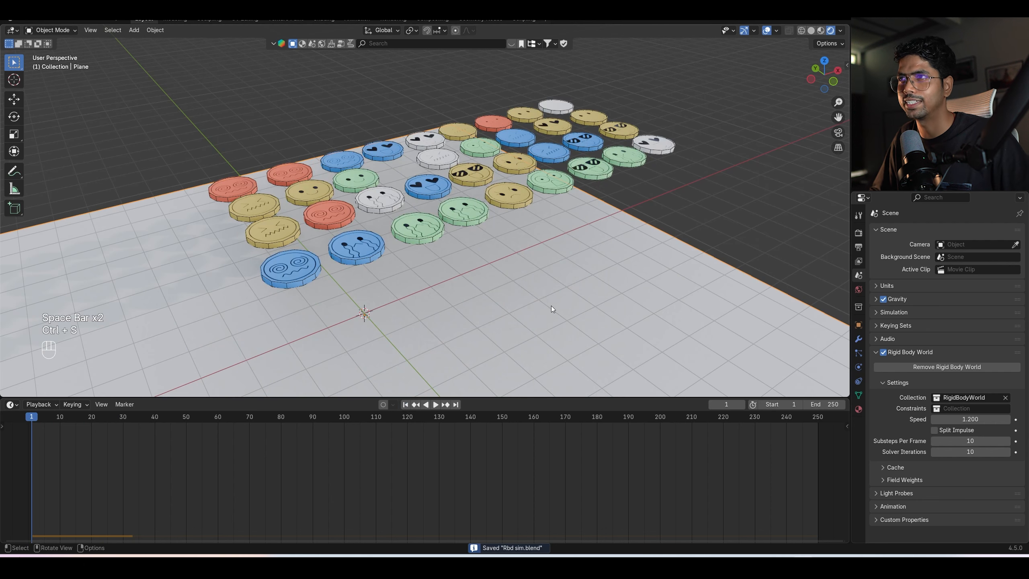
Lower the red disc floating above the others along Z by about 3.4 m, level with the rest.
middle_drag(539, 249, 573, 265)
scroll(405, 116, down, 3)
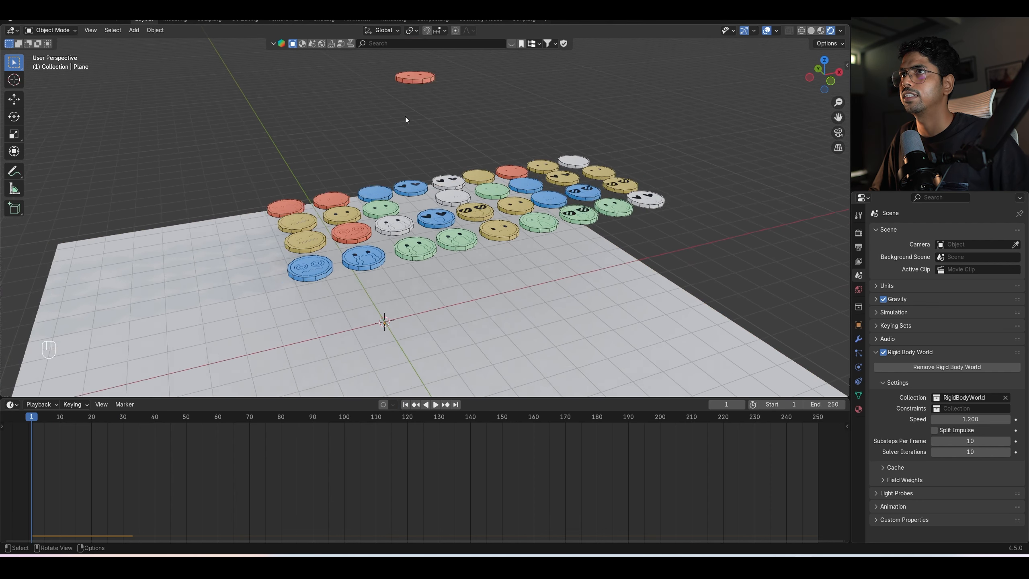
click(417, 104)
key(g)
key(z)
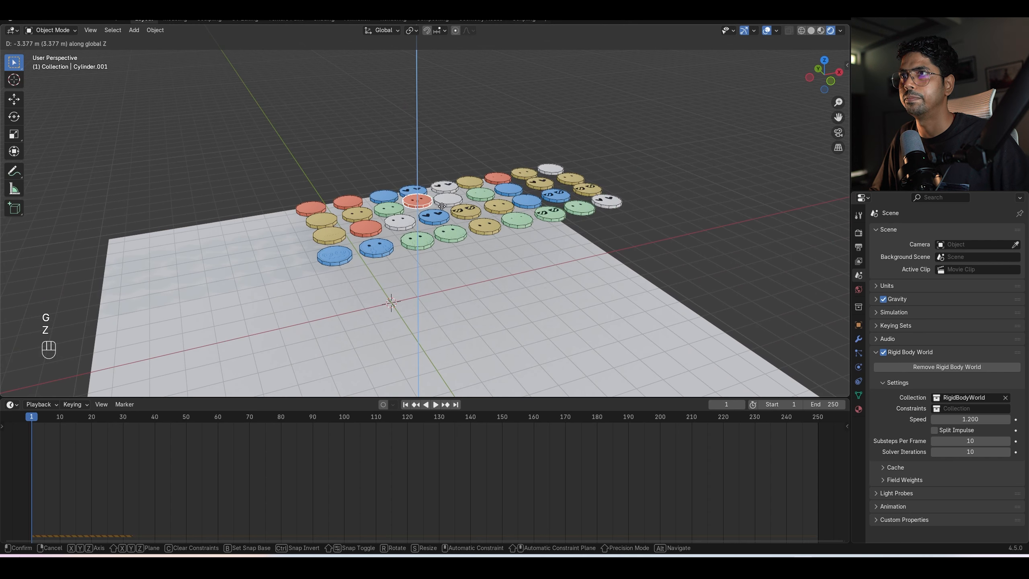
click(442, 209)
From the top view, narrow the ground plane's mesh along X so it ends just outside the rows of discs.
key(KP_7)
click(609, 269)
key(Tab)
key(s)
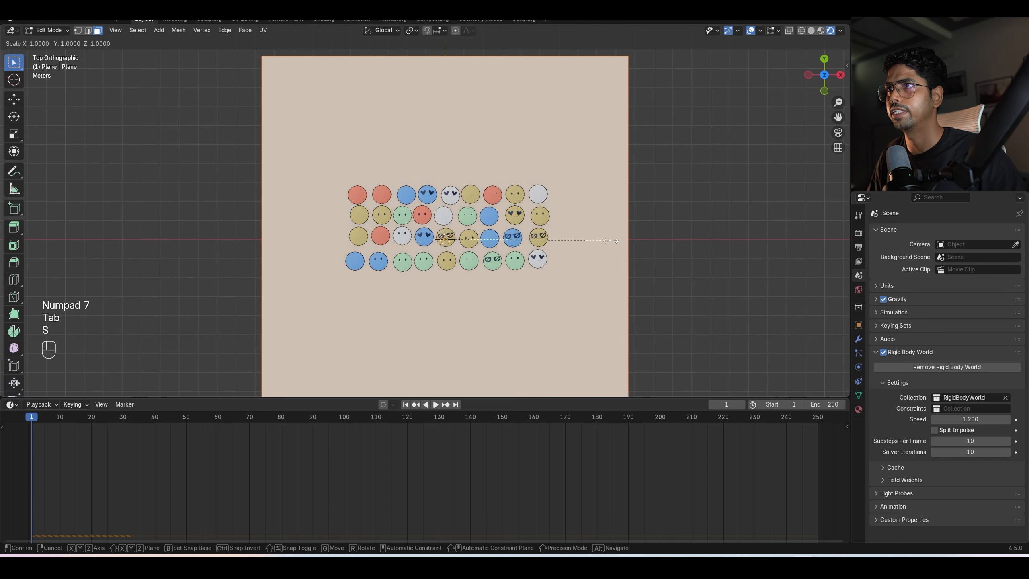
key(x)
click(548, 241)
scroll(548, 240, down, 2)
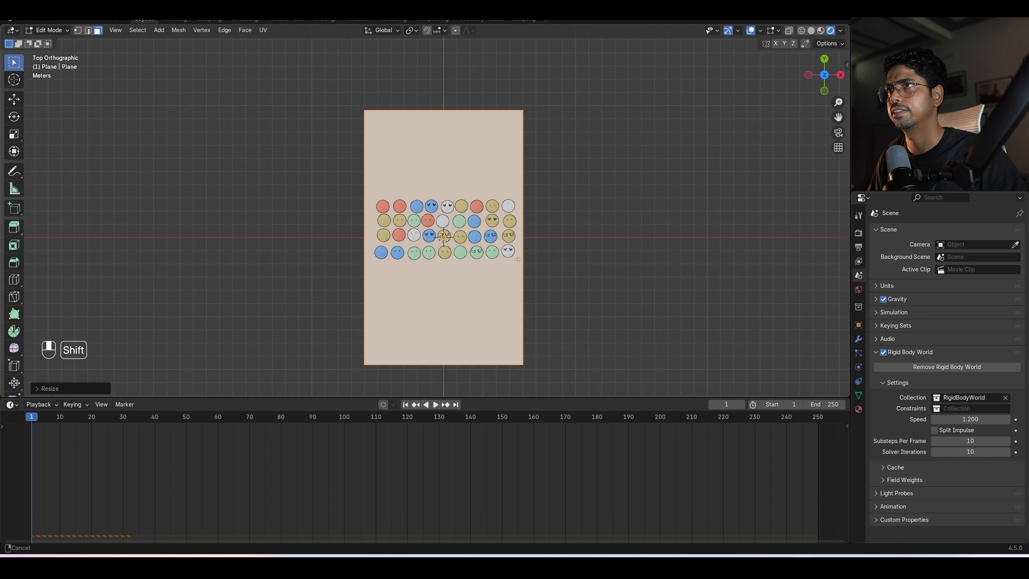
Extrude the ground plane's face downward along Z by about 0.5 m to form a slab.
key(e)
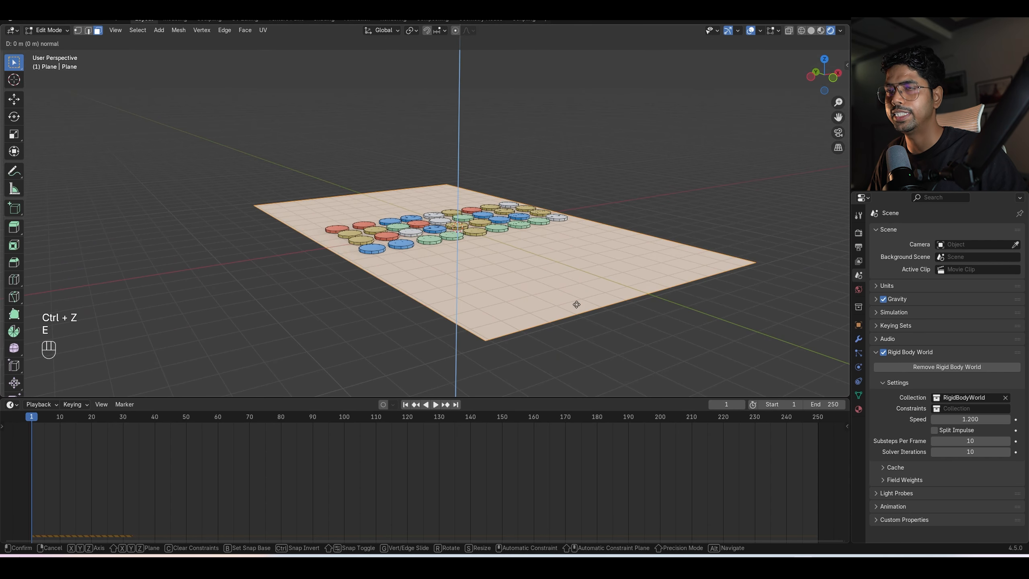
key(z)
key(z)
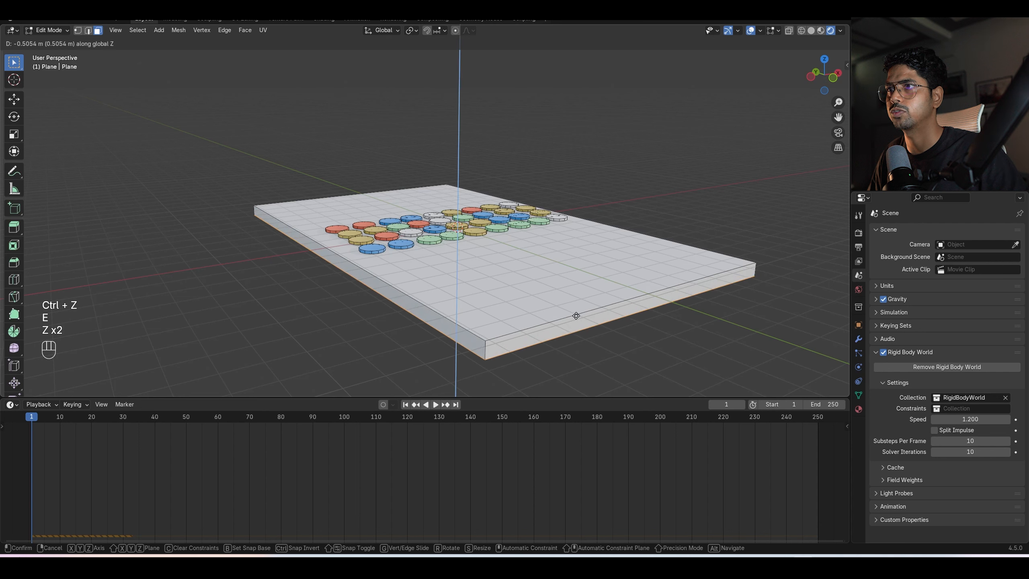
click(576, 316)
Inset the slab's top face slightly and extrude the inner face downward along Z to form a shallow tray with a thin rim.
click(569, 290)
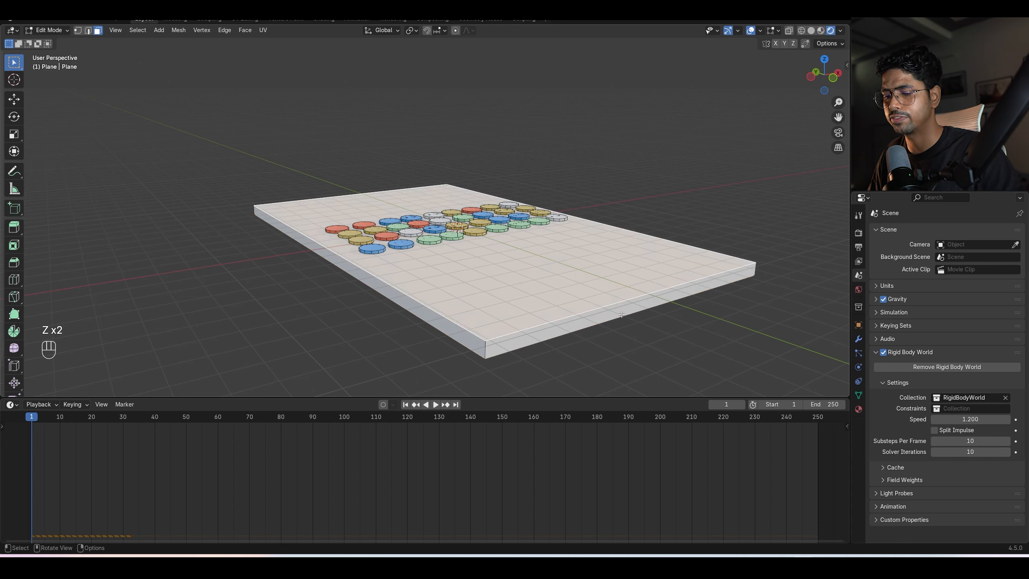
key(i)
click(583, 294)
key(e)
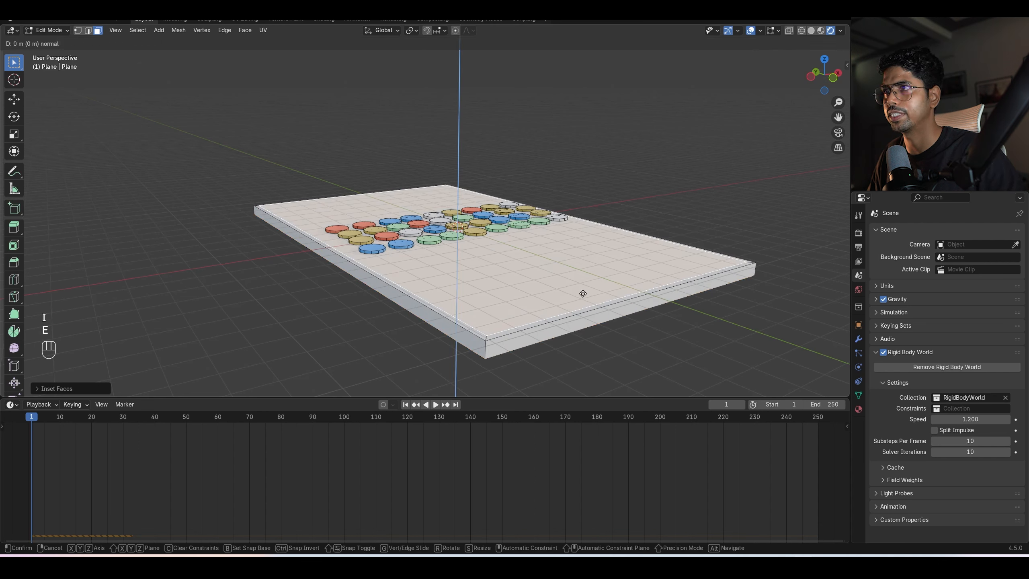
key(z)
key(z)
click(581, 302)
In a side view, select the tray's lower vertices, move them down along Z by about 0.72 m, and leave Edit Mode.
key(KP_1)
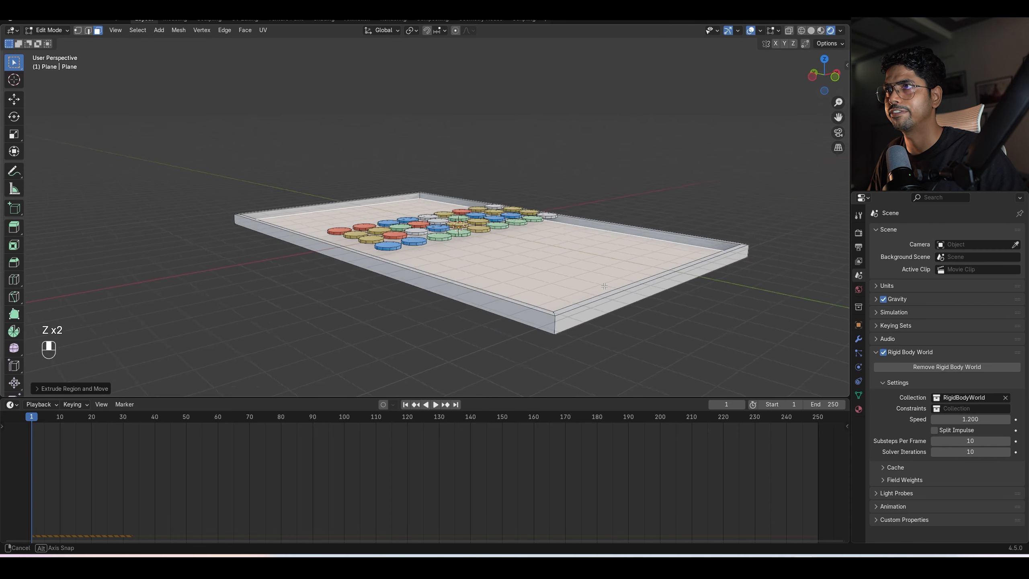
key(KP_4)
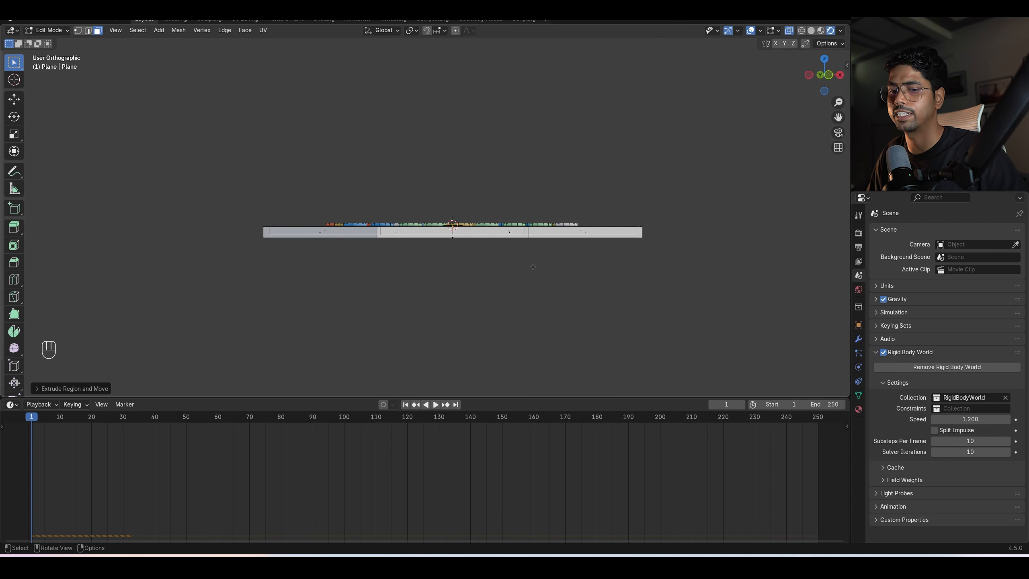
key(1)
drag(251, 232, 682, 317)
scroll(450, 250, up, 2)
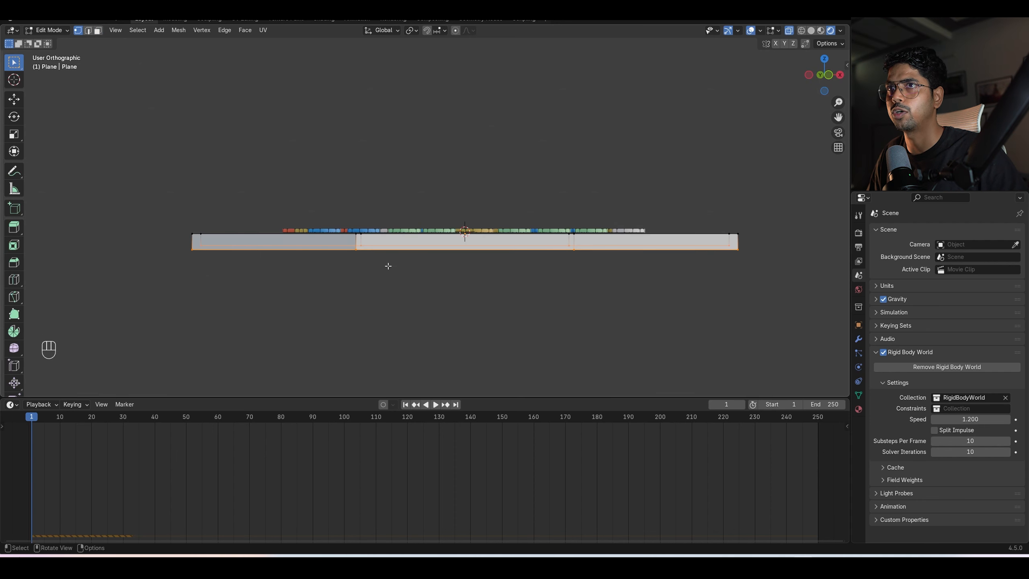
key(g)
key(z)
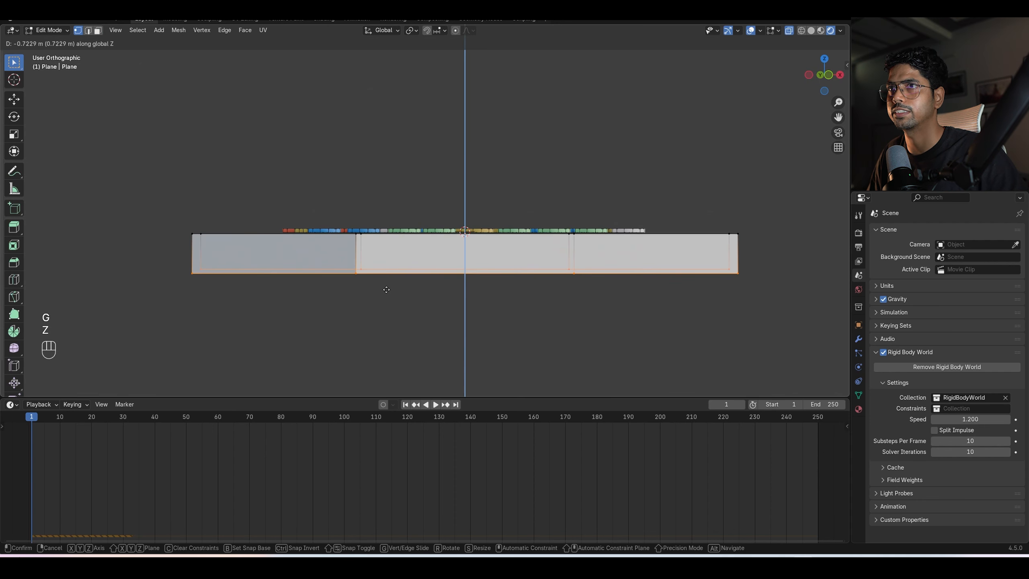
click(386, 289)
key(Tab)
Save the file and hide the viewport overlays with the whole tray in view.
middle_drag(439, 259, 508, 306)
scroll(485, 300, up, 3)
scroll(509, 308, down, 4)
click(838, 147)
key(ctrl+s)
click(769, 31)
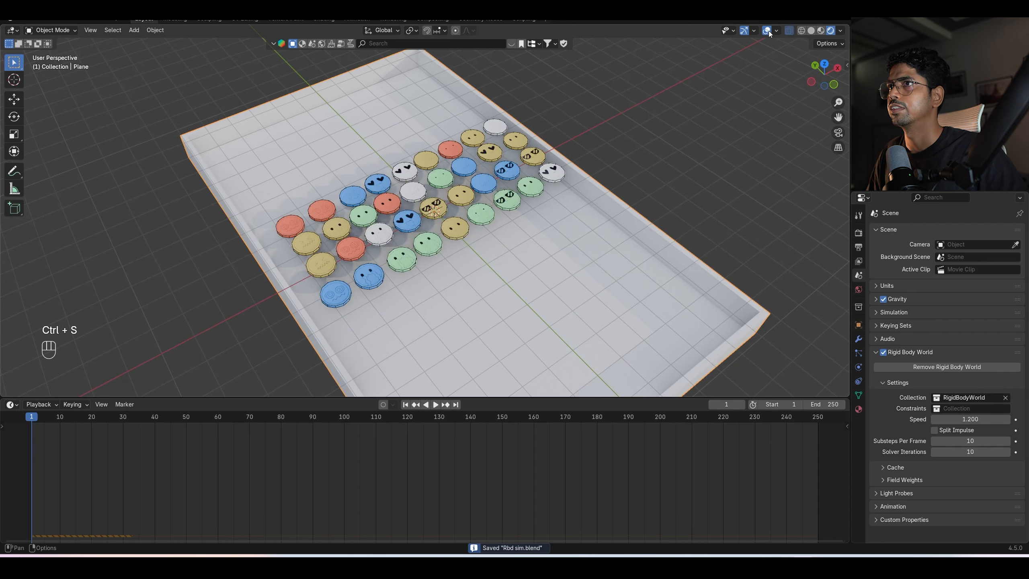
Play the simulation twice from the first frame to examine how the discs land in the tray, and show the overlays again.
key(space)
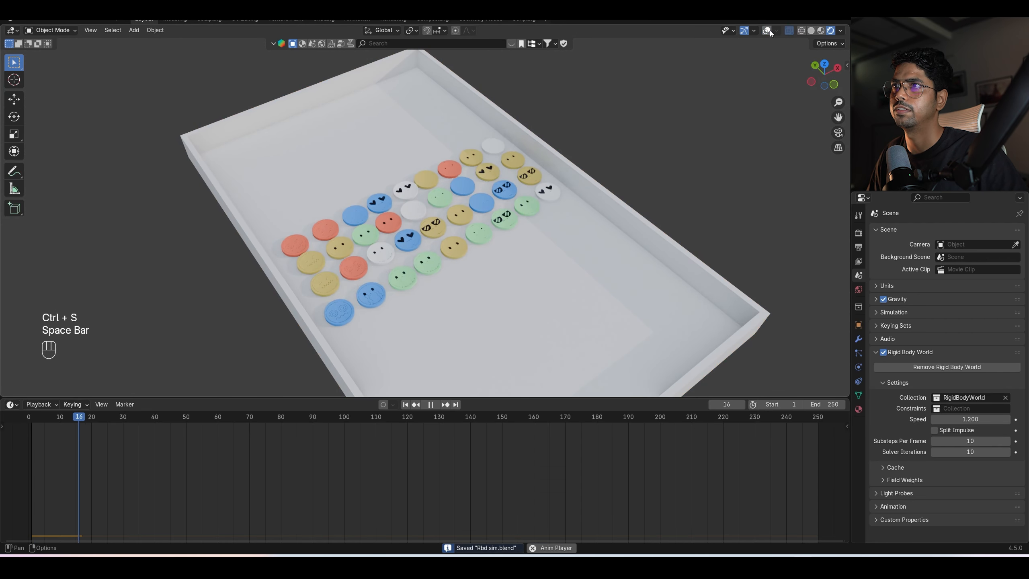
key(space)
key(shift+Left)
middle_drag(525, 301, 475, 309)
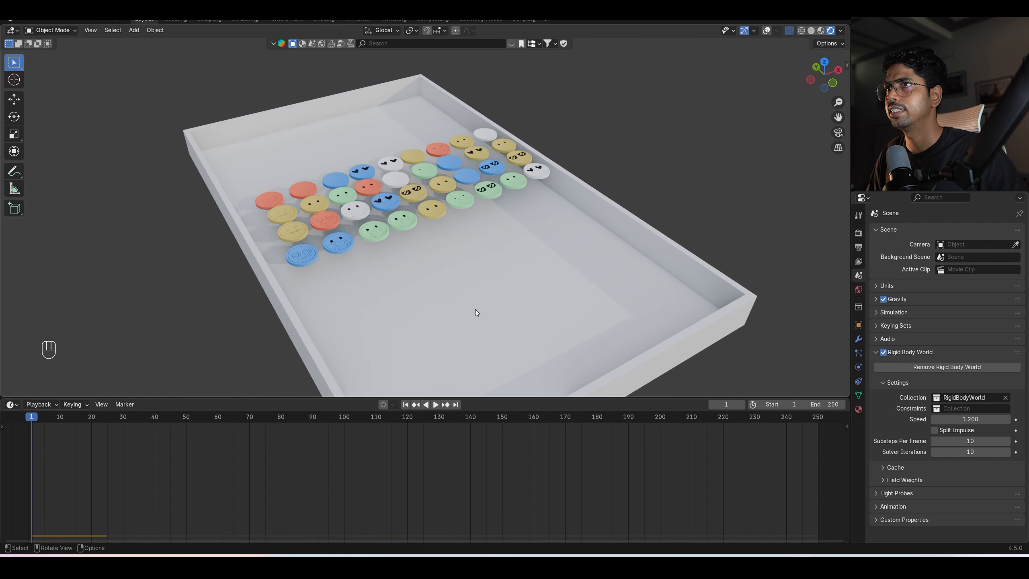
key(space)
key(space)
scroll(476, 277, up, 3)
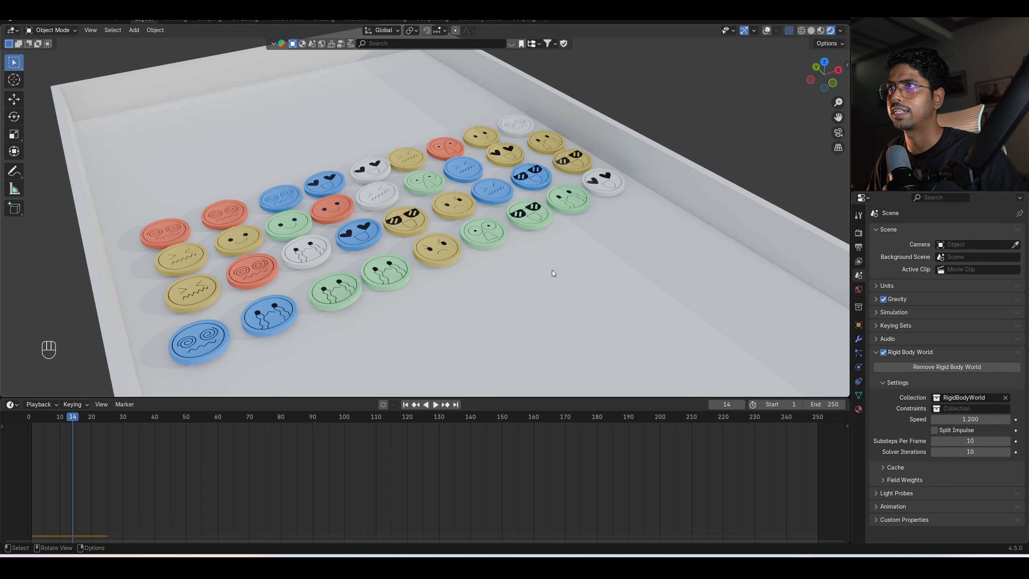
scroll(551, 270, down, 5)
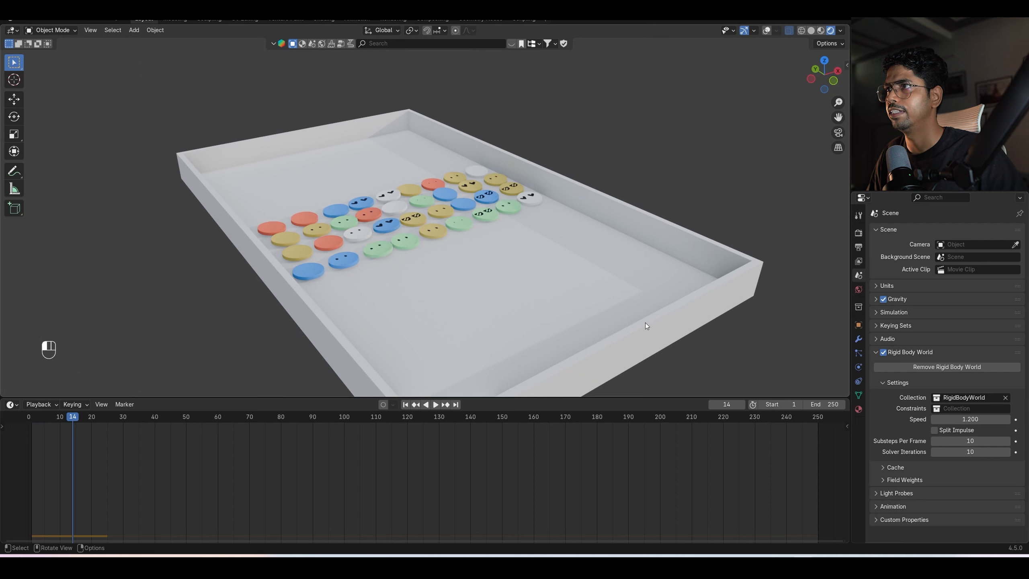
key(shift+alt+z)
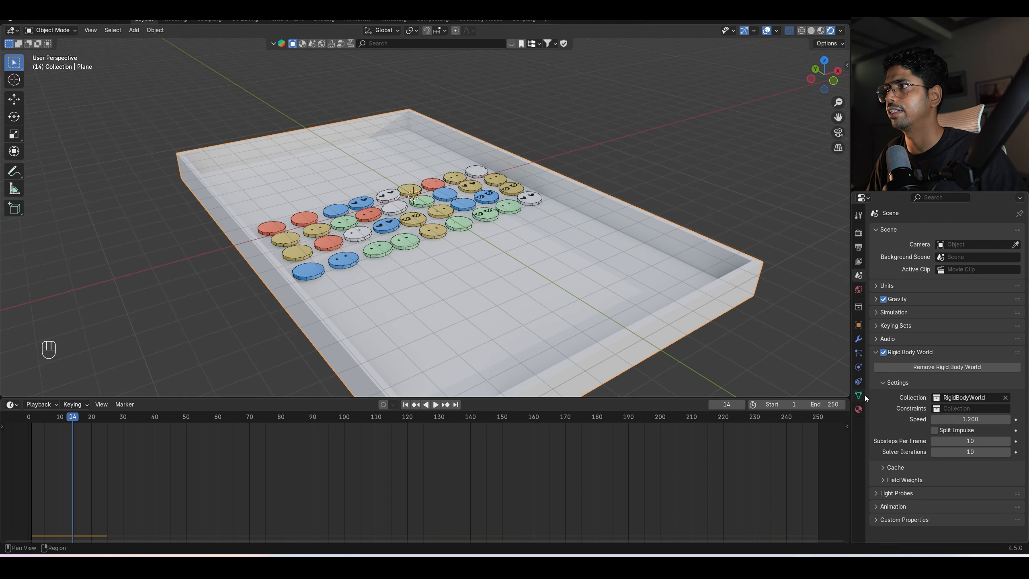
Select all the discs in the collection and place a duplicate of the four rows about 4.5 m further along Y.
click(859, 367)
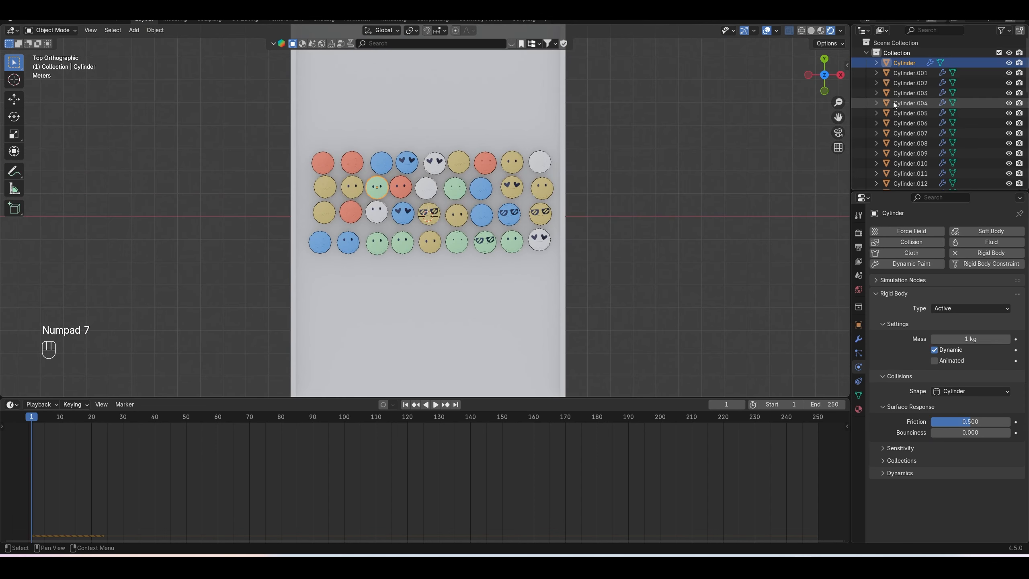
click(904, 52)
scroll(516, 217, down, 2)
shift+middle_drag(457, 229, 466, 256)
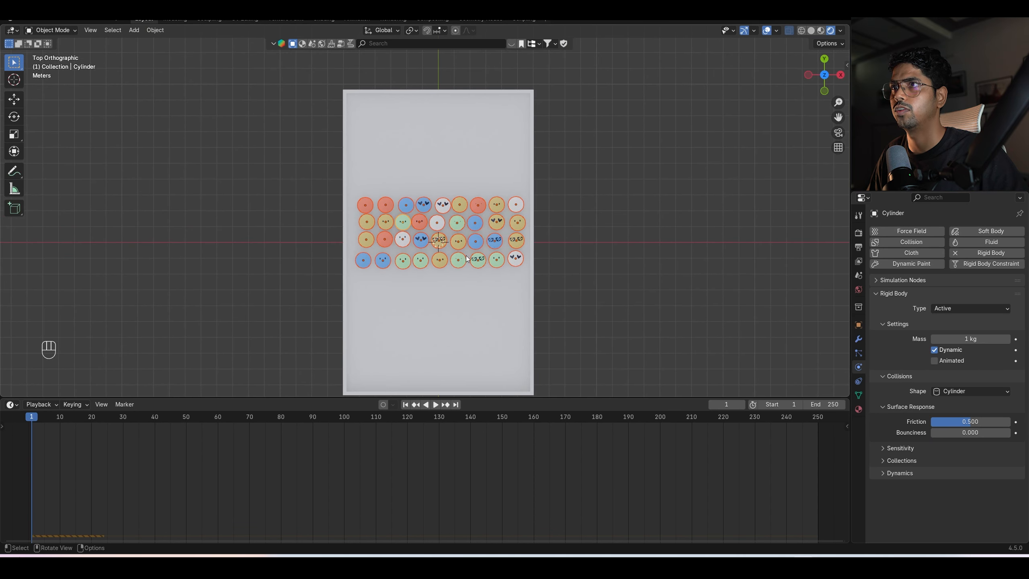
scroll(494, 238, up, 3)
key(shift+d)
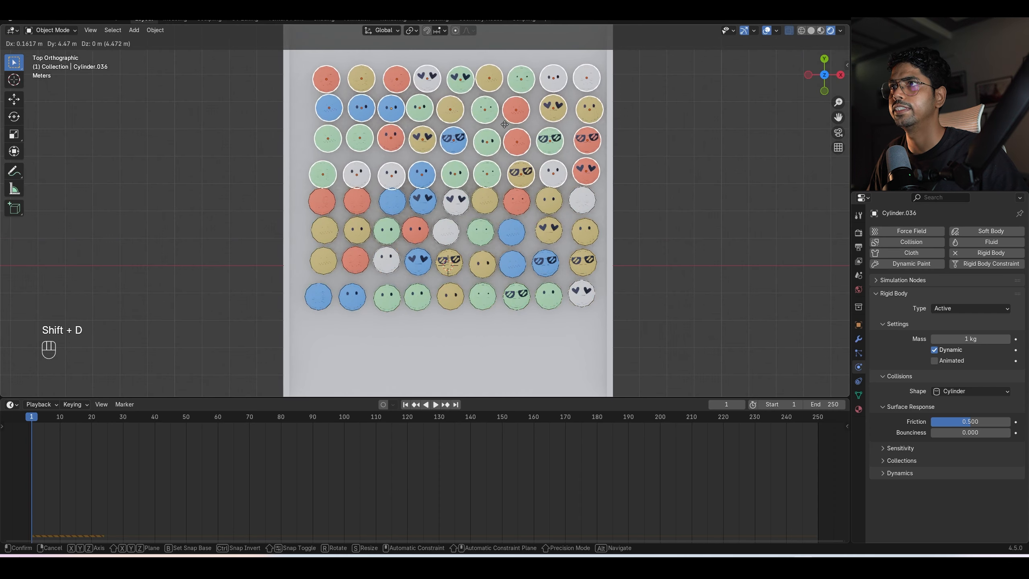
click(504, 121)
Duplicate the selected four rows again and place the copy below the original rows, toward negative Y.
shift+middle_drag(502, 134, 498, 106)
scroll(498, 107, down, 1)
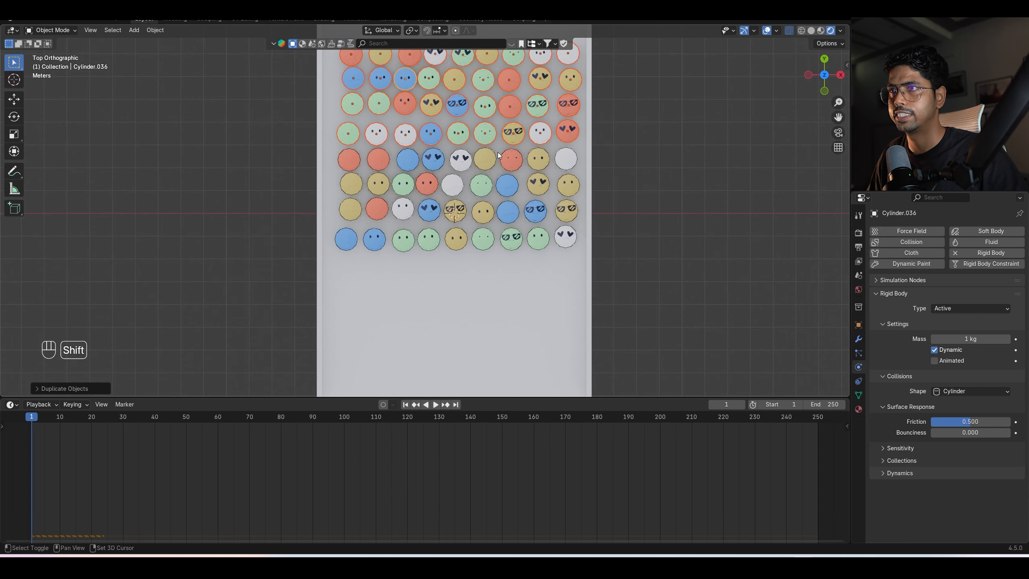
key(shift+d)
click(494, 361)
scroll(497, 322, down, 4)
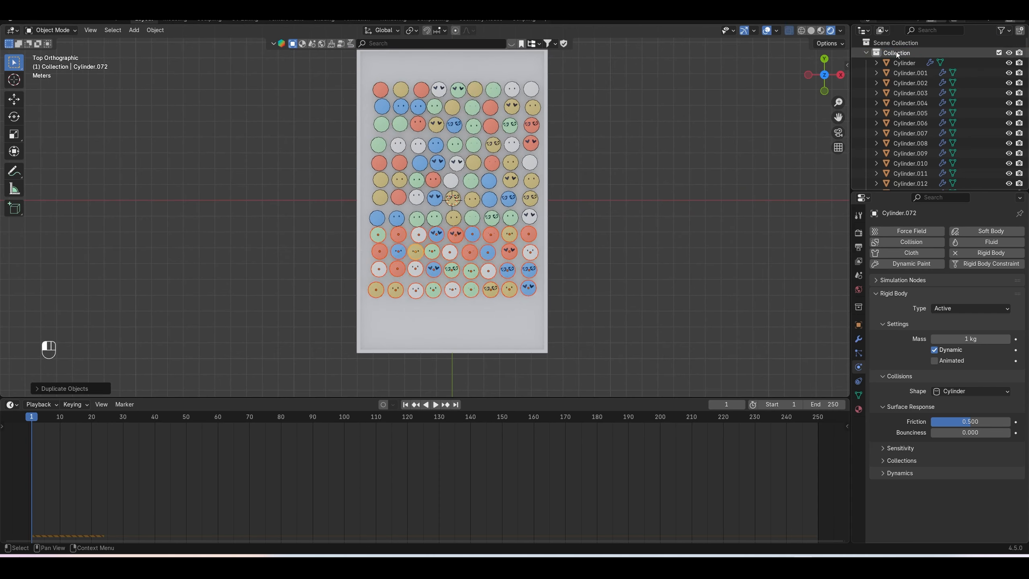
Select every disc in the collection and move them together along positive Y, closer to the tray's far wall.
click(896, 51)
right_click(896, 51)
click(838, 117)
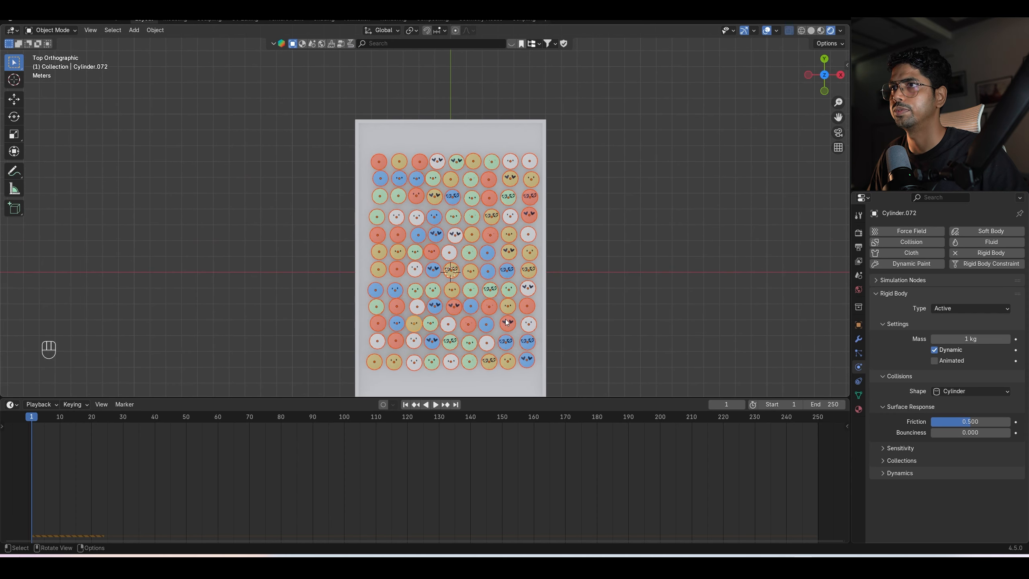
key(g)
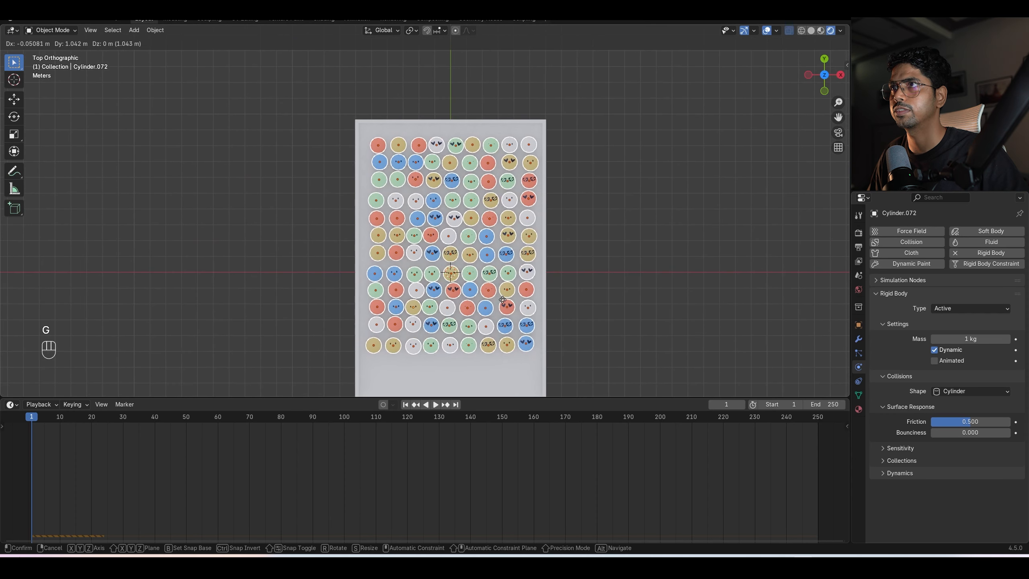
shift+click(516, 320)
shift+middle_drag(514, 317, 520, 247)
Select only the lowest three rows of discs and duplicate them along negative Y to fill the tray's empty end.
click(331, 221)
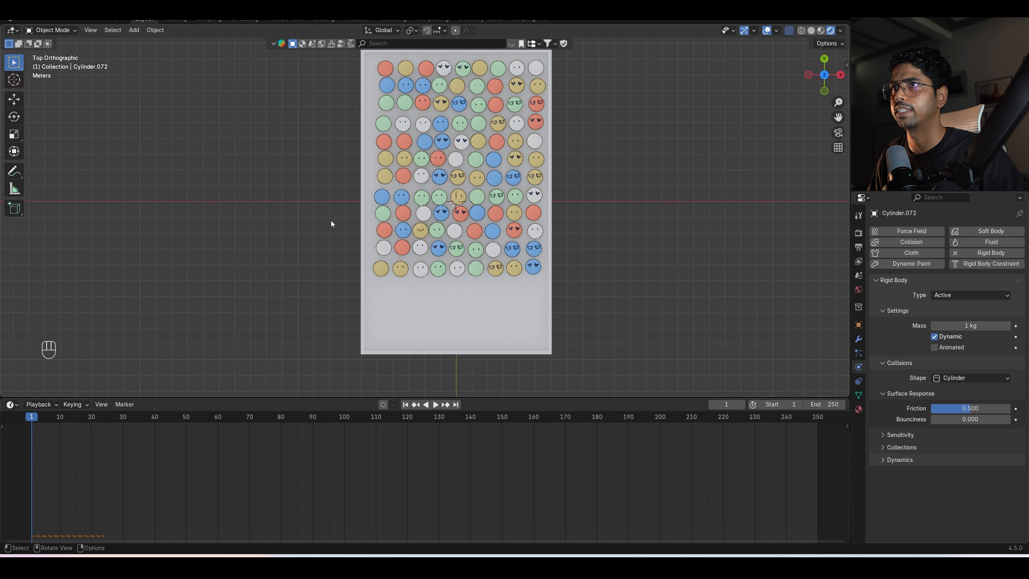
drag(438, 252, 591, 306)
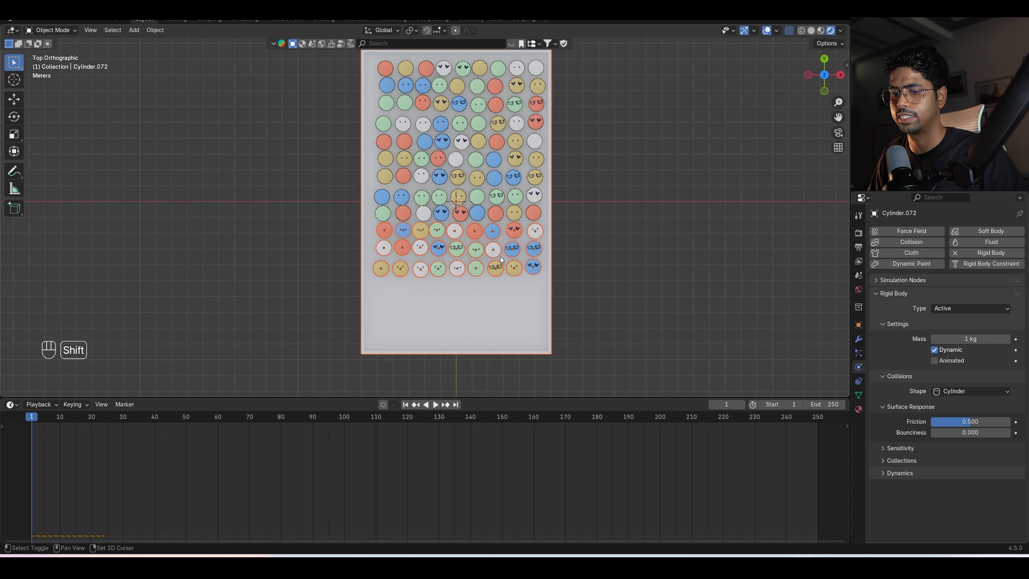
key(shift+d)
click(494, 283)
key(ctrl+z)
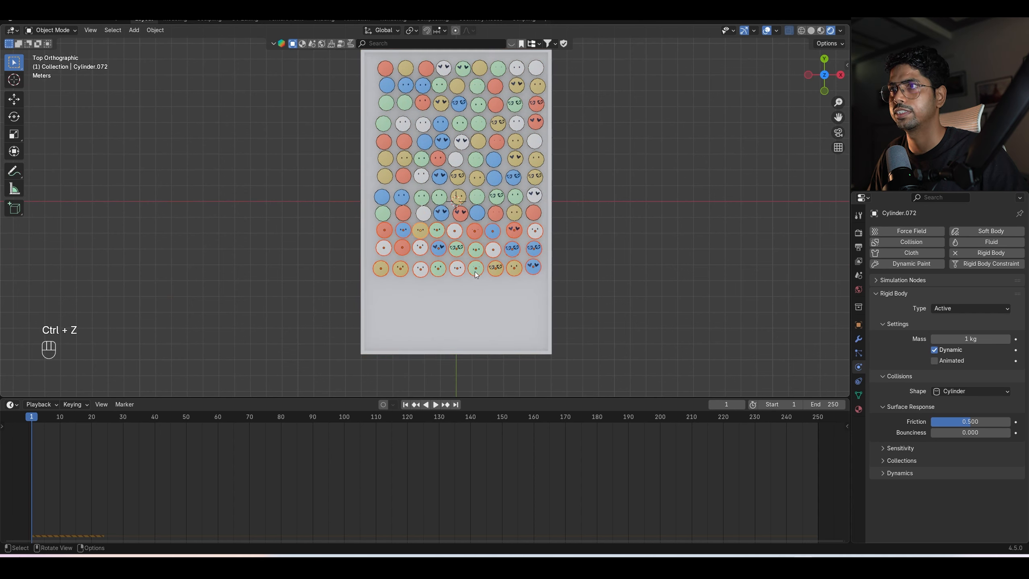
key(shift+d)
click(473, 329)
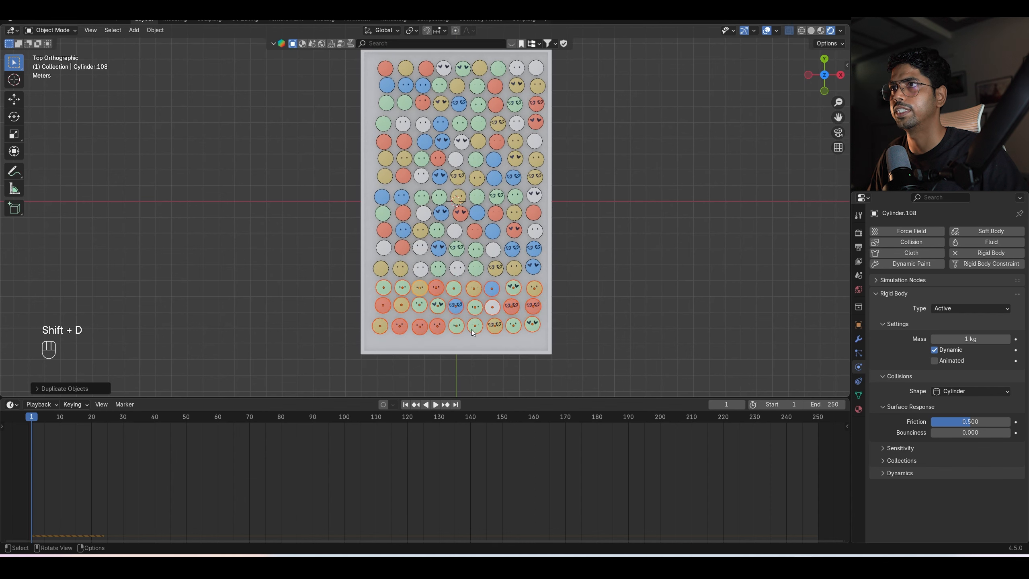
Play the simulation briefly with the added rows and return to the top view.
key(space)
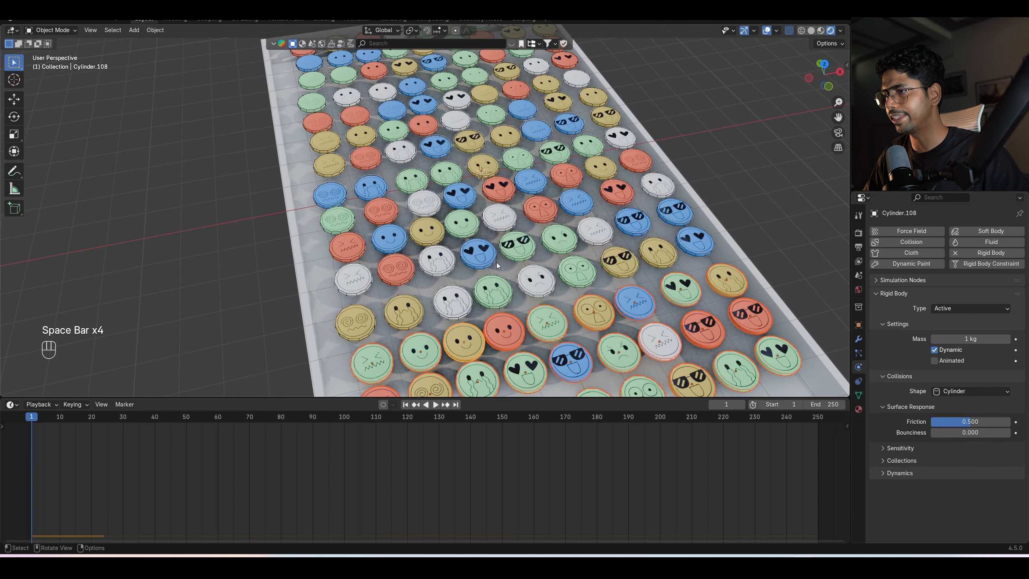
key(KP_7)
scroll(497, 265, down, 3)
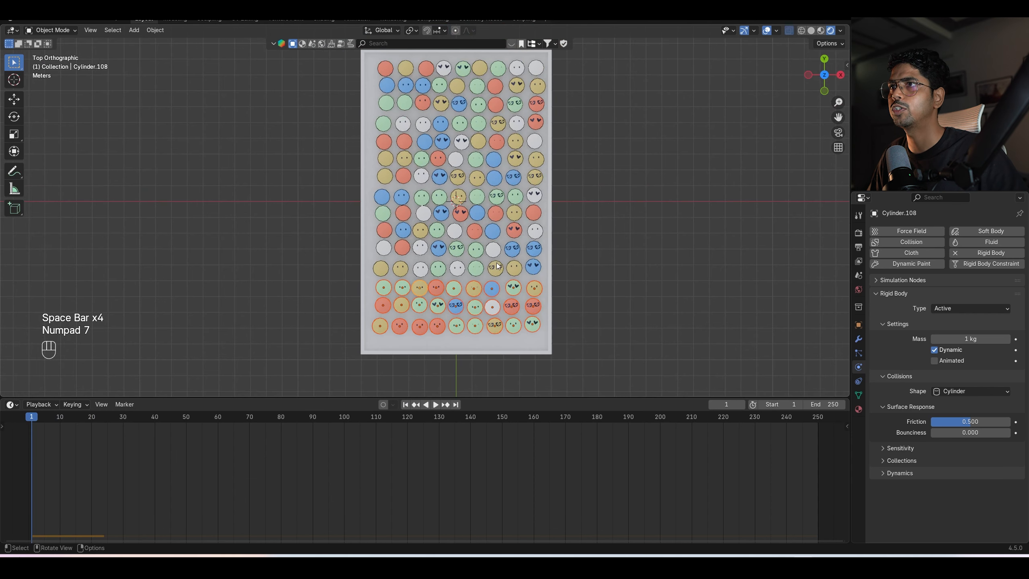
Rename the collection containing the discs to RBD.
right_click(904, 55)
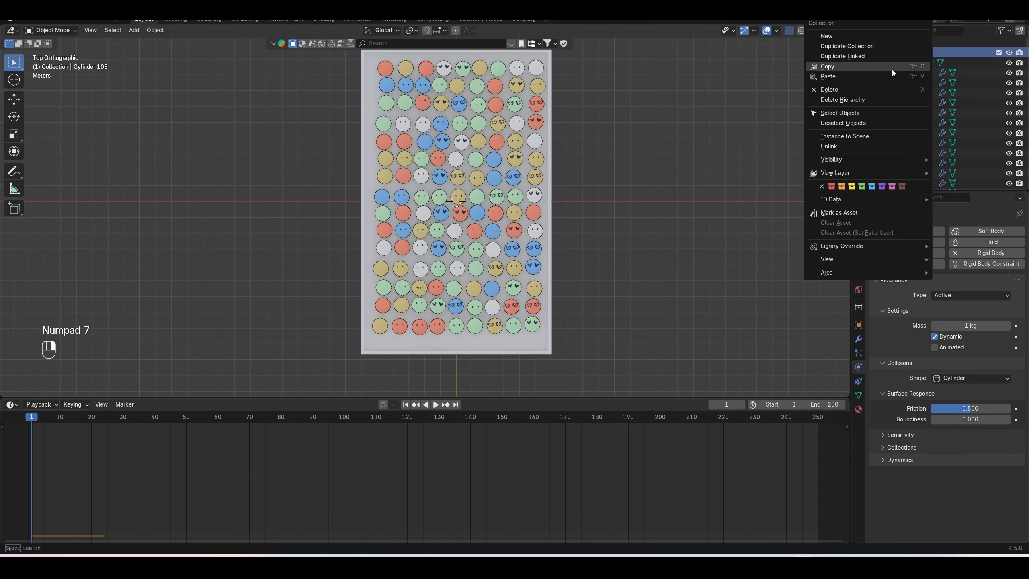
click(857, 113)
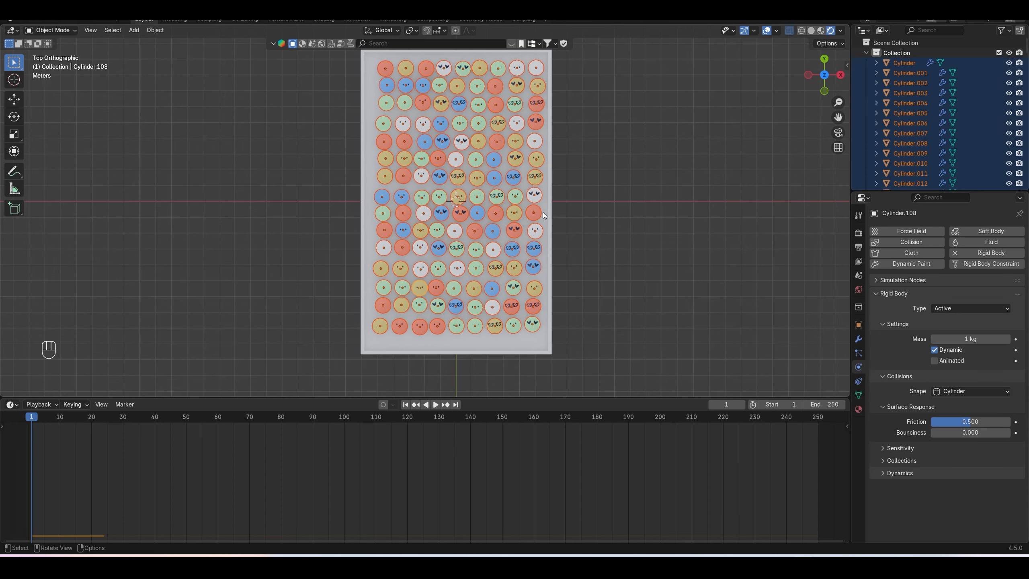
shift+middle_drag(811, 97, 799, 118)
double_click(896, 53)
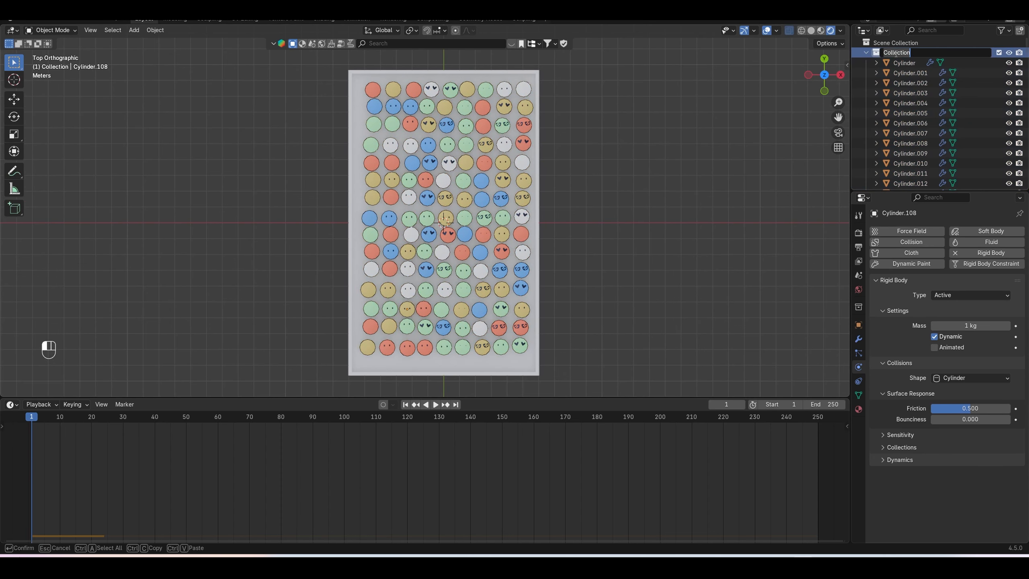
key(Return)
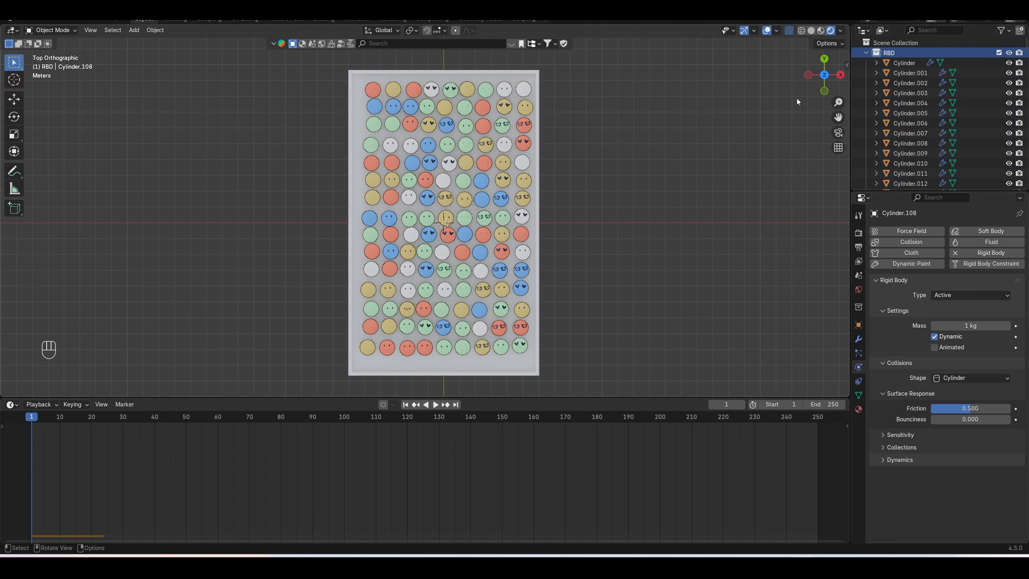
Select all discs in the RBD collection, duplicate them in place, and raise the copies along Z by about 0.18 m.
right_click(908, 53)
click(835, 113)
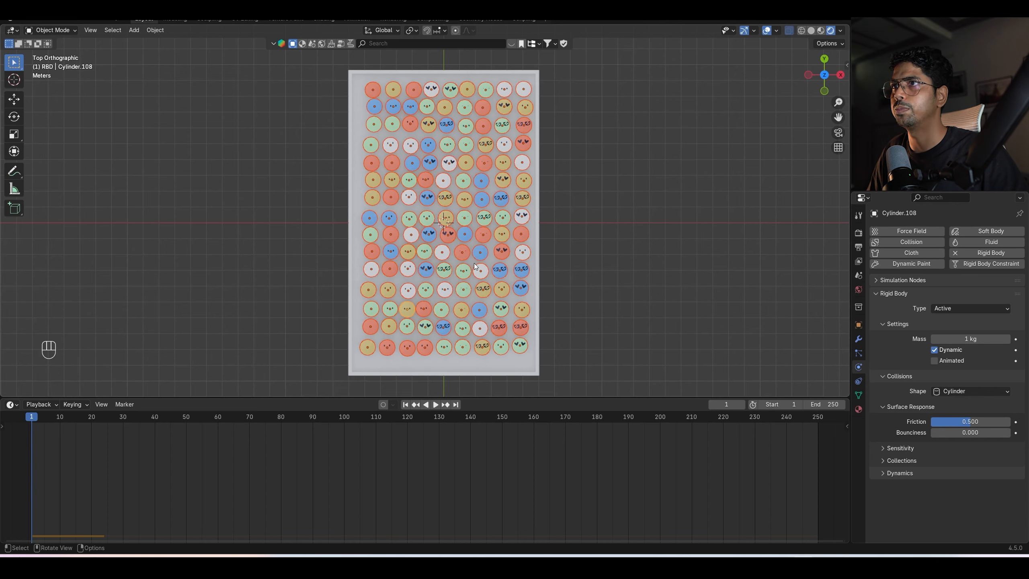
shift+middle_drag(474, 263, 543, 225)
key(shift+d)
key(g)
key(z)
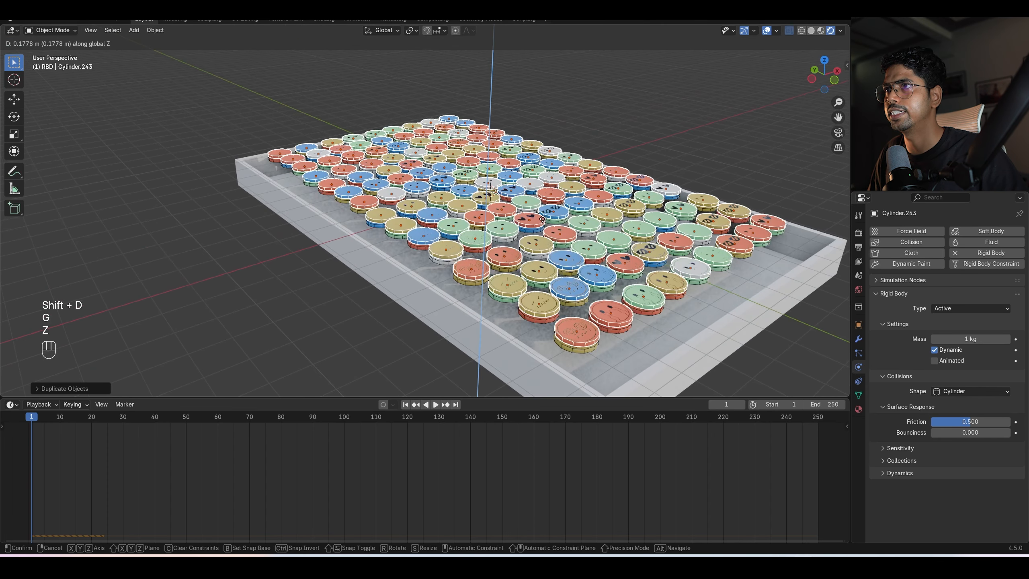
click(542, 221)
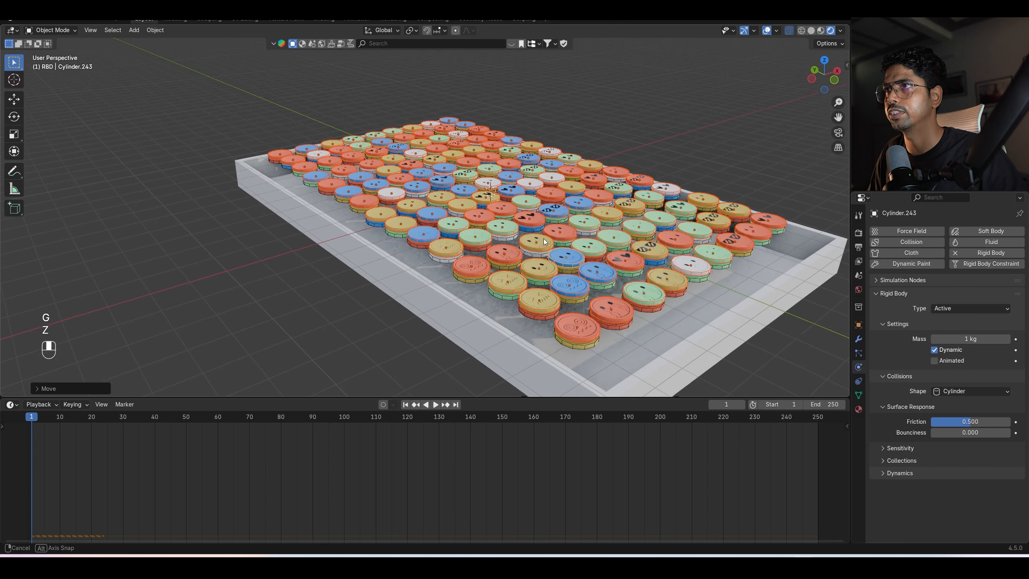
Set the transform pivot point to Individual Origins and the transform orientation to Local.
scroll(545, 226, up, 3)
middle_drag(543, 232, 545, 300)
click(411, 31)
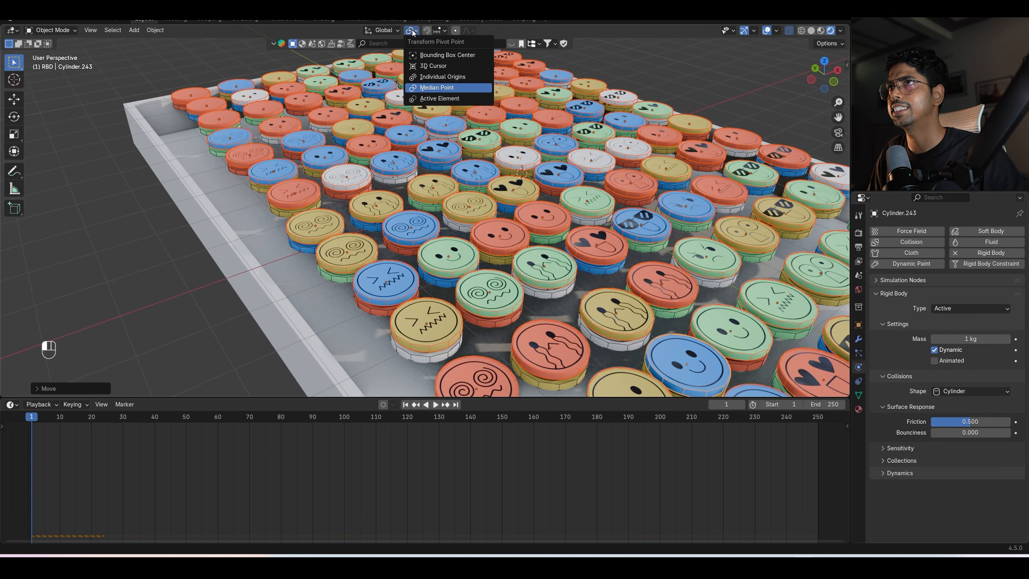
click(450, 79)
click(389, 32)
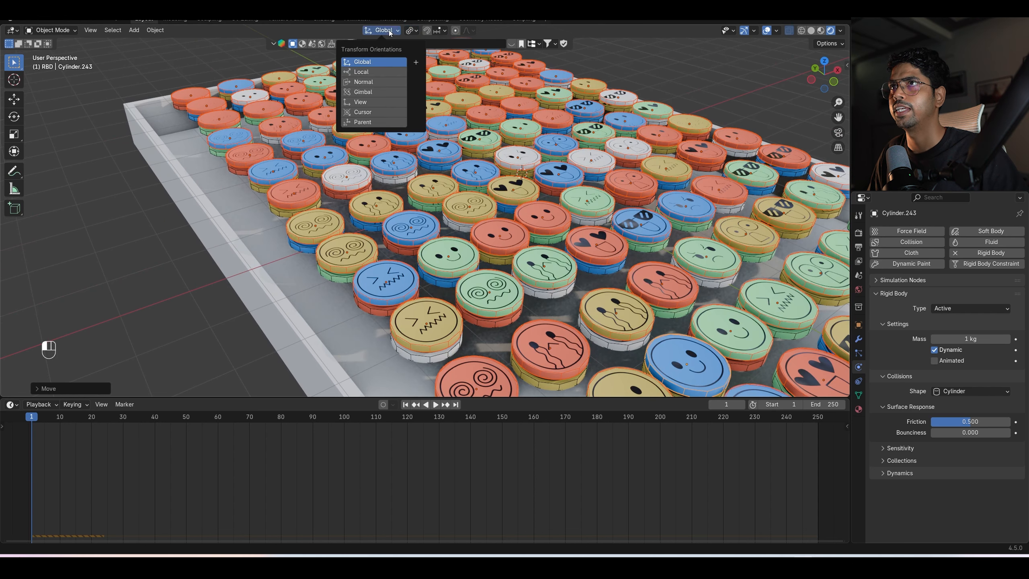
click(372, 72)
Scale the raised disc copies down to about 0.66 around their individual origins and apply their scale.
middle_drag(507, 162, 608, 168)
key(s)
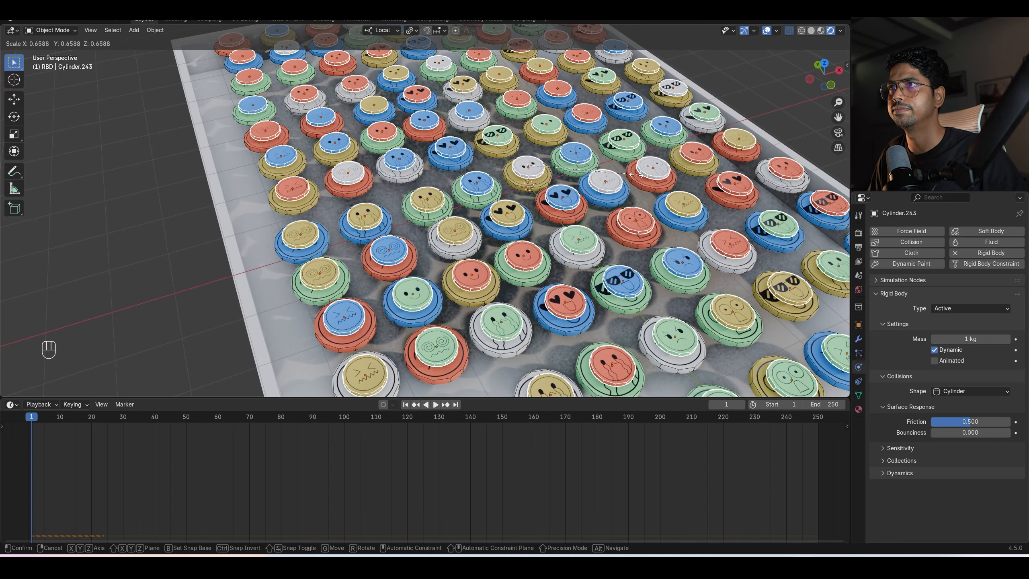
click(640, 174)
middle_drag(640, 174, 558, 203)
key(ctrl+a)
click(558, 203)
key(ctrl+z)
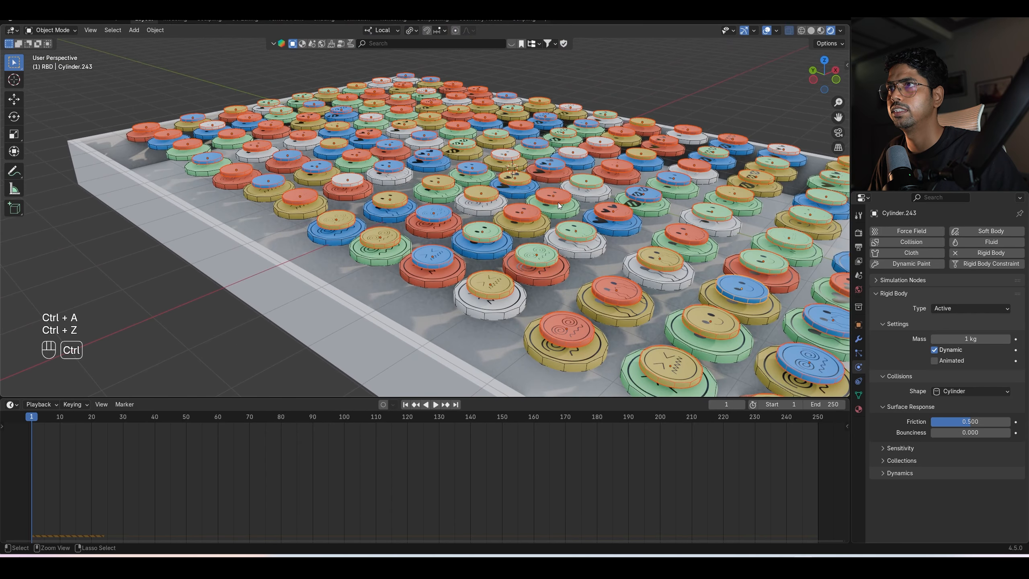
key(ctrl+a)
click(542, 192)
middle_drag(542, 192, 555, 193)
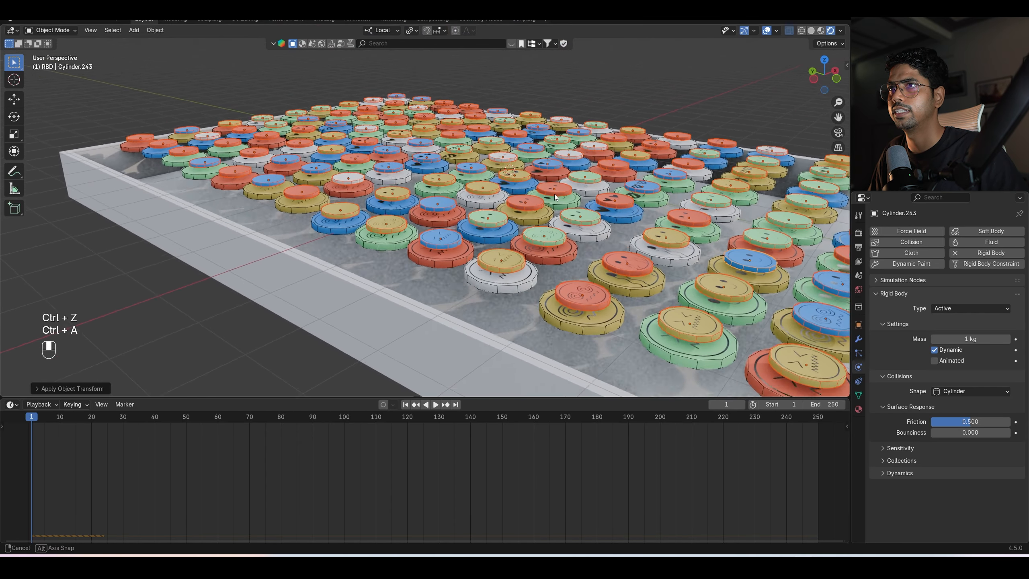
Duplicate the small upper discs and lower the copies along local Z to beneath the large discs.
key(shift+d)
key(g)
key(z)
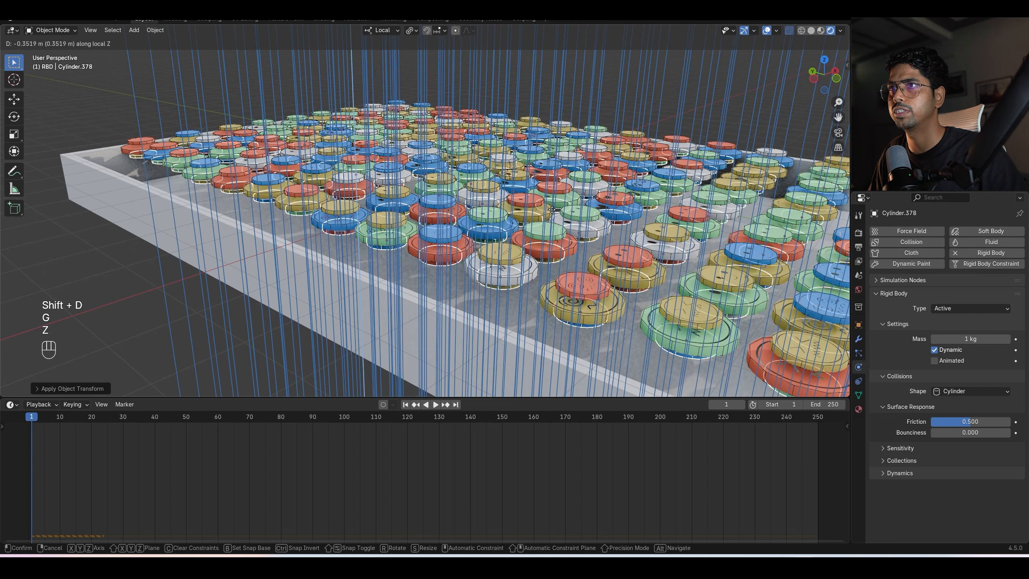
click(552, 211)
Scale the lowest layer of discs up slightly around their individual origins and apply their scale.
key(s)
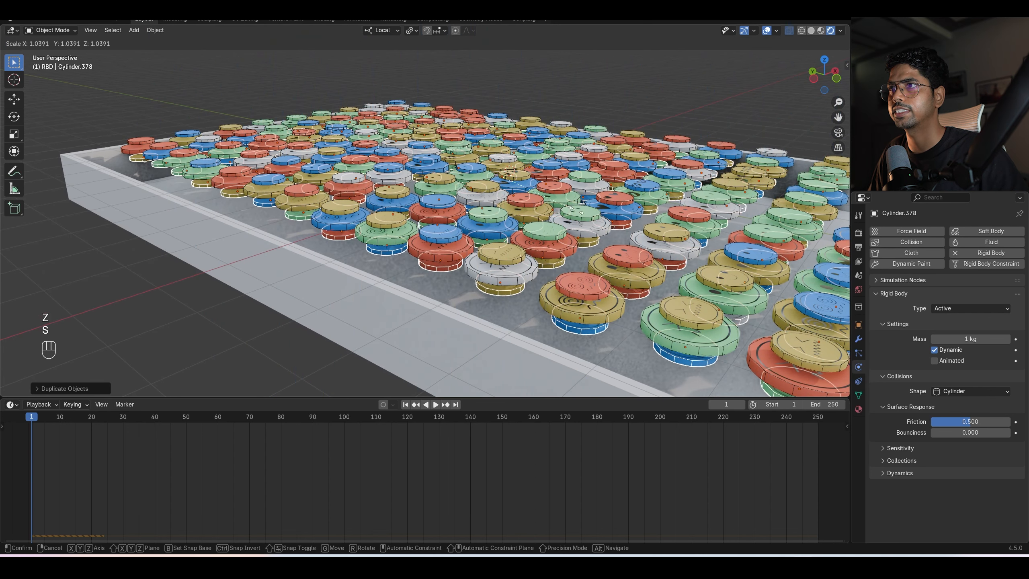
ctrl+click(601, 208)
key(ctrl+a)
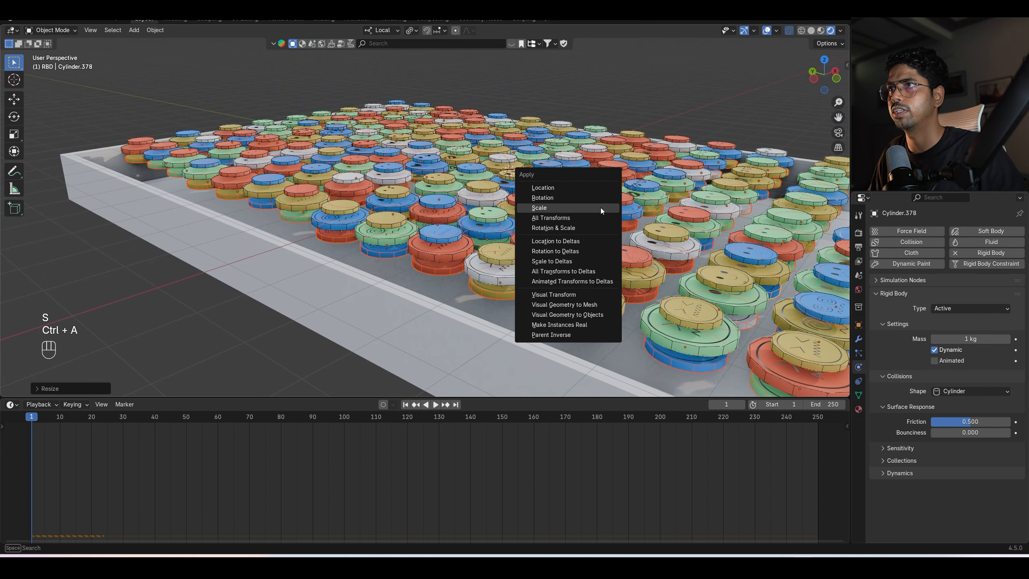
click(601, 207)
Play the simulation with the three disc layers, restart it from frame 1, and examine how the discs settle in the tray.
middle_drag(566, 214, 513, 258)
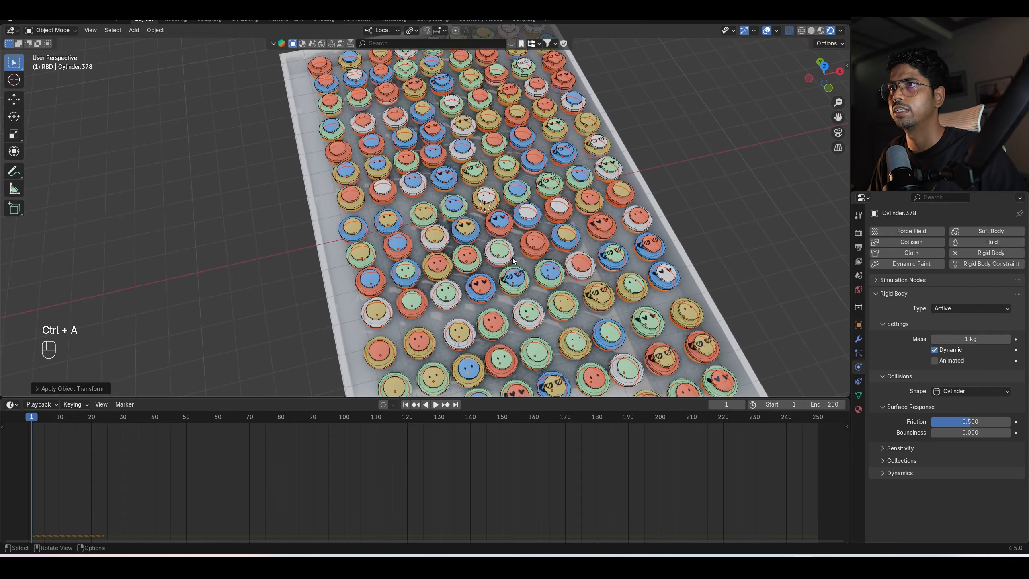
key(space)
key(space)
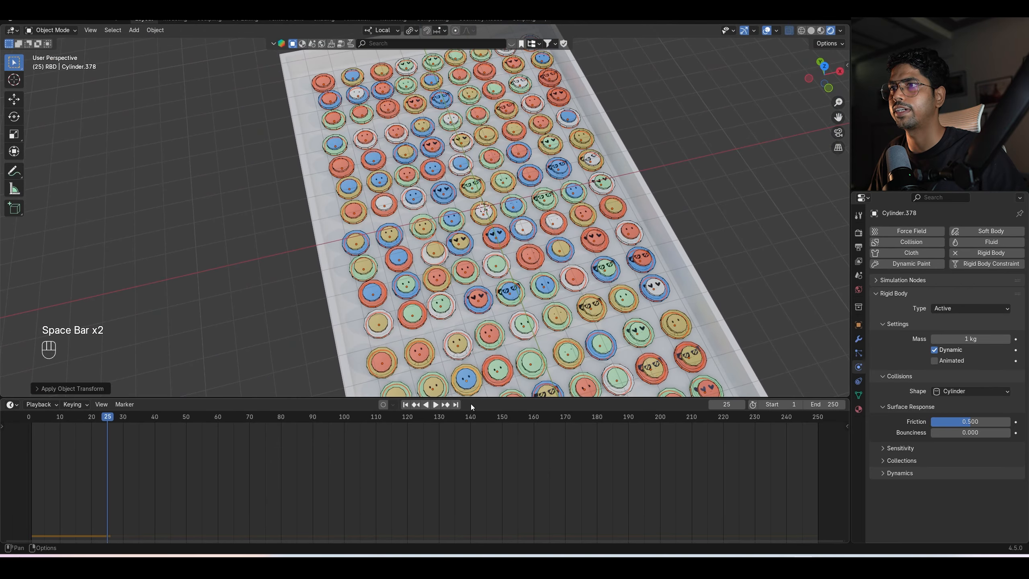
click(406, 404)
scroll(526, 255, down, 2)
key(space)
scroll(526, 254, up, 3)
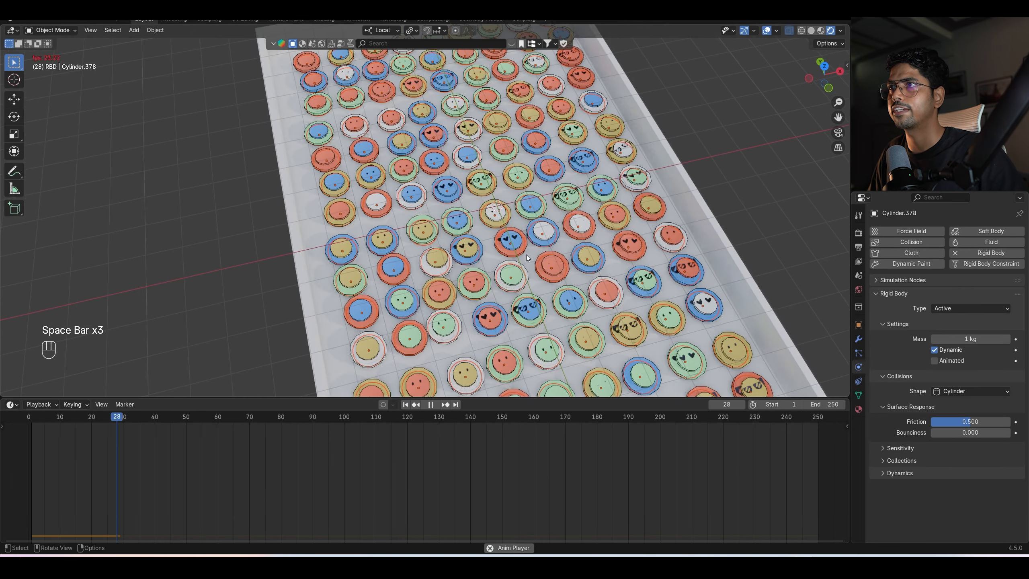
scroll(547, 241, down, 3)
scroll(547, 241, up, 2)
key(space)
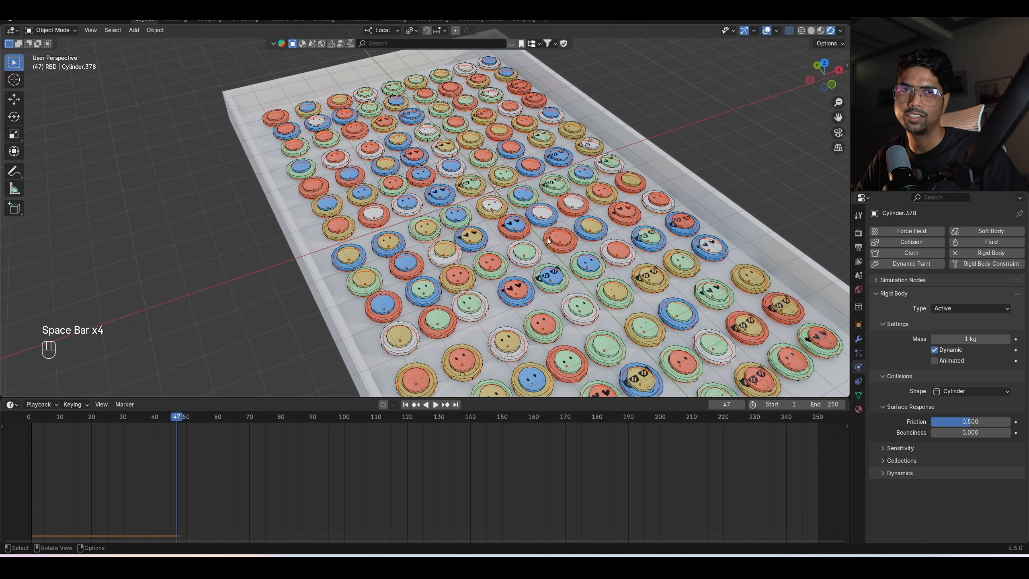
scroll(548, 241, down, 3)
mouse_move(547, 240)
middle_down()
mouse_move(541, 260)
mouse_move(562, 218)
mouse_move(549, 184)
mouse_move(555, 251)
middle_up()
scroll(548, 232, up, 4)
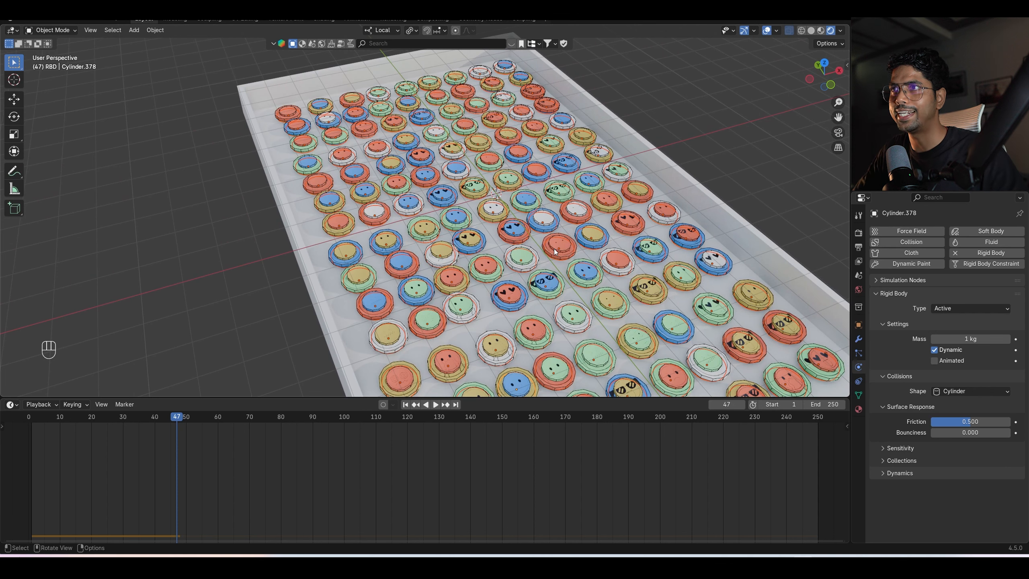
Add a Turbulence force field at the tray's centre and raise it along Z above the discs.
key(KP_7)
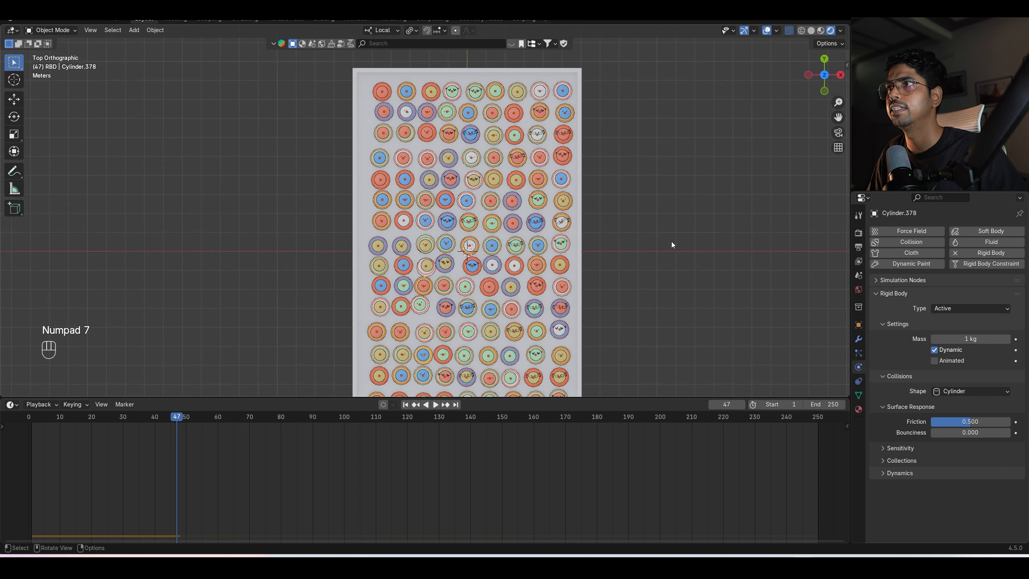
scroll(632, 259, down, 4)
scroll(583, 263, up, 5)
shift+click(535, 262)
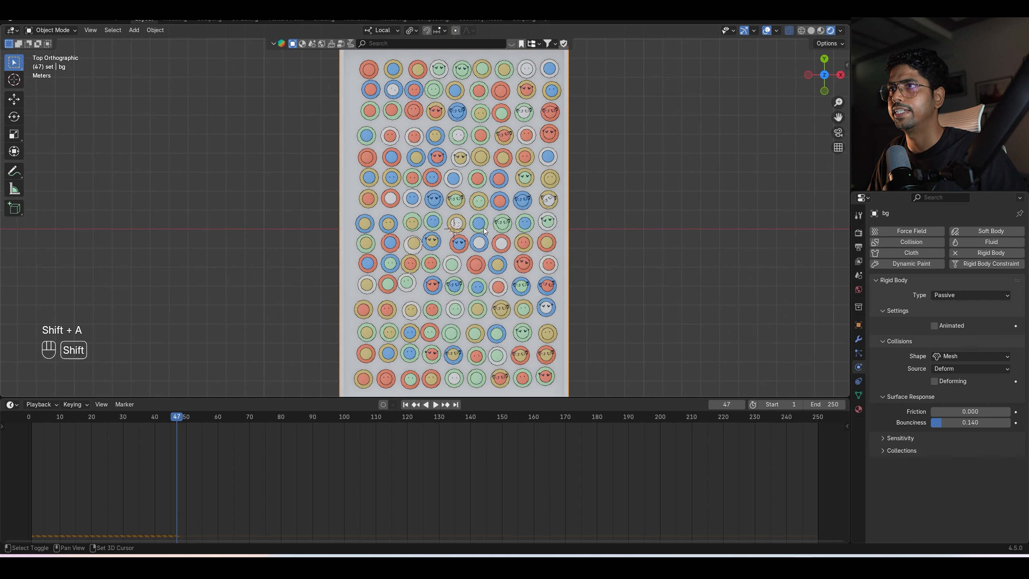
key(shift+a)
mouse_move(440, 412)
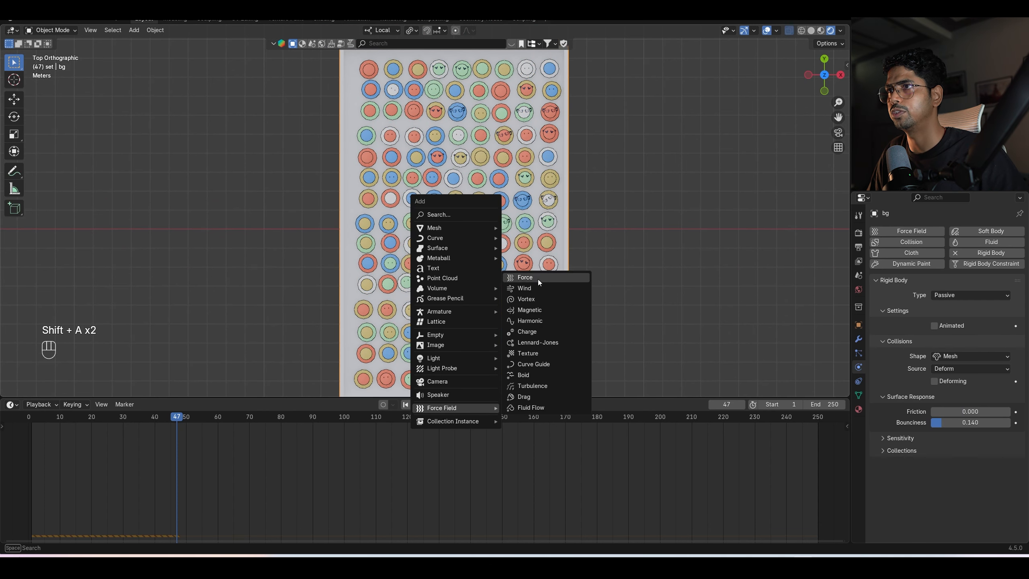
click(542, 386)
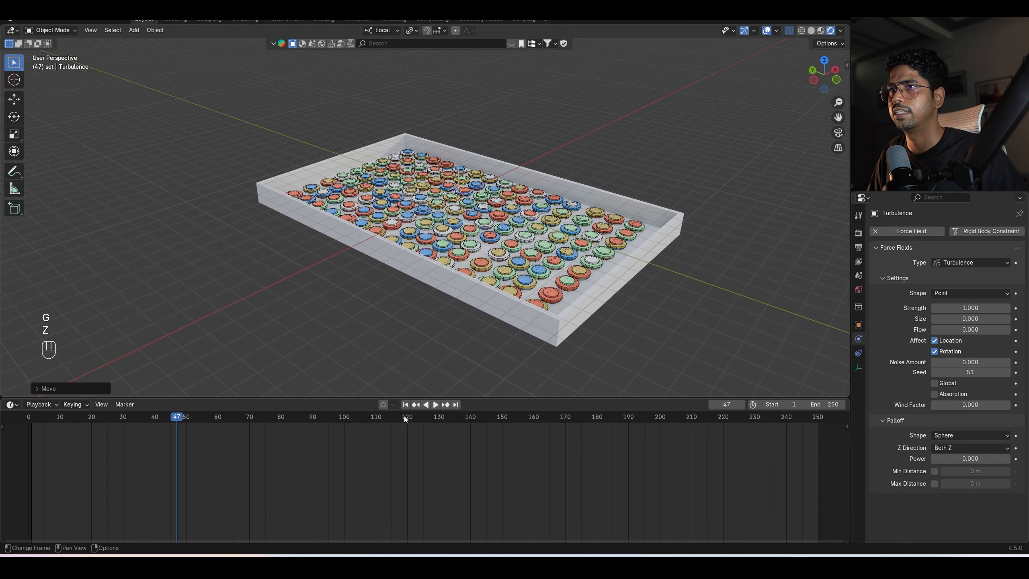
Return to frame 1 and set the turbulence strength to 100.
click(406, 405)
middle_drag(509, 280, 478, 283)
scroll(478, 282, up, 3)
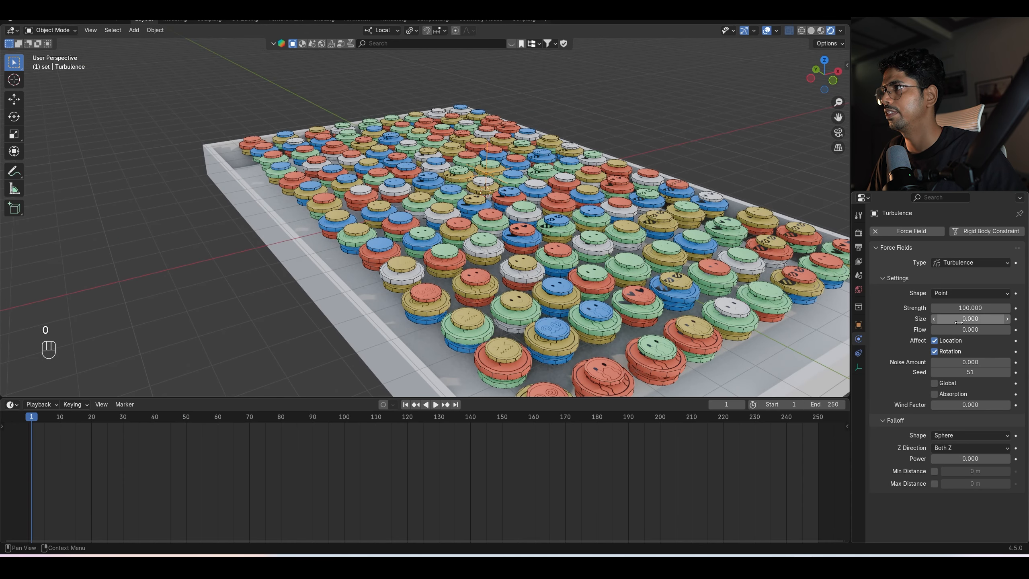
Switch the viewport to Solid shading with Texture object color, X-Ray off and Cavity enabled.
key(shift+z)
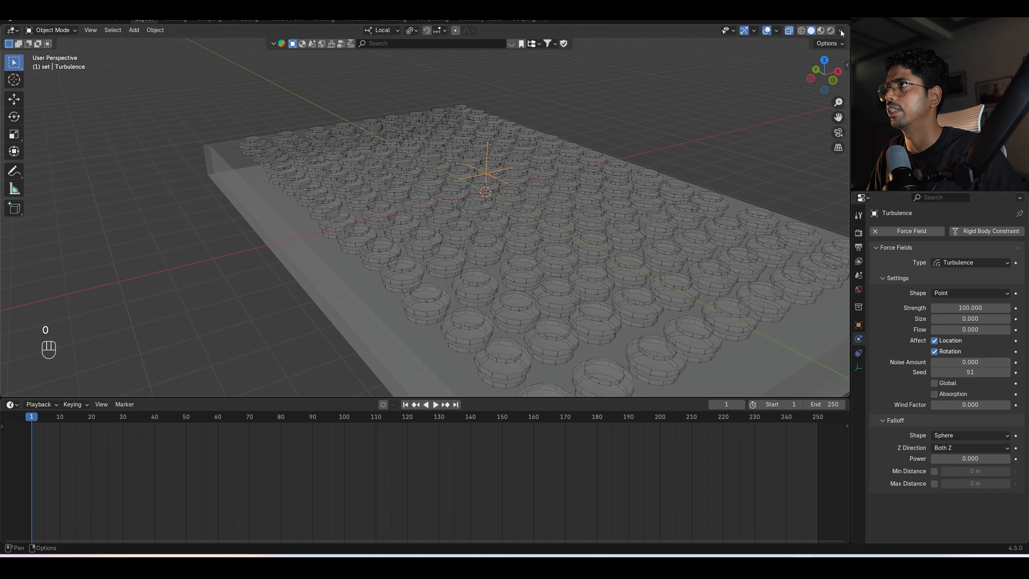
click(840, 31)
click(837, 192)
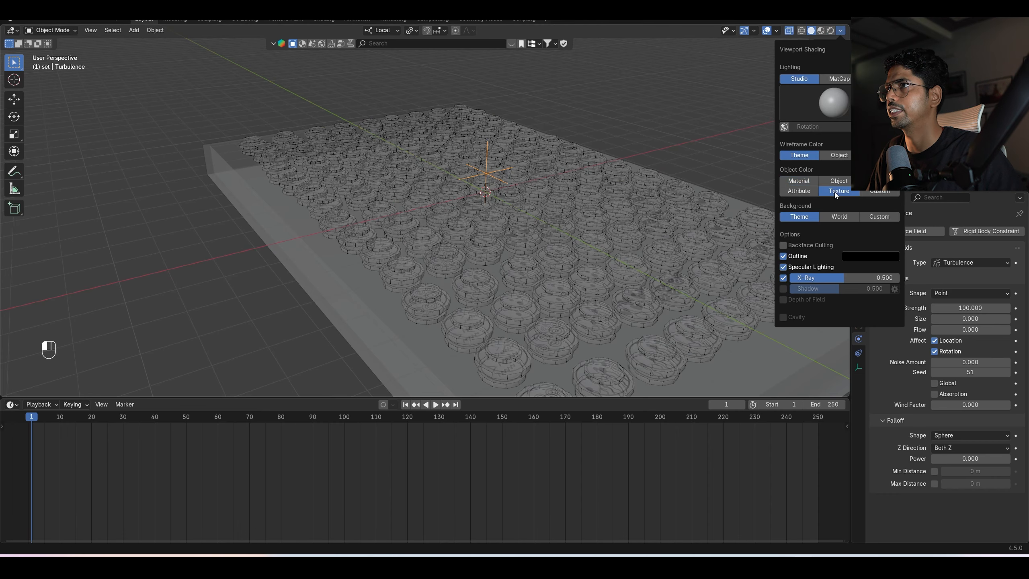
click(789, 32)
click(790, 32)
middle_drag(744, 90, 719, 125)
scroll(600, 208, down, 2)
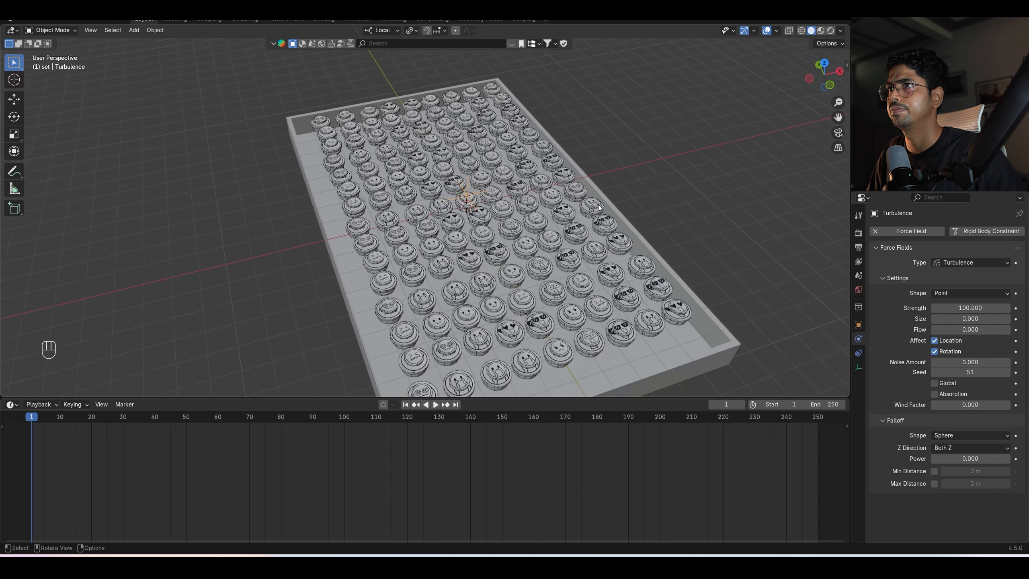
scroll(600, 208, up, 2)
click(841, 32)
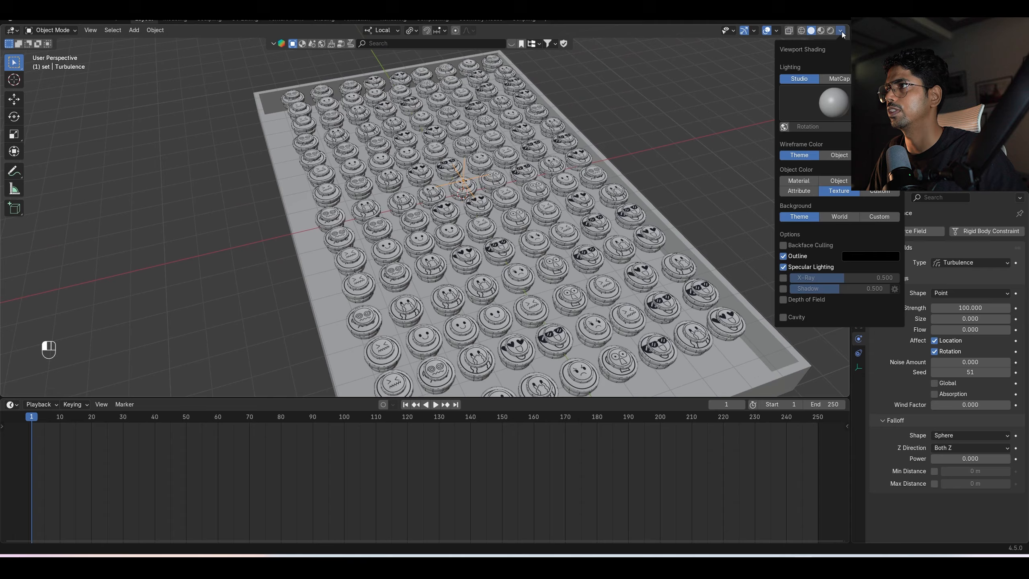
click(784, 317)
click(844, 157)
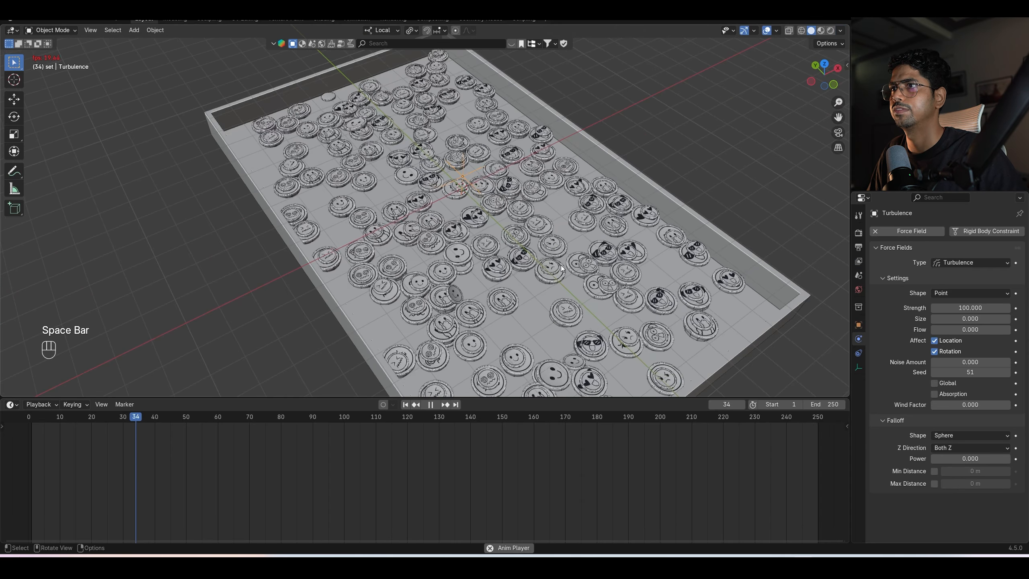
Play the simulation with the turbulence field acting on the discs and return to frame 1.
middle_drag(467, 191, 471, 256)
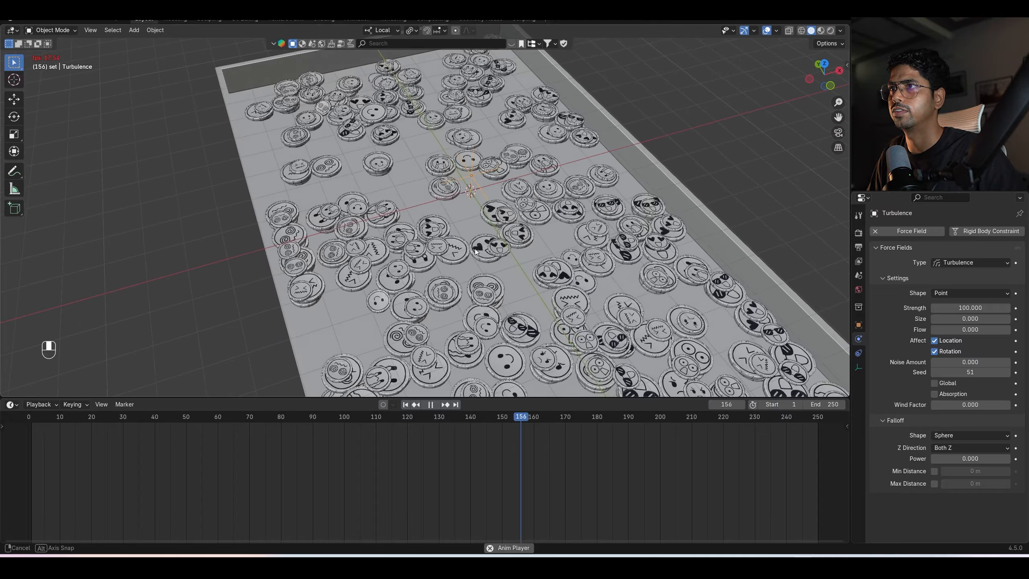
key(space)
click(405, 404)
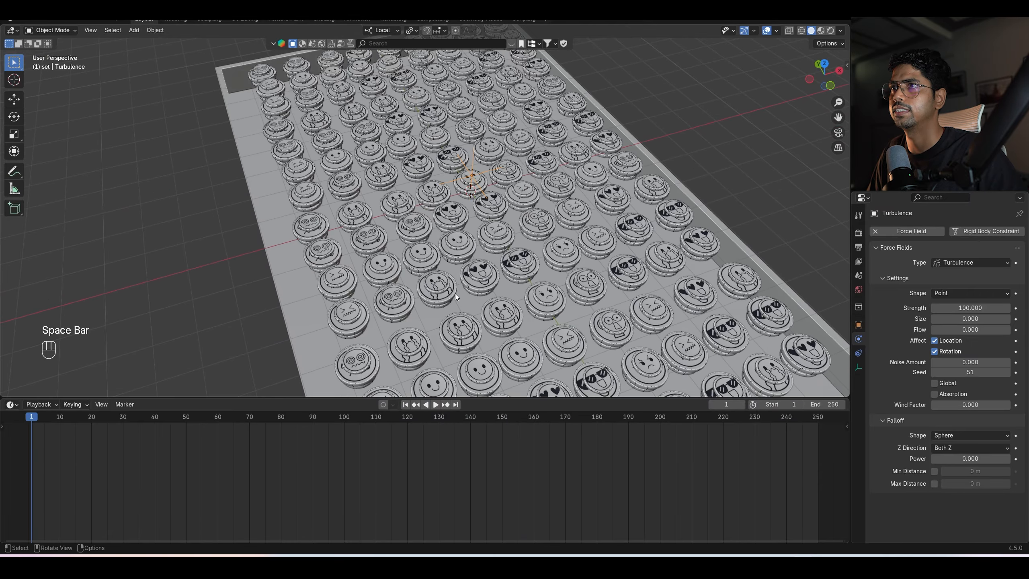
Show the selectability toggles in the Outliner and make the bg tray unselectable.
middle_drag(455, 293, 474, 248)
key(KP_3)
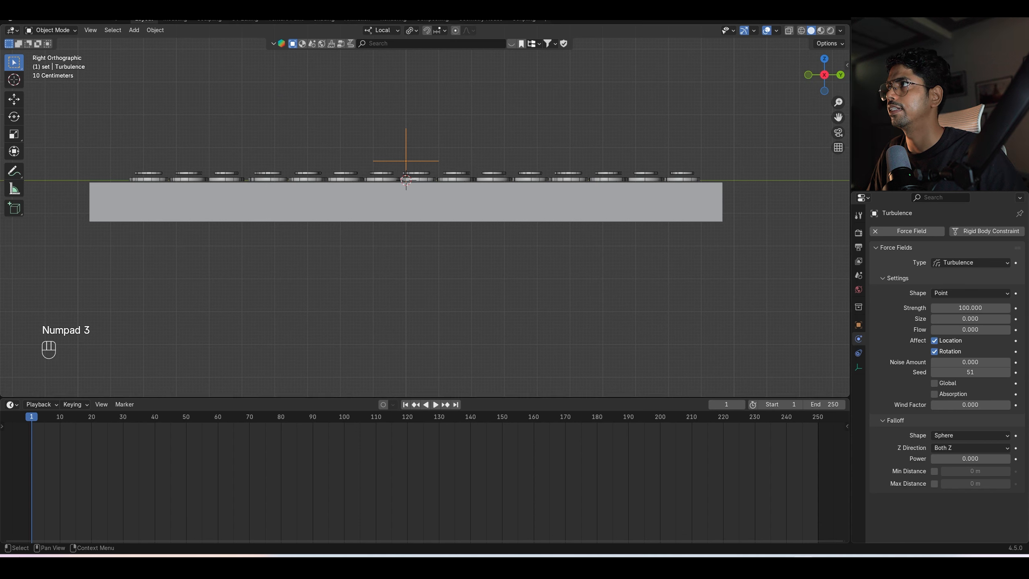
click(1003, 31)
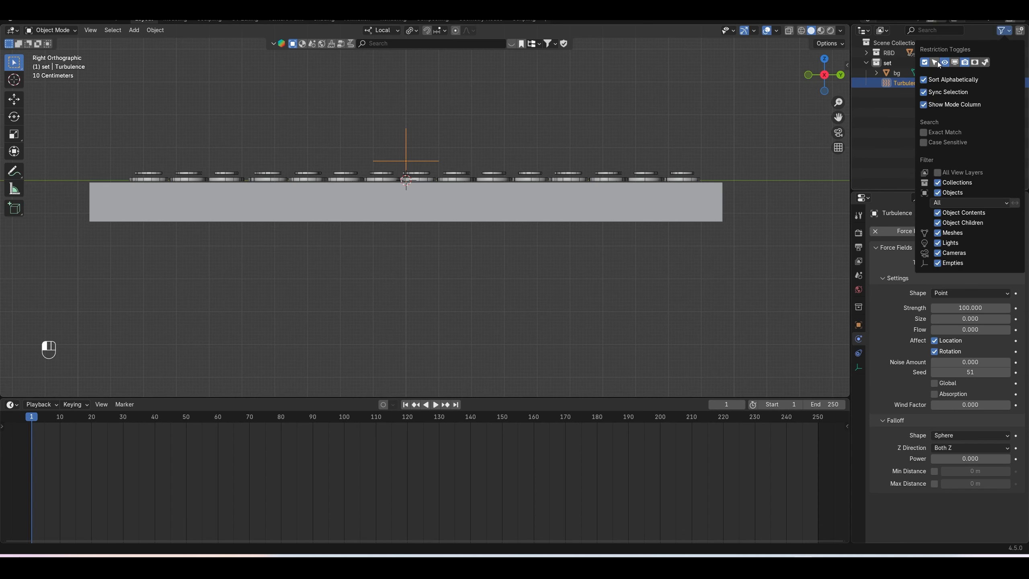
mouse_move(1011, 75)
mouse_down()
mouse_move(1010, 85)
mouse_move(1009, 73)
mouse_up()
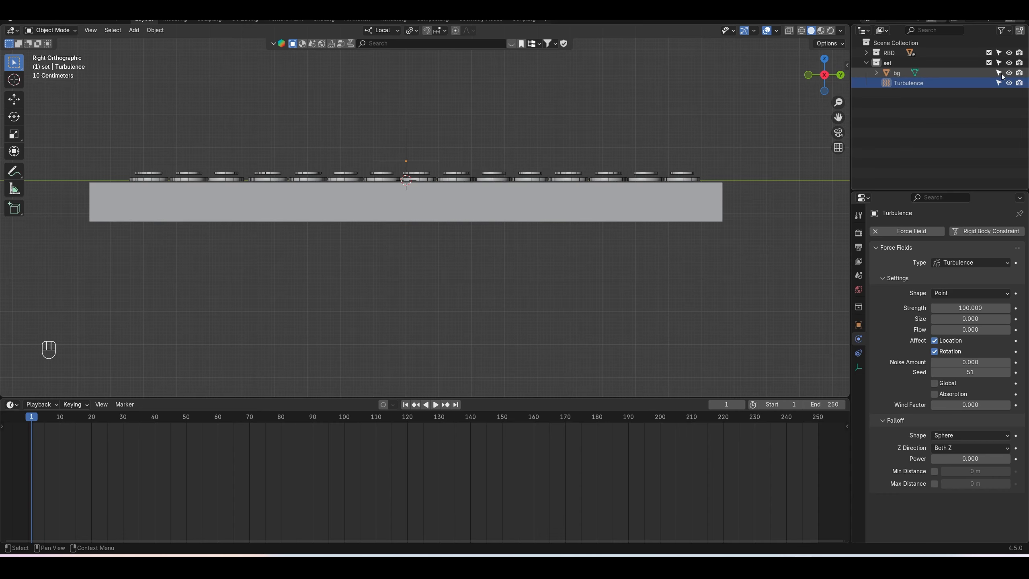
shift+middle_drag(614, 200, 623, 227)
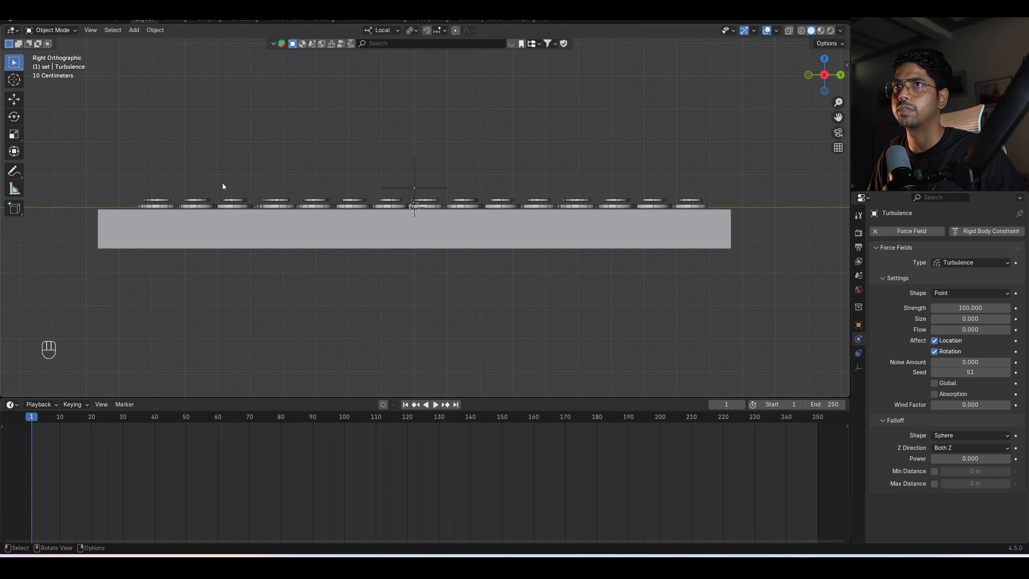
Select the topmost layer of small discs from the side and tilt them around their individual origins.
drag(120, 177, 714, 203)
middle_drag(714, 202, 395, 35)
click(411, 31)
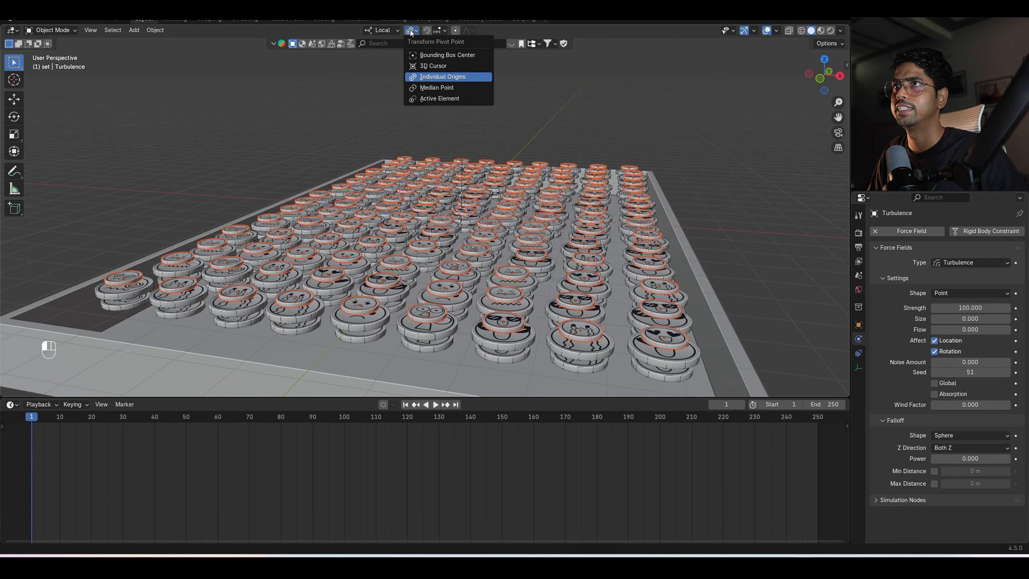
click(455, 77)
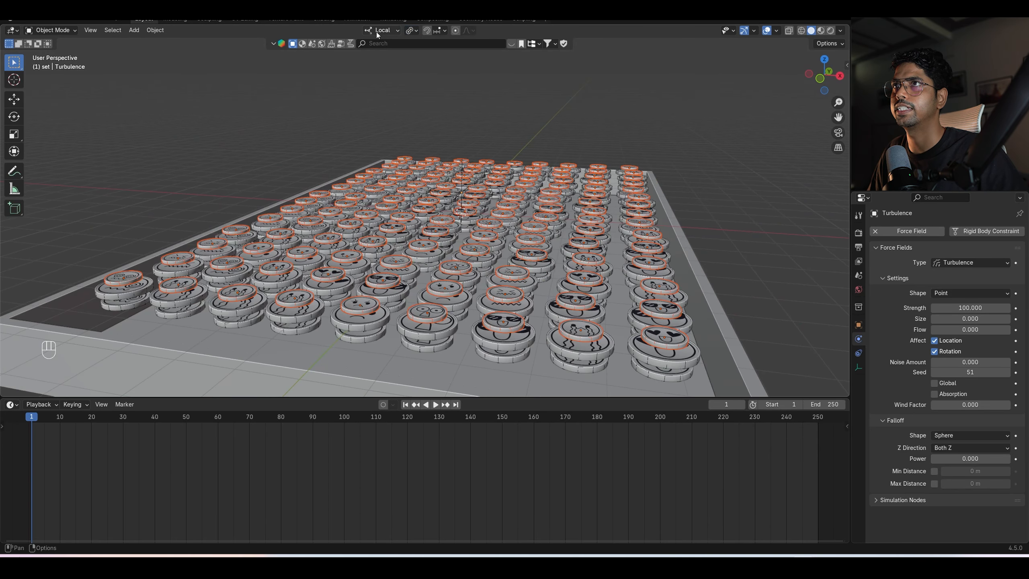
key(r)
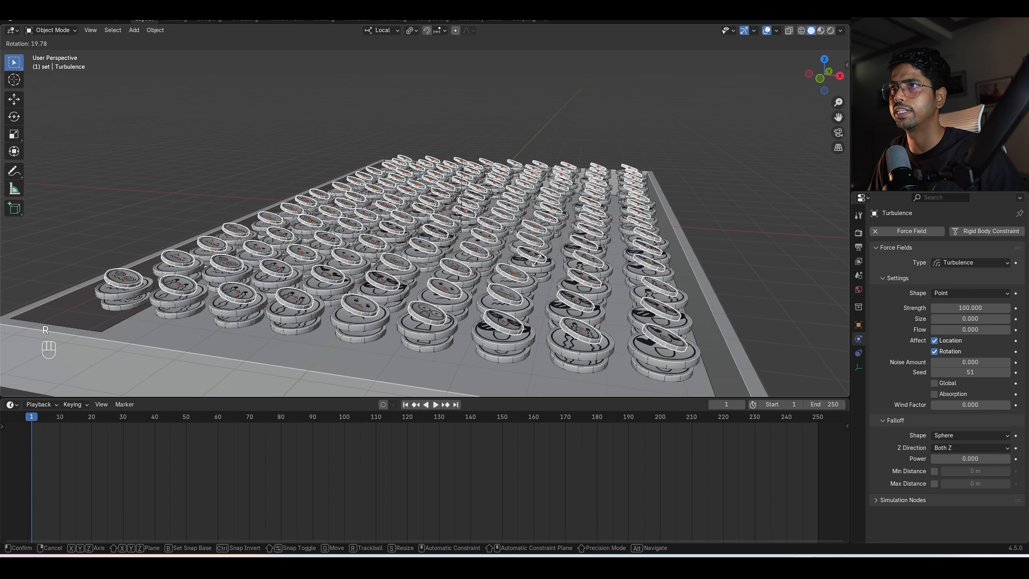
click(477, 229)
middle_drag(478, 230, 505, 239)
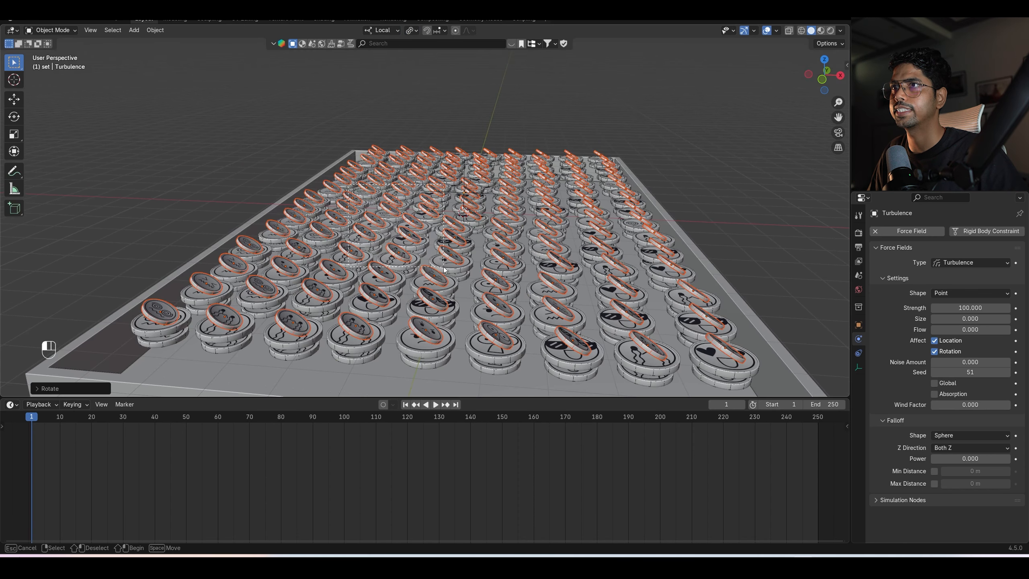
Select separate groups of top discs and rotate them differently, turning the second group around the X axis.
drag(444, 267, 446, 271)
key(r)
click(470, 213)
drag(506, 183, 611, 289)
key(r)
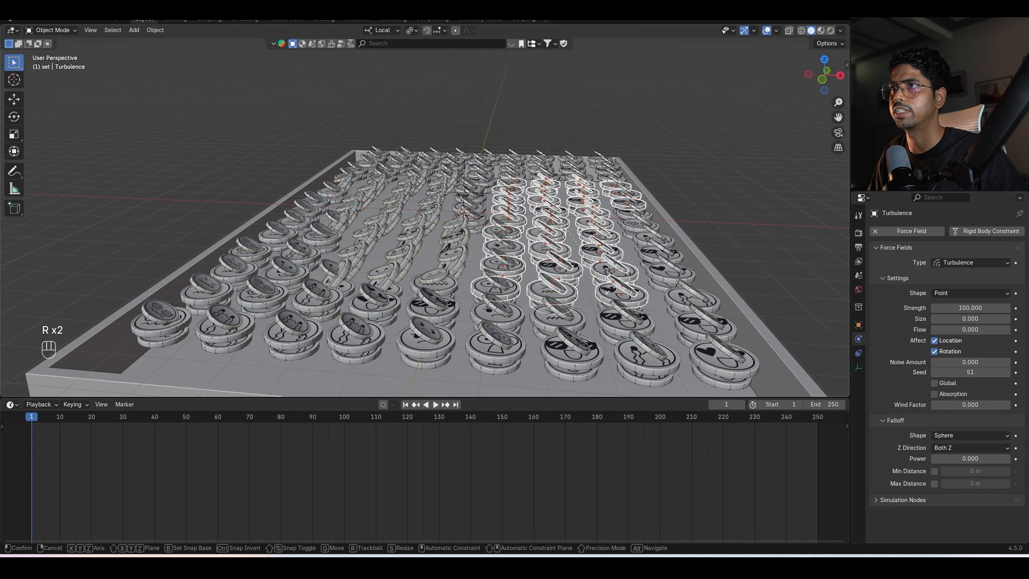
key(x)
click(540, 322)
Play the simulation with the tilted top discs and examine how they scatter across the tray.
key(space)
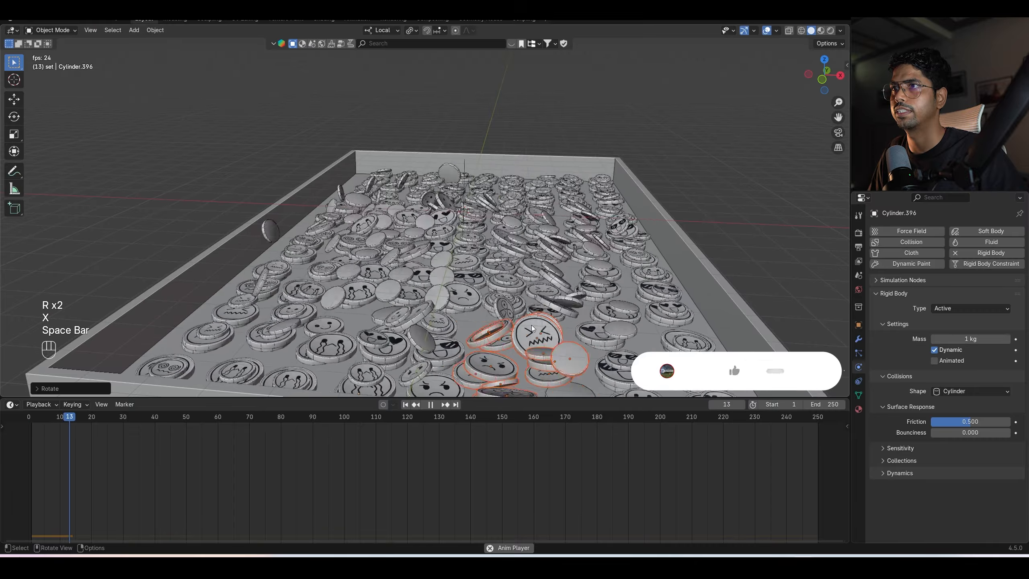
scroll(538, 288, down, 4)
middle_drag(507, 256, 482, 280)
scroll(481, 280, up, 4)
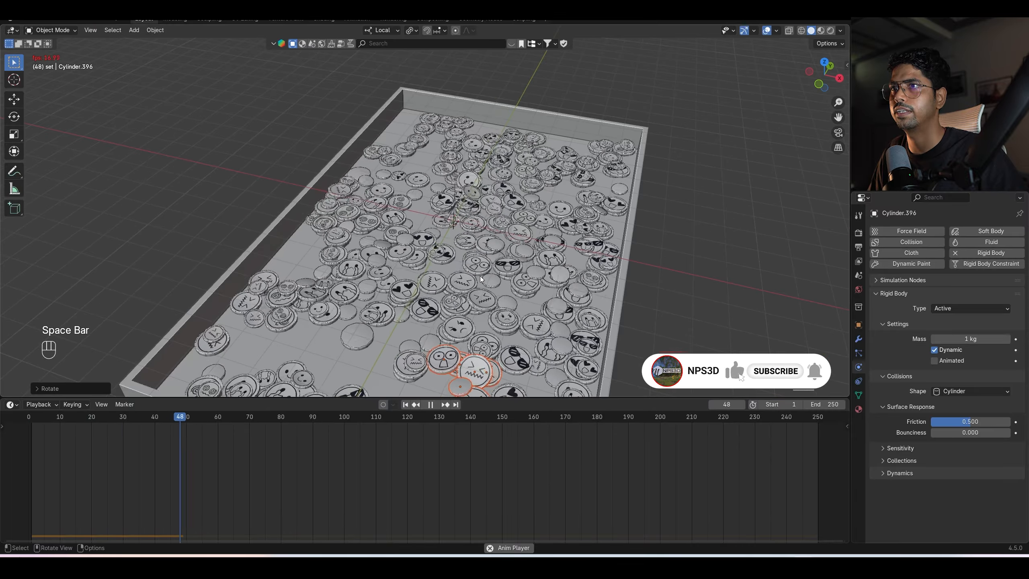
scroll(481, 279, down, 2)
key(space)
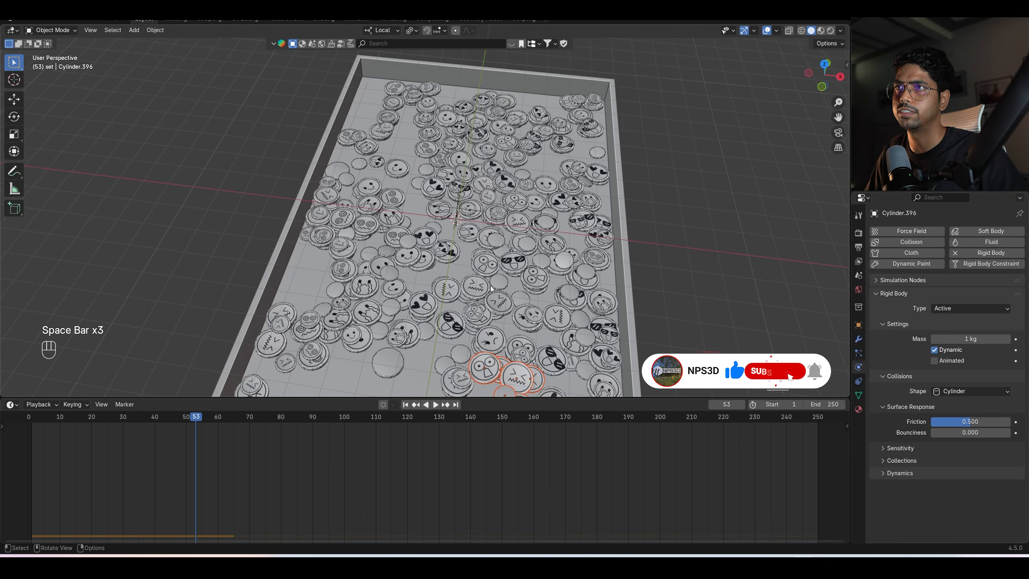
key(space)
key(space)
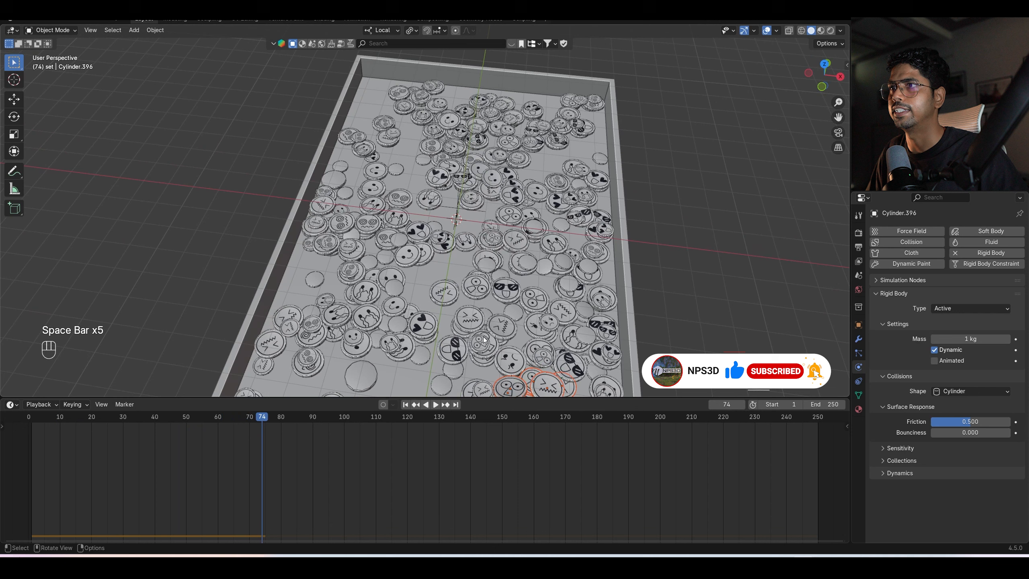
Return the timeline to frame 1, then save the project and an incremental version of it.
click(413, 405)
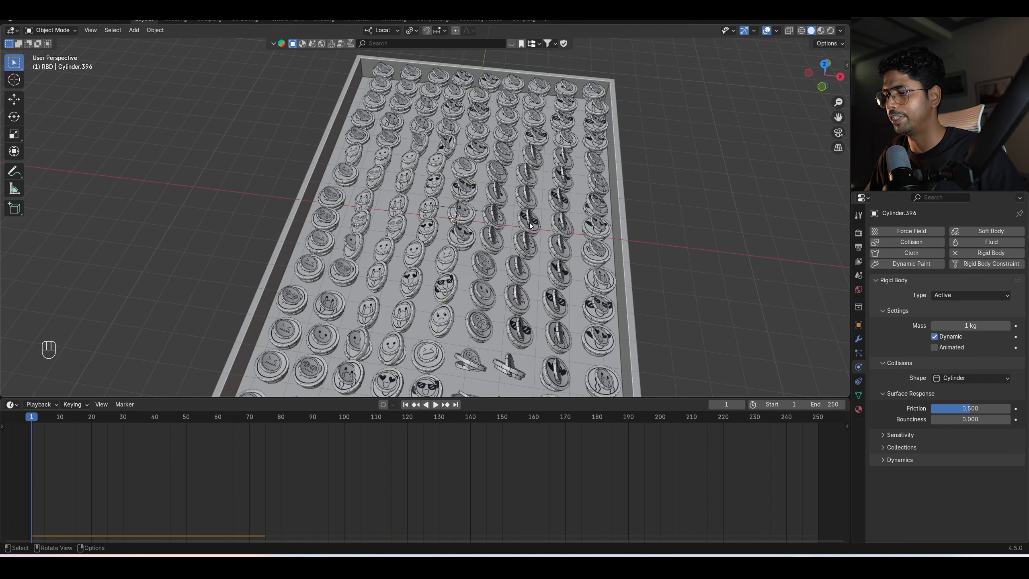
key(KP_7)
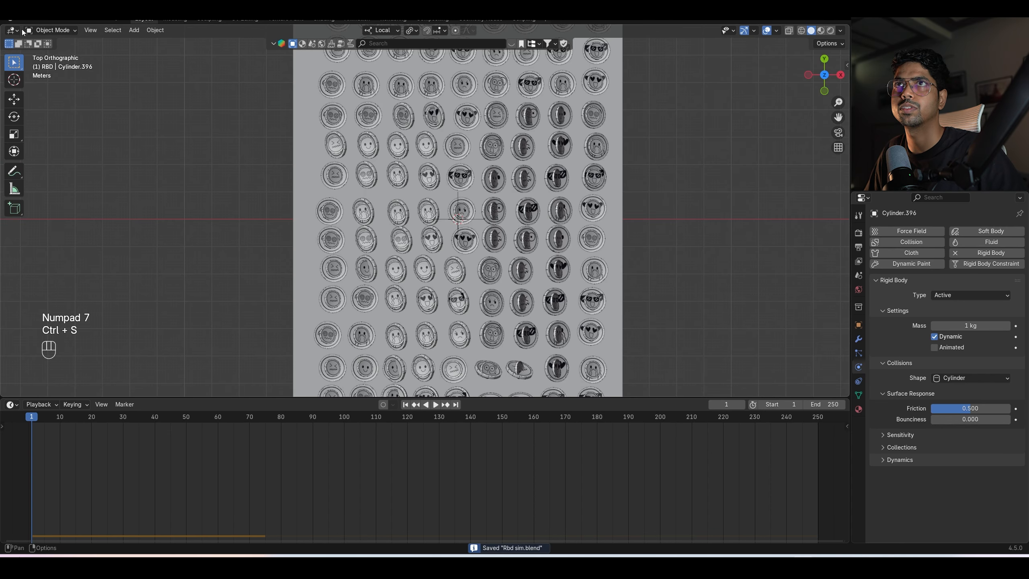
click(22, 21)
click(49, 104)
Duplicate all objects of the RBD collection and place the copies about 0.5 m above the original emoji discs.
right_click(843, 88)
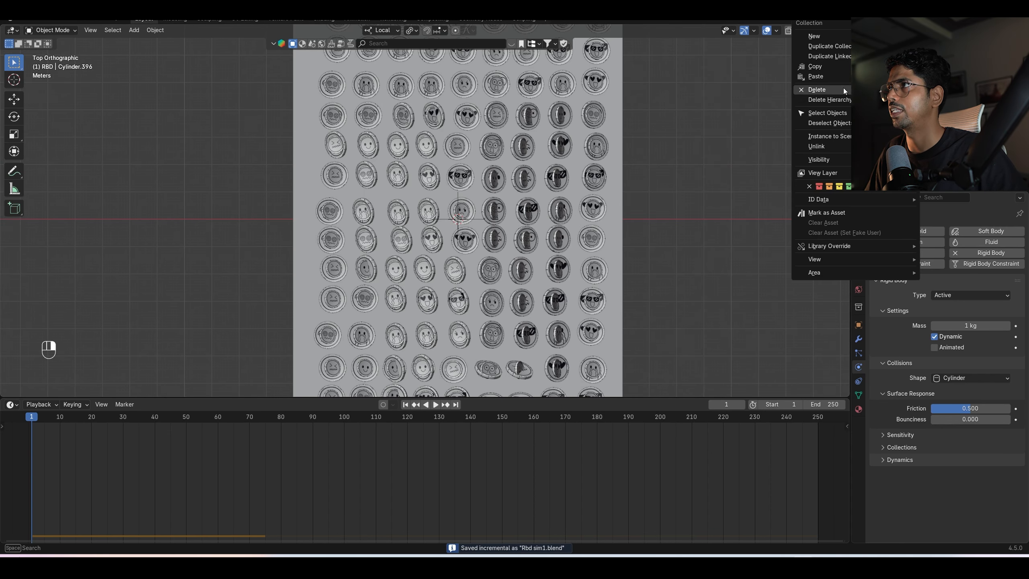
click(837, 111)
scroll(508, 235, down, 3)
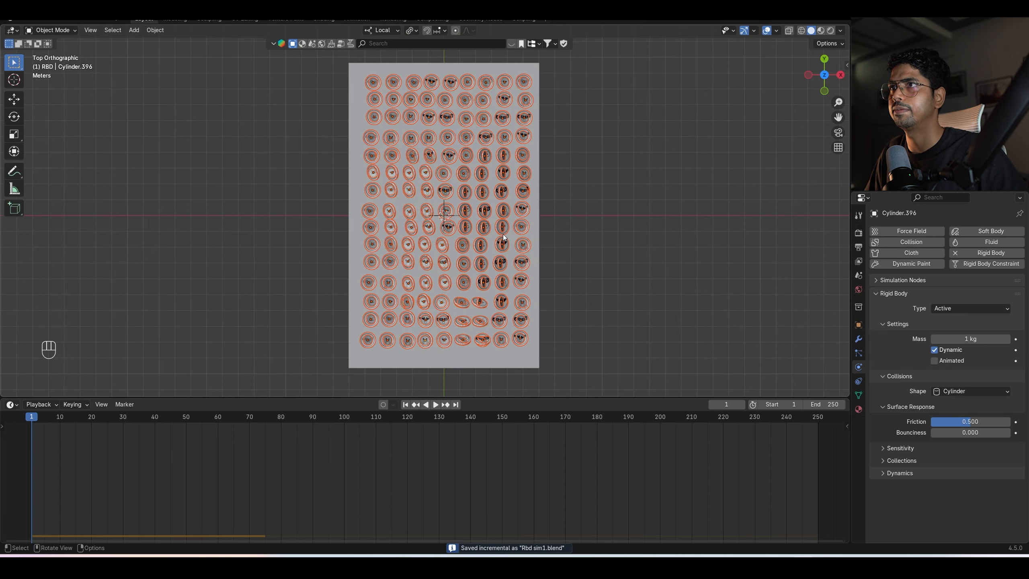
middle_drag(504, 237, 562, 219)
key(shift+d)
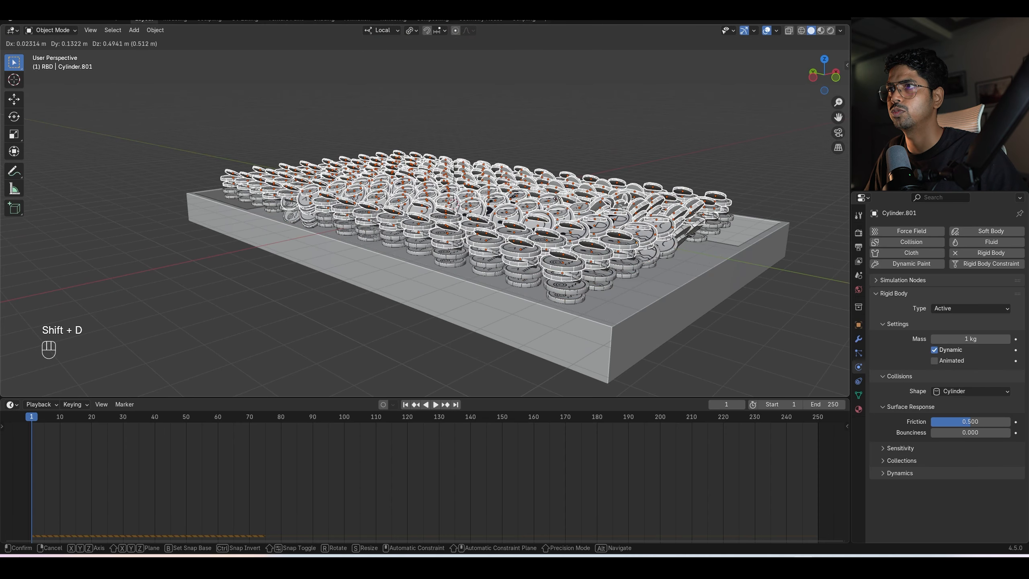
click(556, 196)
Play the rigid body simulation to check how both layers of emoji discs settle in the tray.
key(space)
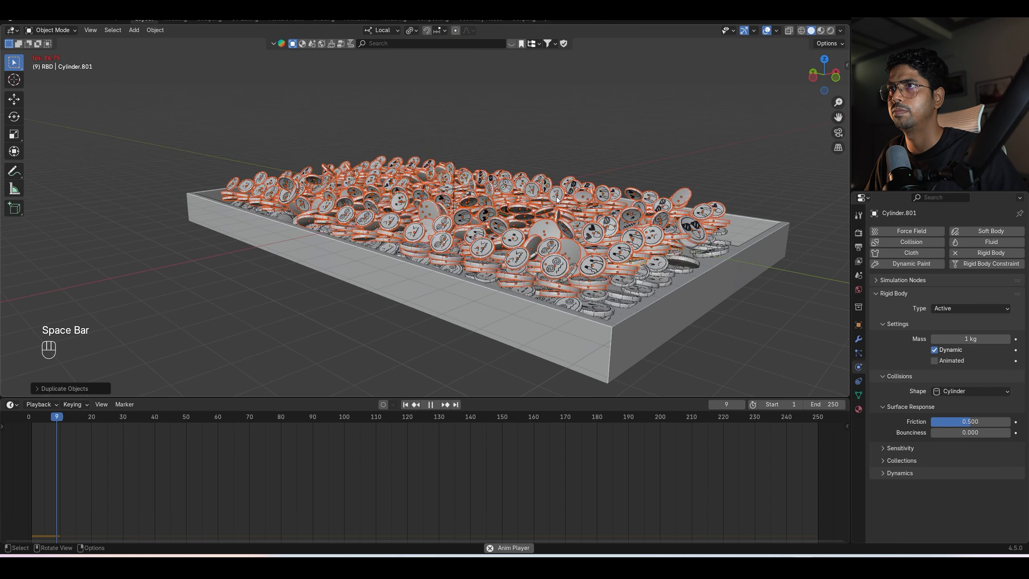
click(584, 134)
middle_drag(585, 133, 569, 183)
key(space)
key(space)
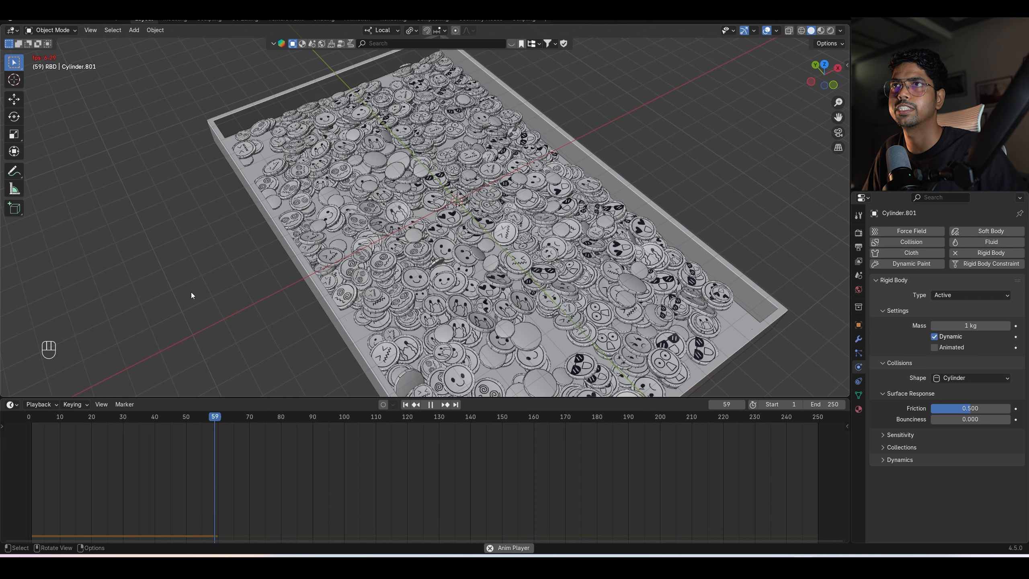
key(space)
Save the file and set the scene's end frame to 200.
key(ctrl+s)
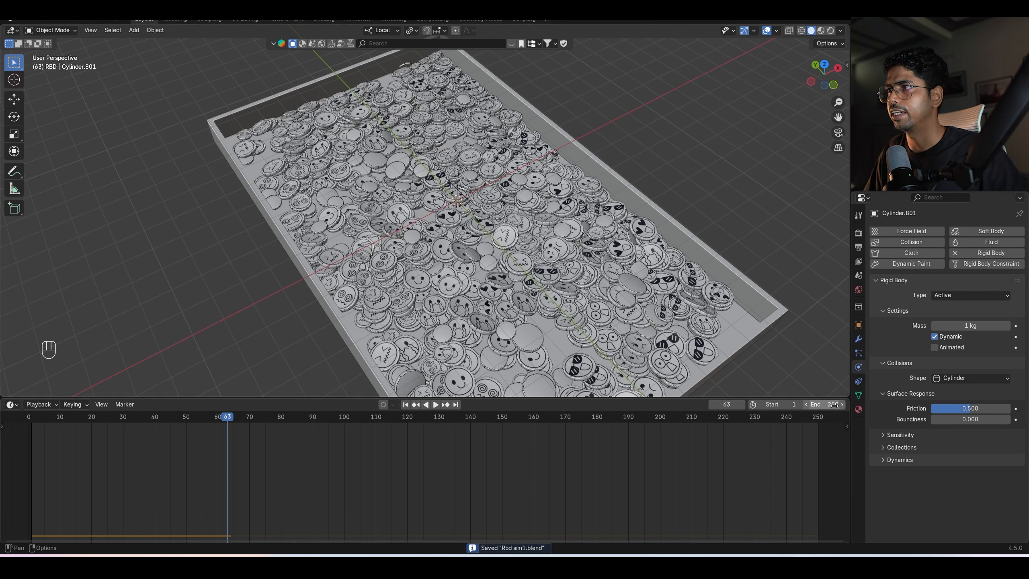
text(00)
key(Return)
scroll(701, 478, up, 2)
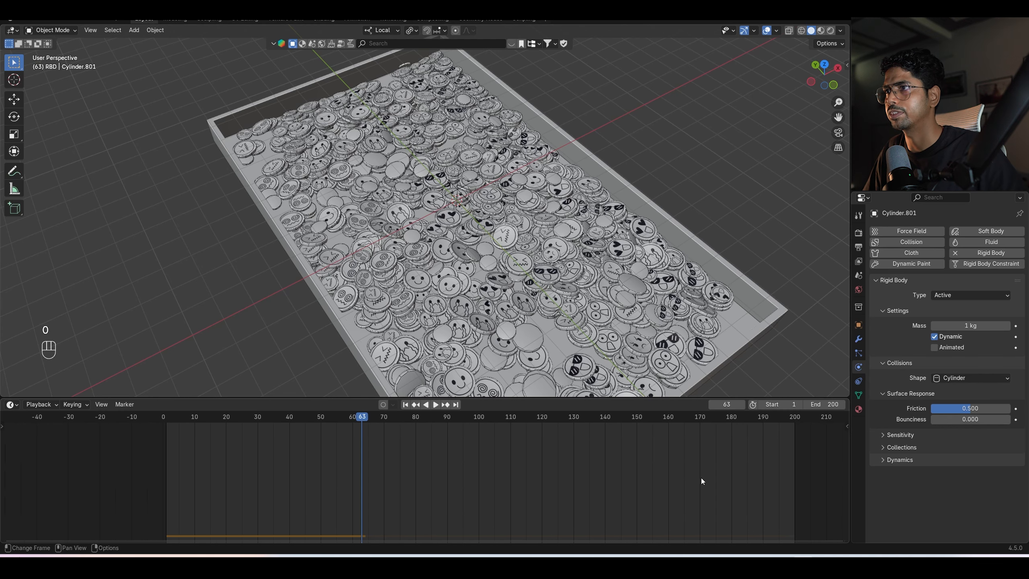
Import the glTF model scene.gltf from the pixel_art_mouse_cursor folder.
click(25, 20)
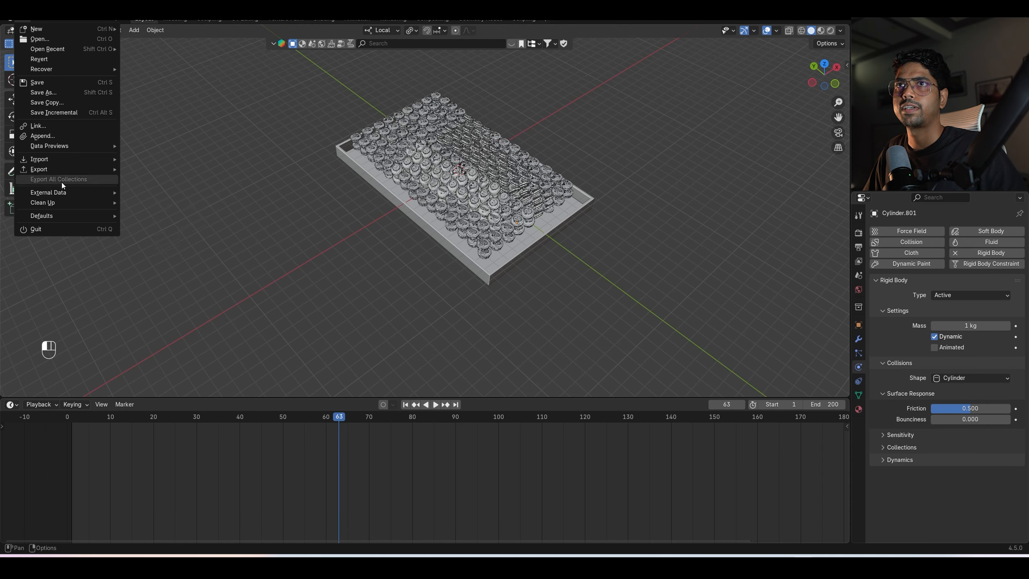
mouse_move(55, 160)
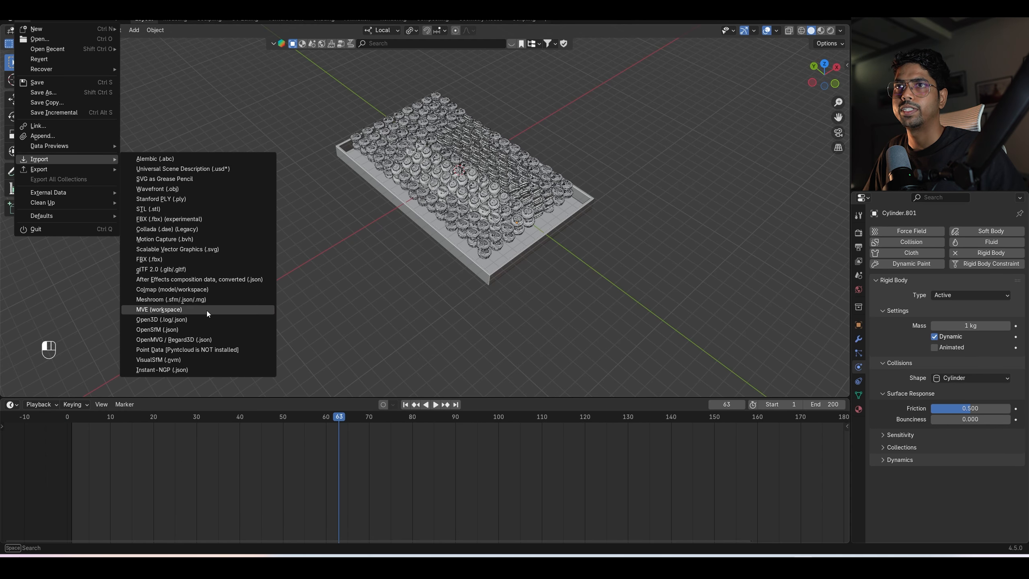
click(191, 273)
click(489, 207)
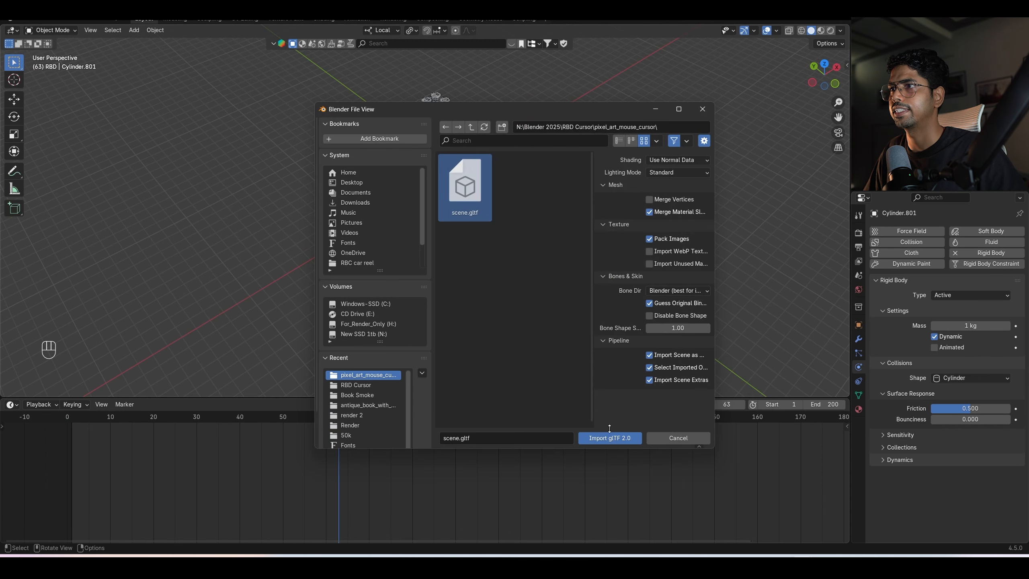
key(Return)
Move the imported model's objects into a new collection named cursor.
key(m)
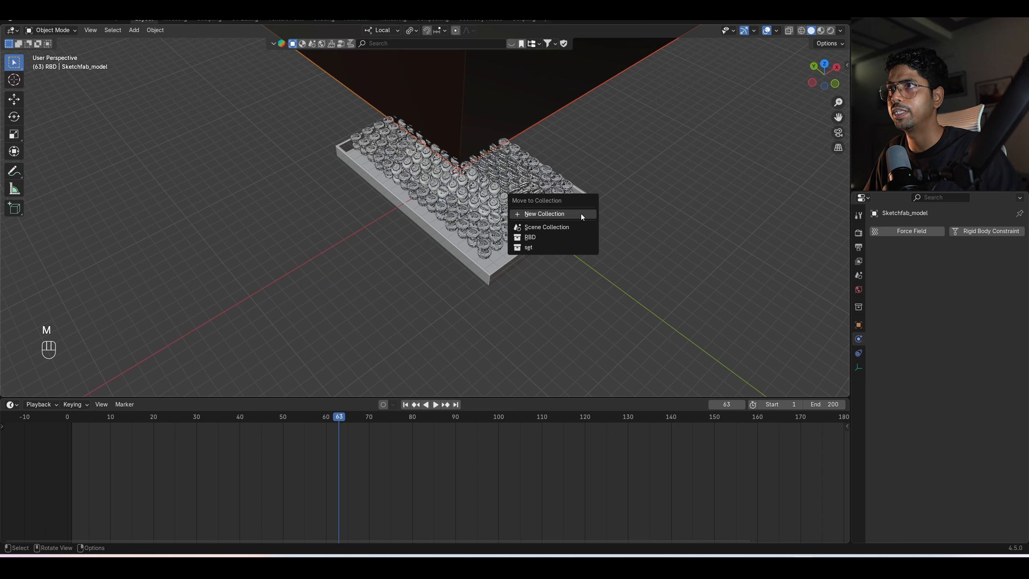
click(581, 214)
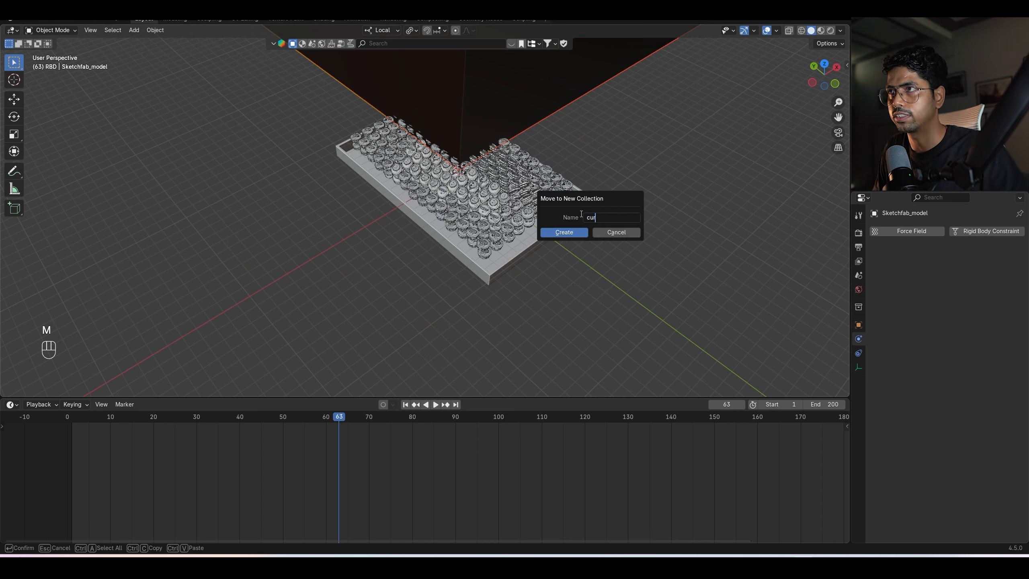
key(Return)
Scale the imported hand model down through its Sketchfab_model parent until the hand is about 1.3 m long.
click(916, 83)
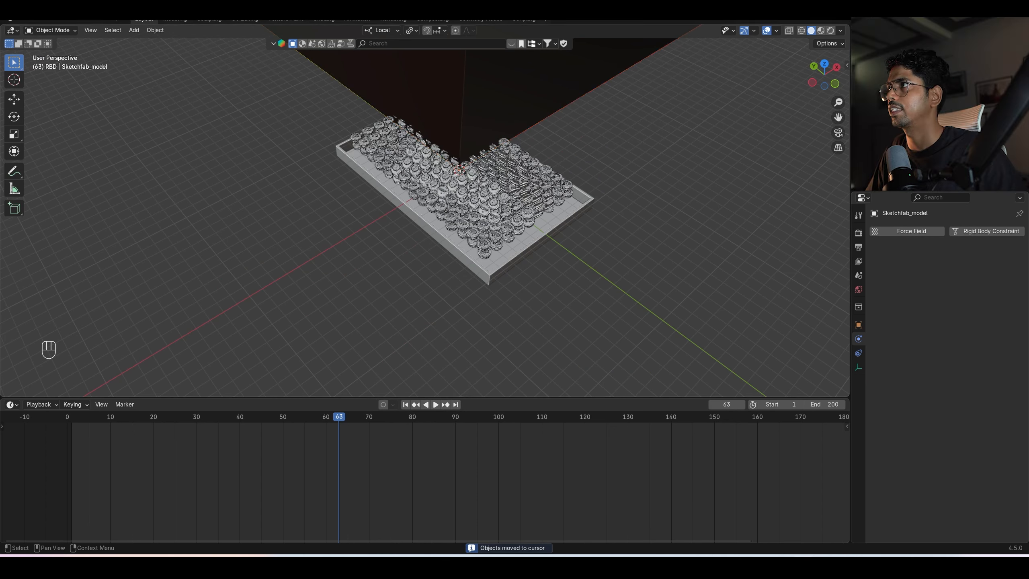
key(s)
key(s)
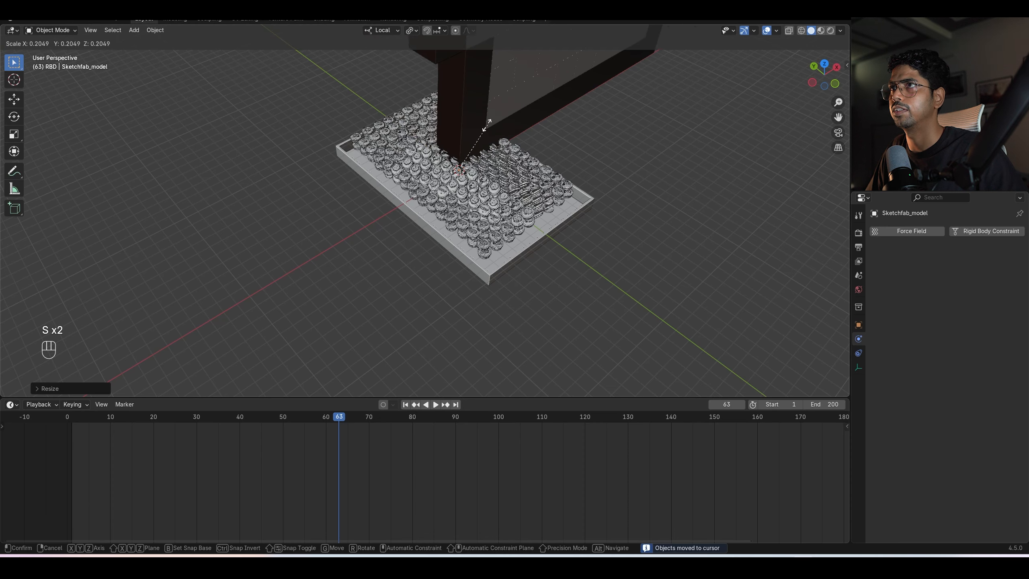
key(s)
key(s)
click(527, 142)
key(KP_7)
key(KP_Decimal)
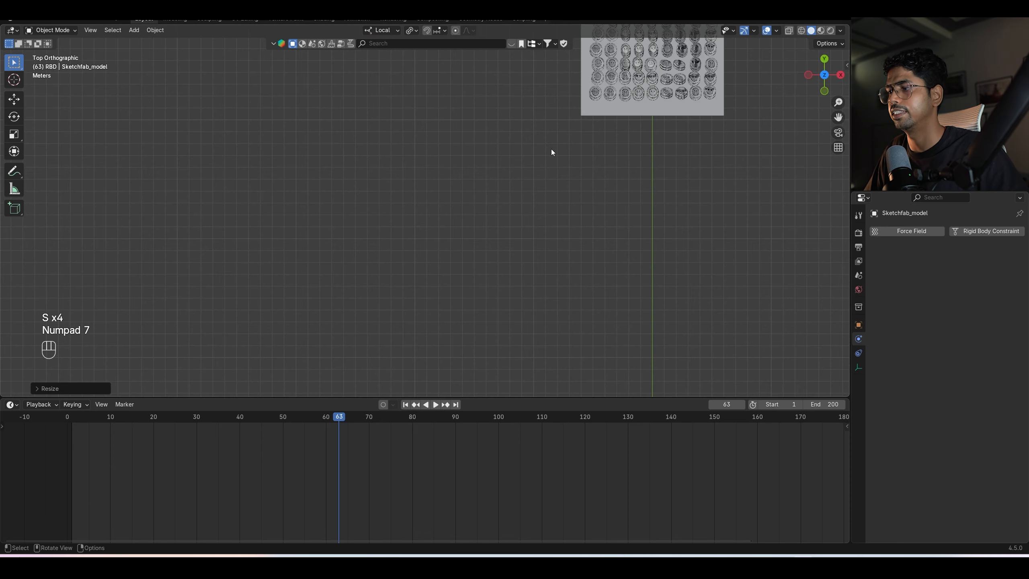
middle_drag(551, 149, 570, 148)
key(s)
click(470, 191)
middle_drag(469, 190, 548, 188)
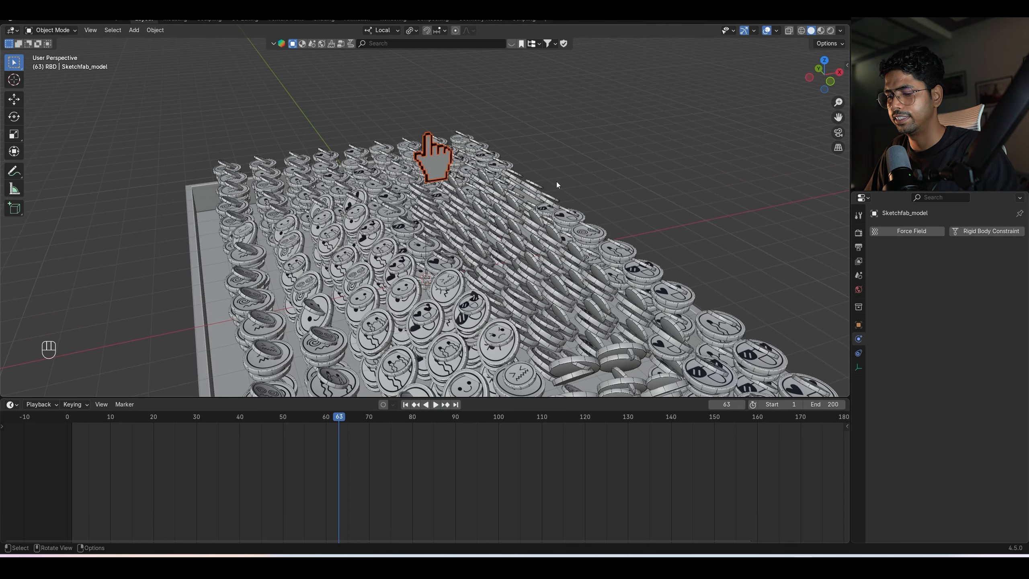
Isolate the hand model in local view and clear its parents while keeping the transformation.
key(KP_Divide)
middle_drag(558, 198, 567, 170)
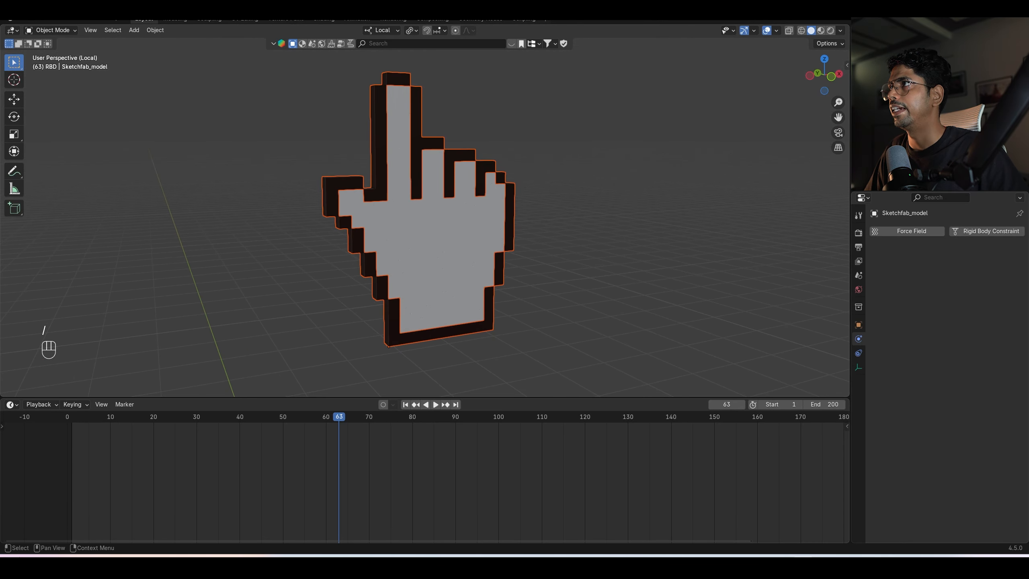
key(alt+p)
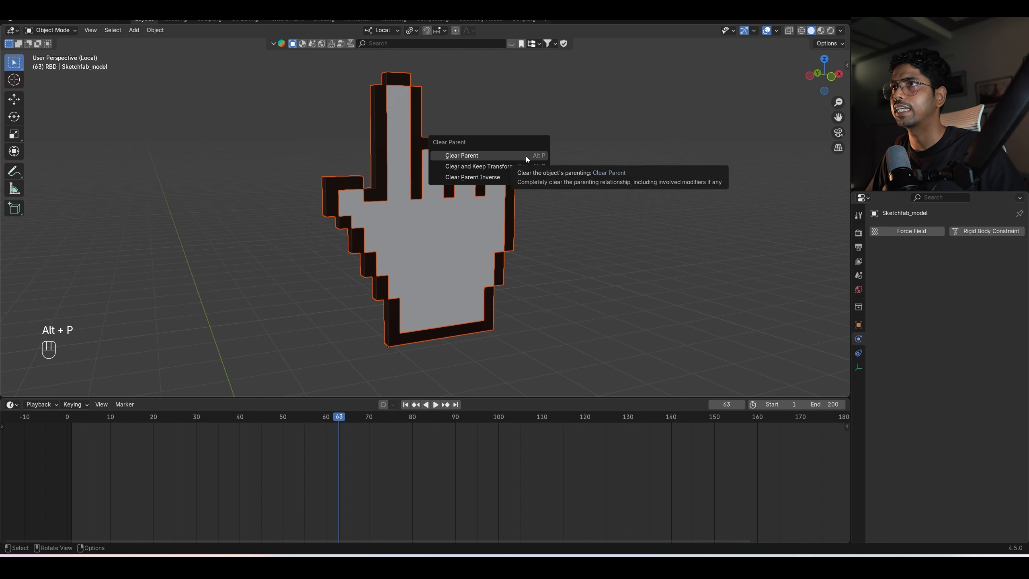
click(517, 166)
Delete the two leftover empties, pixel art (mouse cursor) and Sketchfab_model, from the cursor collection.
click(912, 103)
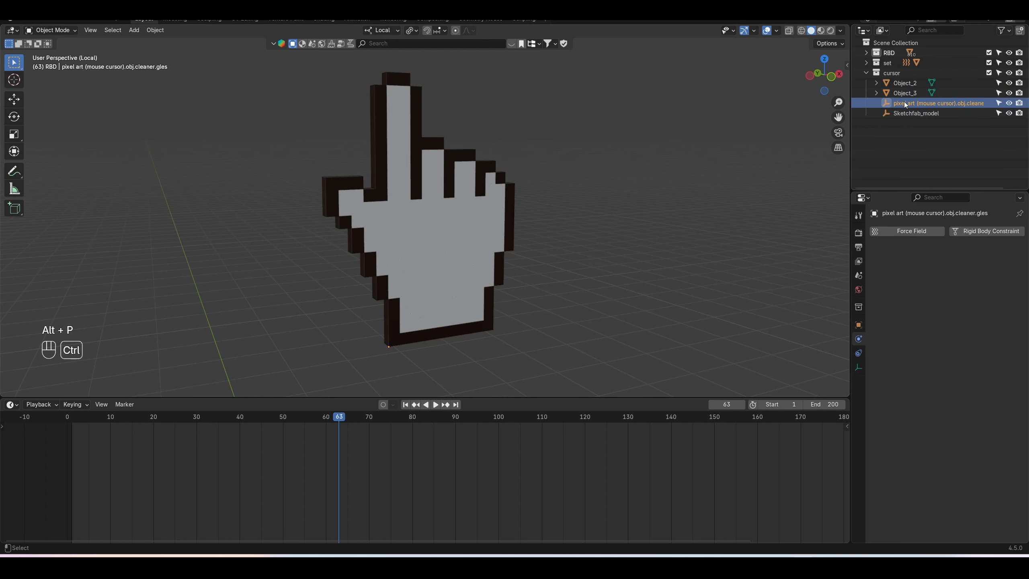
ctrl+click(907, 113)
key(Delete)
Join the hand's fill and outline meshes, Object_2 and Object_3, into one object and name it cursor.
click(906, 94)
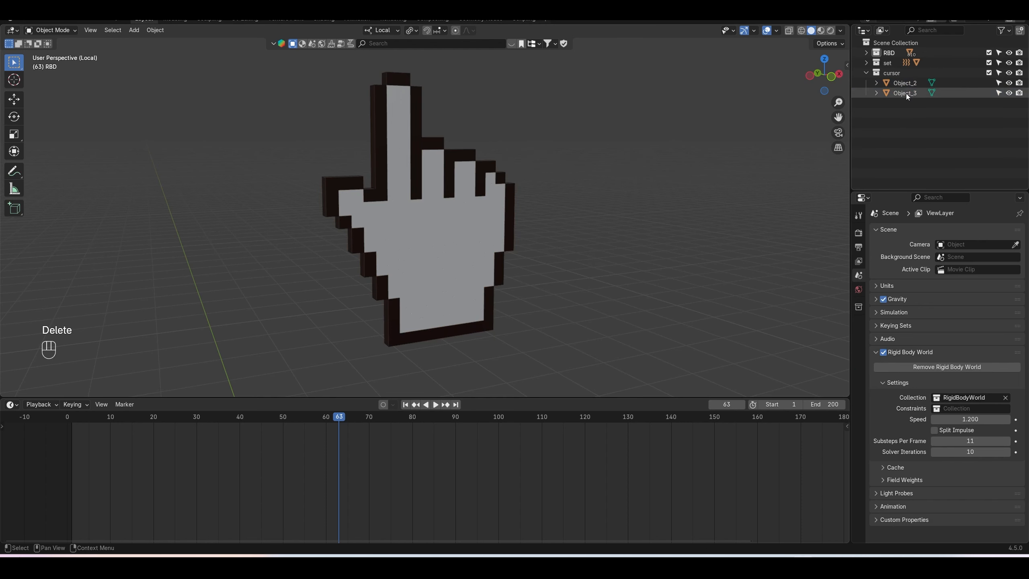
key(Tab)
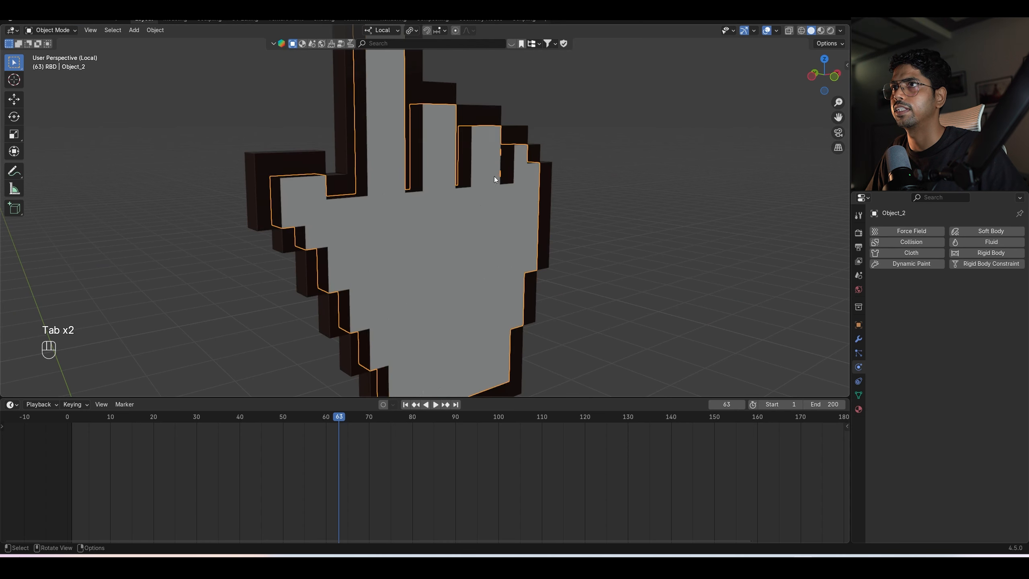
key(Tab)
middle_drag(494, 177, 577, 201)
key(Tab)
middle_drag(577, 201, 526, 205)
shift+click(260, 173)
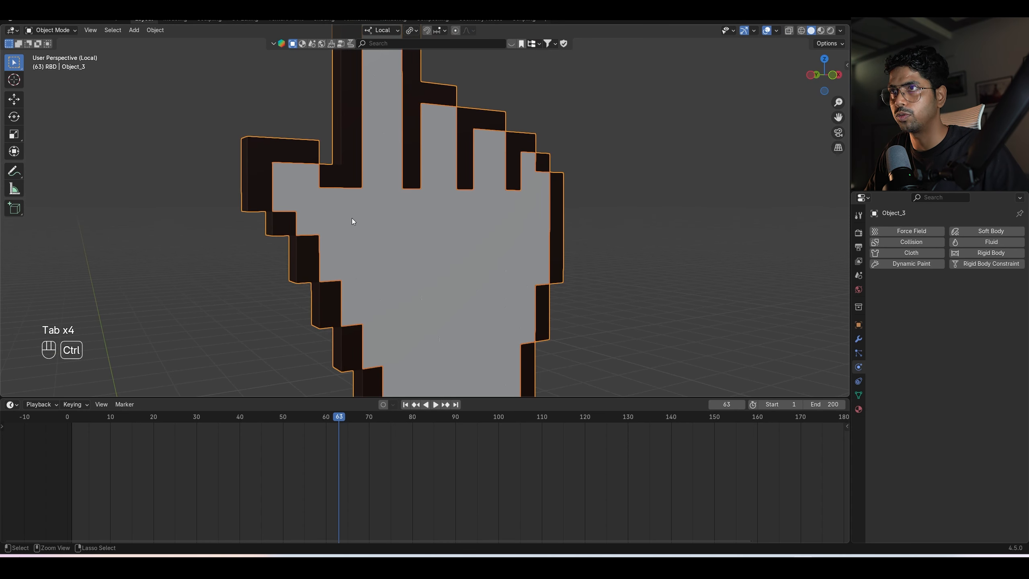
key(ctrl+j)
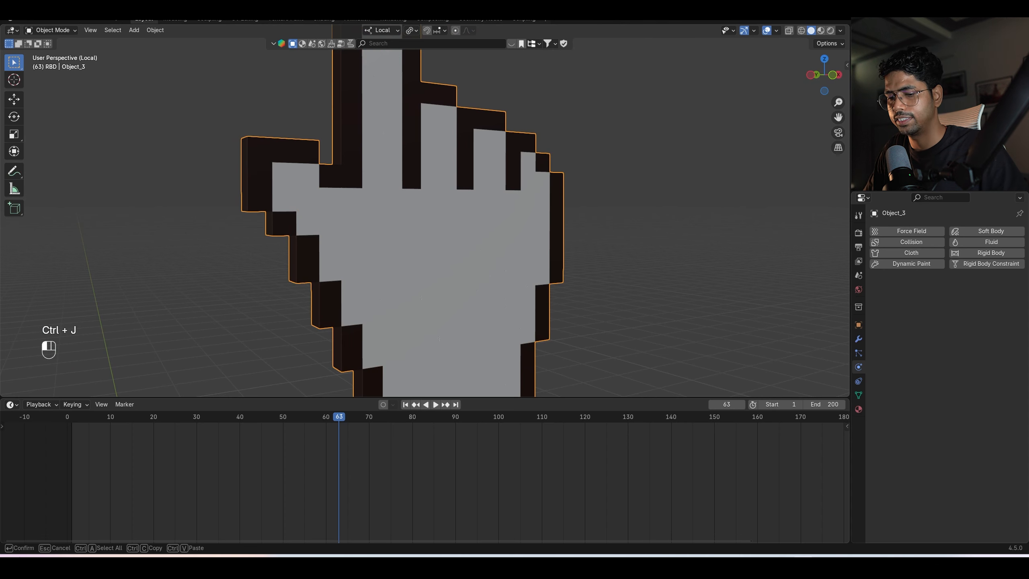
Set the hand's origin to its geometry.
right_click(454, 225)
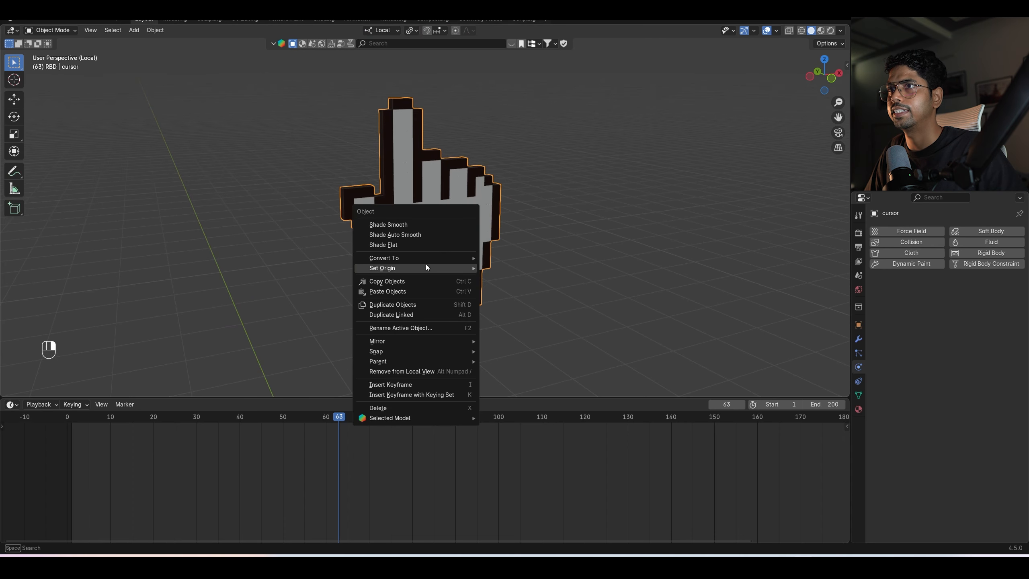
mouse_move(426, 268)
click(545, 280)
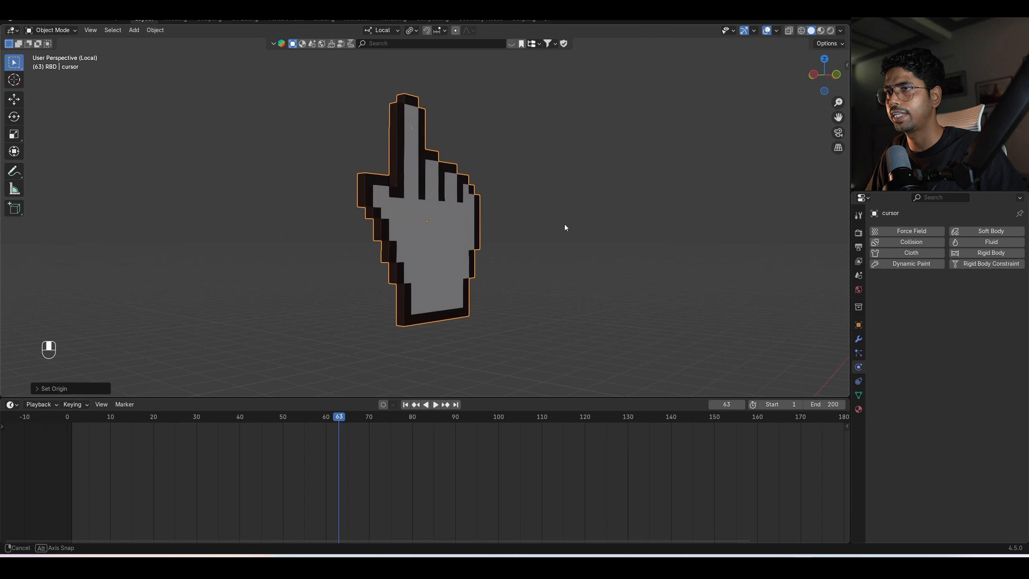
Leave local view, switch the hand's rotation mode to XYZ Euler and set its X rotation to 0°.
key(KP_Divide)
middle_drag(543, 233, 587, 202)
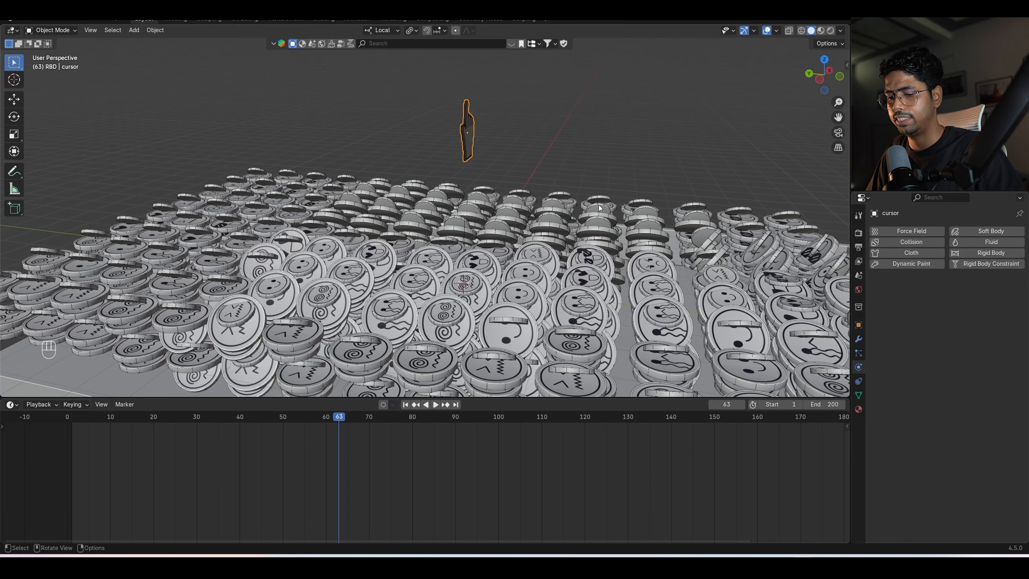
key(n)
click(787, 164)
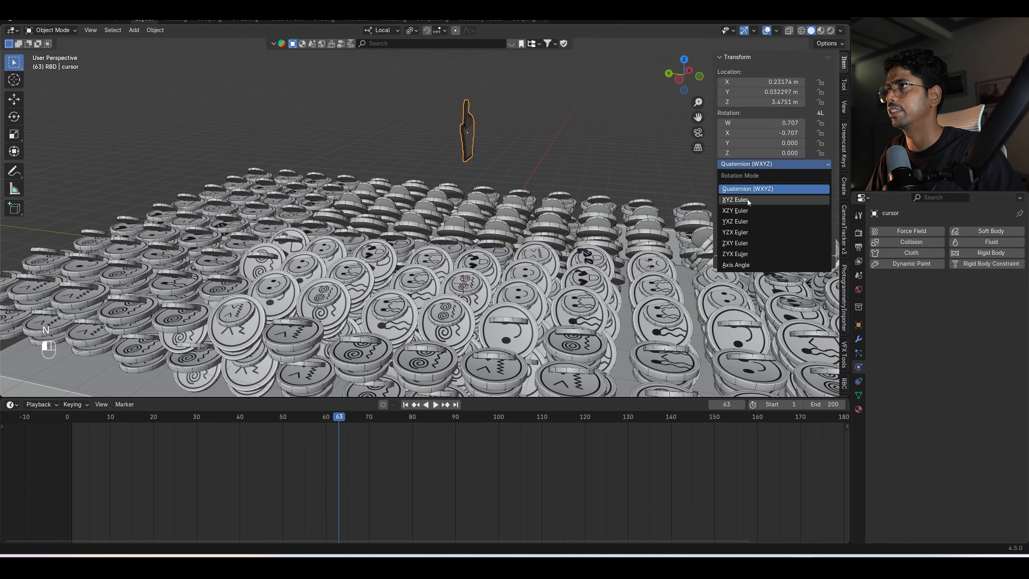
click(770, 197)
double_click(776, 126)
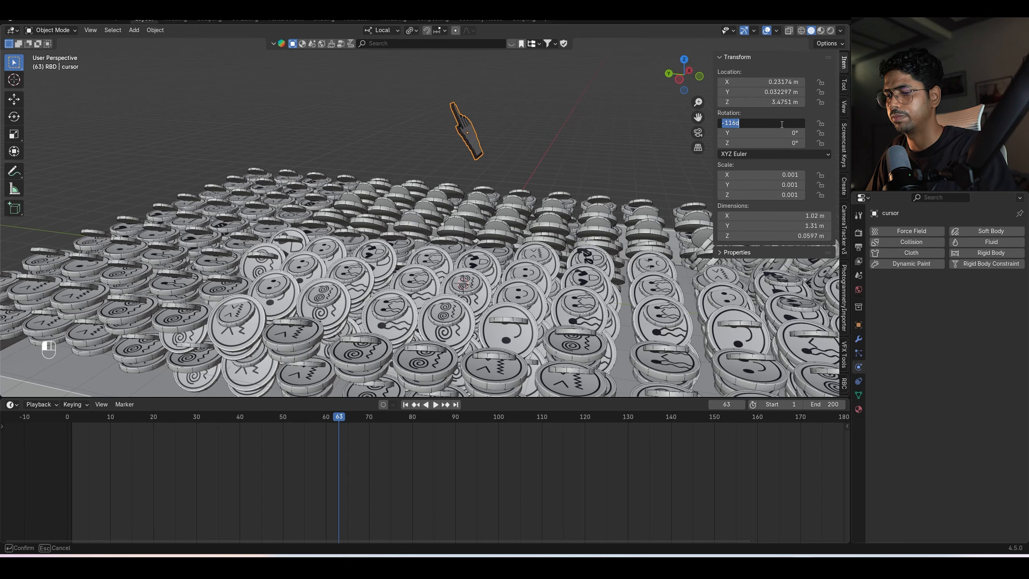
text(0)
key(Return)
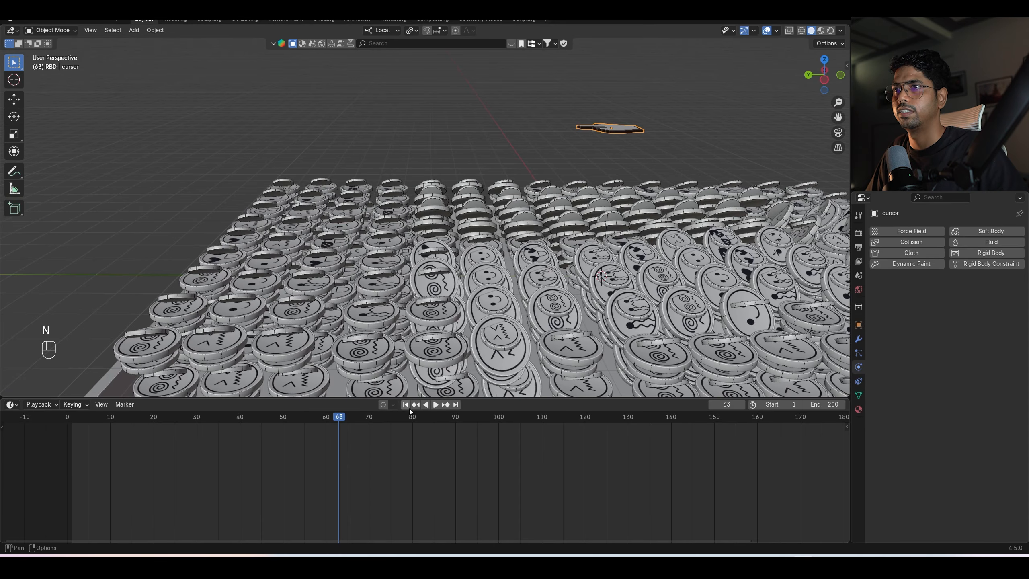
Play the simulation from frame 1 to frame 25 and move the hand onto the discs near the tray's side wall.
click(406, 405)
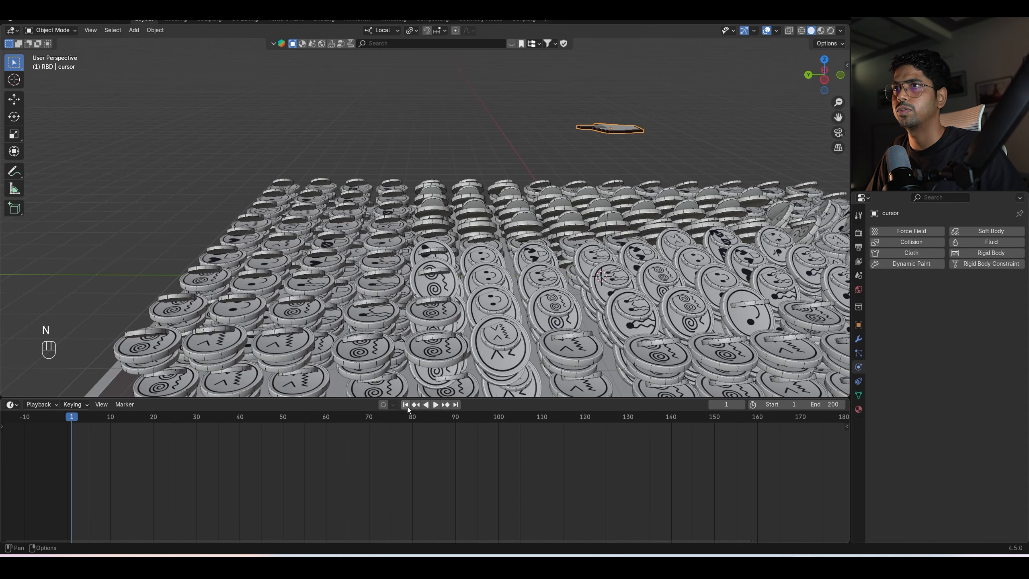
key(space)
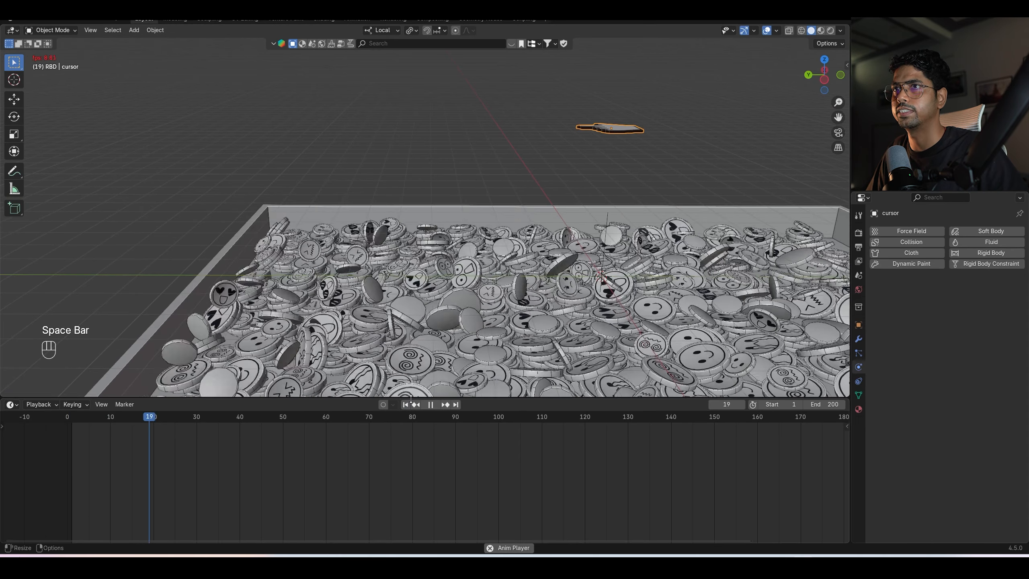
key(space)
shift+middle_drag(206, 370, 300, 364)
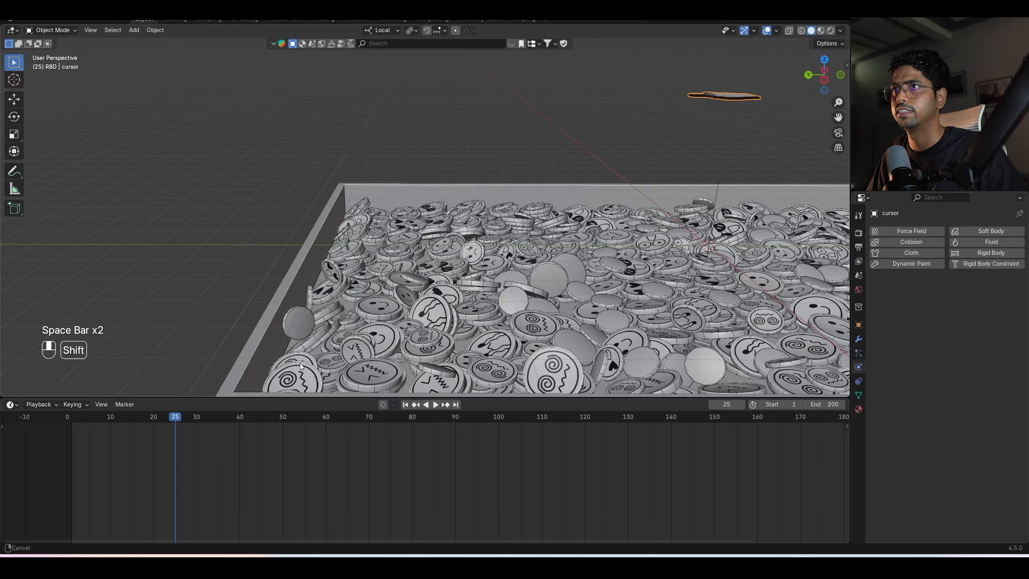
key(g)
click(378, 259)
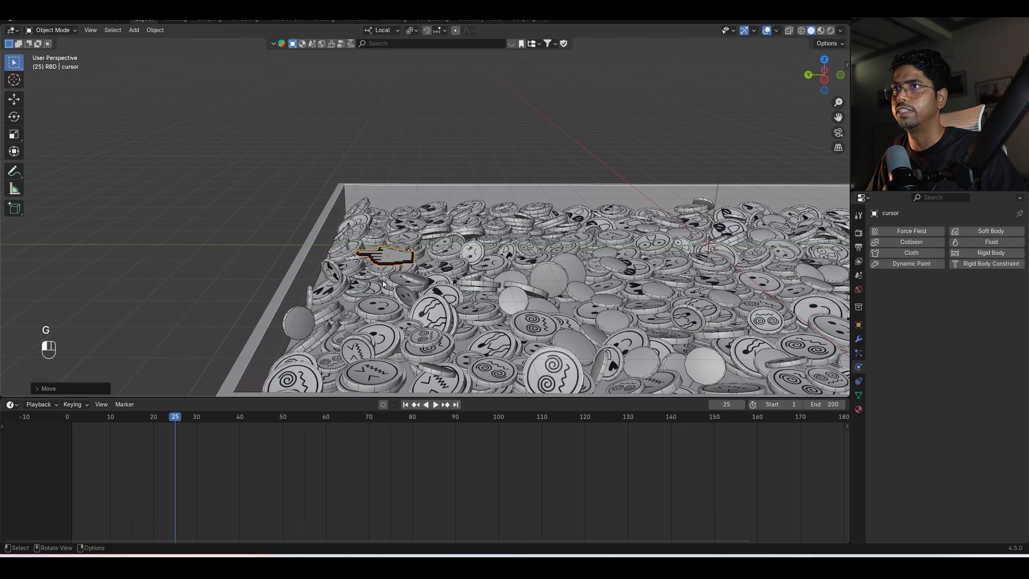
Move the hand onto the discs in the tray's far corner, checking its placement from above.
middle_drag(377, 259, 376, 247)
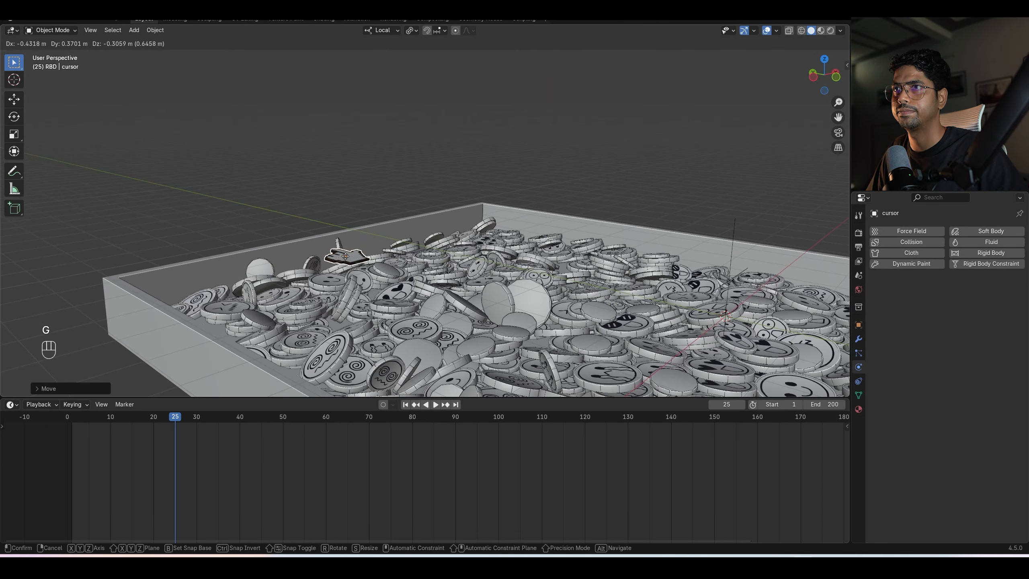
key(KP_7)
scroll(349, 240, up, 3)
scroll(347, 238, down, 4)
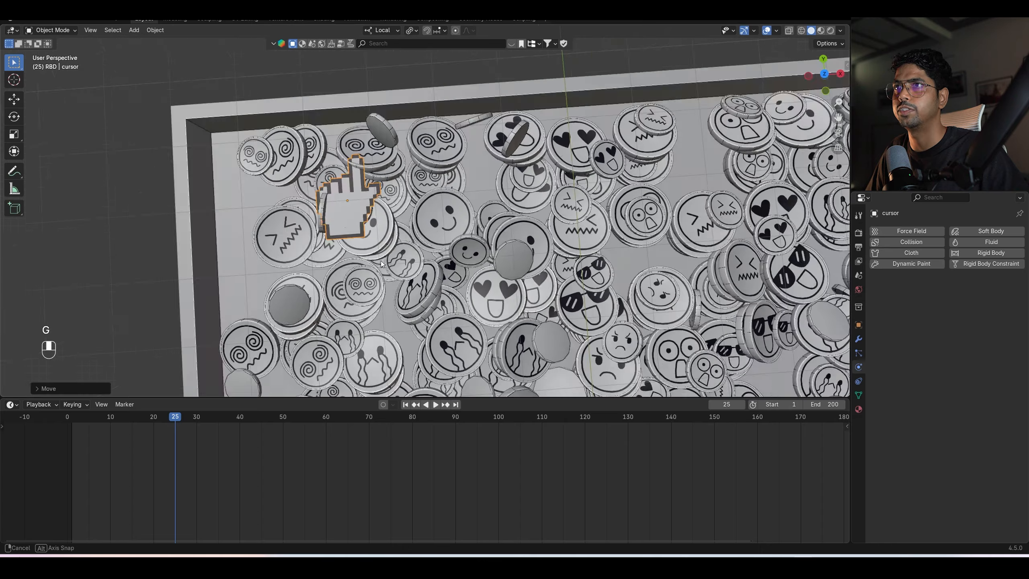
middle_drag(382, 261, 415, 190)
key(g)
click(382, 269)
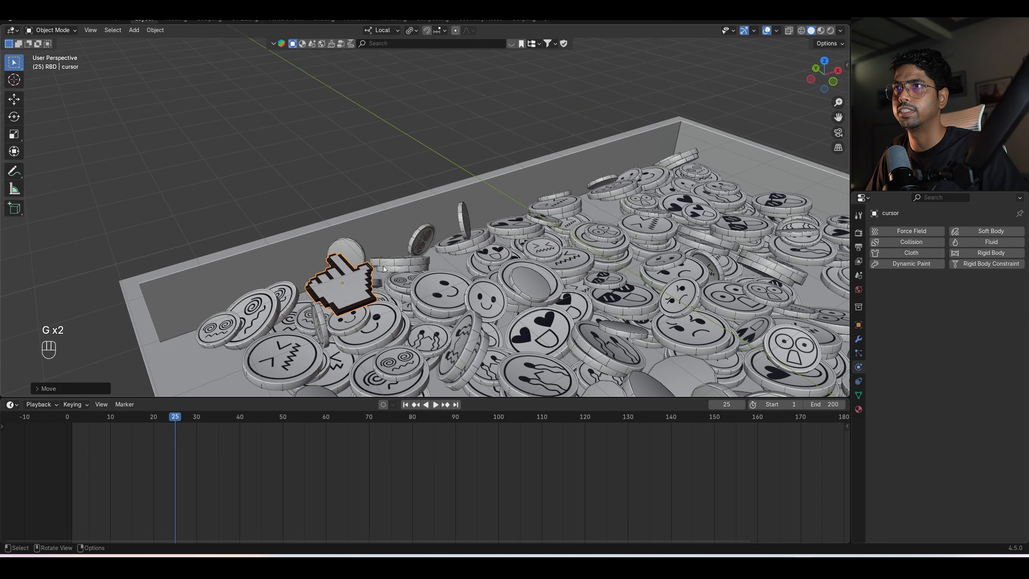
Insert a Location keyframe for the hand at frame 25.
middle_drag(382, 266, 367, 289)
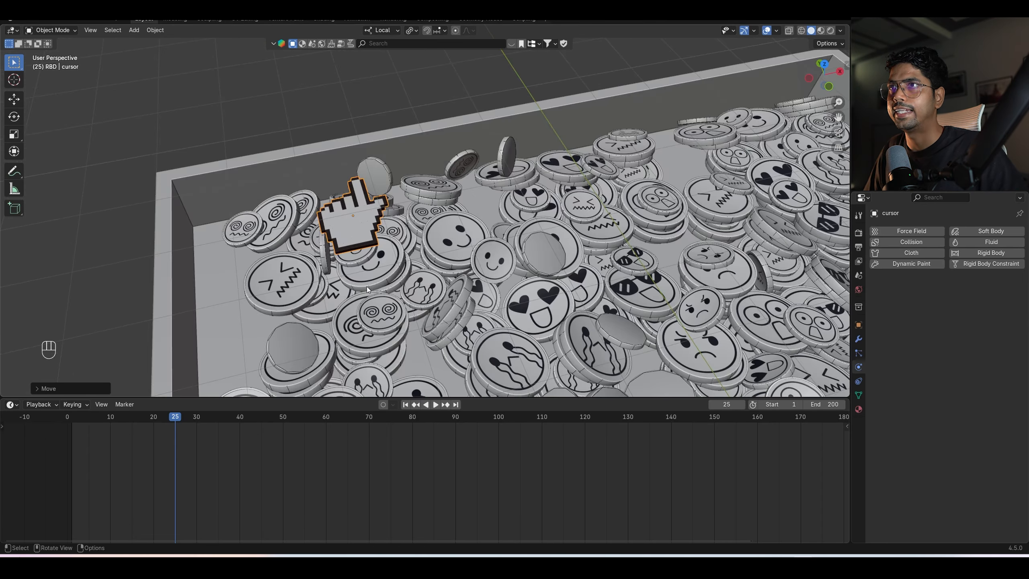
middle_drag(377, 241, 388, 283)
key(k)
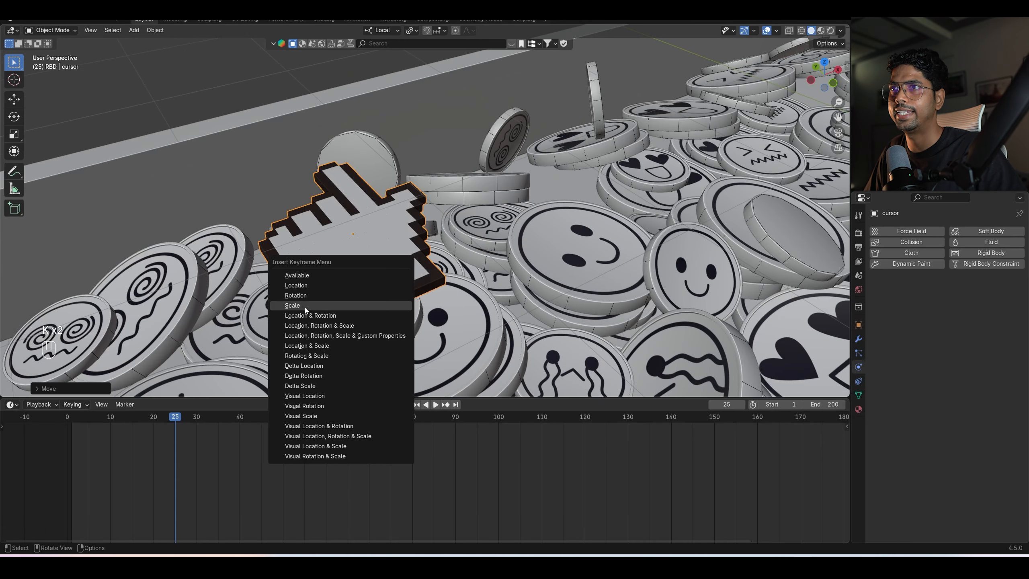
click(322, 284)
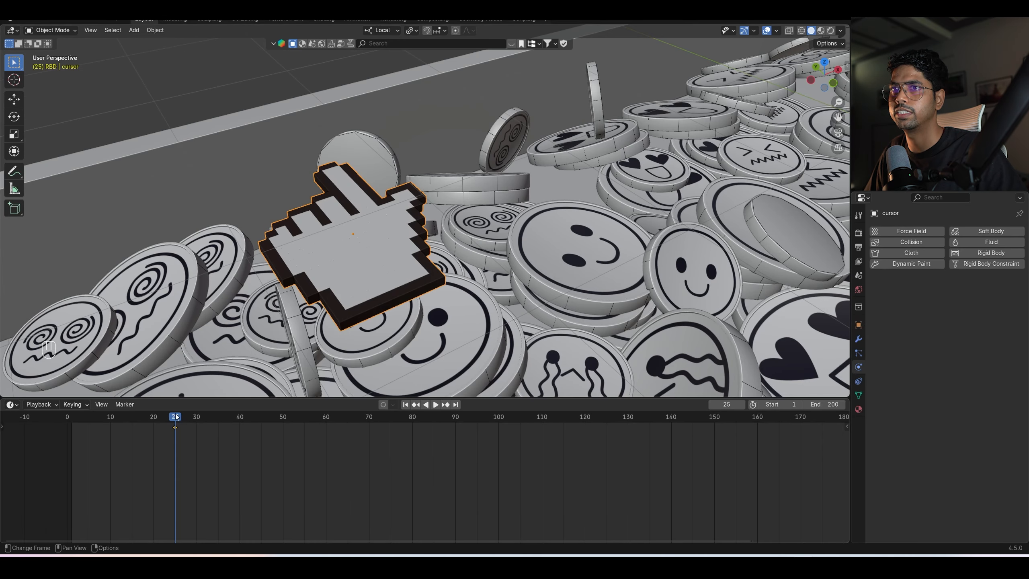
Go to frame 24 and raise the hand along its local Z axis above the tray.
drag(176, 415, 170, 415)
scroll(391, 275, down, 5)
scroll(391, 275, down, 2)
key(g)
key(z)
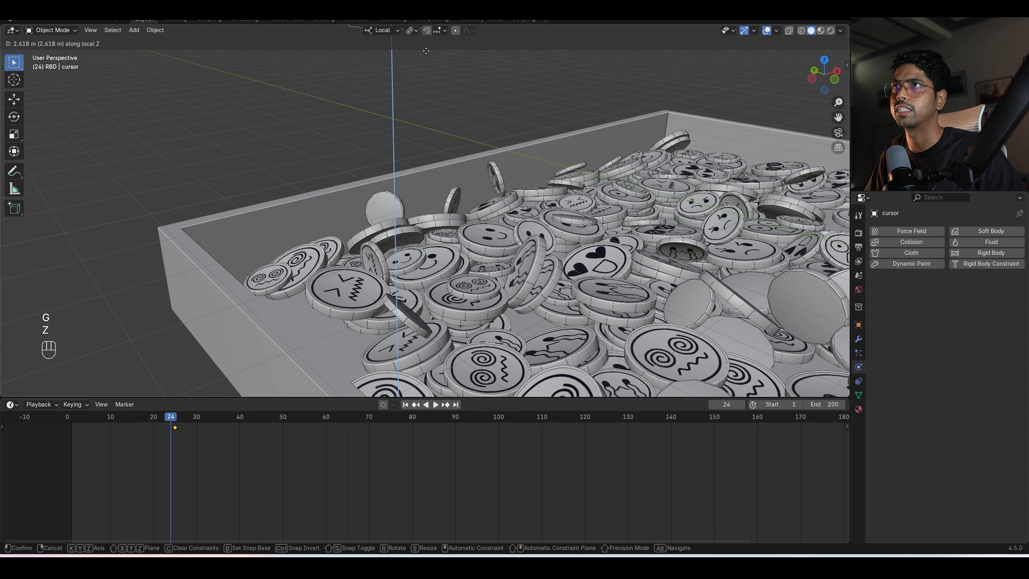
click(426, 52)
Move the hand well outside the tray, beyond its short wall, and insert a Location keyframe at frame 24.
scroll(417, 122, down, 4)
key(g)
key(g)
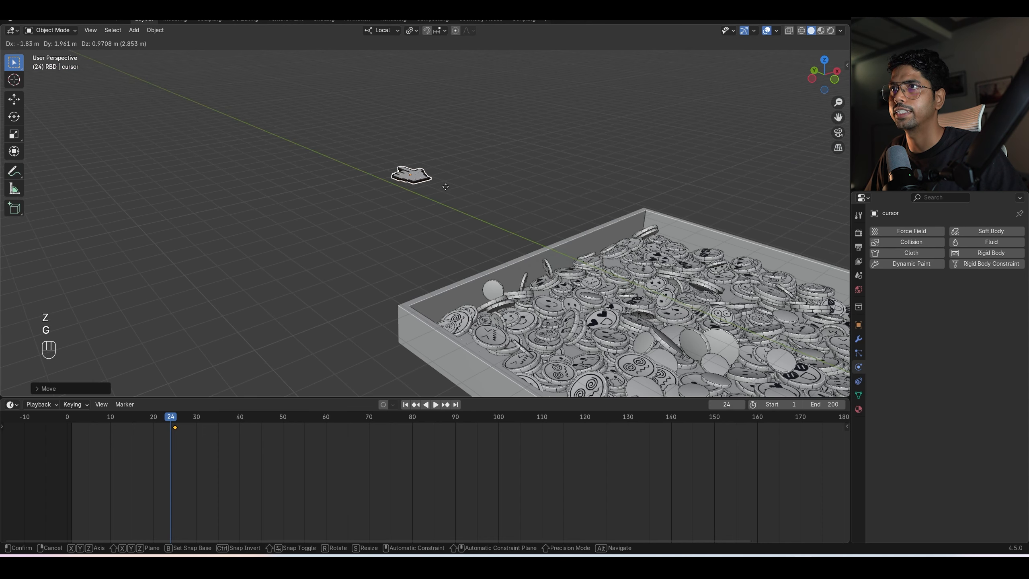
click(405, 167)
middle_drag(405, 167, 533, 185)
key(g)
click(295, 206)
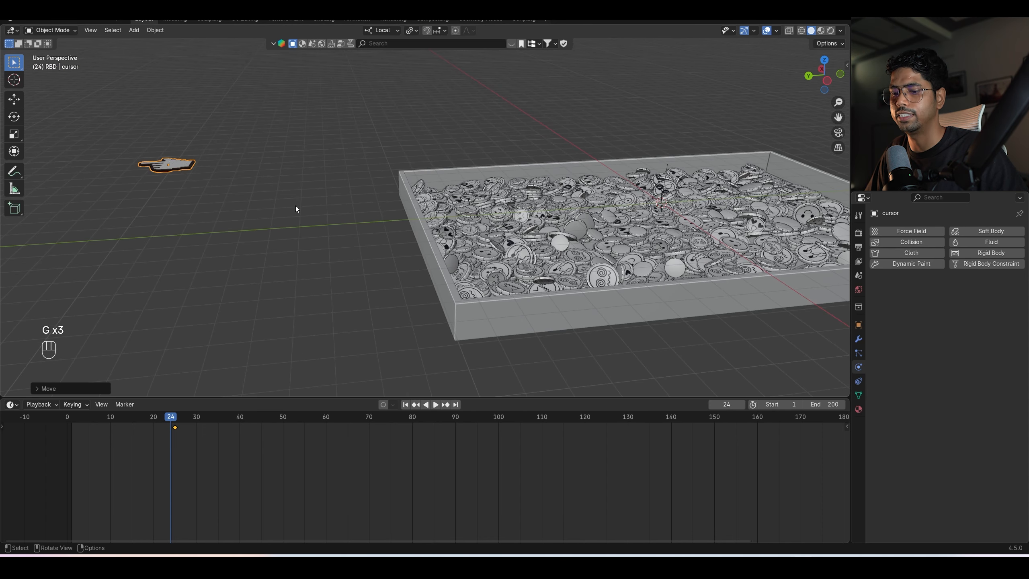
key(k)
click(295, 205)
Play the simulation from frame 1 to frame 26 to check the hand's entry, and save the file.
key(space)
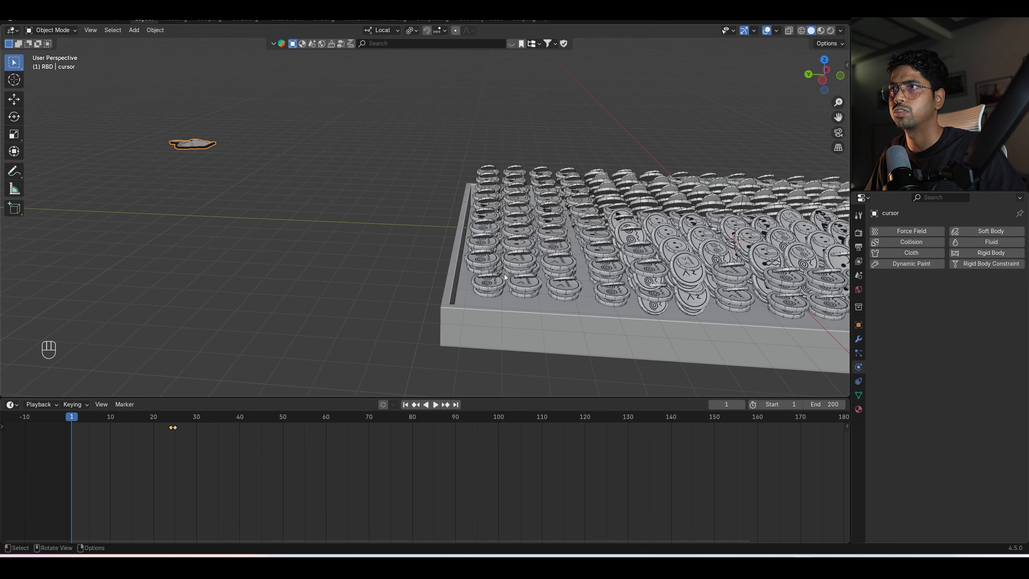
key(space)
middle_drag(689, 195, 479, 297)
key(ctrl+s)
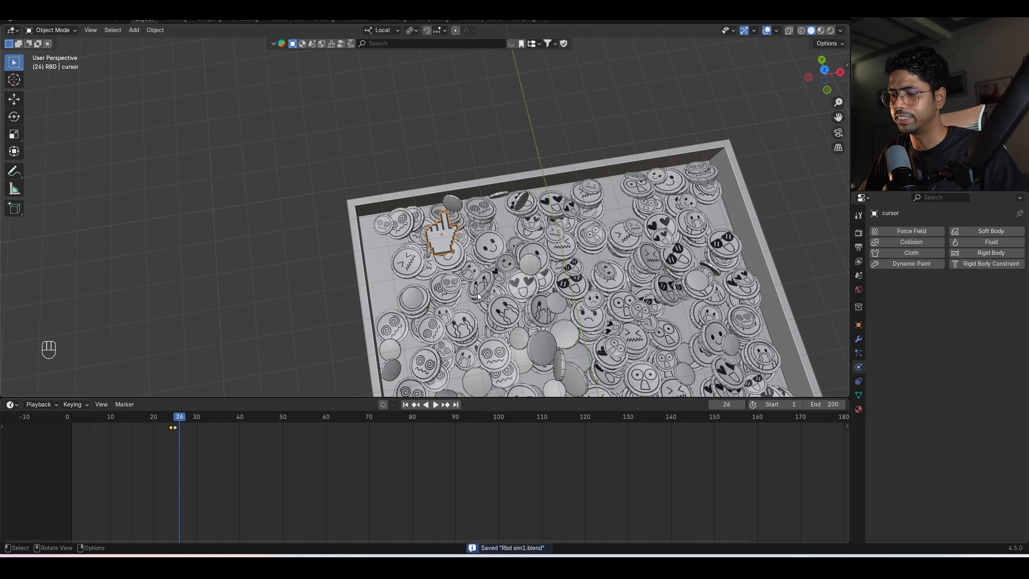
Continue playback to frame 31 in top view and save the file again.
key(KP_7)
key(space)
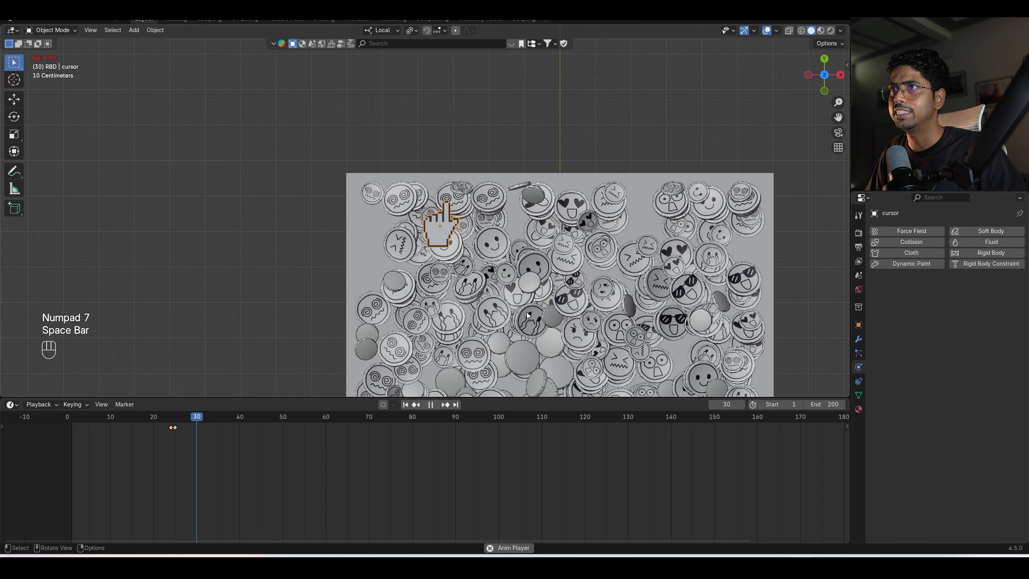
key(space)
shift+middle_drag(577, 294, 486, 217)
key(ctrl+s)
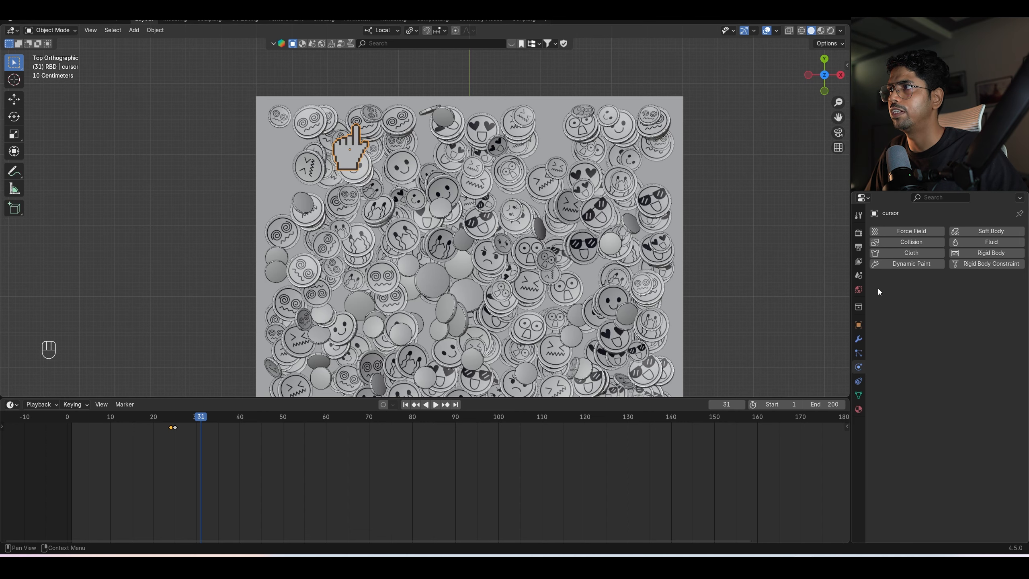
Disable the scene's Rigid Body World, replay from frame 1 to check, and hide the RBD collection.
click(859, 276)
click(884, 352)
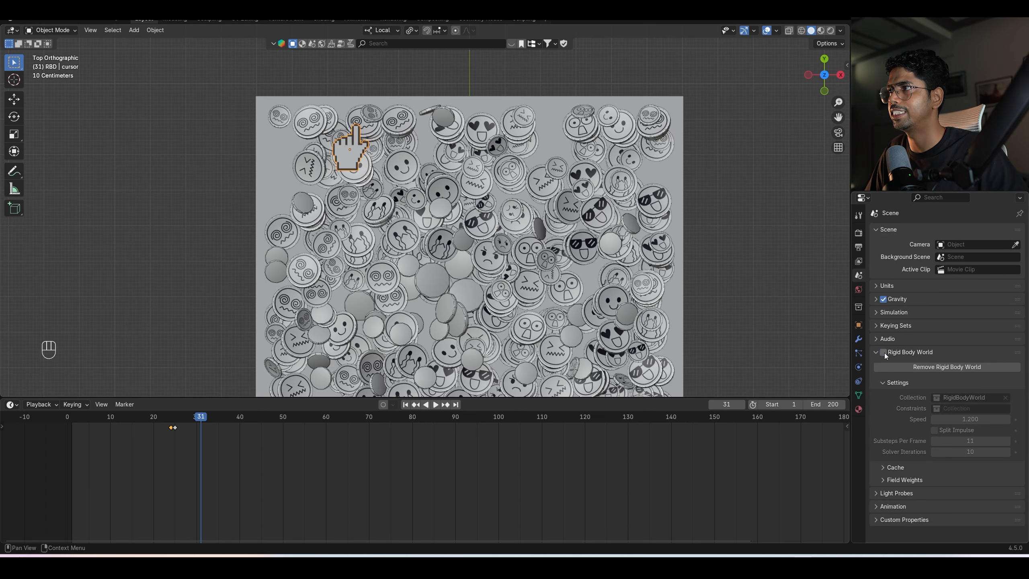
click(406, 404)
key(space)
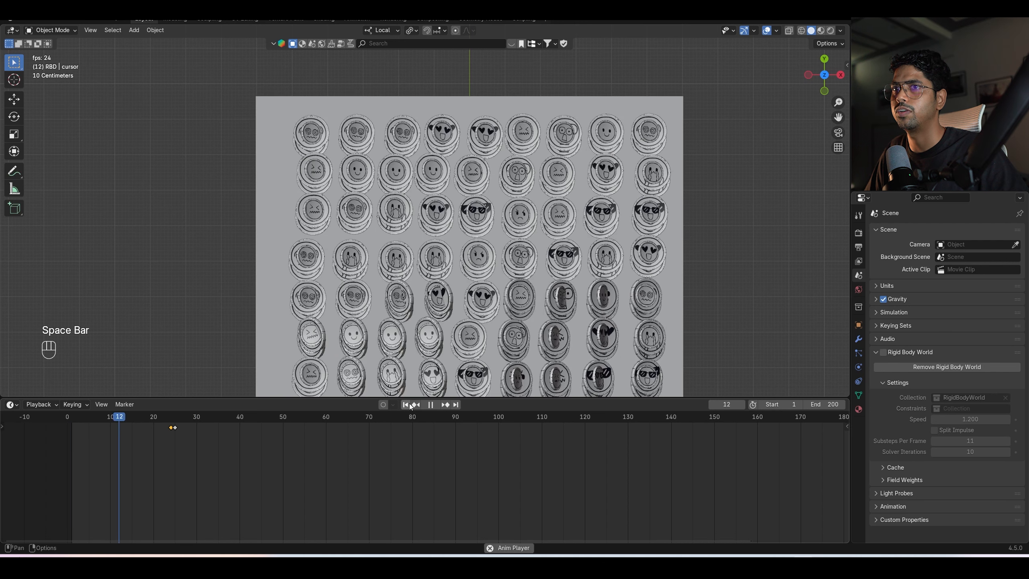
key(space)
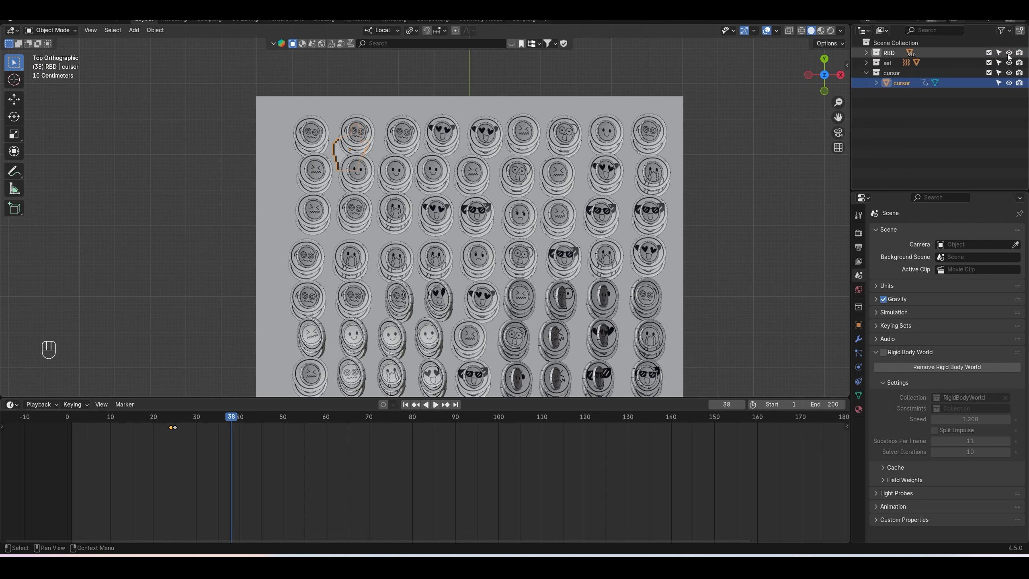
click(1006, 54)
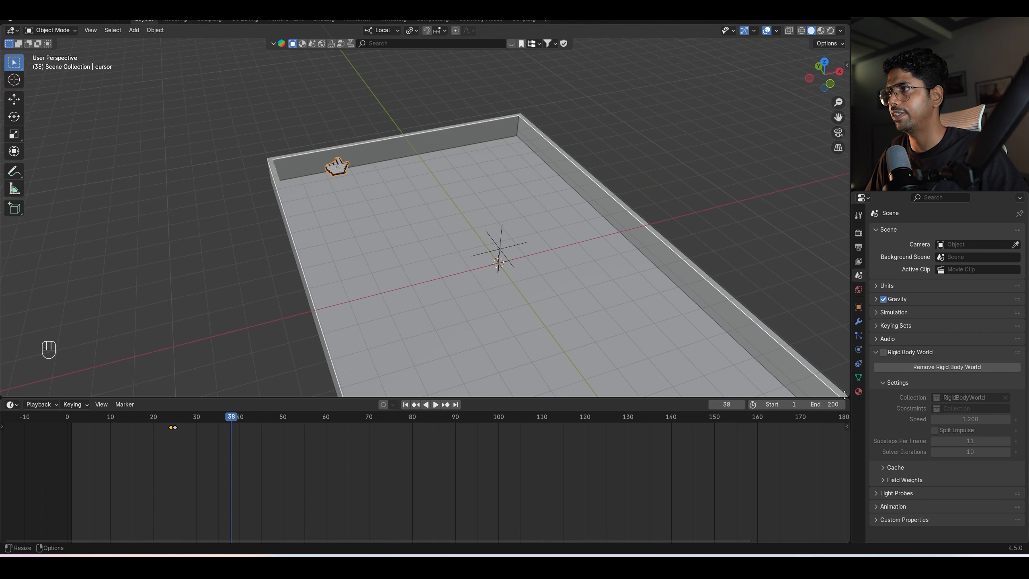
Split the 3D viewport in two, with a perspective view in one and the top view in the other.
drag(848, 395, 337, 306)
middle_drag(188, 269, 253, 232)
scroll(230, 256, up, 1)
key(KP_7)
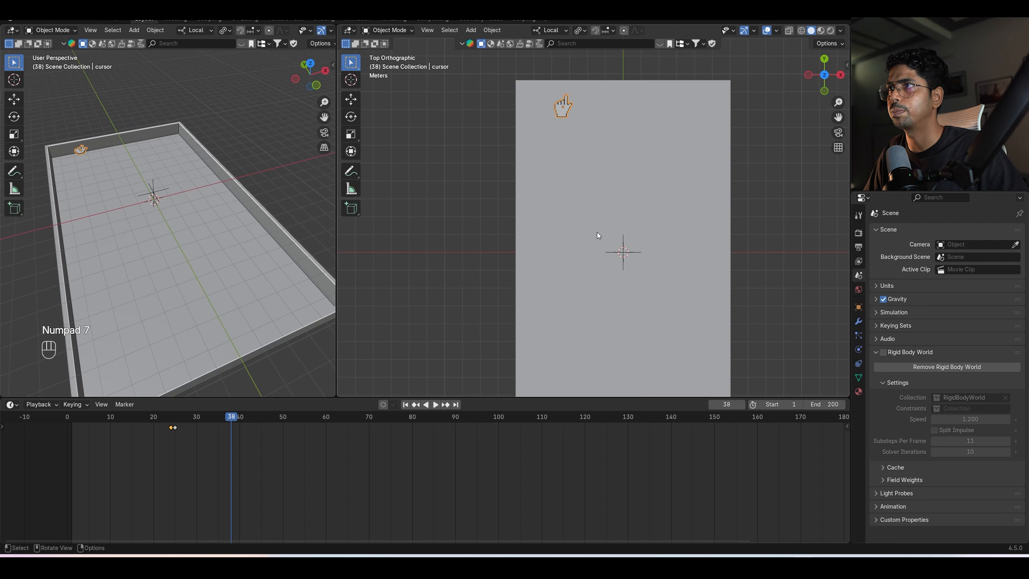
scroll(597, 223, down, 1)
Enable auto keying at frame 1, play the animation and move the hand around the tray to record its path.
mouse_move(179, 420)
mouse_down()
mouse_move(185, 429)
mouse_move(175, 433)
mouse_up()
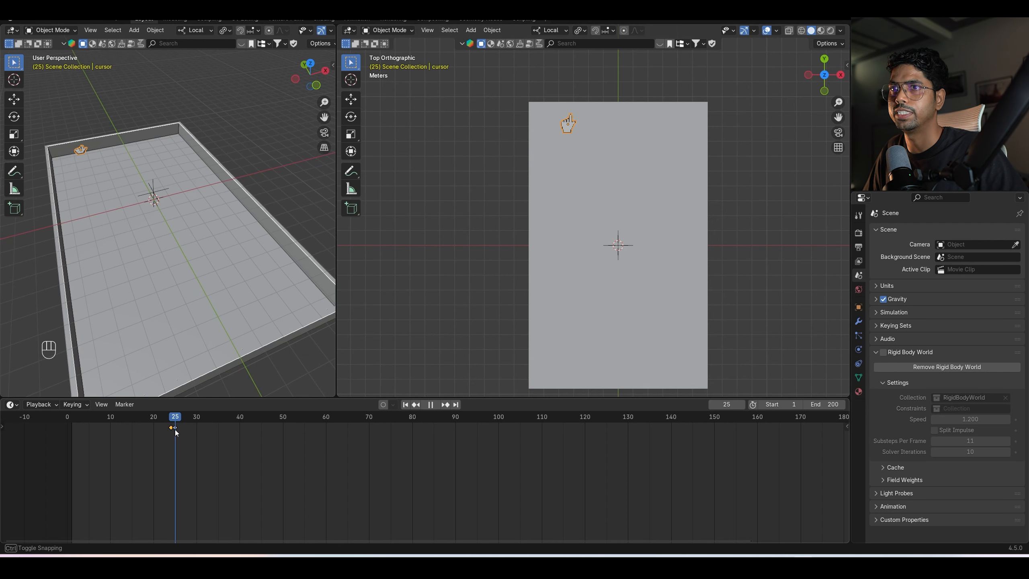
click(405, 405)
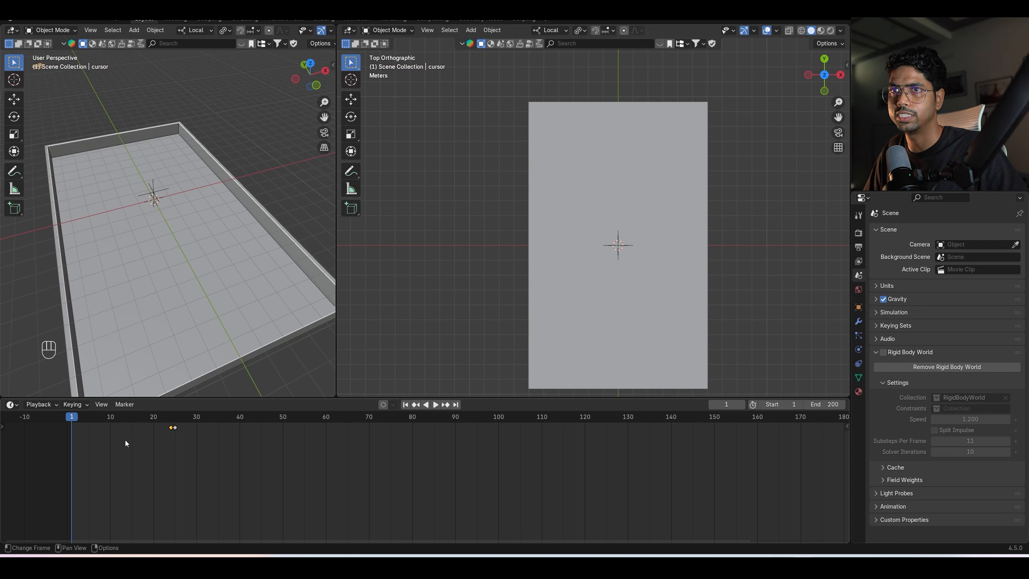
click(383, 405)
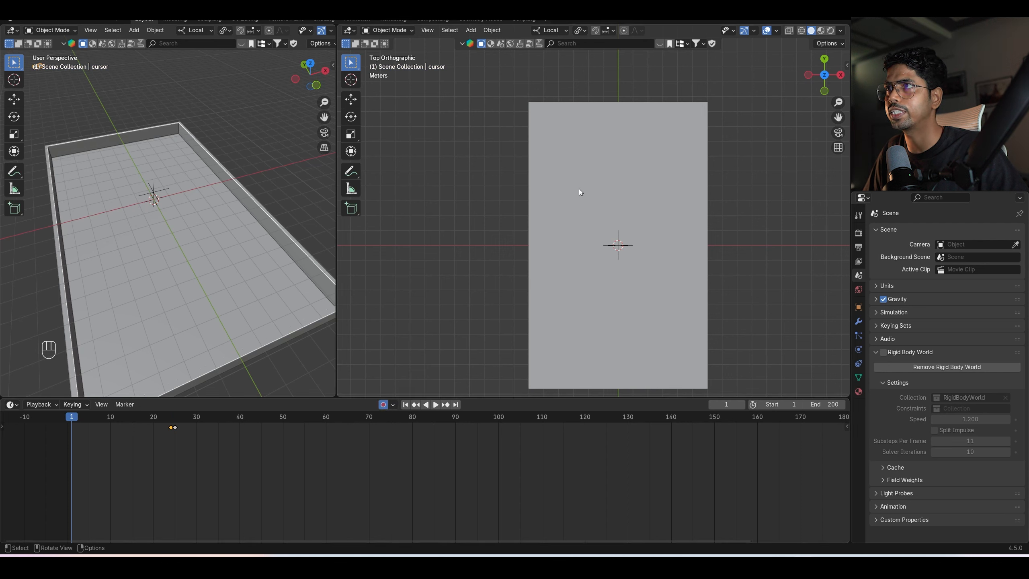
click(436, 404)
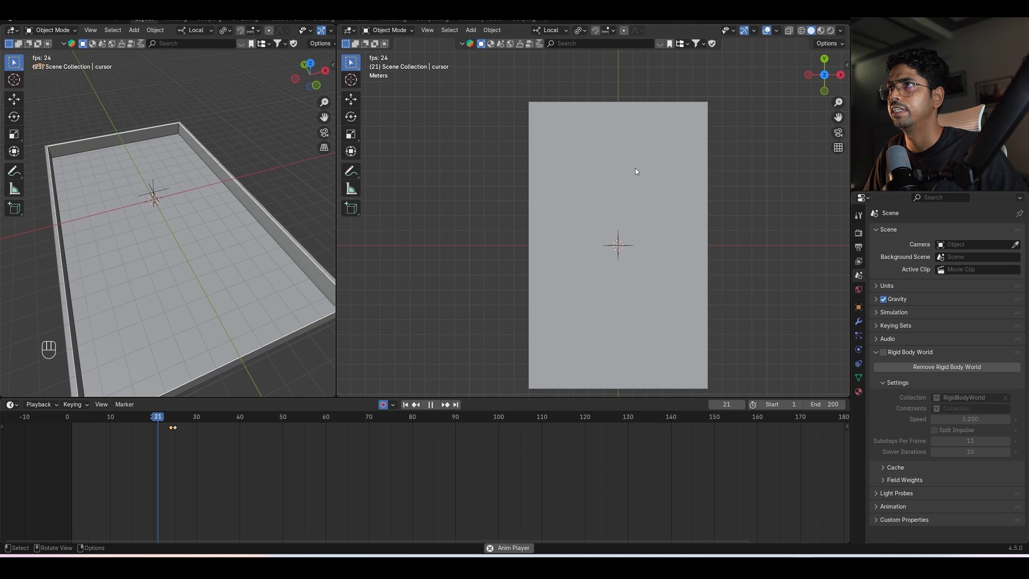
key(g)
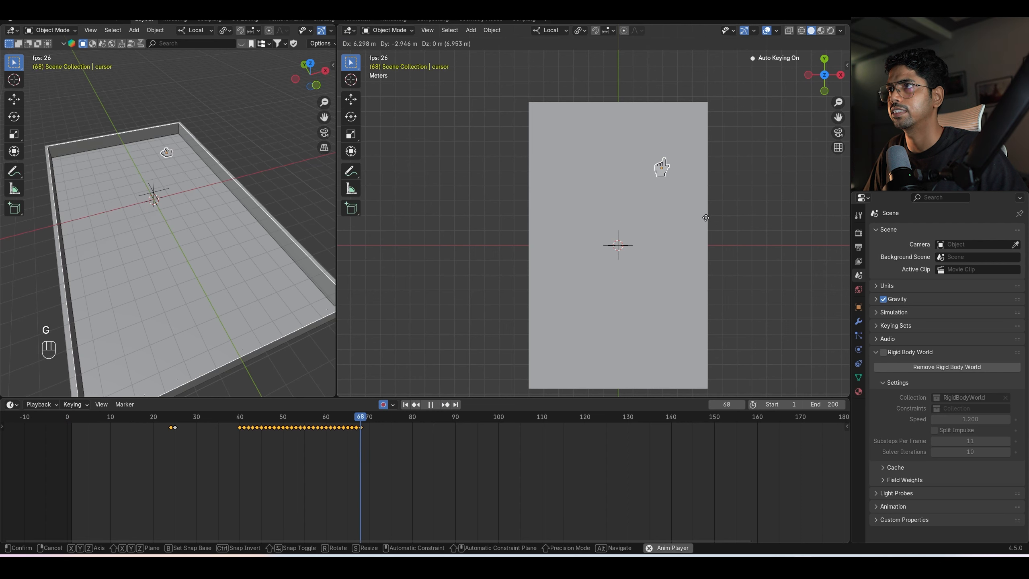
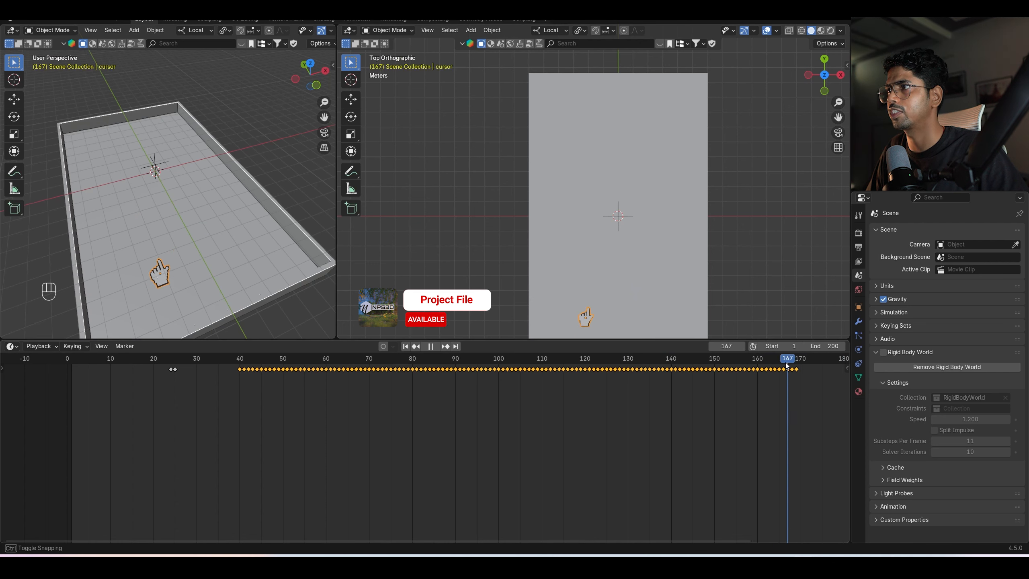
Set the scene's end frame to 170, review the recorded motion, return to frame 1 and save the file.
click(826, 346)
text(170)
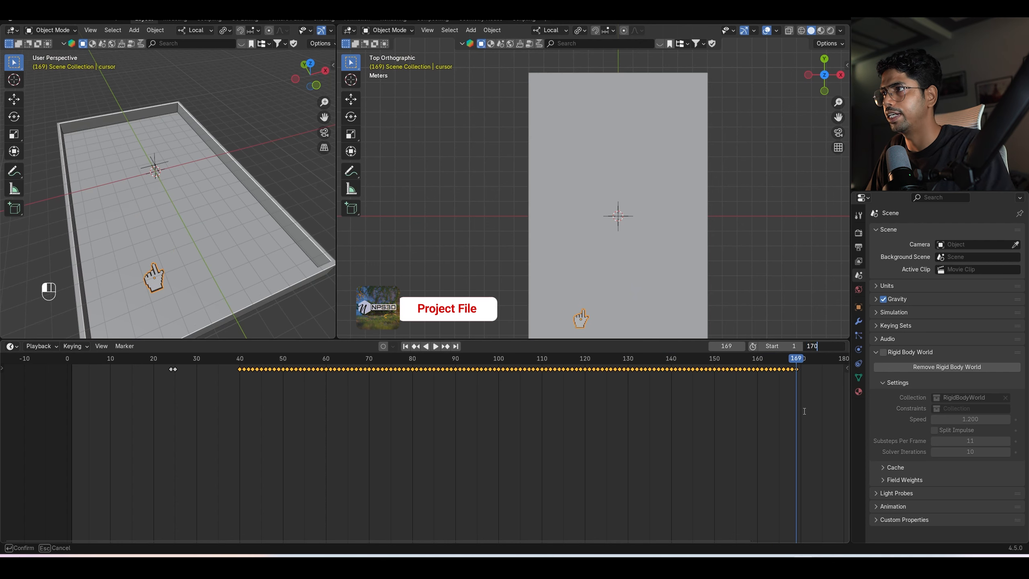
key(Return)
key(space)
drag(229, 360, 213, 374)
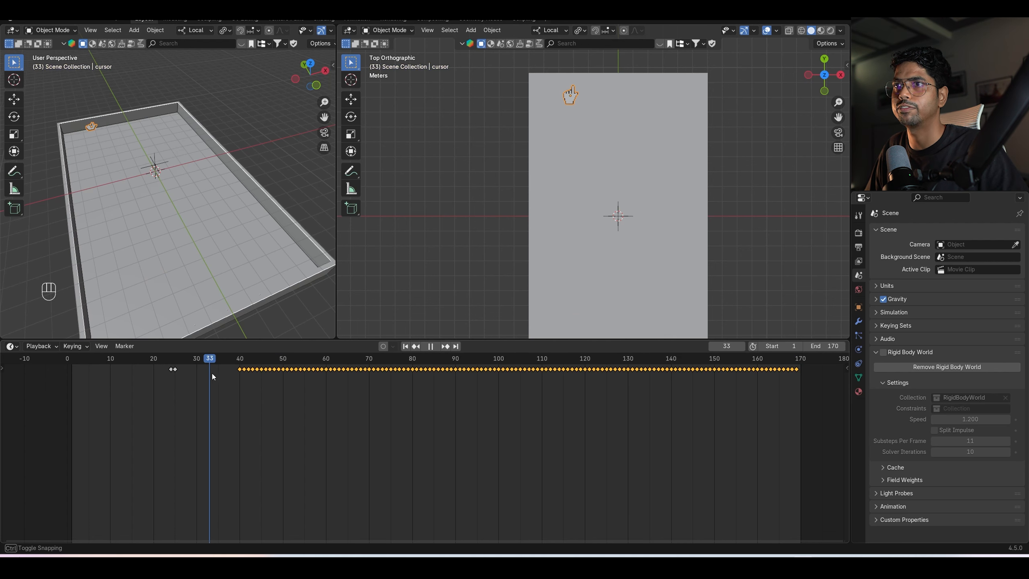
click(405, 348)
key(ctrl+s)
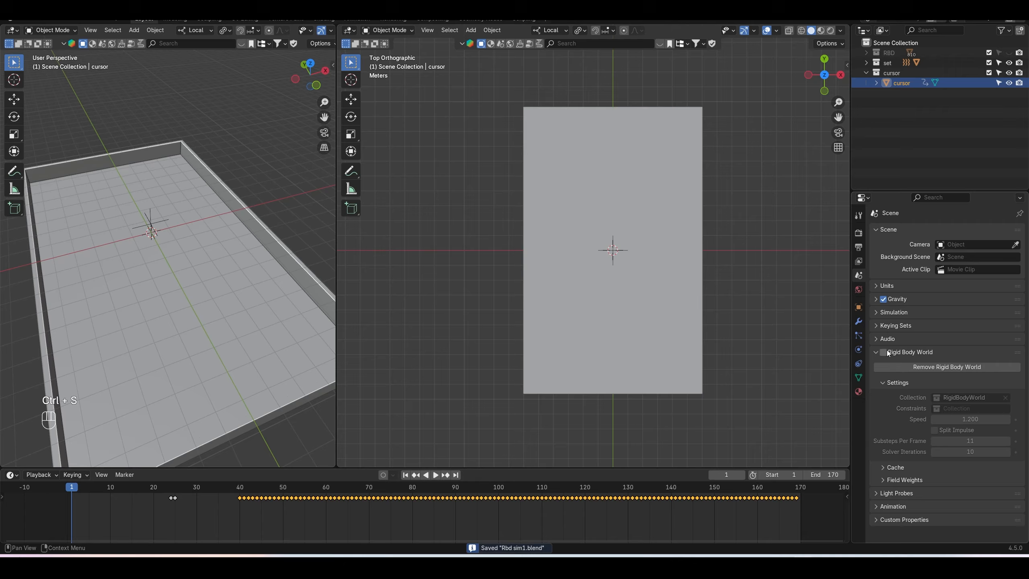
Re-enable the Rigid Body World, unhide the RBD collection and play the simulation to frame 21.
click(884, 351)
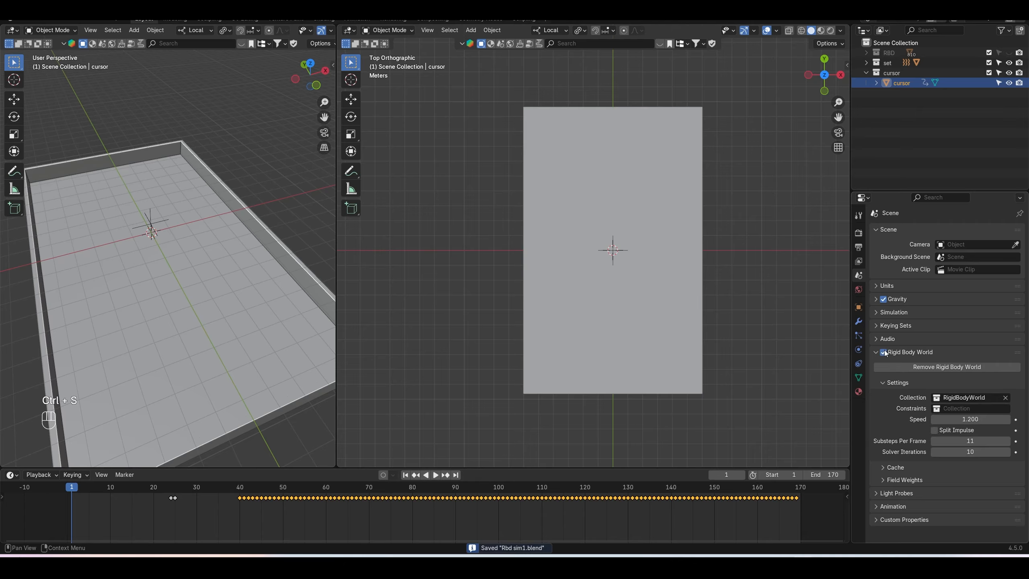
click(1009, 52)
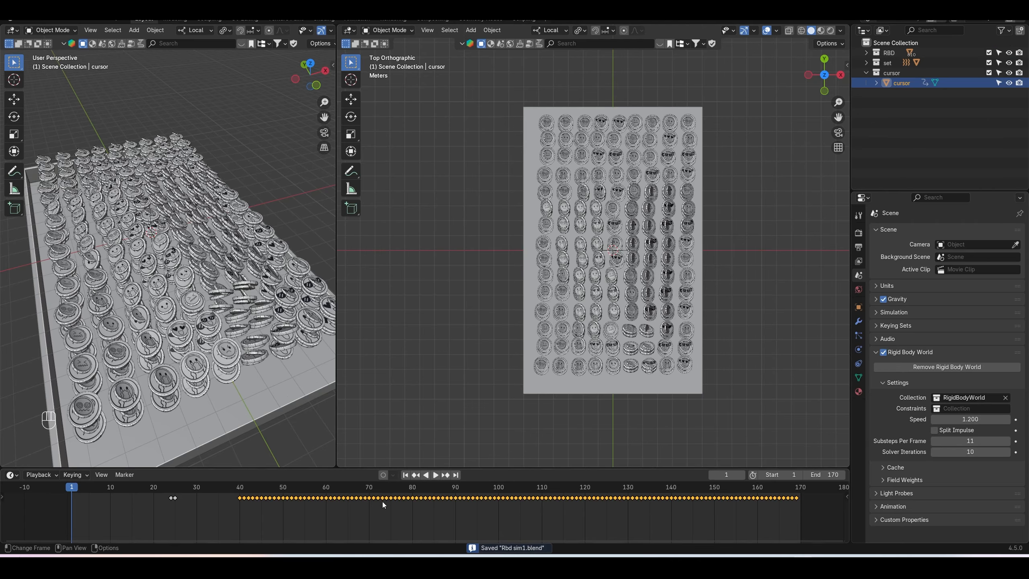
key(space)
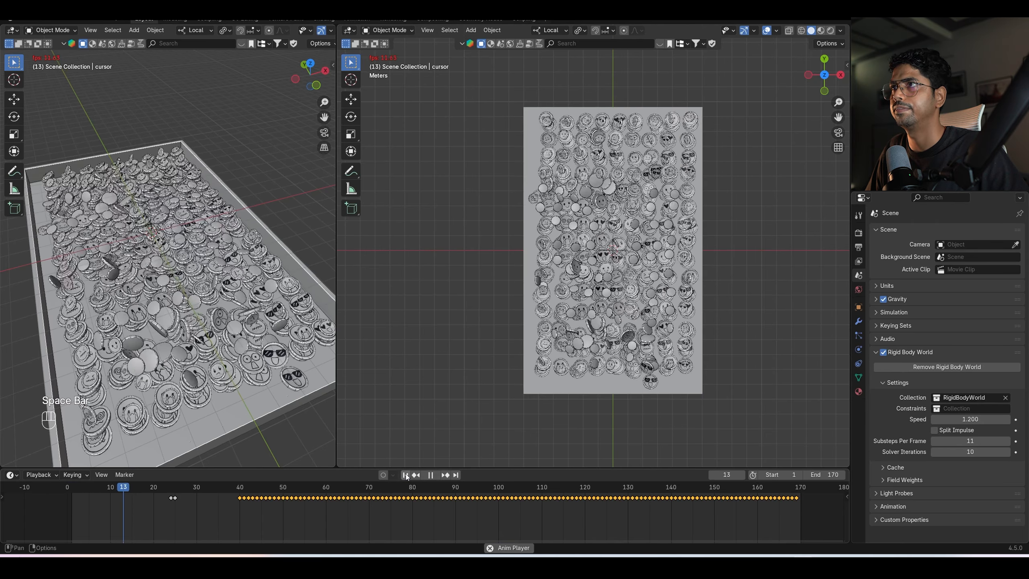
key(space)
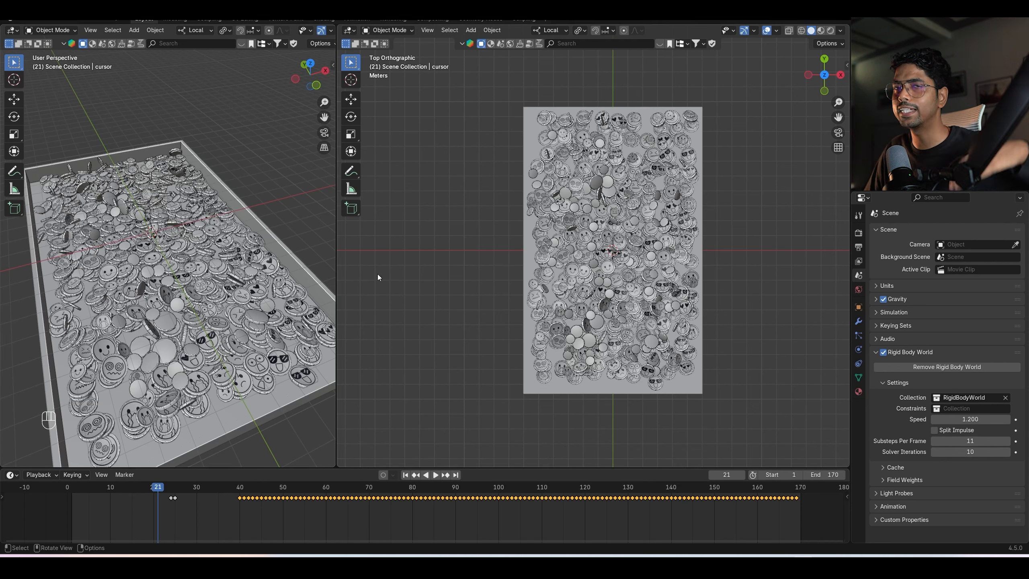
Join the two 3D viewports back into one and switch it to top view.
right_click(336, 438)
click(318, 455)
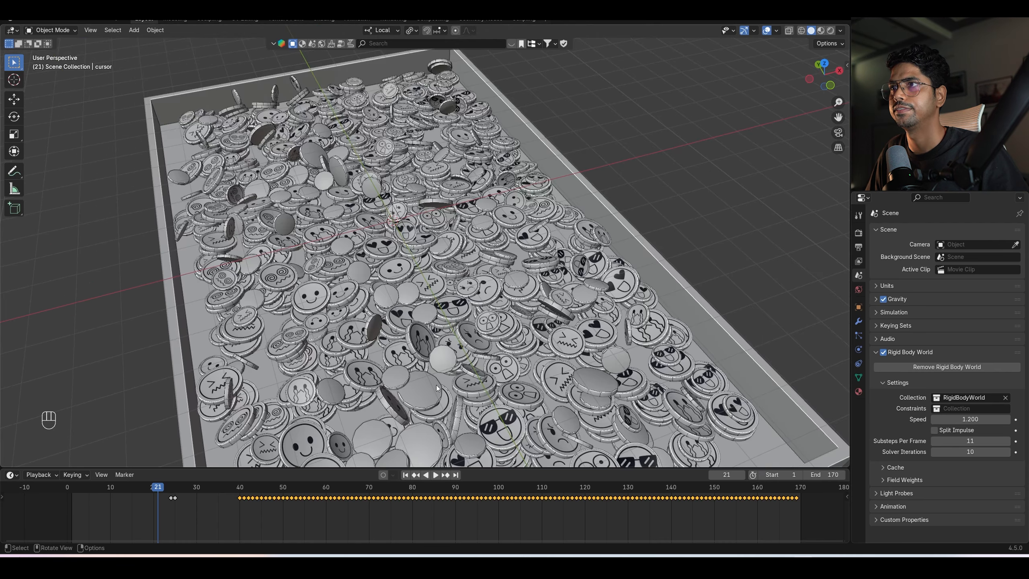
scroll(493, 292, down, 4)
middle_drag(493, 292, 510, 321)
key(KP_7)
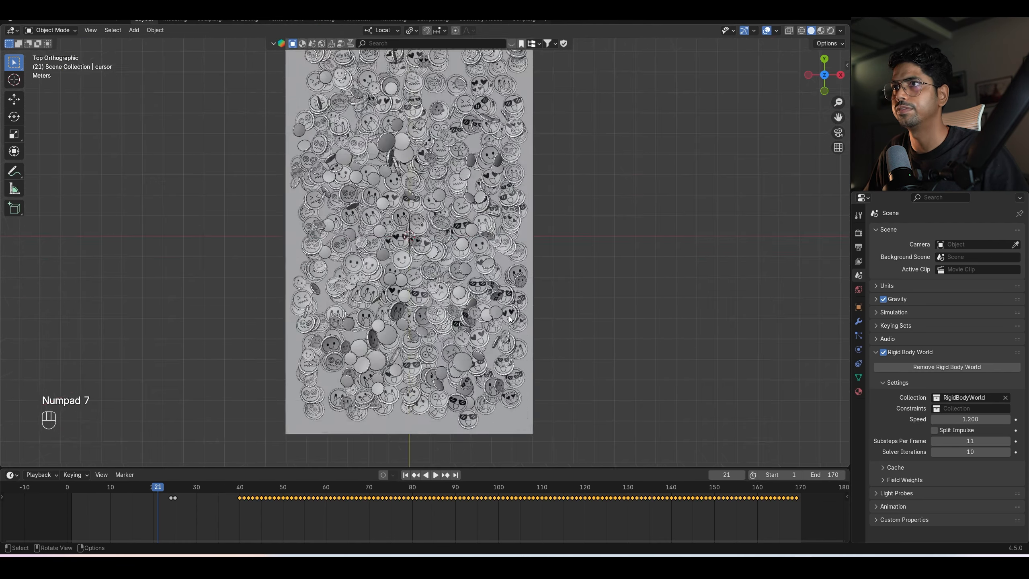
Play the simulation to frame 50 while inspecting the hand among the discs, save the file and return to the first frame.
key(space)
middle_drag(450, 244, 500, 175)
scroll(501, 243, up, 4)
shift+middle_drag(500, 247, 449, 183)
scroll(512, 290, up, 2)
key(ctrl+s)
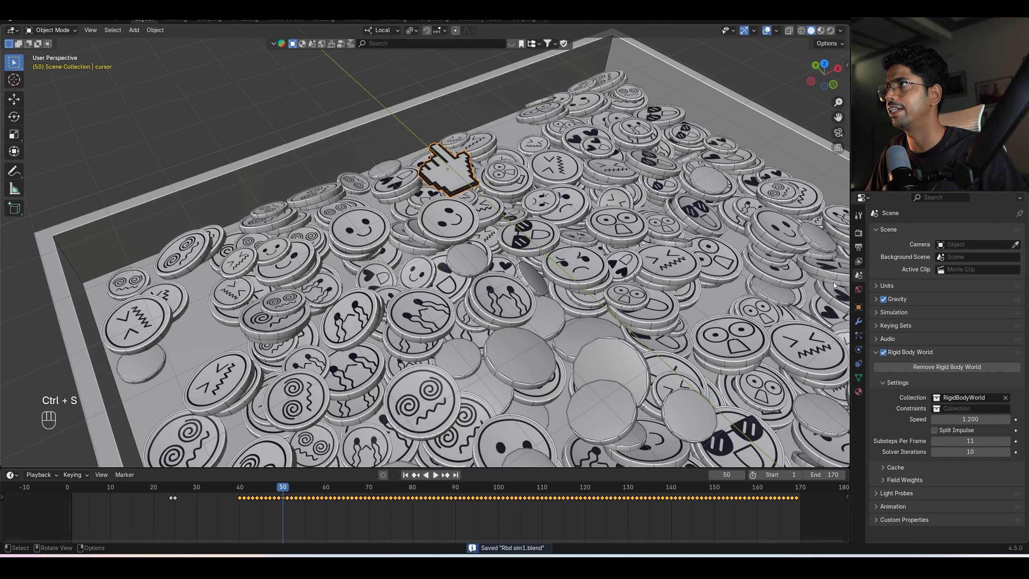
click(407, 475)
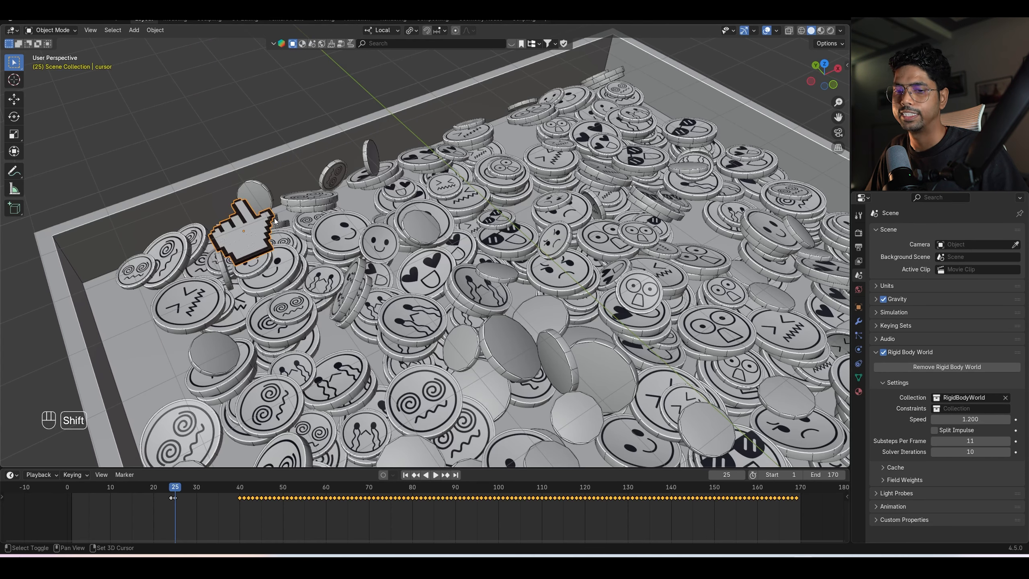
Snap the 3D cursor to the hand object and add a Force type force field there.
key(shift+s)
click(274, 283)
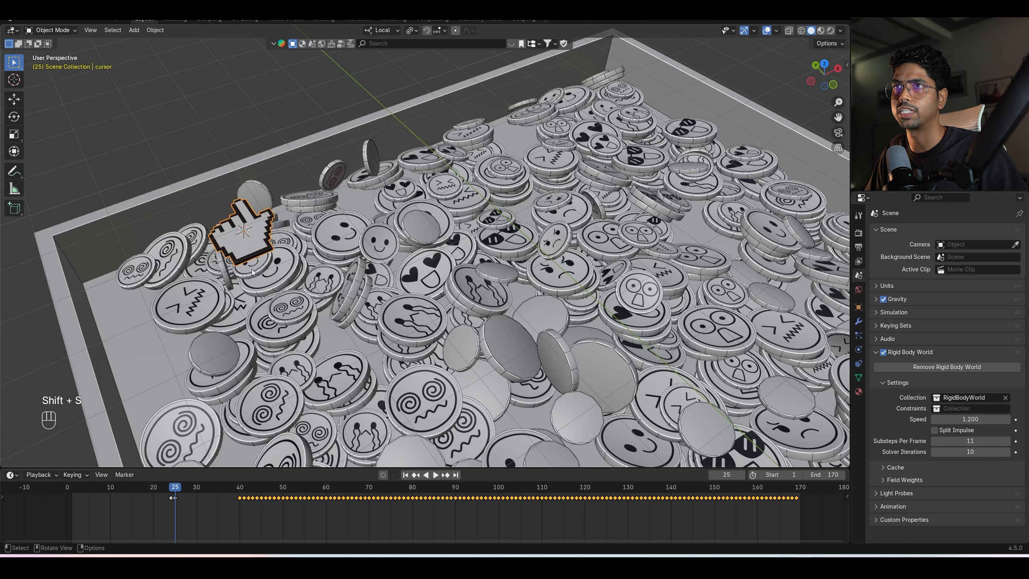
middle_drag(252, 269, 334, 262)
key(shift+a)
mouse_move(330, 262)
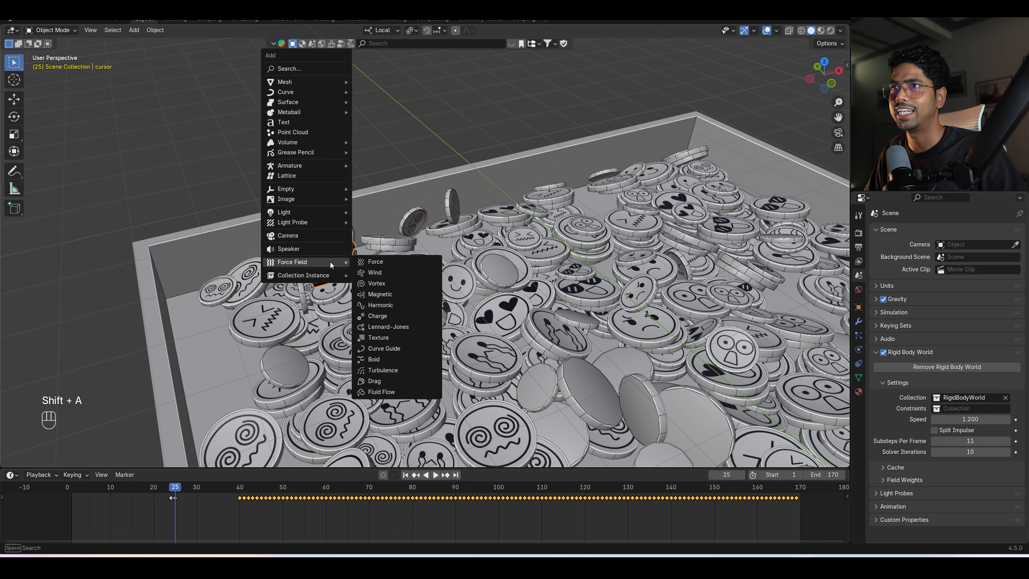
click(376, 263)
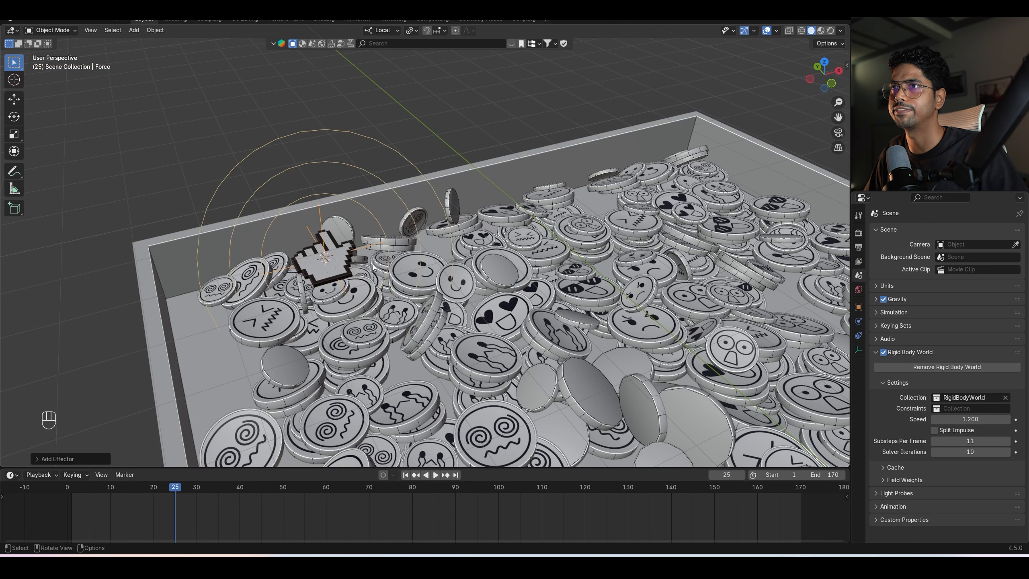
Parent the force field to the hand and play the simulation to frame 52.
shift+click(334, 271)
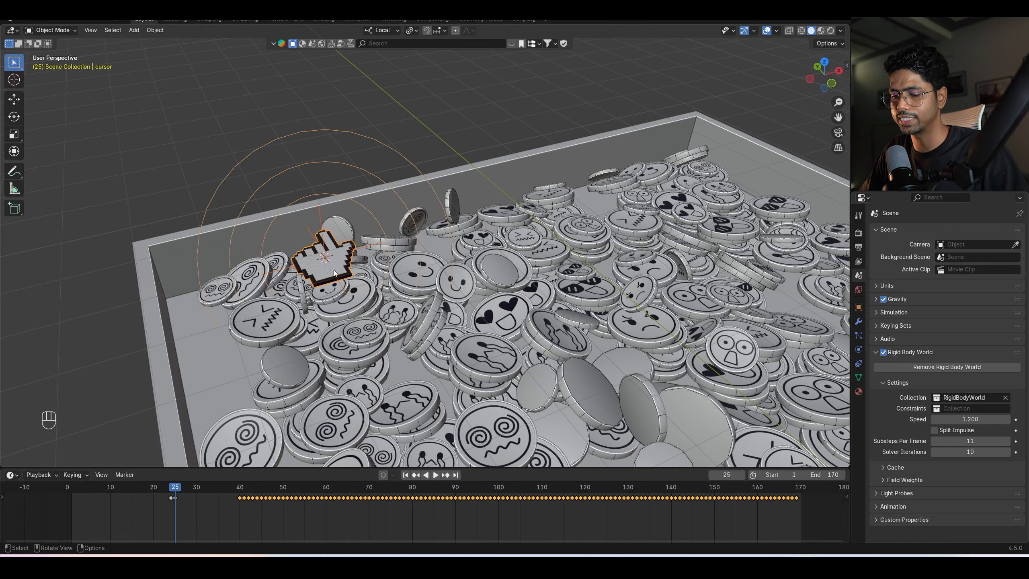
key(ctrl+p)
click(334, 271)
key(space)
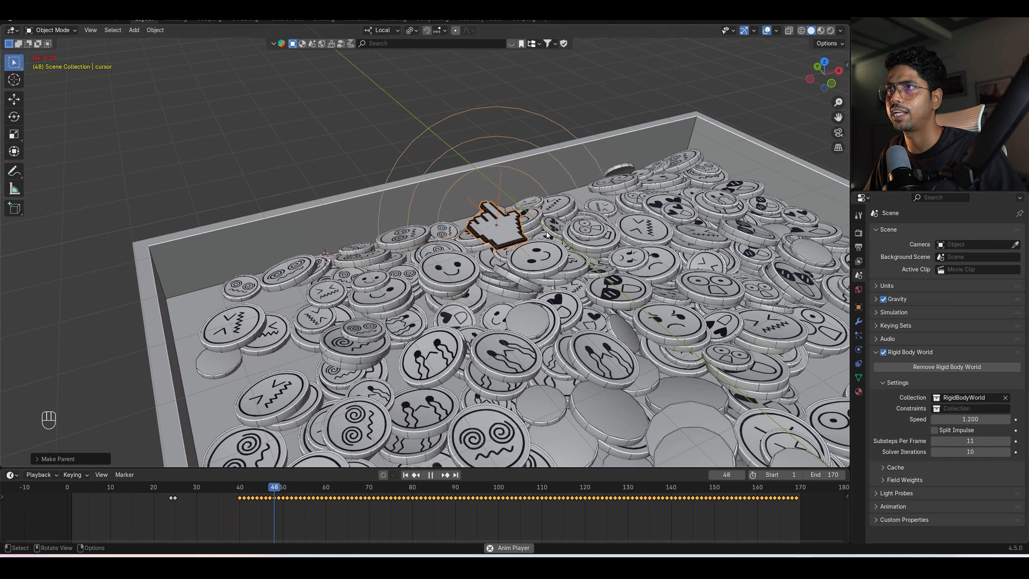
key(space)
mouse_move(558, 240)
middle_down()
mouse_move(567, 227)
mouse_move(552, 246)
middle_up()
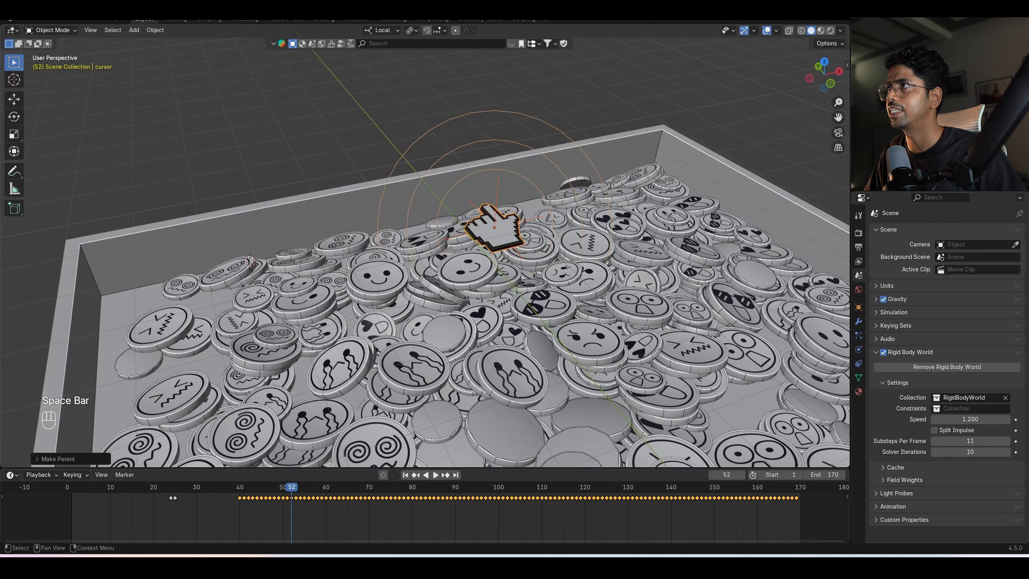
Select the Force object and set its force field strength to 50 in its physics settings.
click(895, 110)
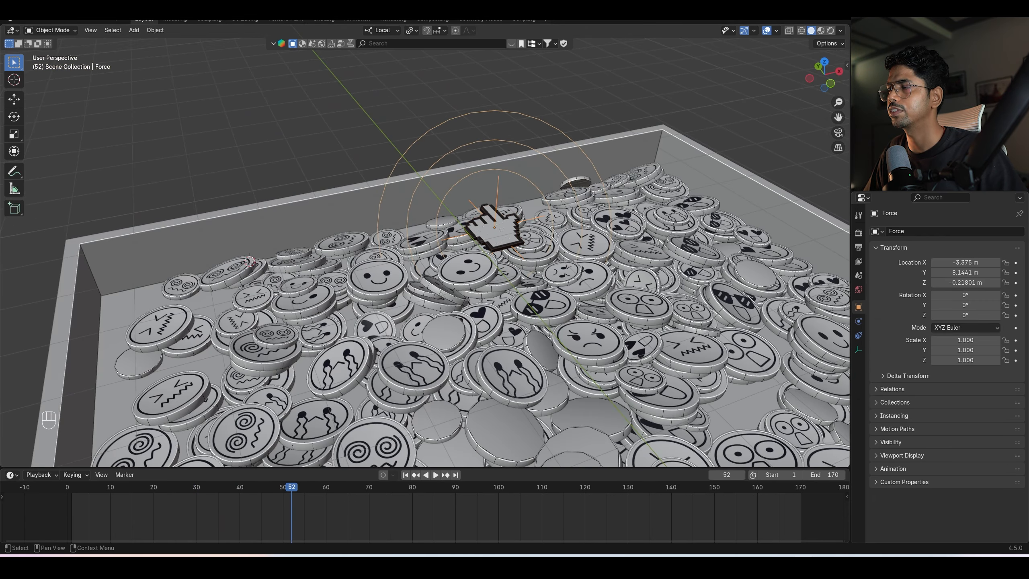
click(859, 322)
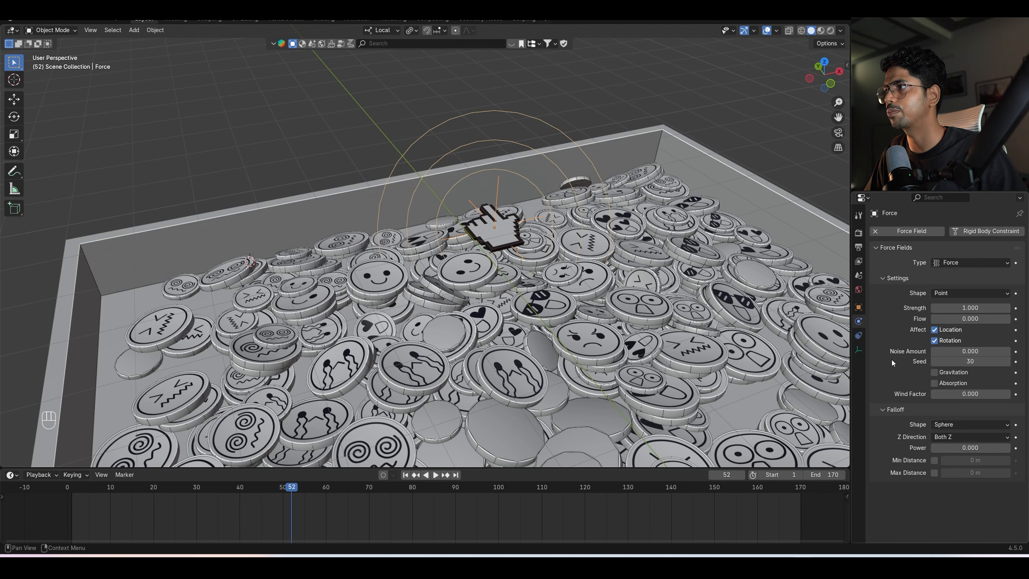
click(961, 308)
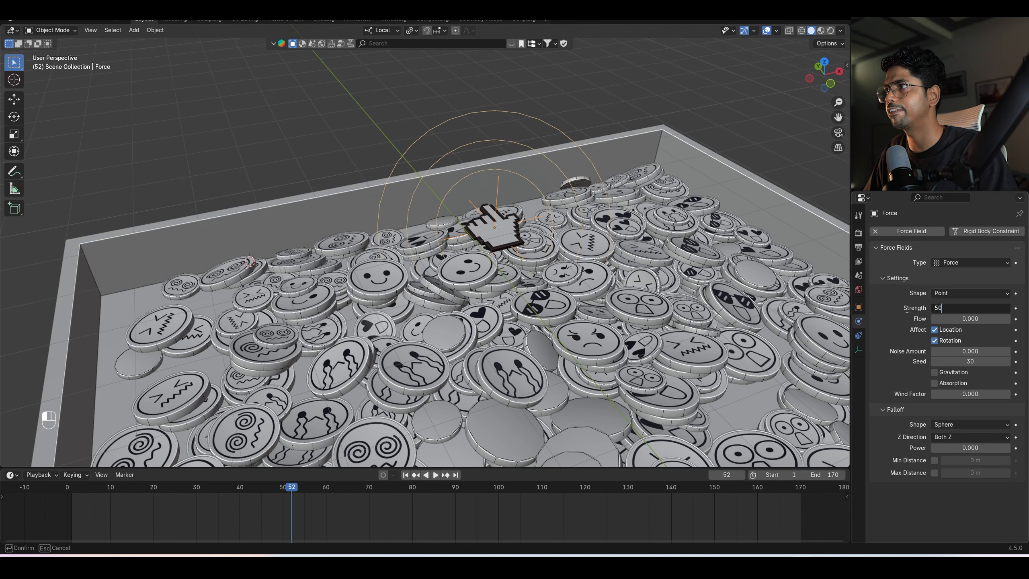
key(Return)
Play the simulation from the first frame with a wider view to examine the force's effect on the discs, and return to frame 1.
click(406, 475)
key(space)
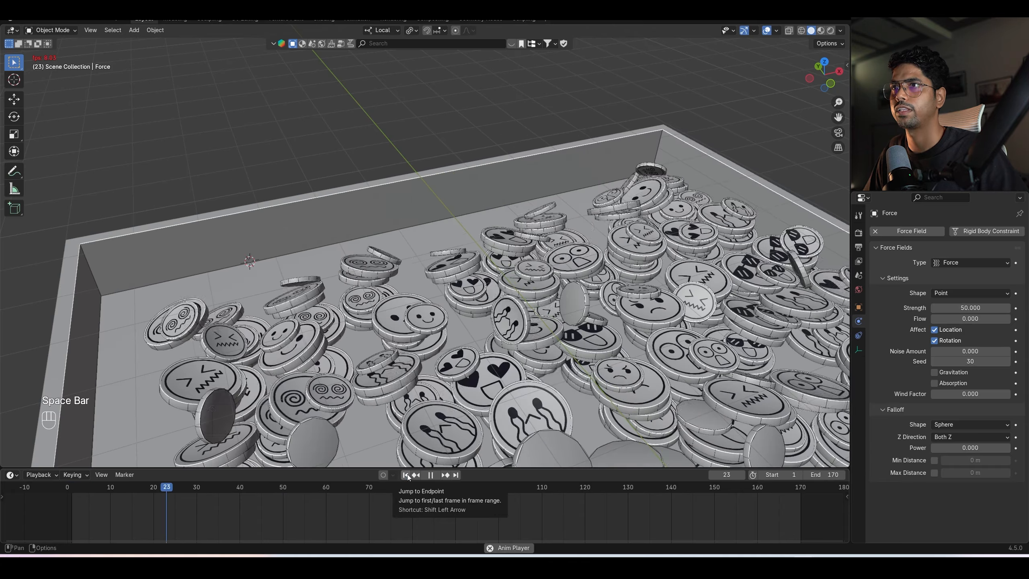
scroll(493, 331, down, 6)
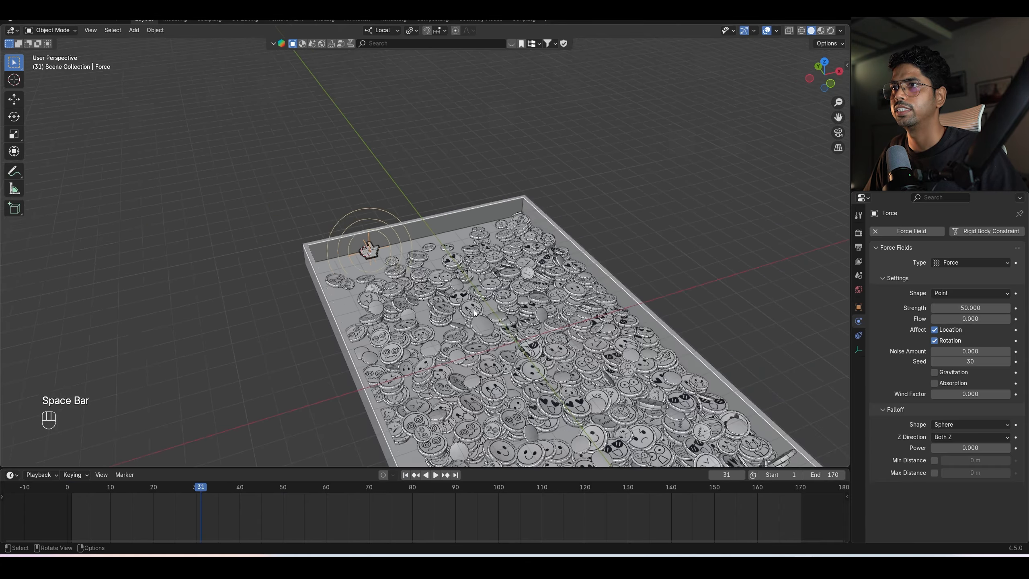
key(space)
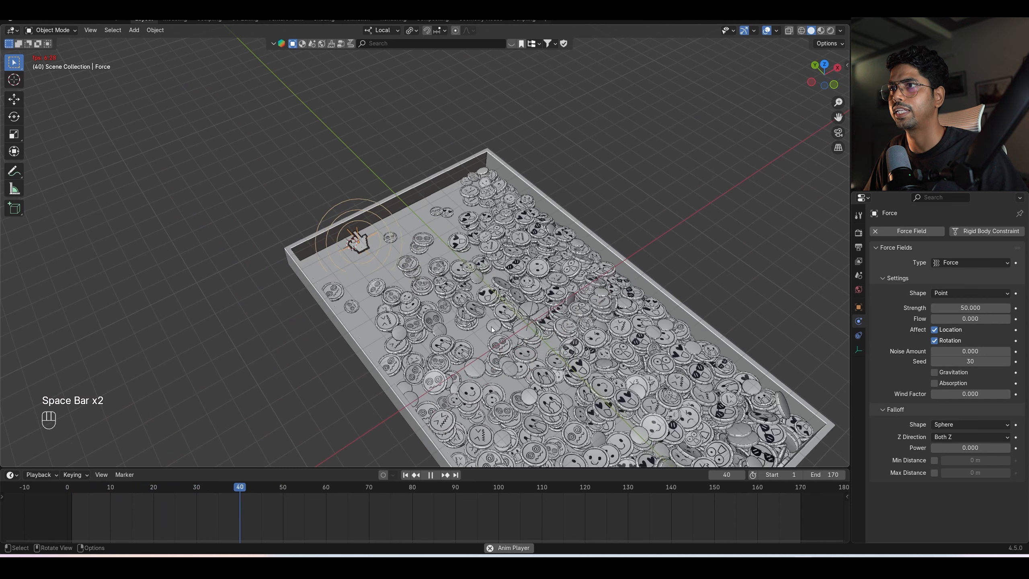
key(space)
key(space)
key(space)
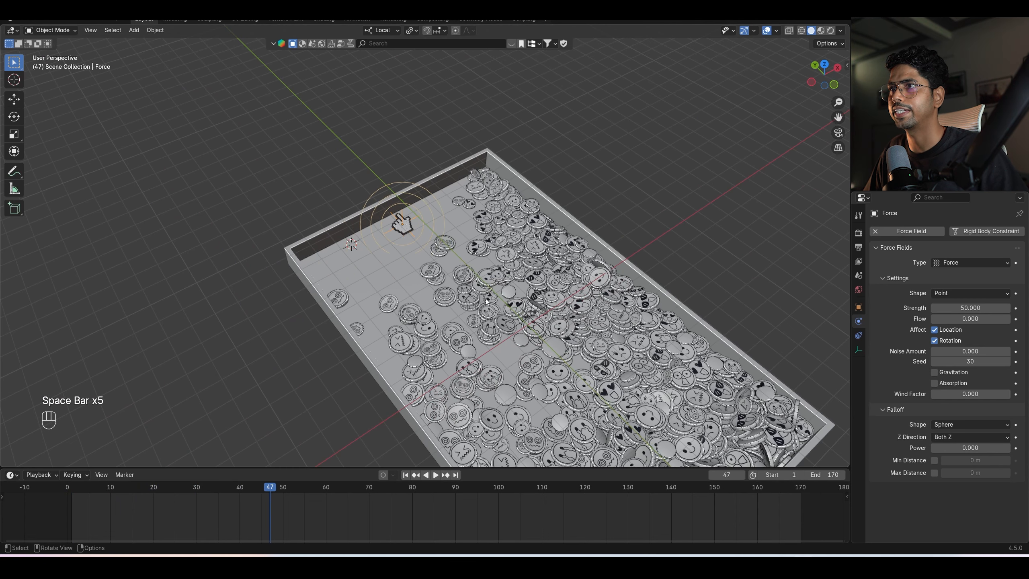
key(space)
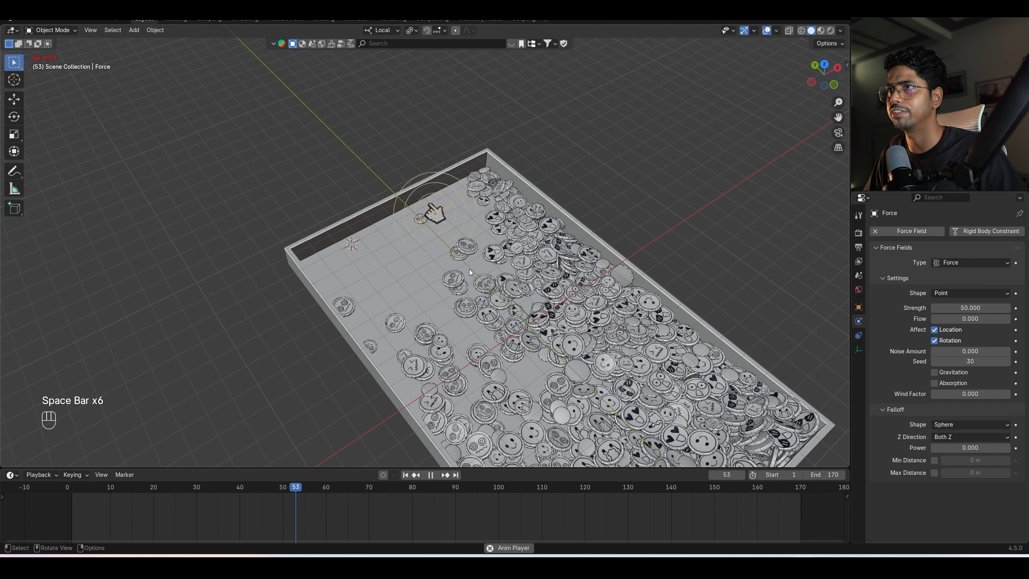
key(space)
click(405, 475)
middle_drag(417, 268, 417, 268)
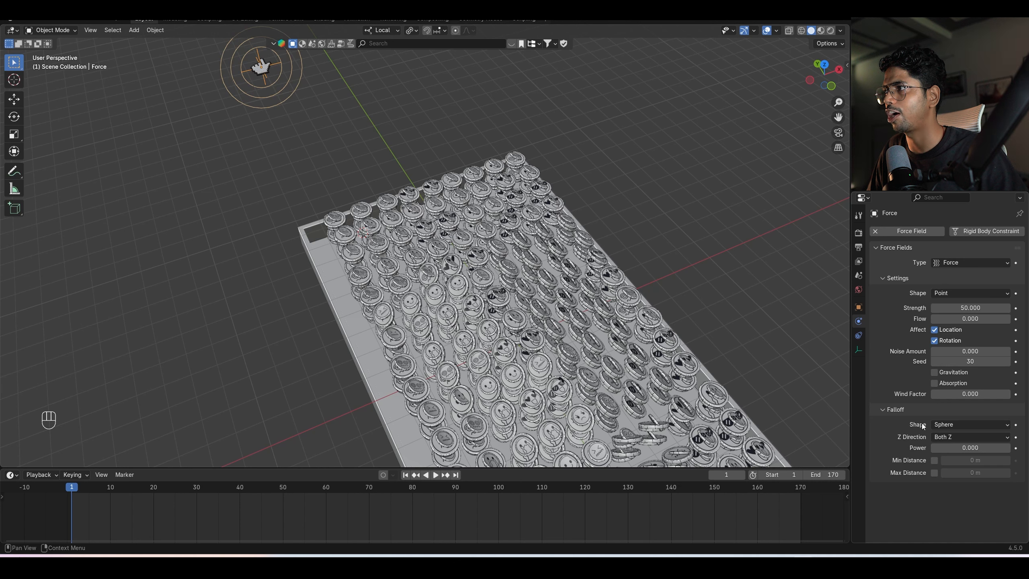
Enable the force field falloff's maximum distance and set it to 1.18 m.
click(938, 425)
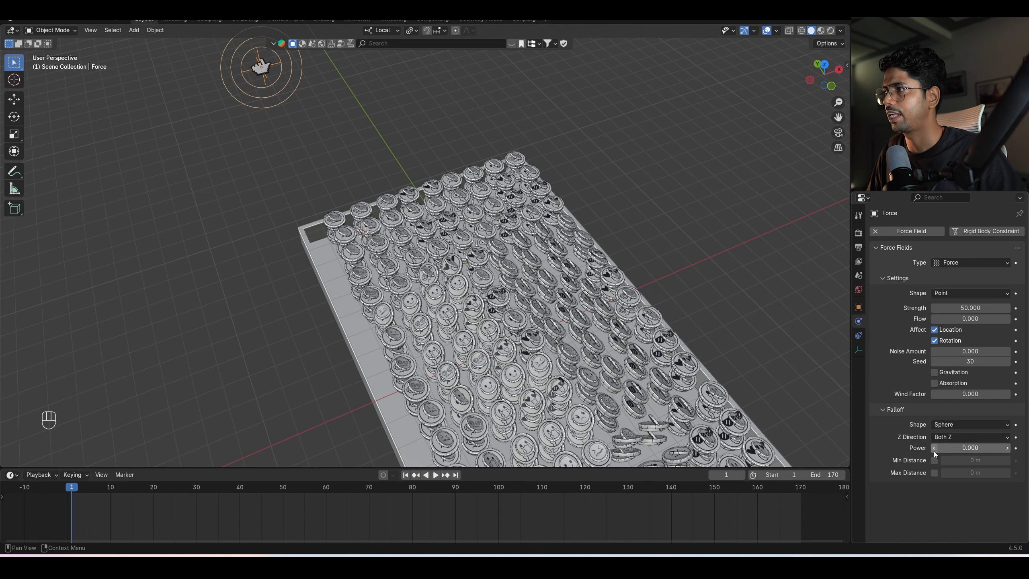
click(934, 472)
click(972, 473)
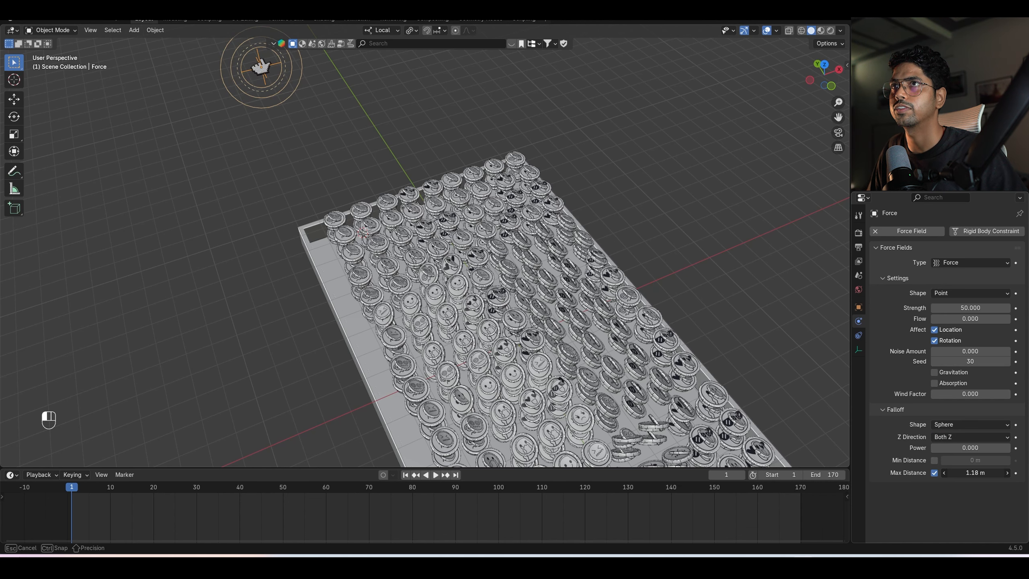
Play the simulation to frame 57 to examine how the distance-limited force moves the discs around the hand.
shift+middle_drag(251, 43, 279, 104)
key(space)
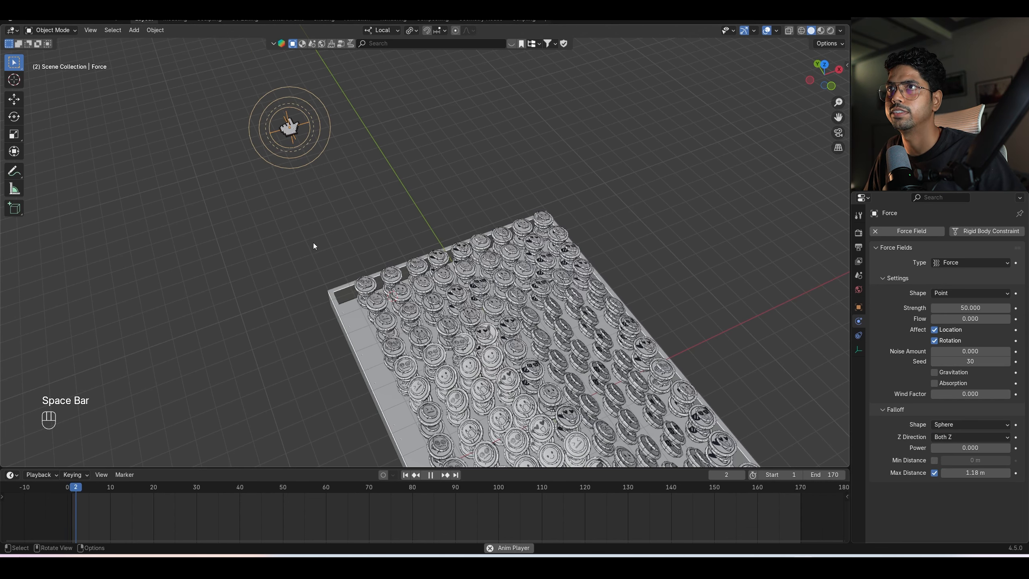
shift+middle_drag(297, 273, 397, 283)
scroll(398, 283, up, 2)
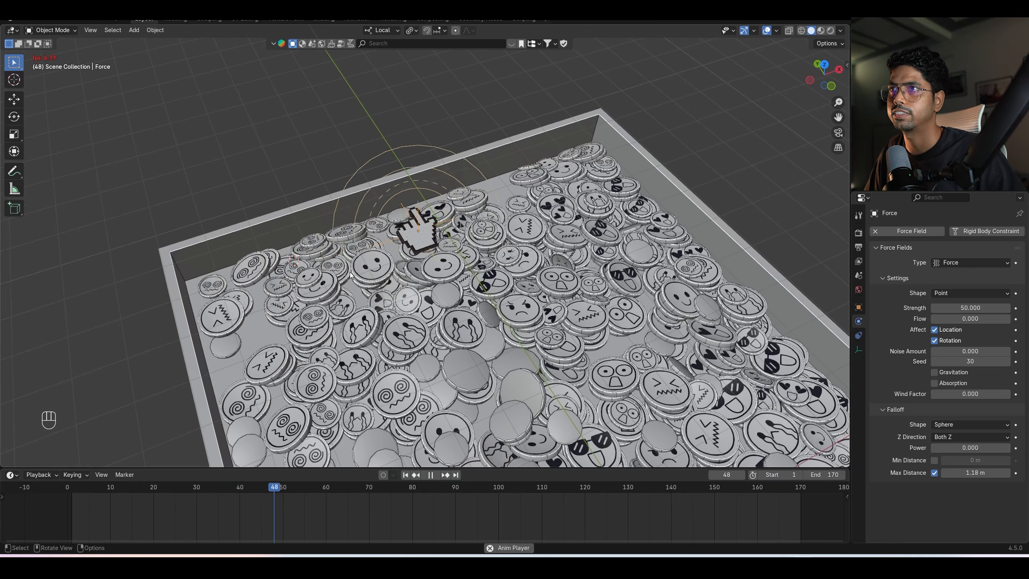
key(space)
Viewing the hand from the side, set the force field's maximum distance to 1.5 m and its flow to 1.
middle_drag(827, 448, 557, 278)
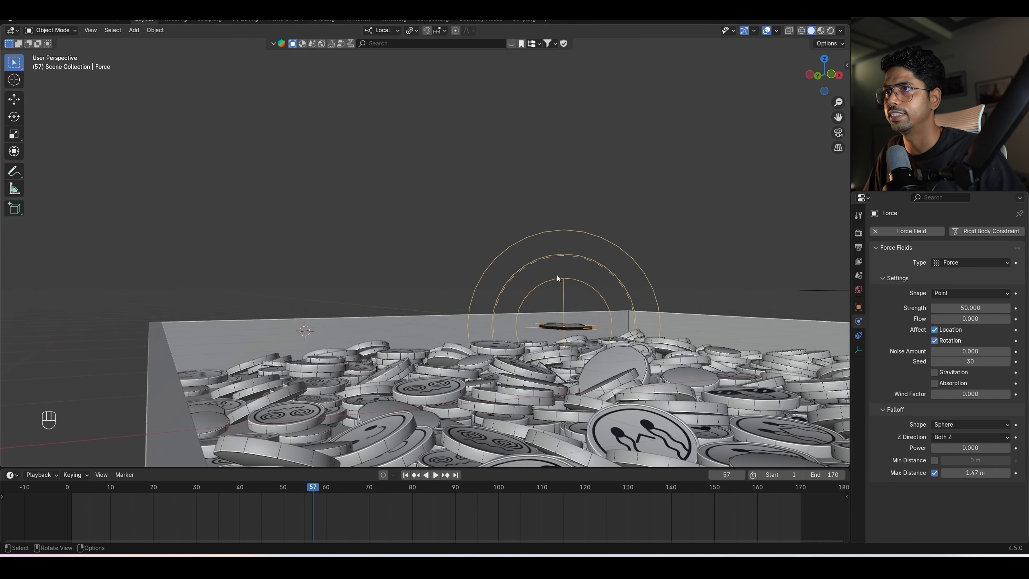
middle_drag(536, 368, 454, 366)
shift+middle_drag(454, 366, 348, 352)
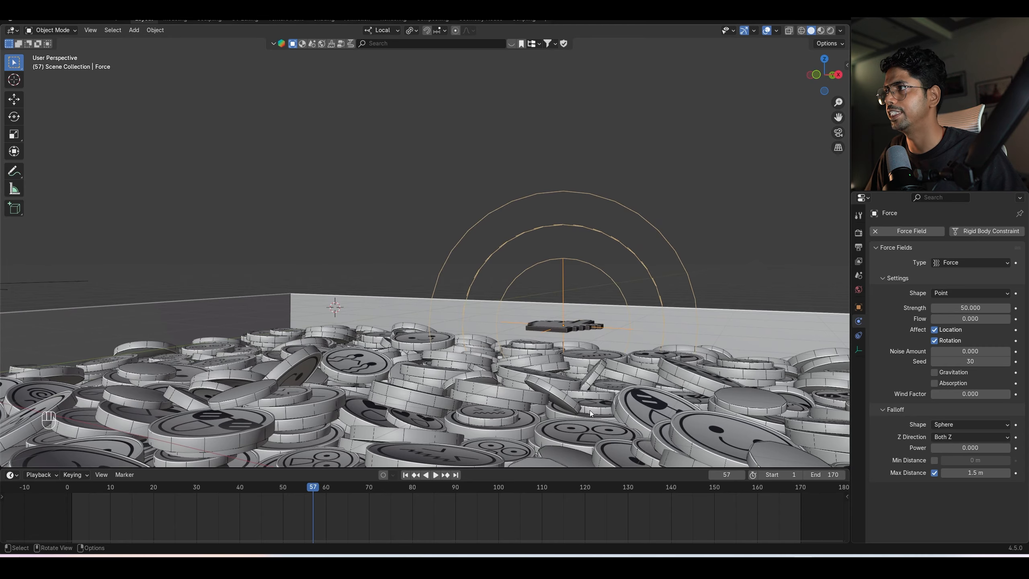
middle_drag(590, 414, 616, 421)
click(957, 319)
text(1)
key(Return)
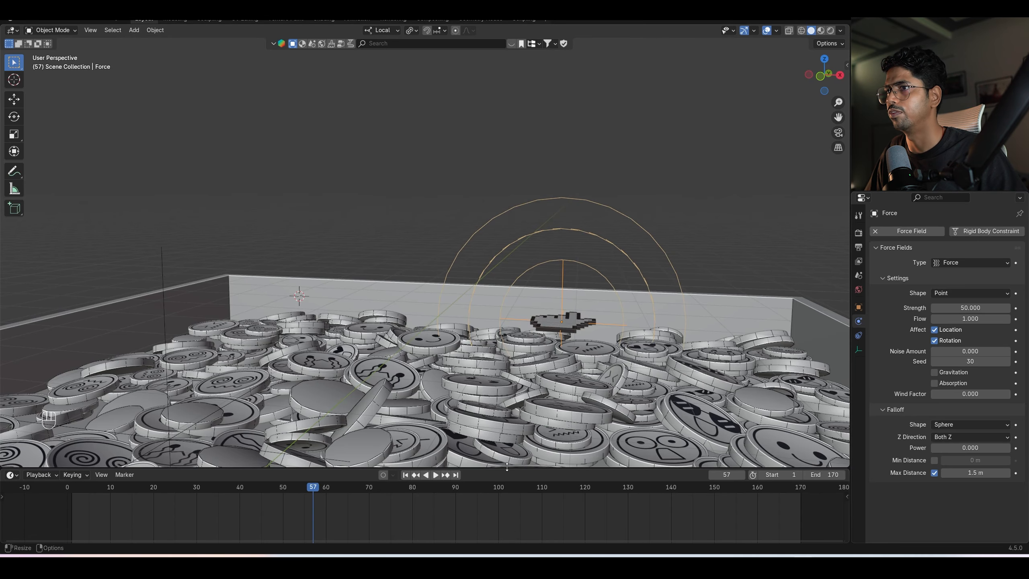
Replay the simulation from the first frame to frame 53 to check the discs around the hand.
click(405, 476)
scroll(461, 374, down, 3)
middle_drag(461, 374, 564, 410)
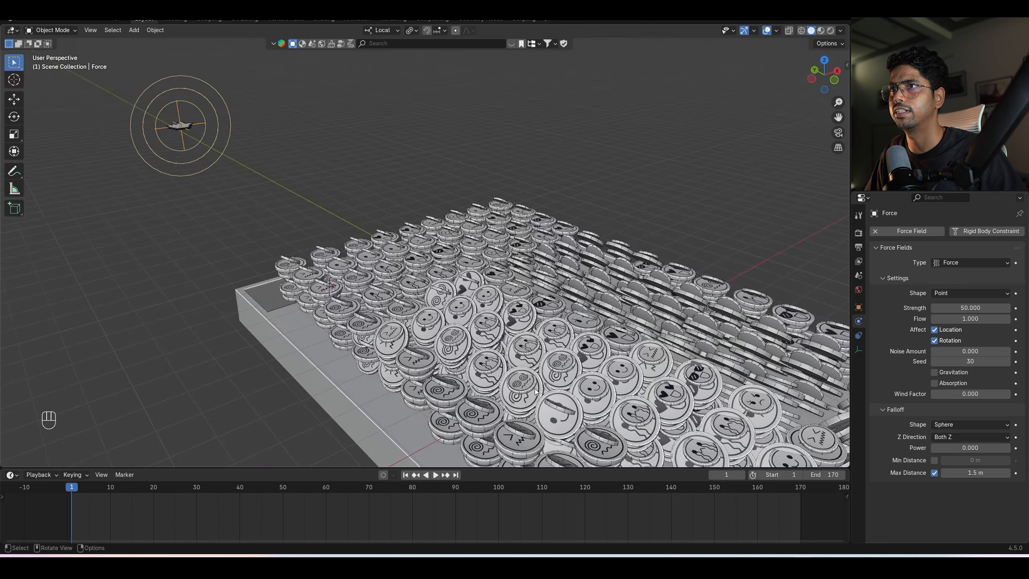
key(space)
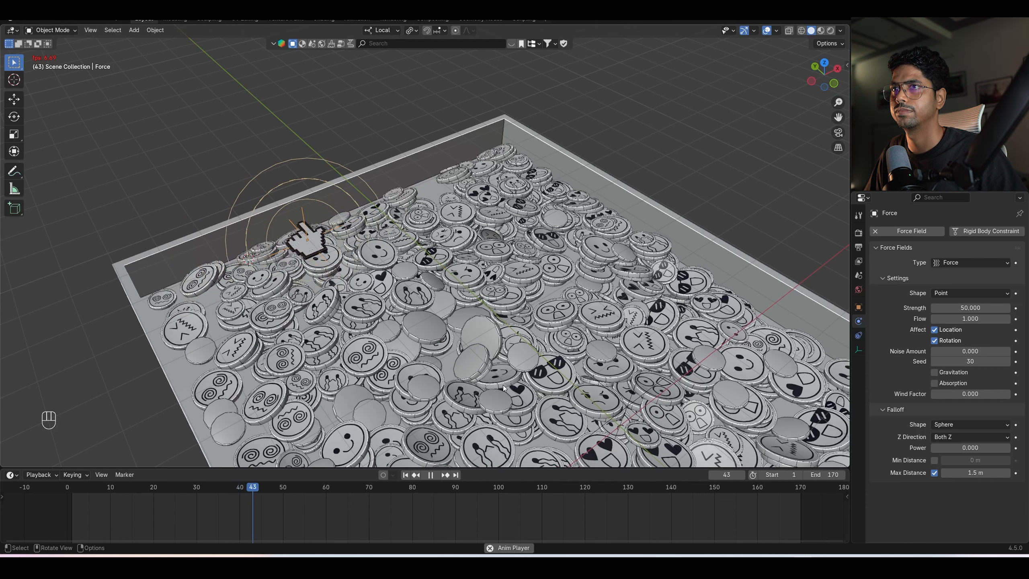
key(space)
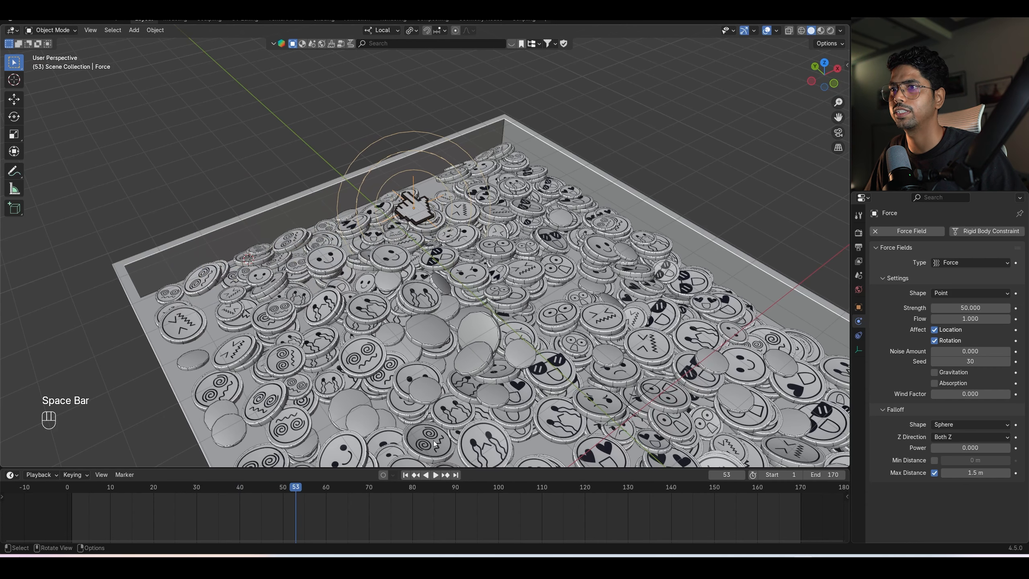
Set the force field's strength to 100 and return to the first frame.
click(967, 308)
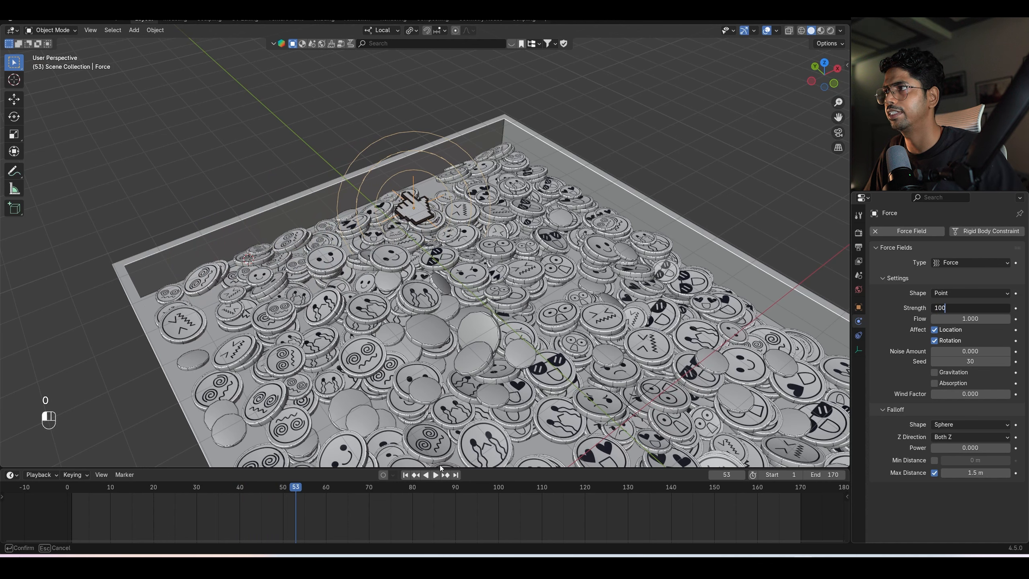
text(100)
key(Return)
key(shift+Left)
Enable a minimum distance of 0.01 m for the force field's falloff and set its strength to 500.
click(934, 461)
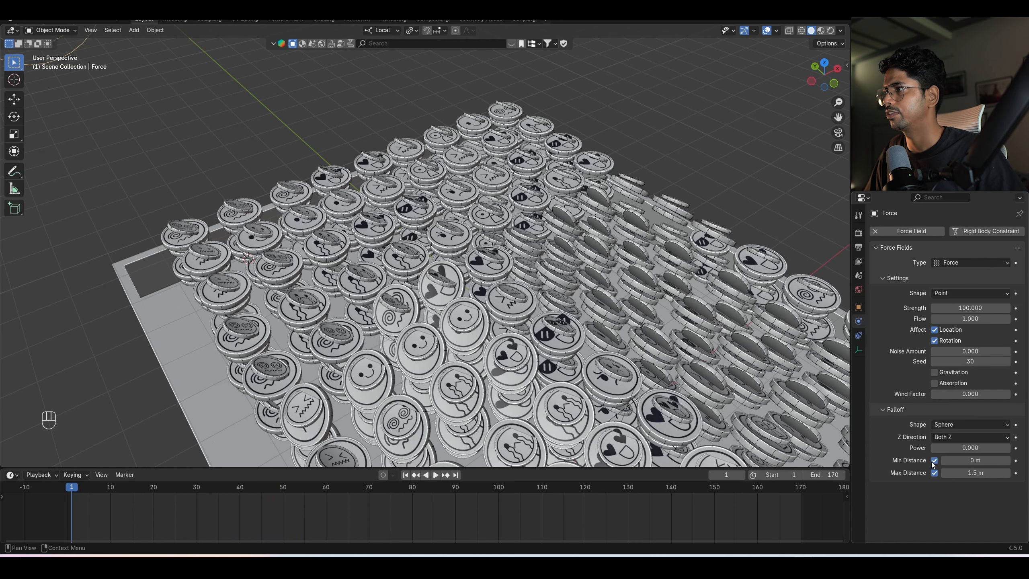
click(952, 461)
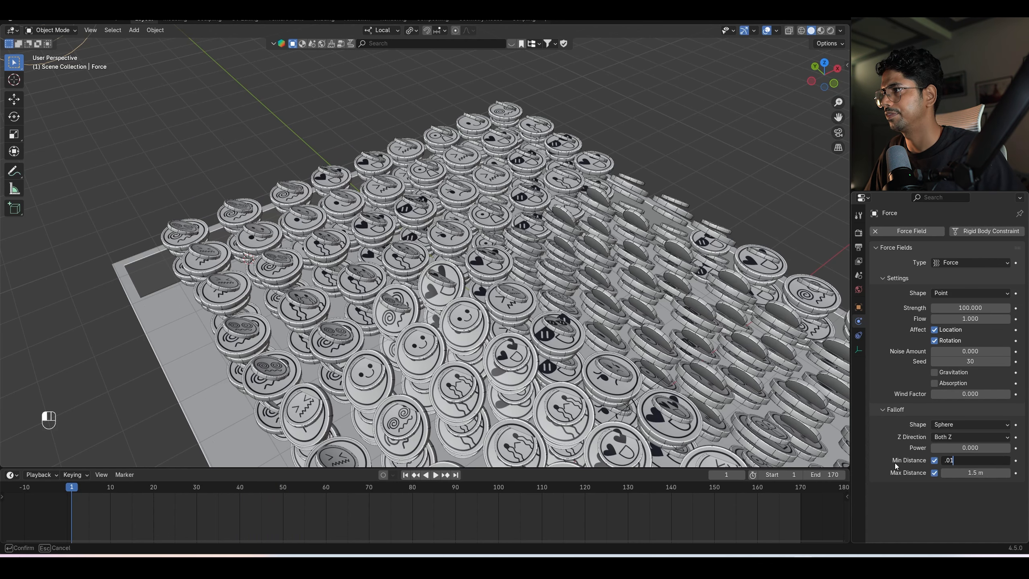
text(.01)
key(Return)
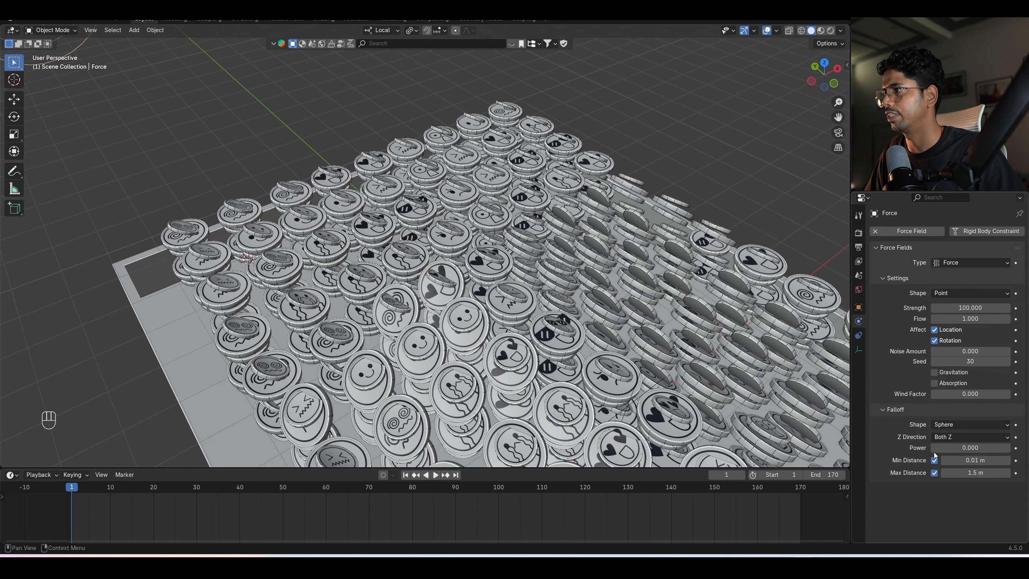
click(967, 308)
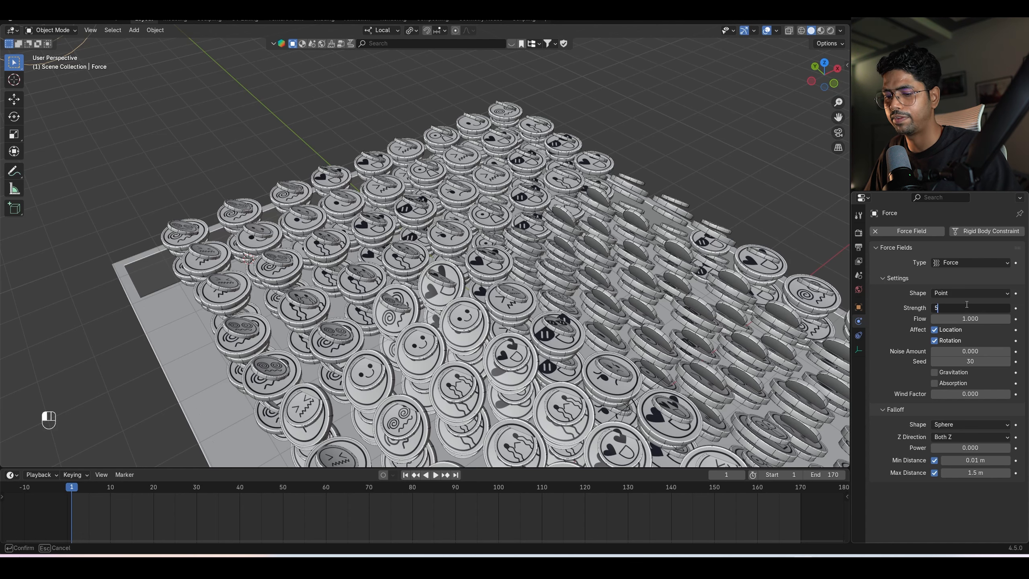
text(500)
key(Return)
Play the simulation to frame 128, watching the hand push the discs from the top view.
key(space)
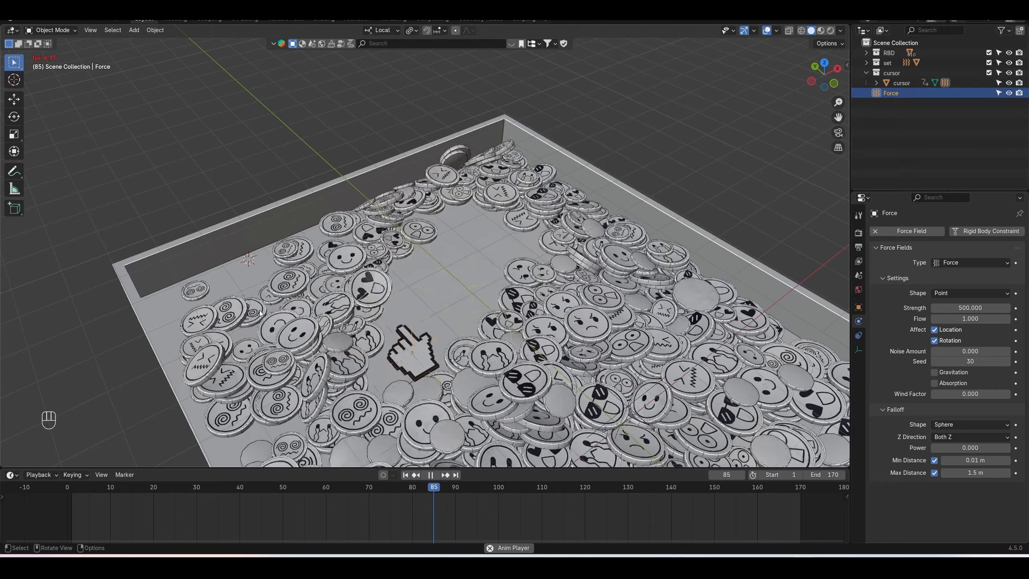
scroll(380, 302, down, 3)
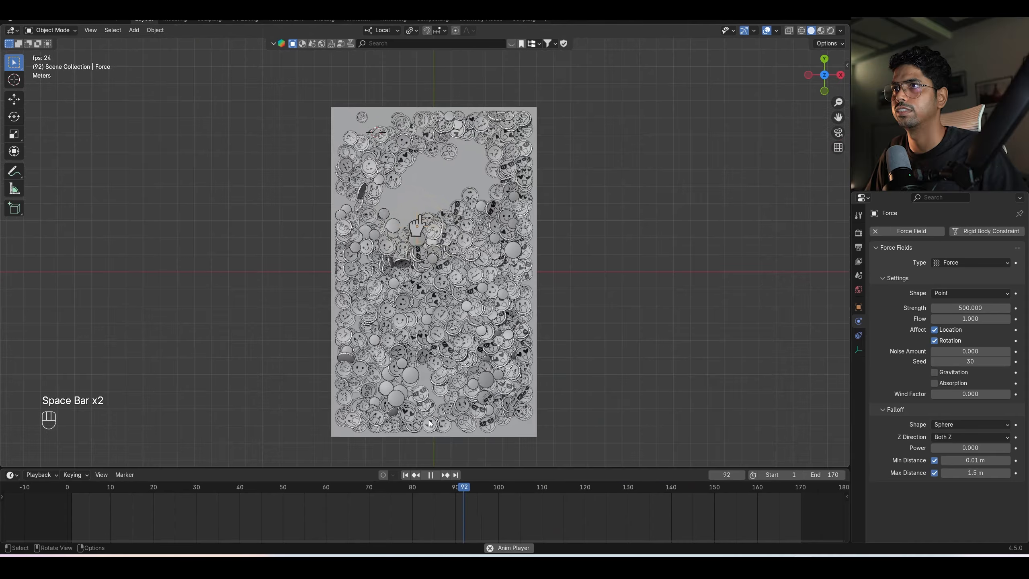
key(space)
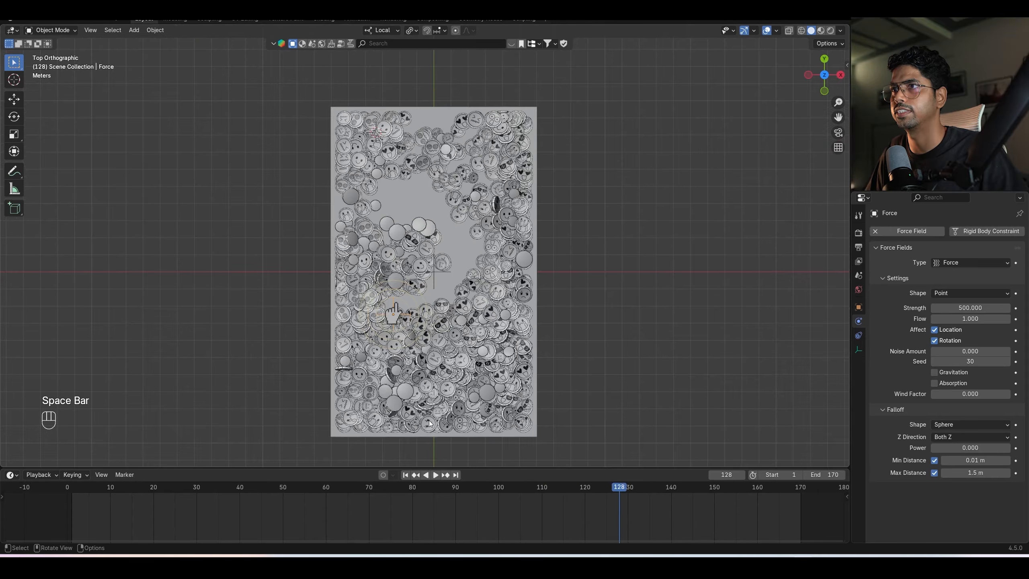
Save the file and switch the viewport to rendered shading.
key(ctrl+s)
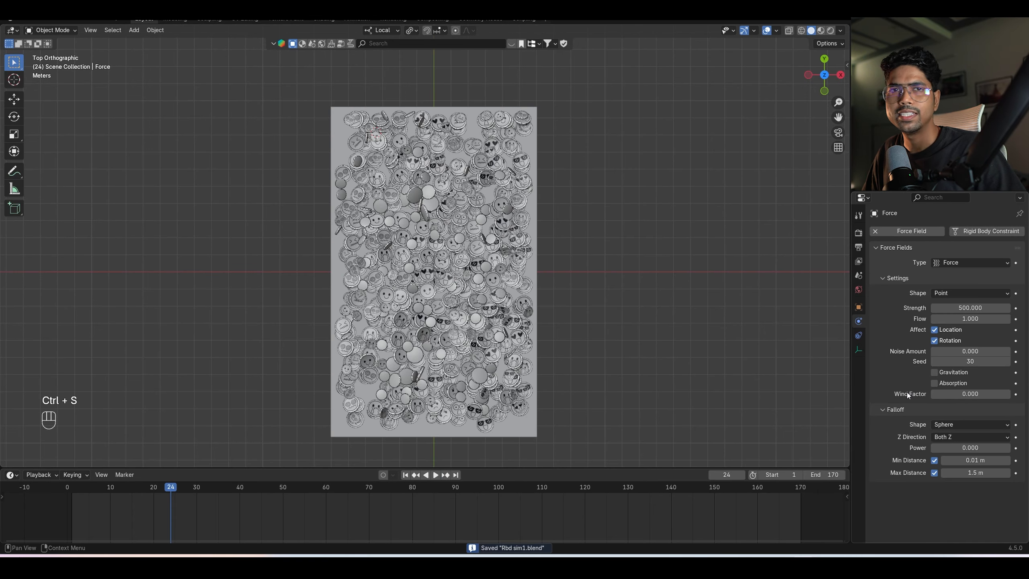
click(834, 33)
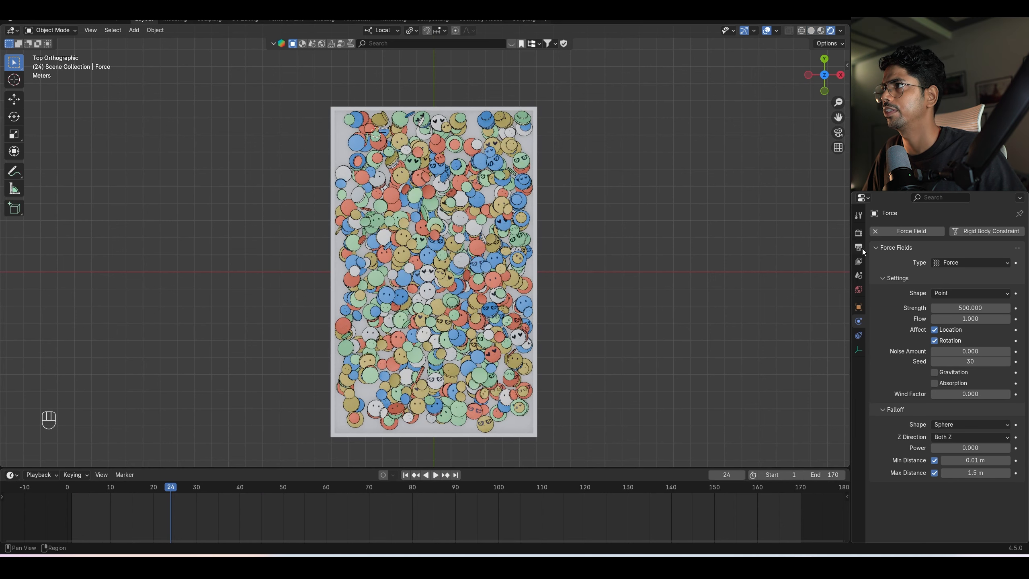
Set the render engine to Cycles with GPU Compute as the device and return the viewport to solid shading.
click(859, 233)
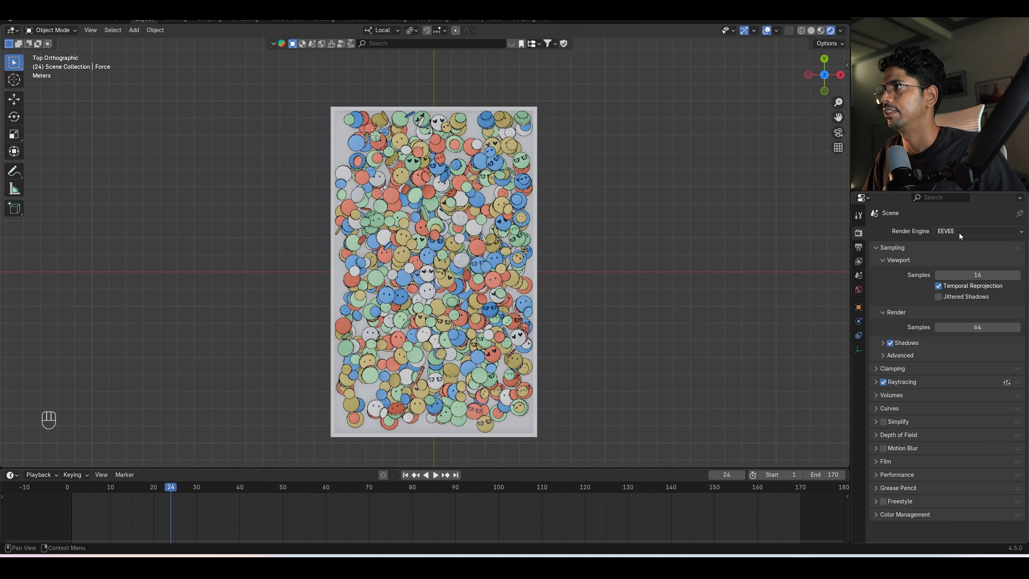
click(959, 233)
click(959, 263)
click(963, 257)
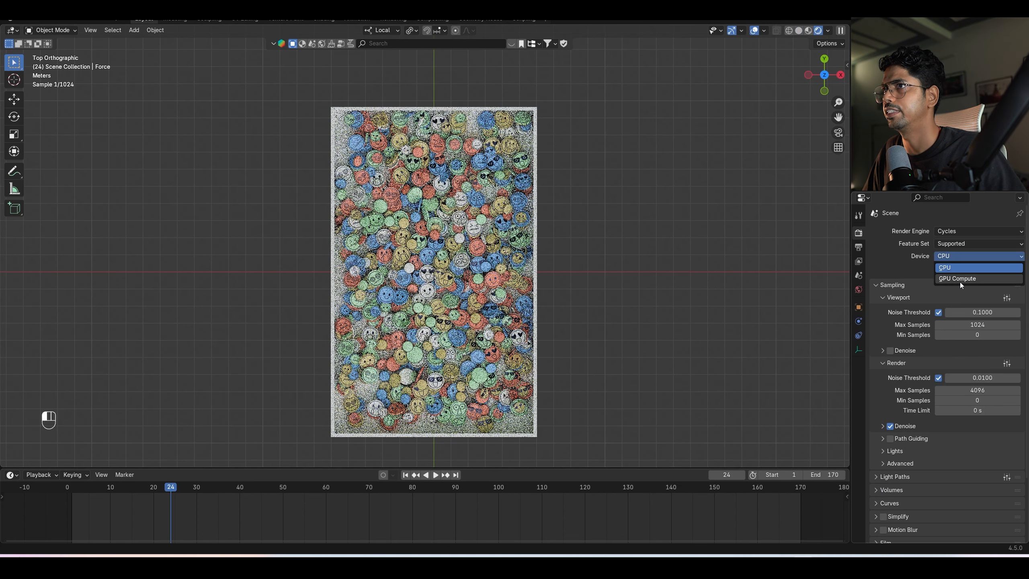
click(961, 279)
click(799, 33)
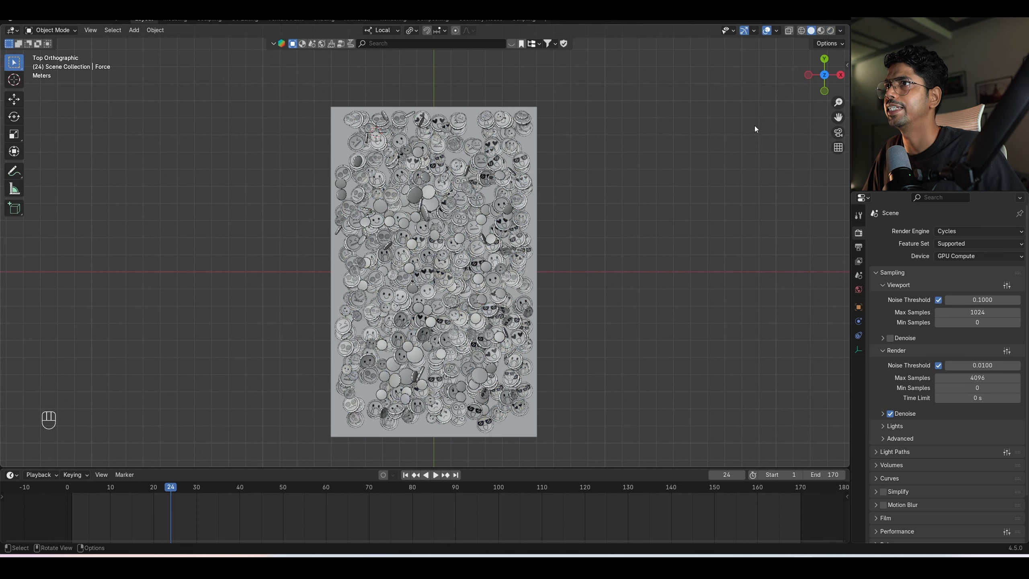
Save the file and bake all dynamics in the scene's rigid body world cache.
key(ctrl+s)
click(861, 277)
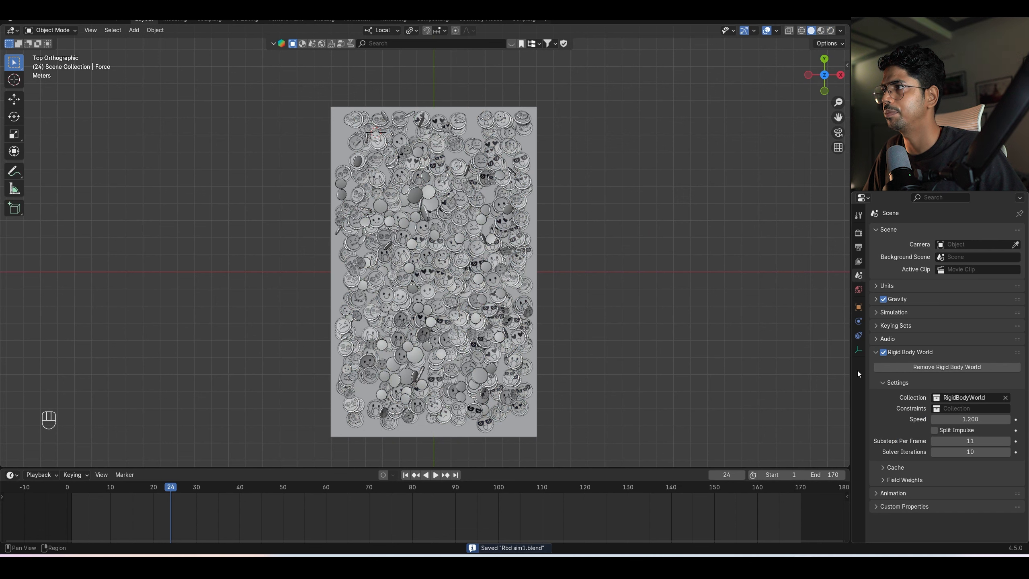
click(888, 468)
scroll(912, 474, down, 3)
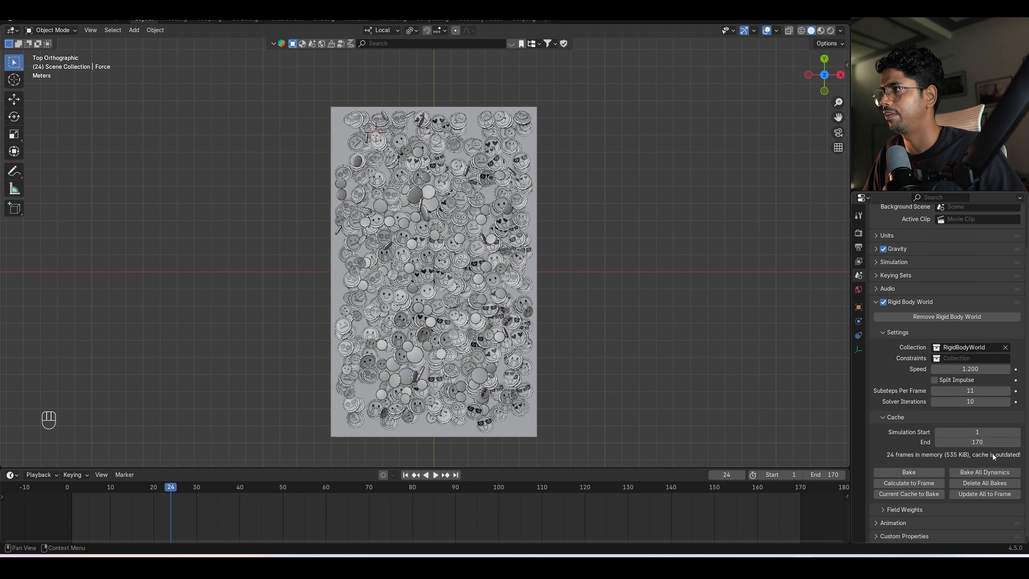
click(972, 473)
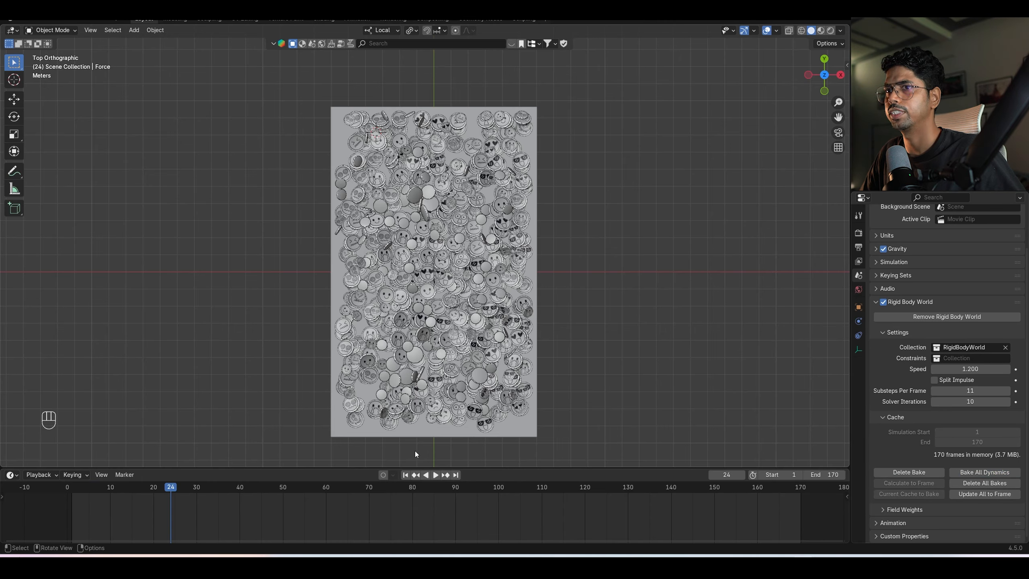
Review the baked simulation up to frame 37 and make 37 the start frame of the playback range.
key(space)
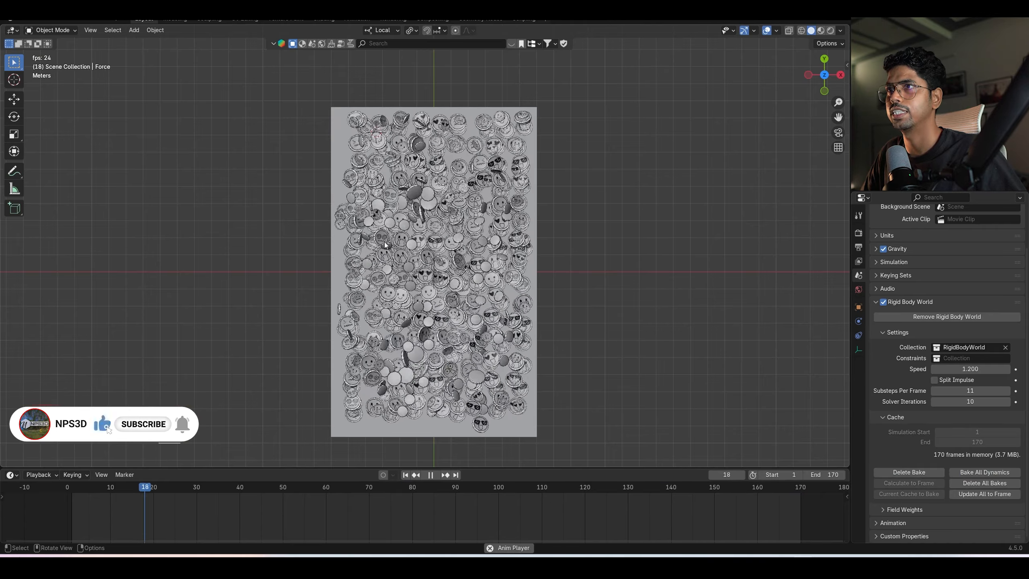
key(space)
drag(192, 499, 226, 489)
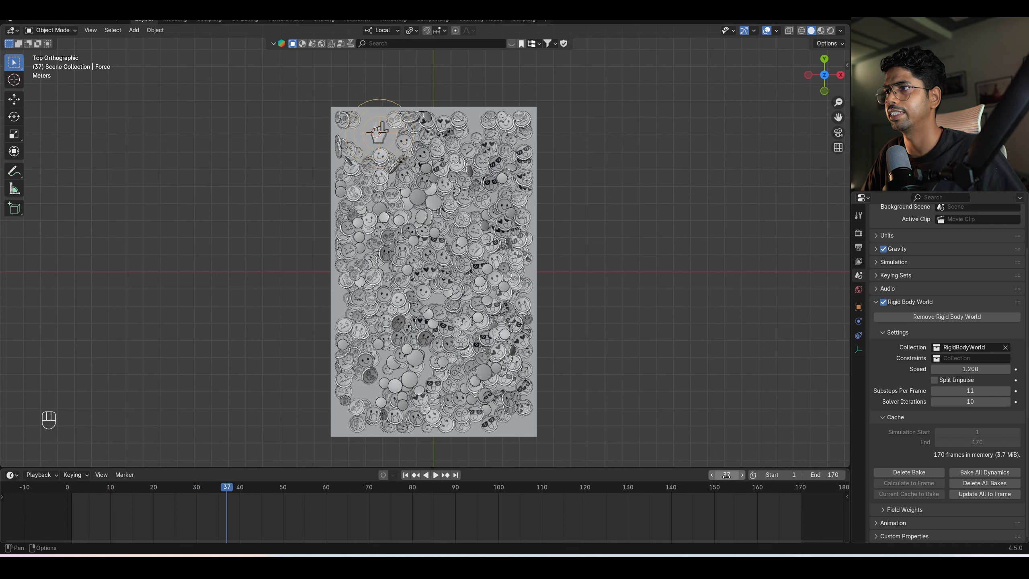
key(Return)
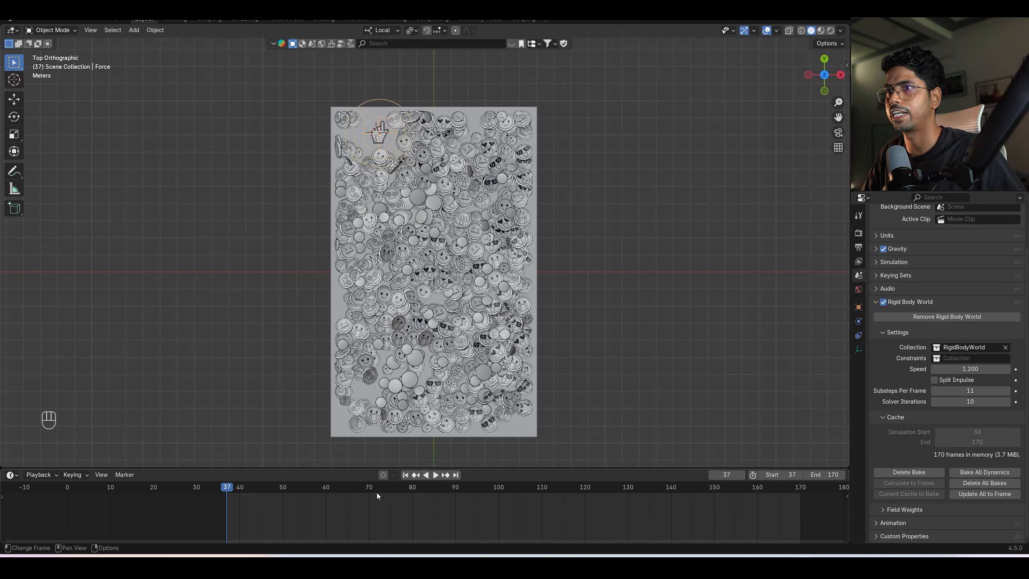
Hide the bg tray object of the set collection in the viewport and replay the simulation to frame 79.
key(space)
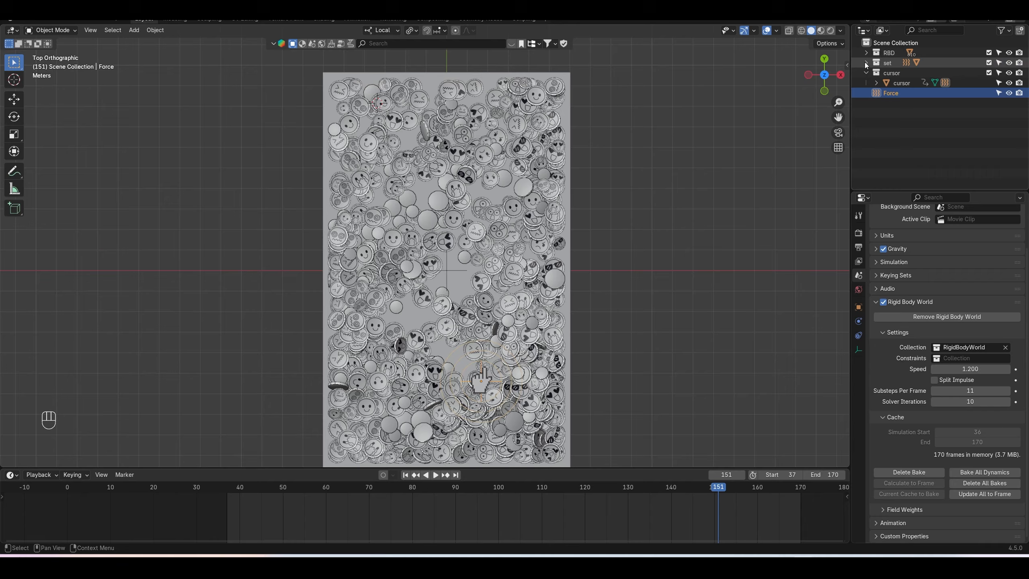
click(866, 64)
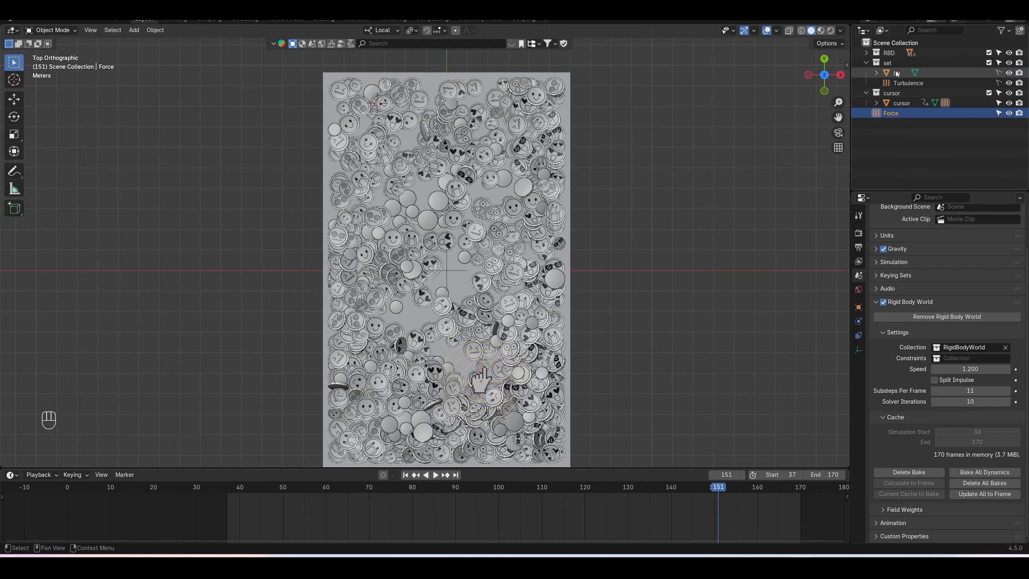
click(1010, 74)
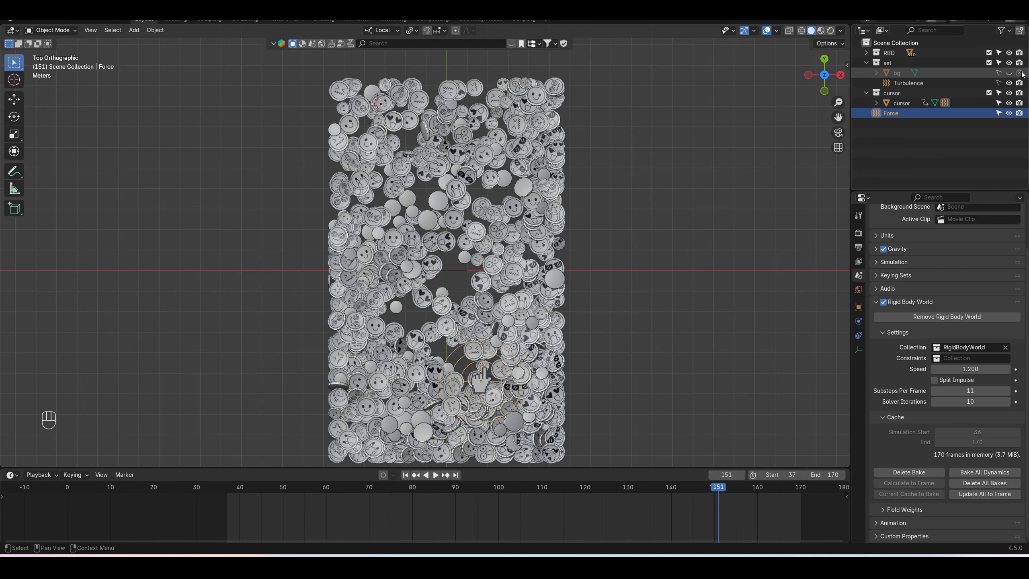
key(space)
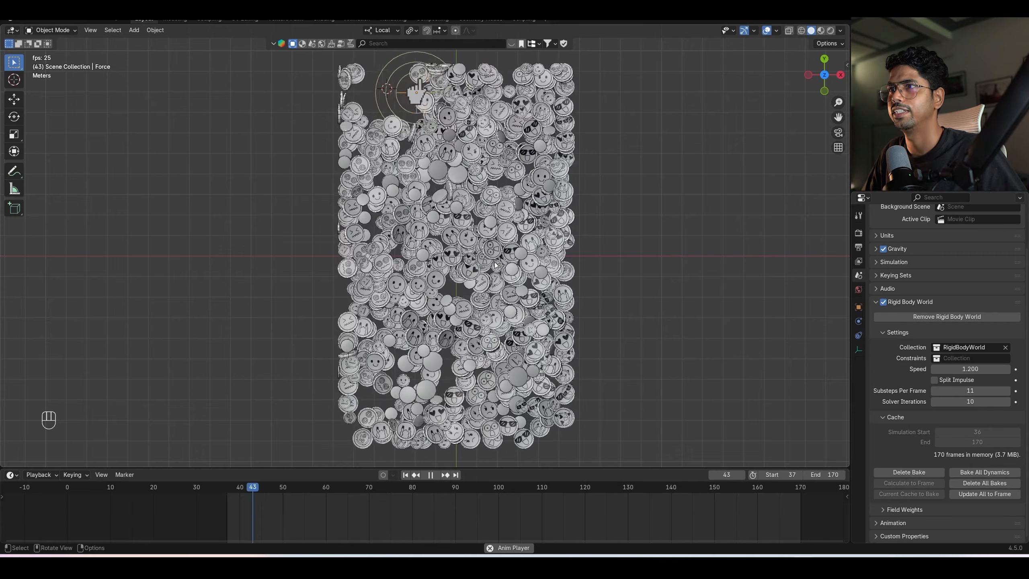
key(space)
shift+middle_drag(559, 281, 557, 239)
Play the simulation to frame 105 in rendered shading, save the file and collapse the Rigid Body World settings.
click(831, 30)
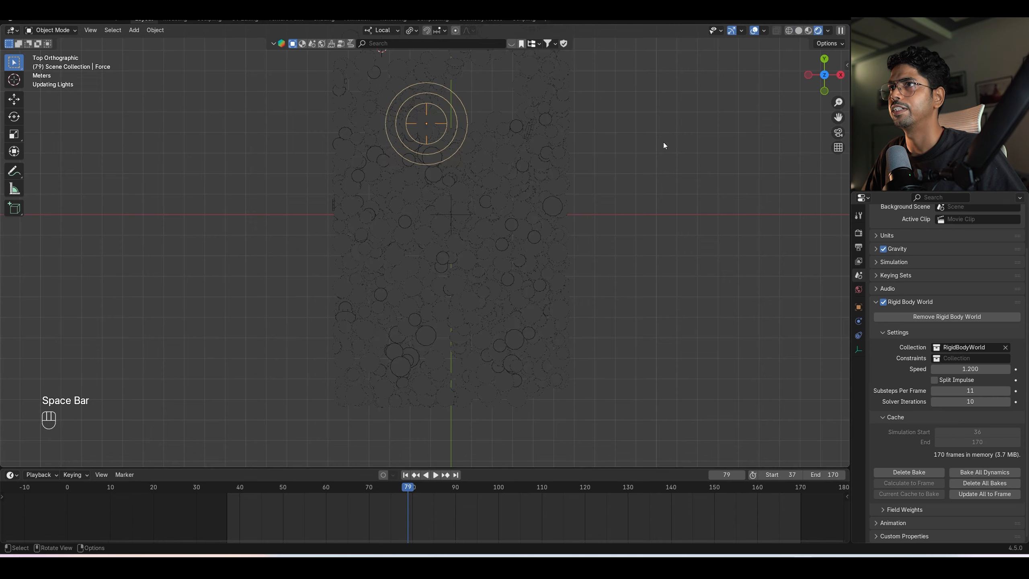
key(space)
key(space)
key(ctrl+s)
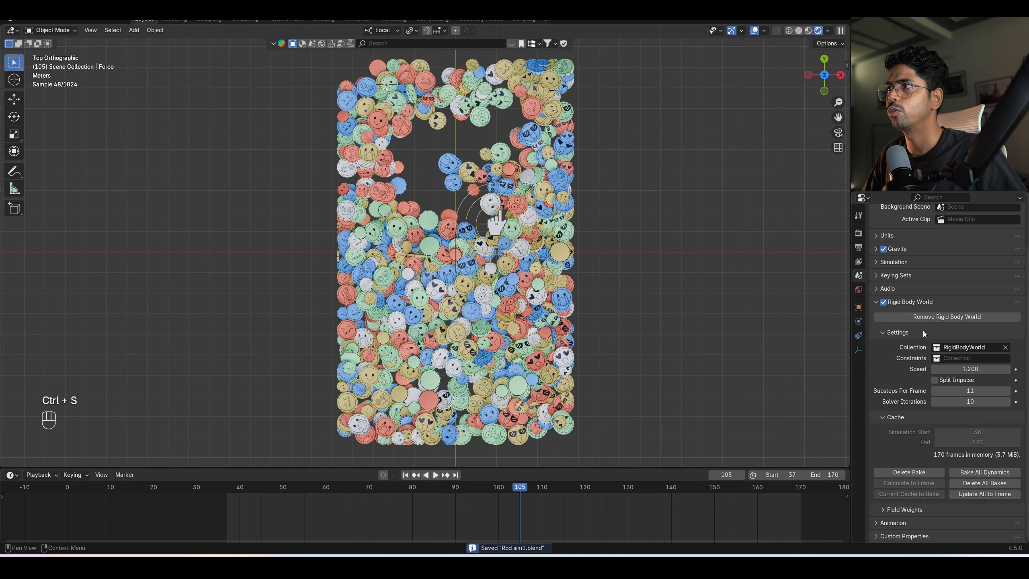
click(883, 332)
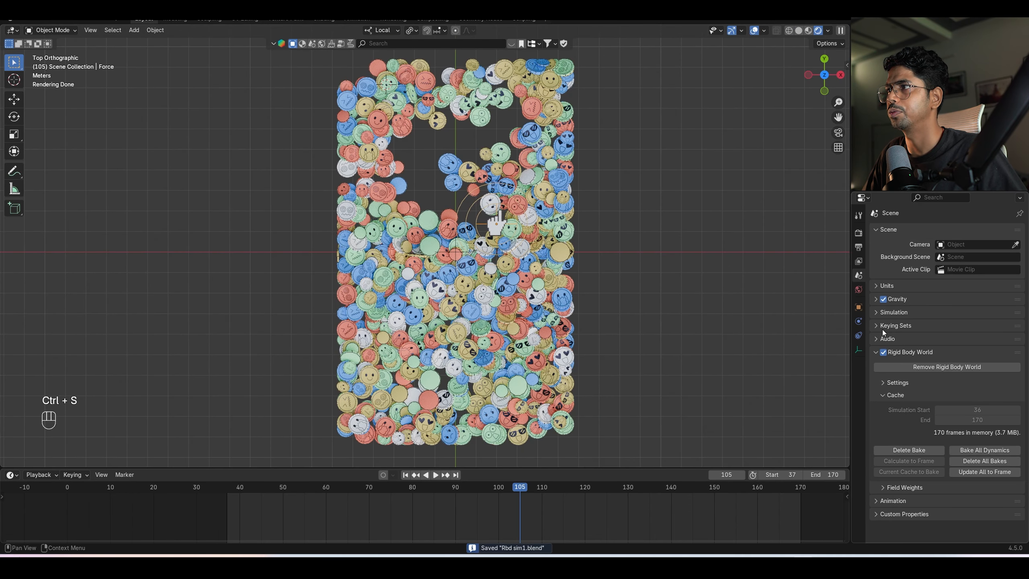
click(875, 351)
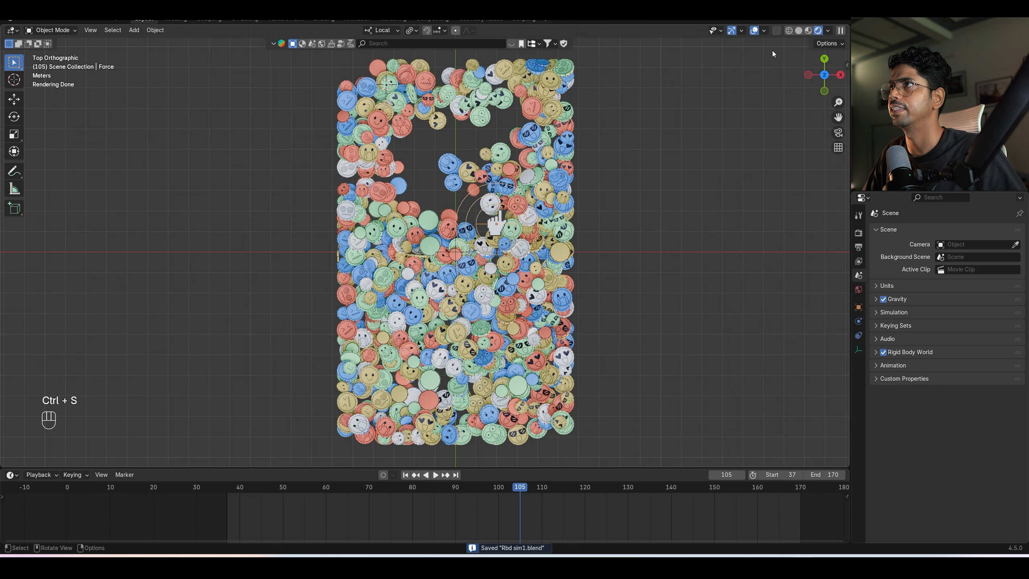
Enable viewport denoising, light the rendered view with the scene world at frame 133, and save the file.
key(space)
key(space)
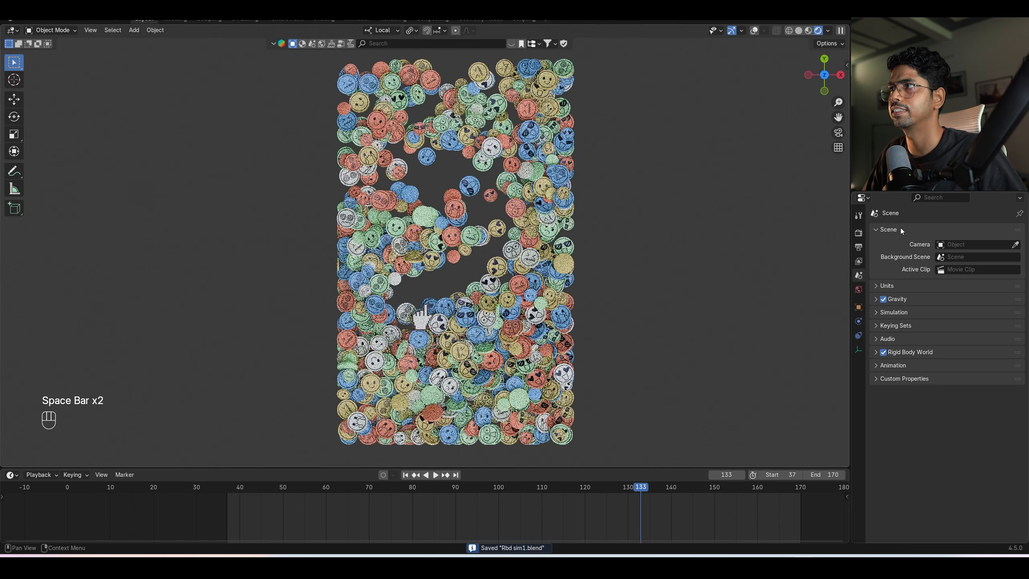
click(859, 232)
click(828, 31)
click(774, 122)
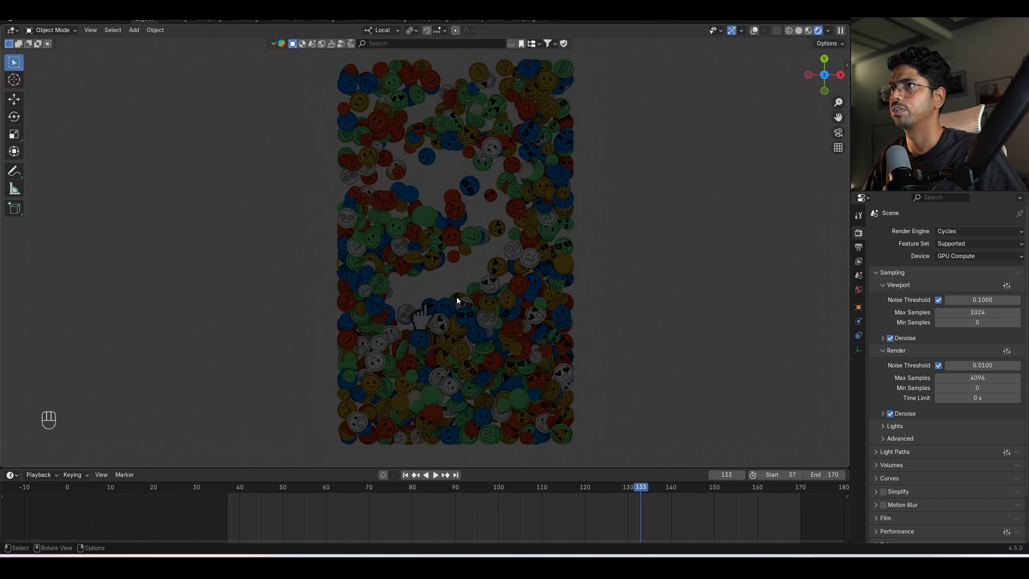
key(ctrl+s)
Turn the viewport overlays back on and add a point light at the hand on frame 37.
key(shift+a)
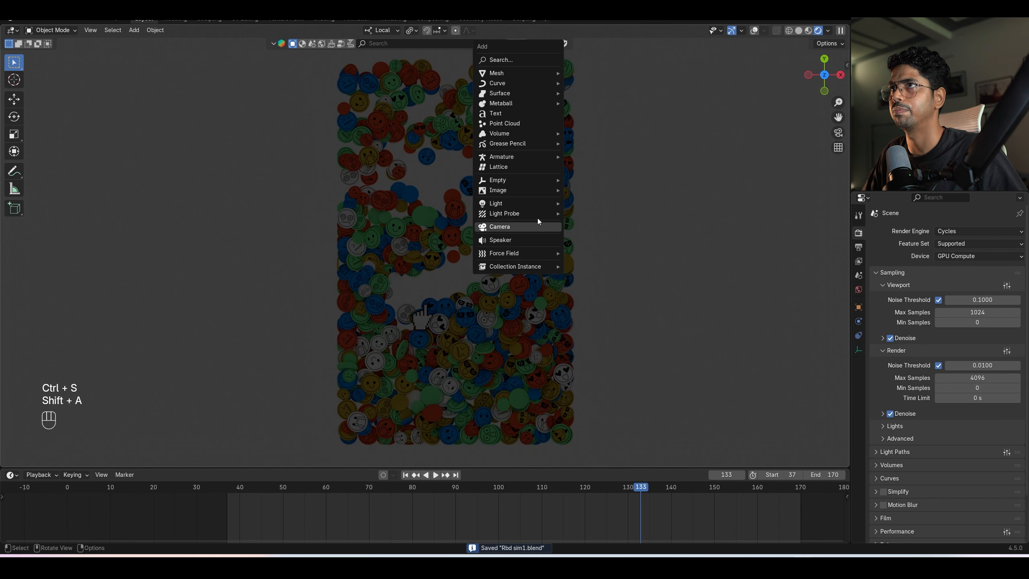
mouse_move(517, 73)
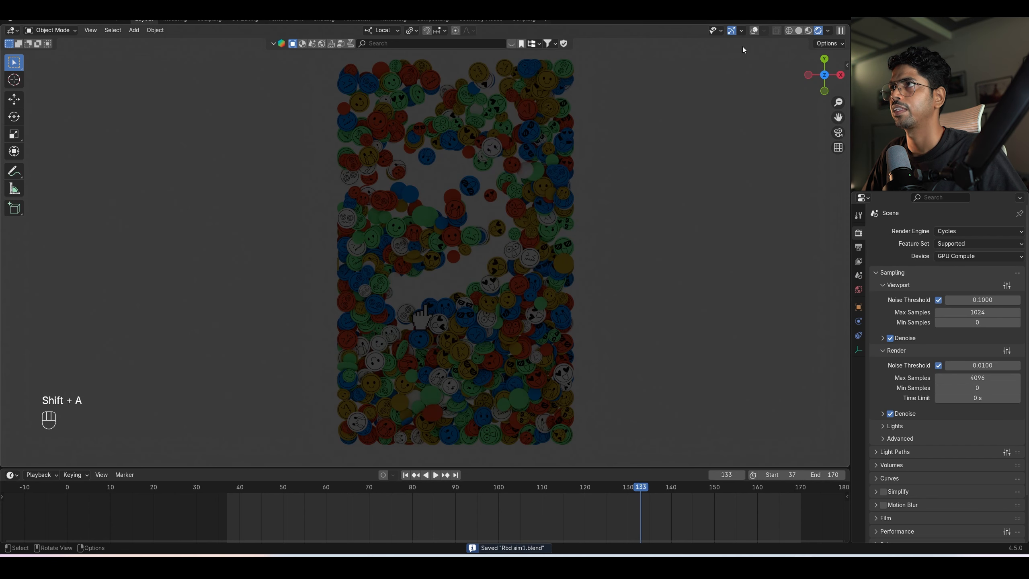
click(755, 32)
key(shift+a)
mouse_move(471, 178)
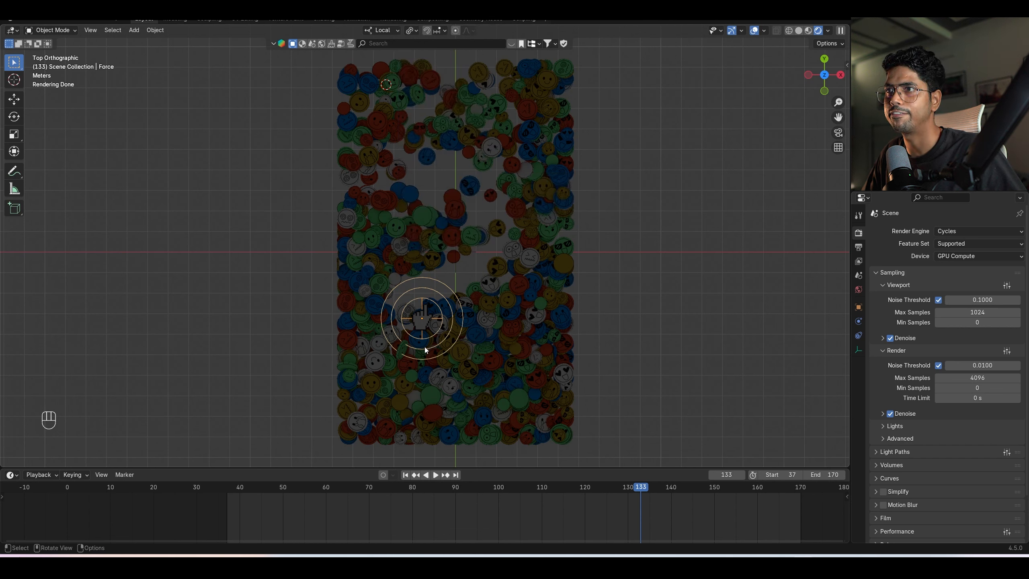
click(405, 475)
shift+middle_drag(460, 239, 486, 327)
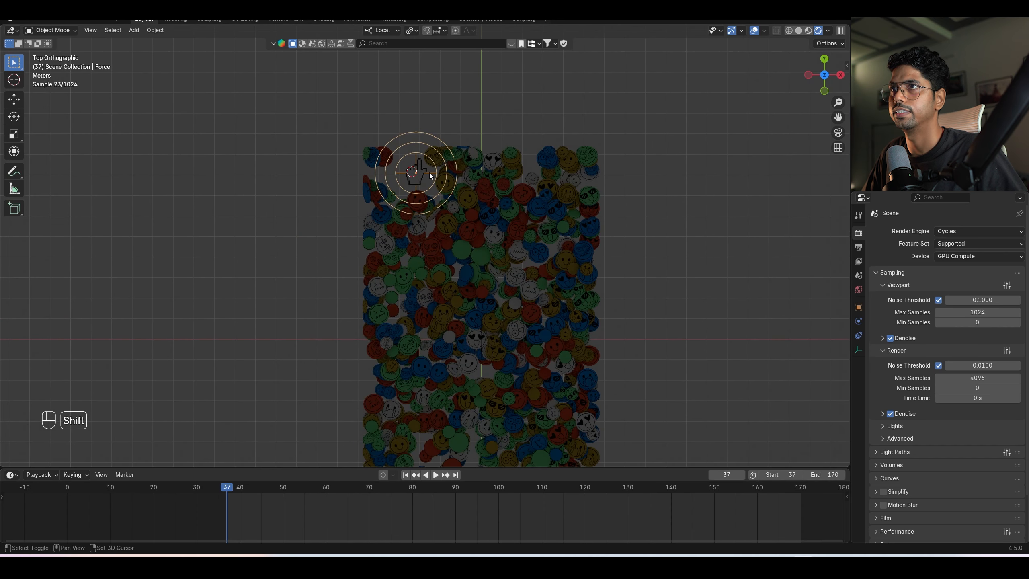
key(shift+a)
mouse_move(397, 179)
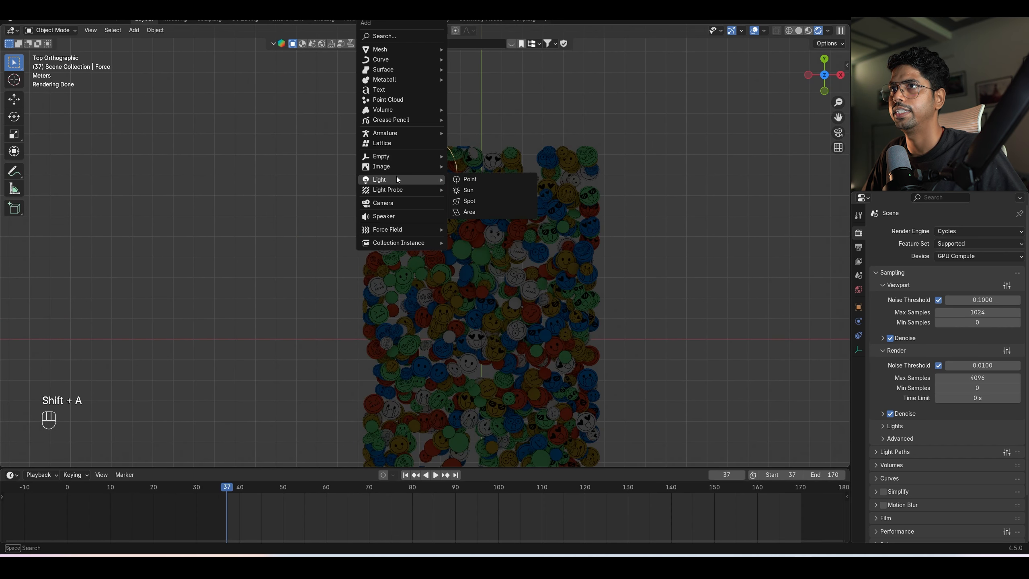
click(481, 180)
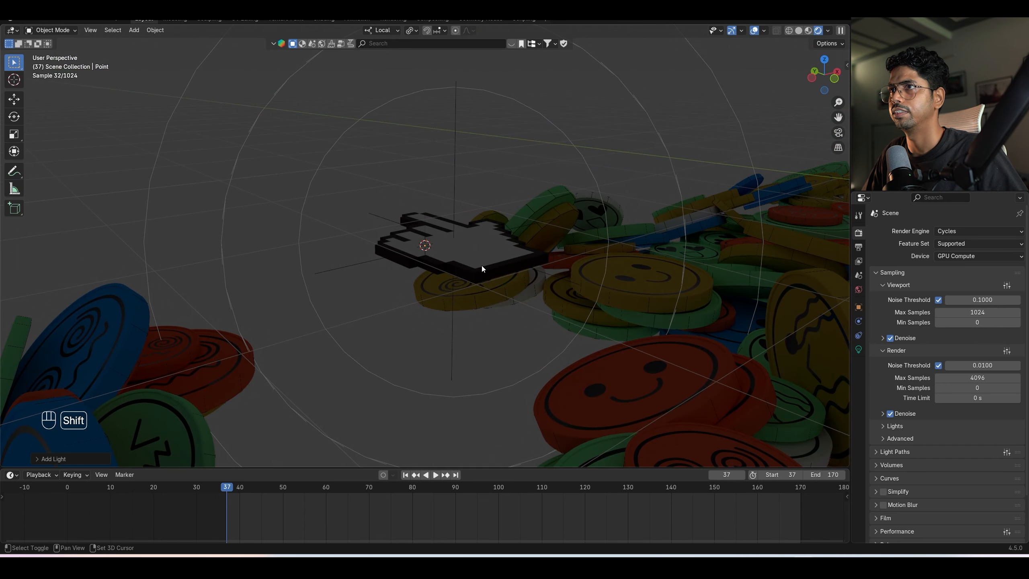
Parent the point light to the cursor hand and lower it about 0.107 m along its local Z axis.
shift+click(481, 265)
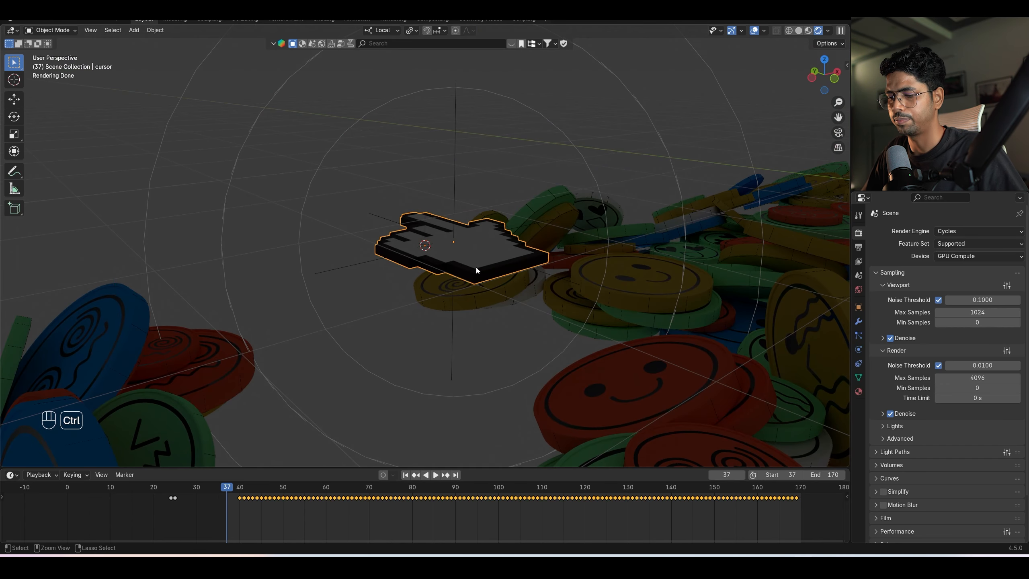
key(ctrl+p)
click(476, 277)
key(g)
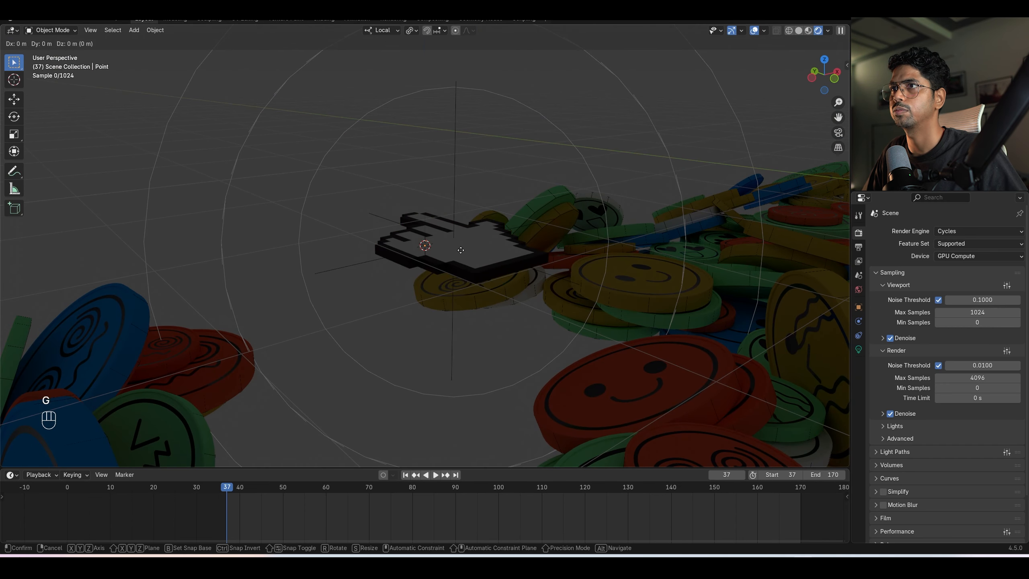
key(z)
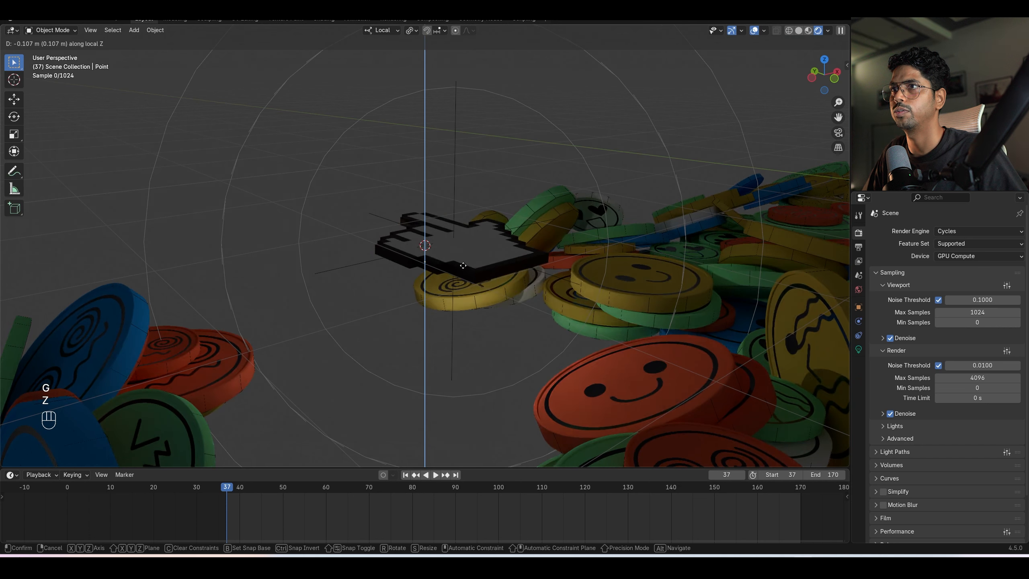
click(464, 265)
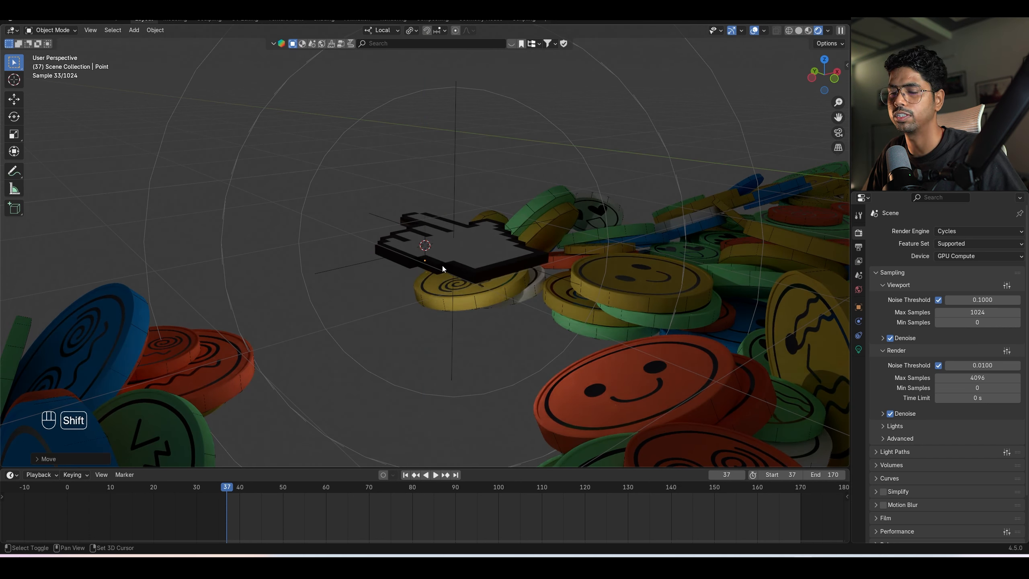
Duplicate the point light and place the copy just above the hand.
key(shift+d)
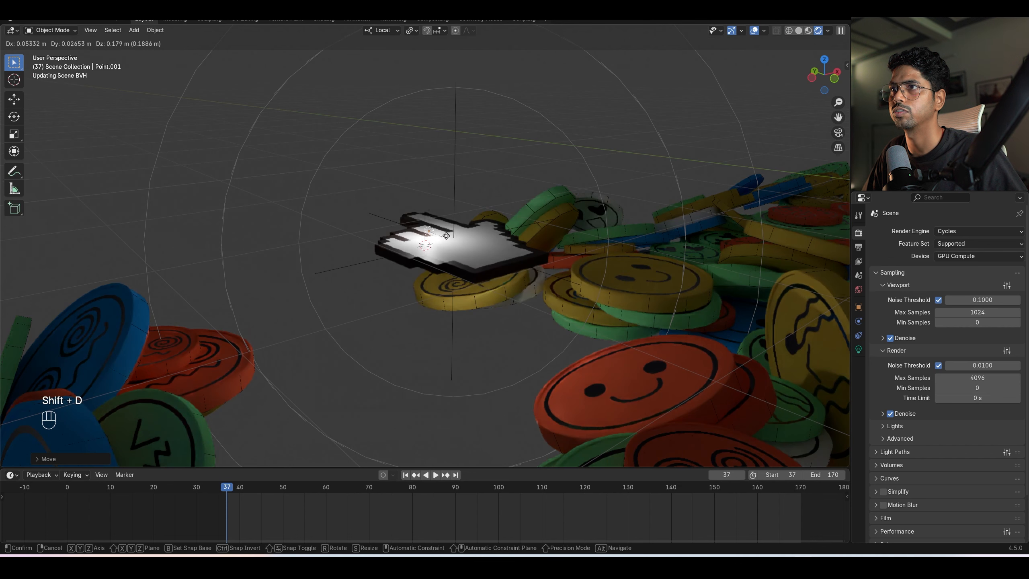
click(480, 257)
middle_drag(484, 256, 467, 268)
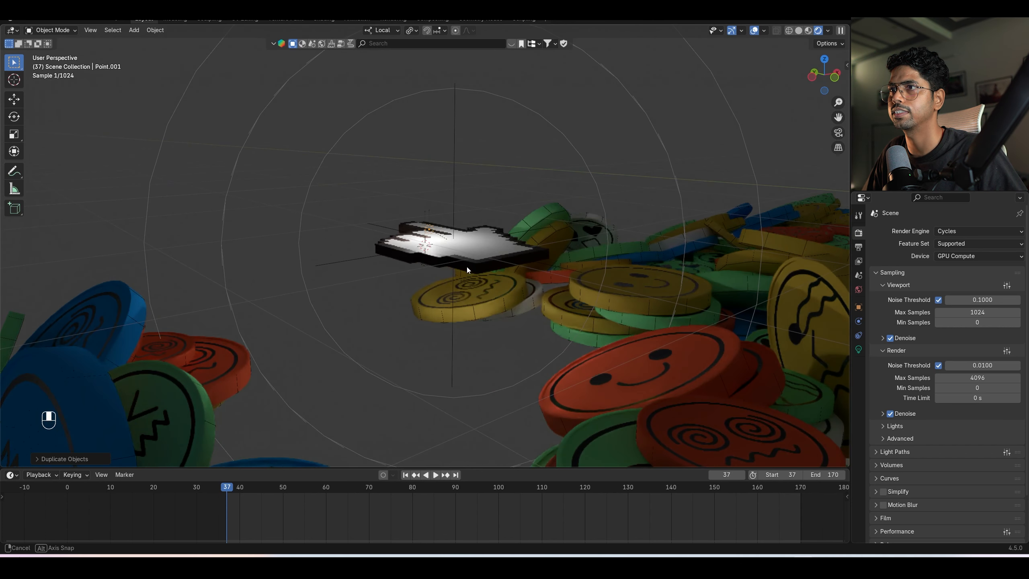
Play the lit simulation to frame 63 from the top view and select the original point light under the hand.
key(KP_7)
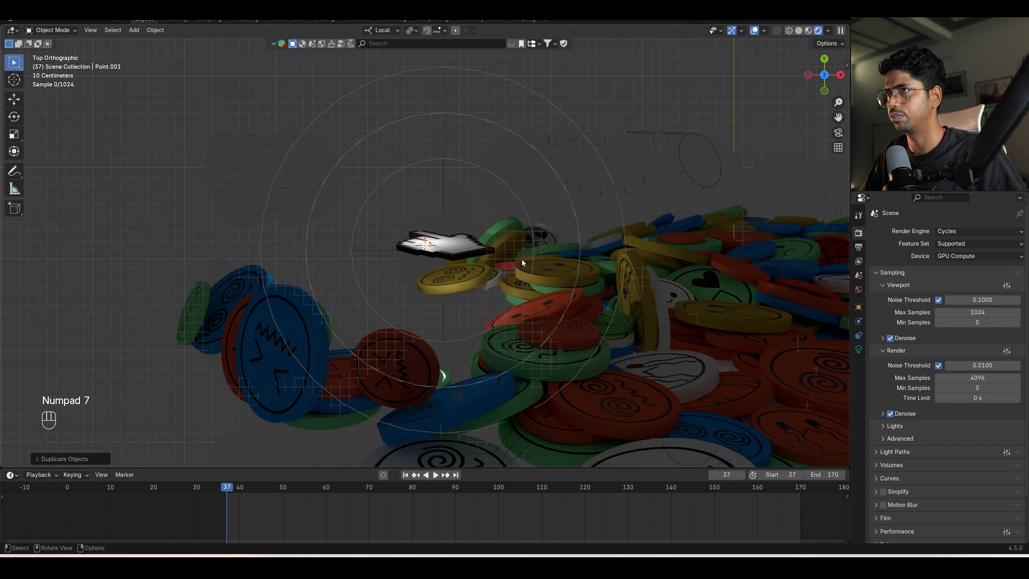
key(space)
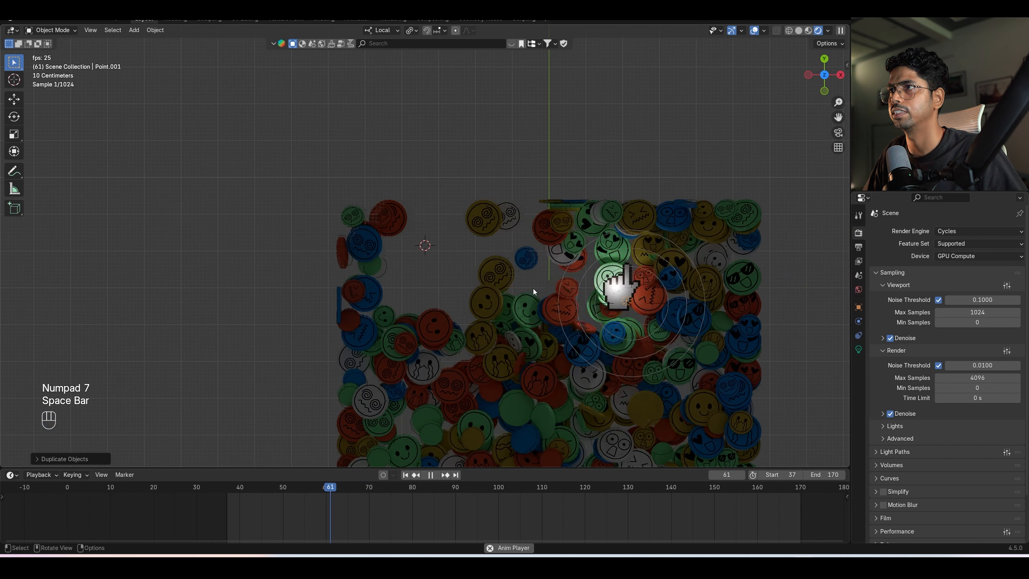
key(space)
shift+middle_drag(617, 299, 595, 324)
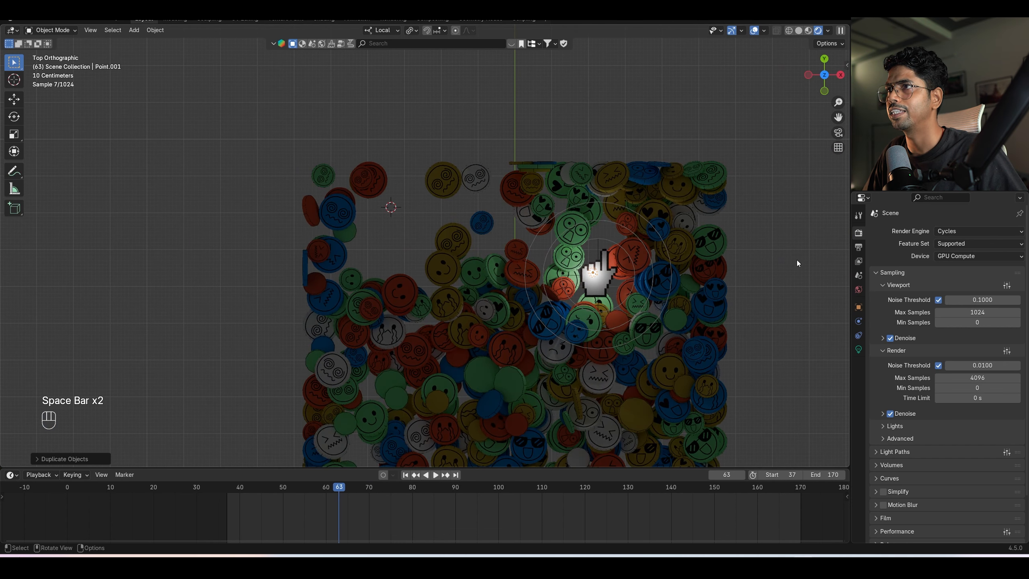
click(593, 273)
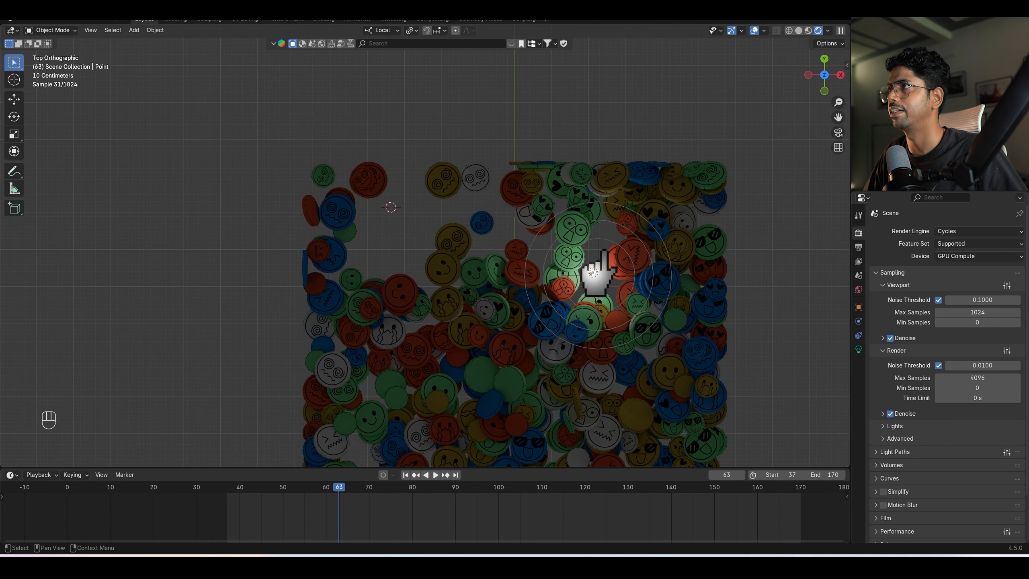
Rename the original point light under the hand to "below".
double_click(893, 124)
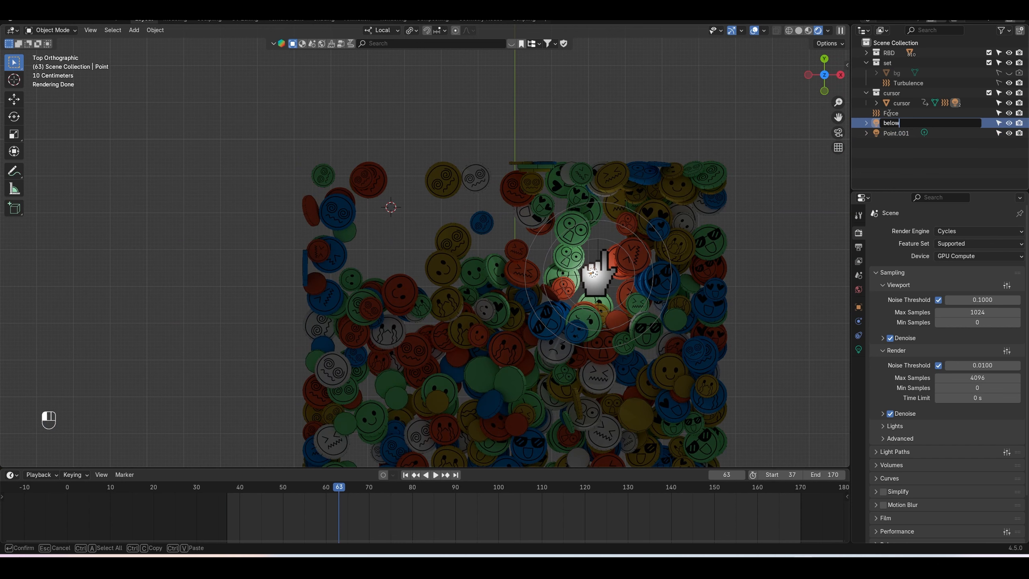
key(Return)
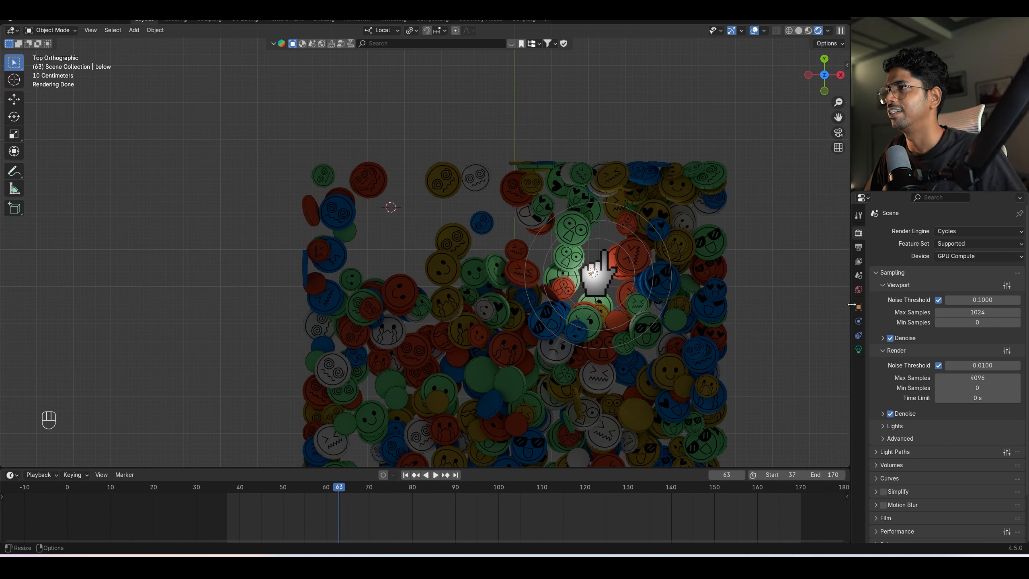
Tint the "below" point light pale yellow and raise its power.
click(858, 349)
click(967, 300)
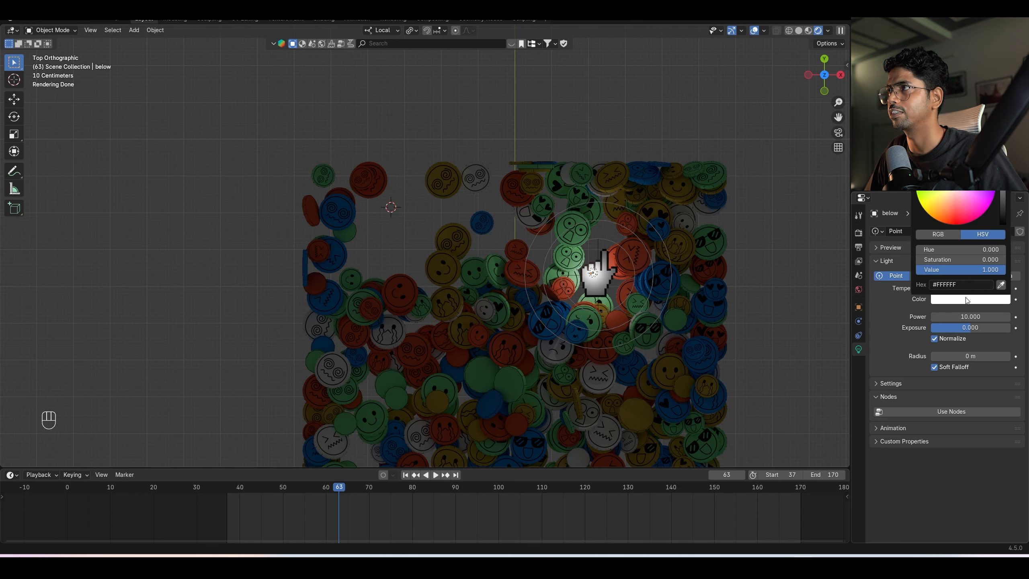
click(943, 223)
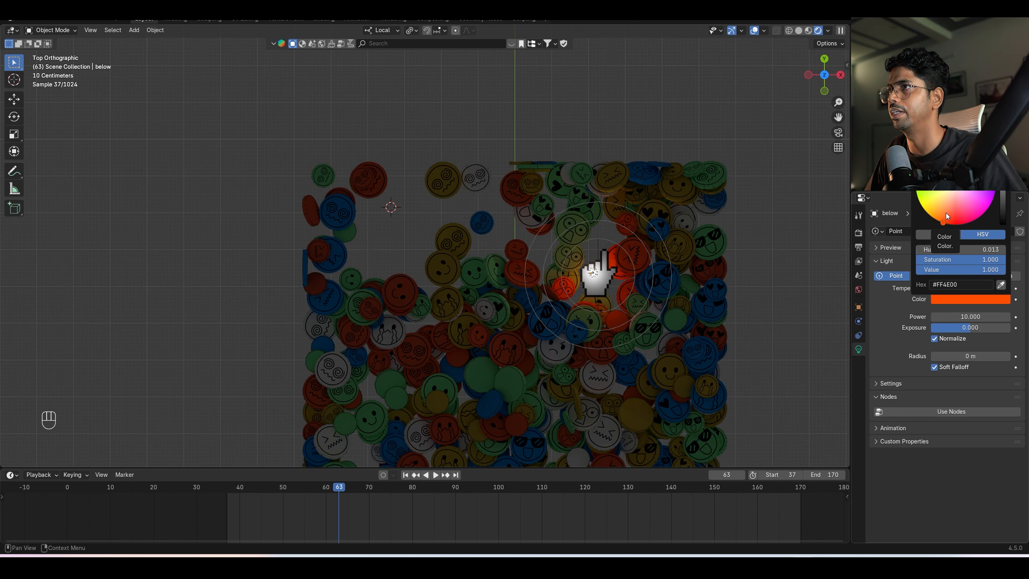
mouse_move(946, 213)
mouse_down()
mouse_move(956, 189)
mouse_move(945, 197)
mouse_up()
click(951, 317)
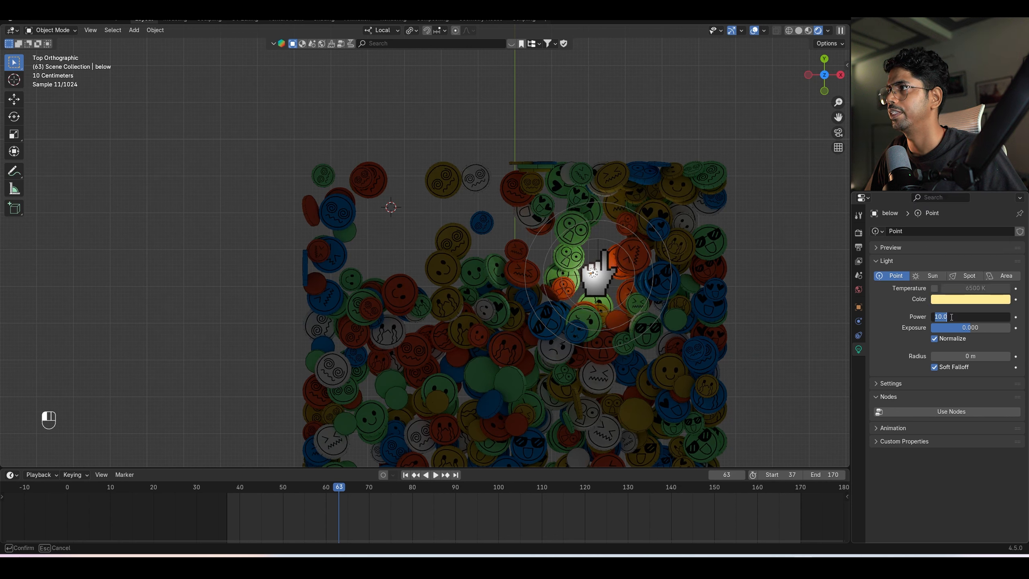
key(Return)
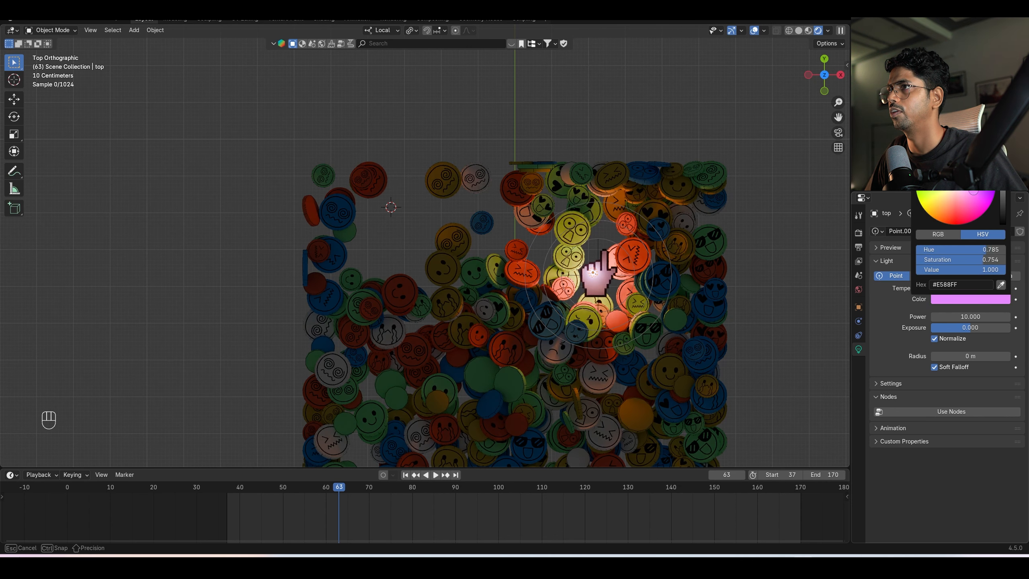
Tint the "top" point light a saturated blue-violet.
drag(965, 187, 987, 168)
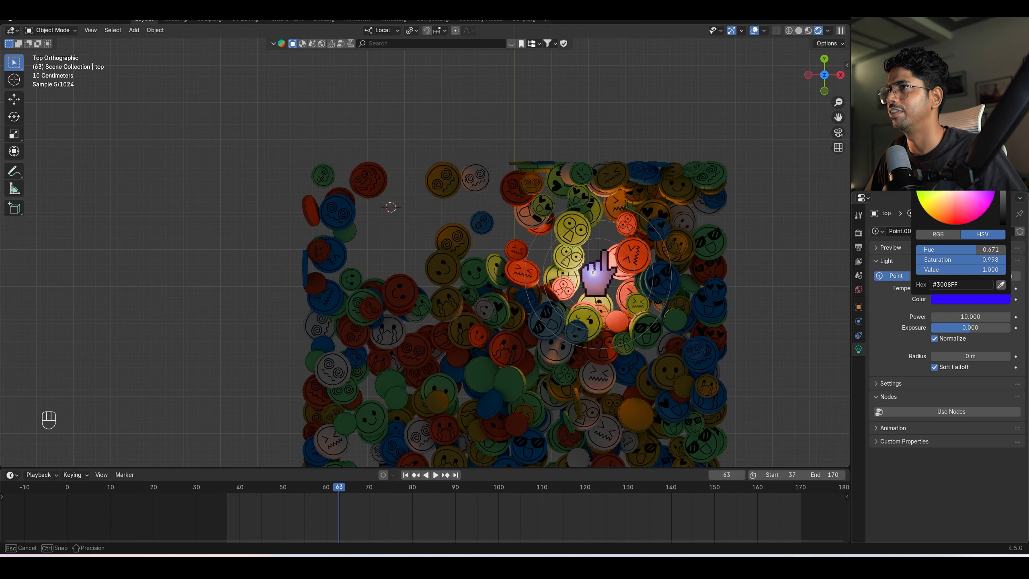
scroll(690, 300, up, 2)
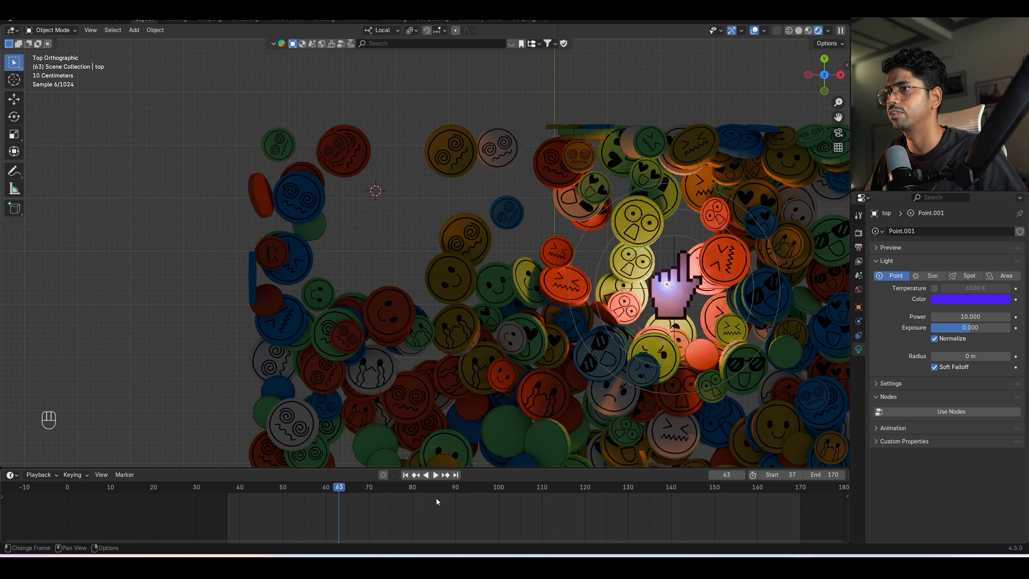
Move the "top" light about 0.11 m in the top view on frame 37, onto the middle of the hand.
key(shift+Left)
key(g)
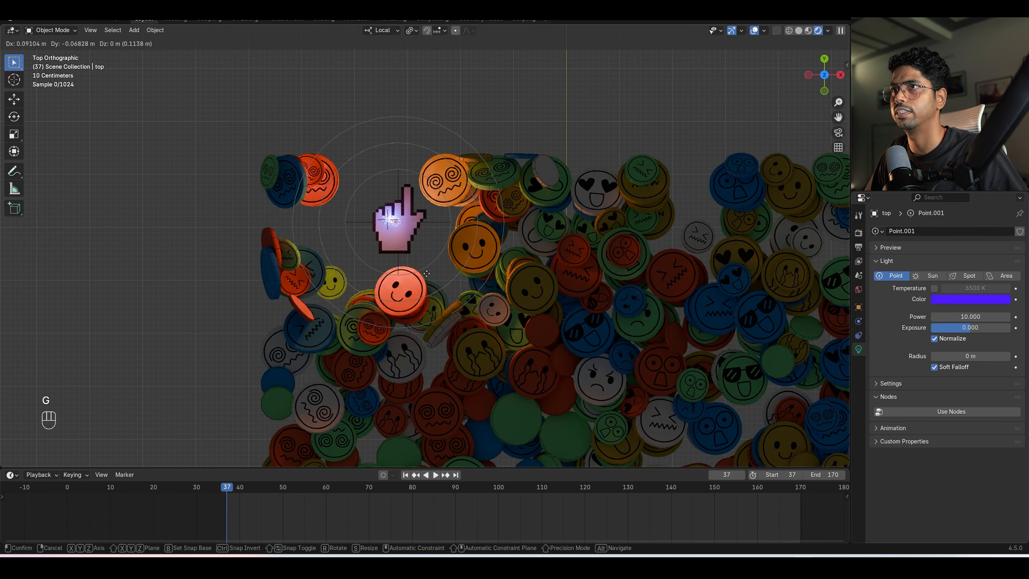
click(426, 278)
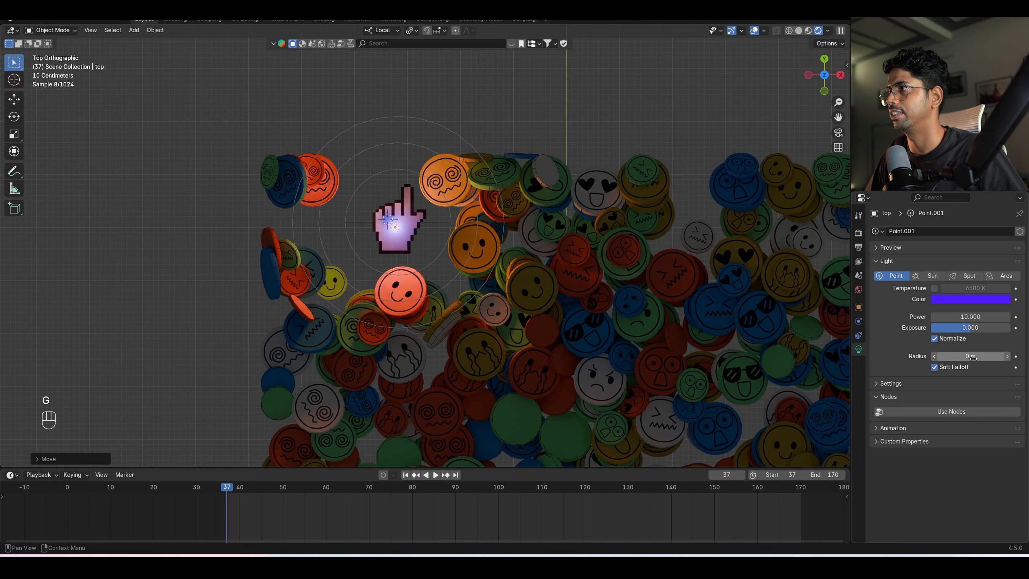
Set the "top" light's radius to 0.39 m and power to about 90, and change its color to orange-yellow.
drag(969, 356, 968, 356)
drag(964, 317, 977, 317)
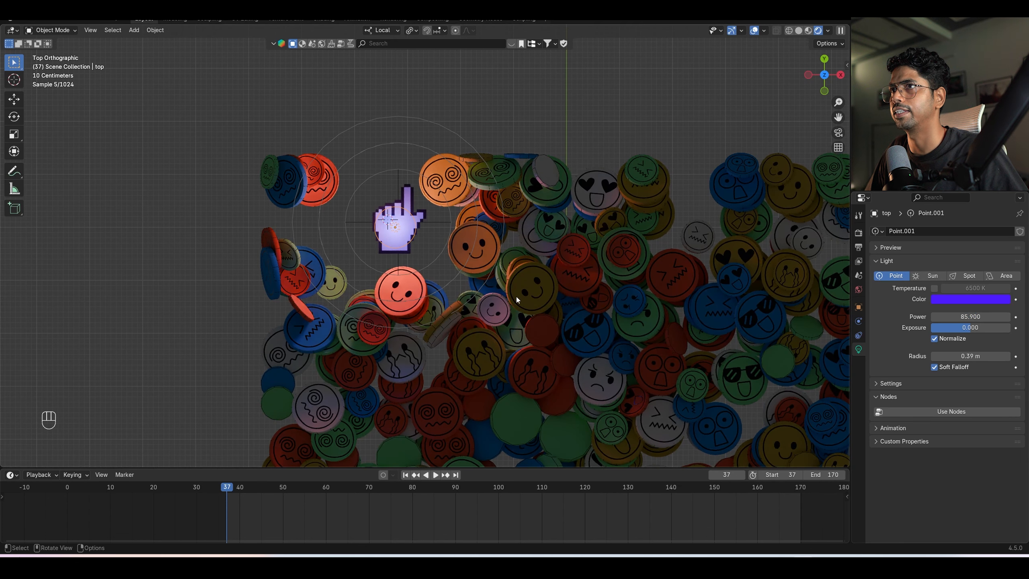
click(958, 299)
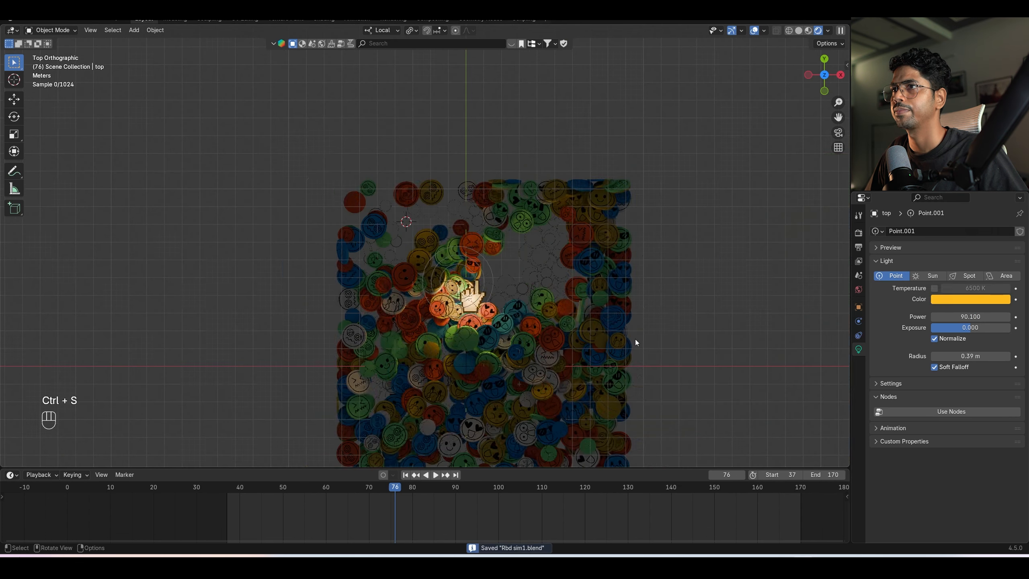
Add an area light to the scene on frame 76 and set its power to 140.
shift+middle_drag(635, 340, 611, 291)
key(shift+a)
mouse_move(558, 295)
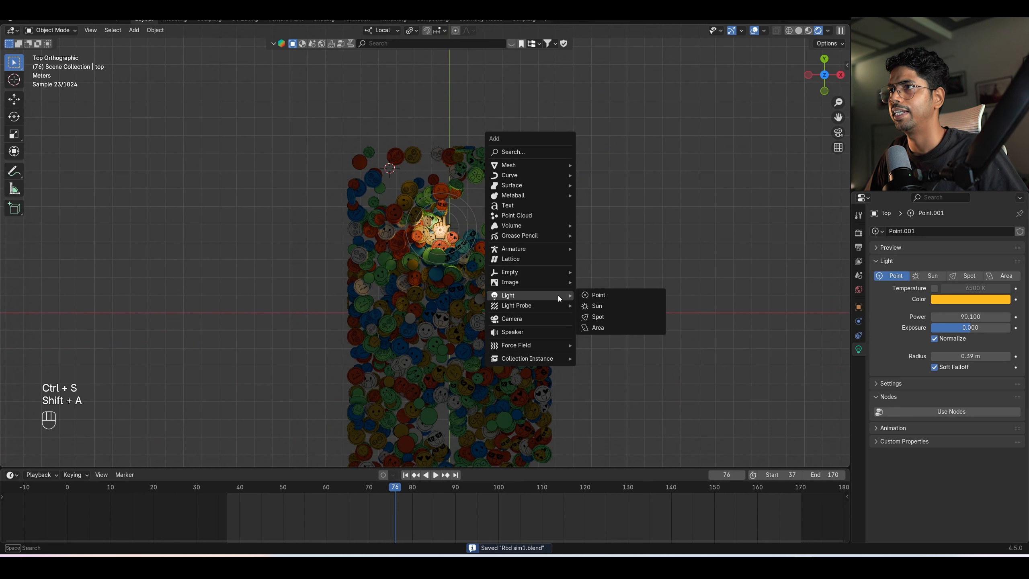
click(609, 328)
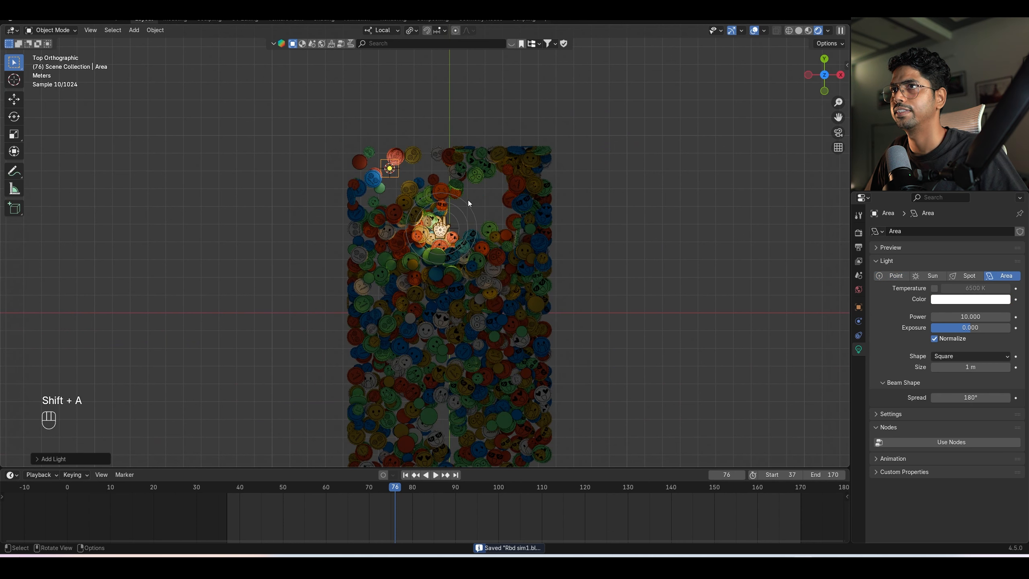
right_click(418, 175)
click(418, 174)
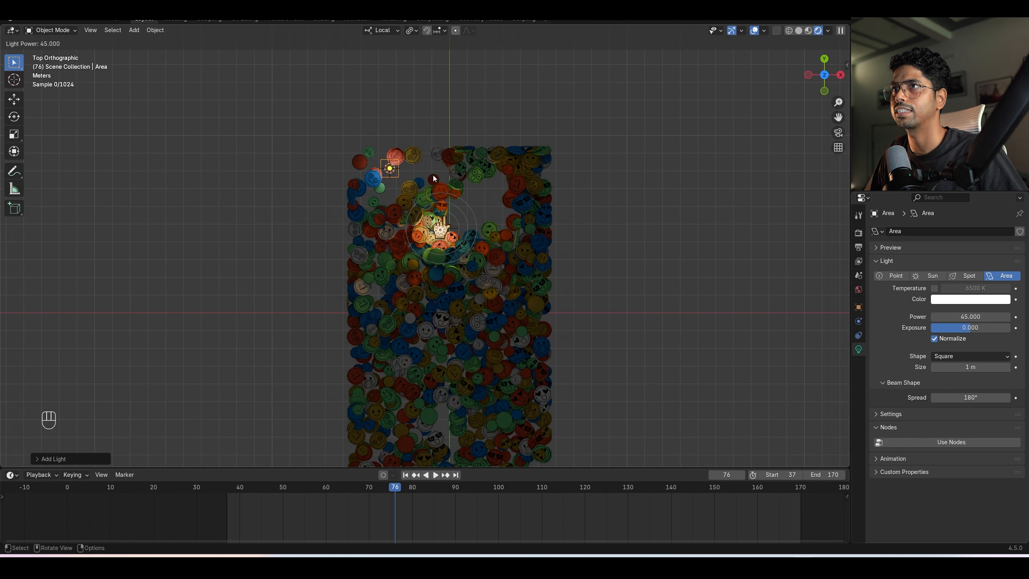
click(470, 185)
Move the area light just outside the upper-left corner of the disc pile and set its size to 5.67 m.
right_click(470, 185)
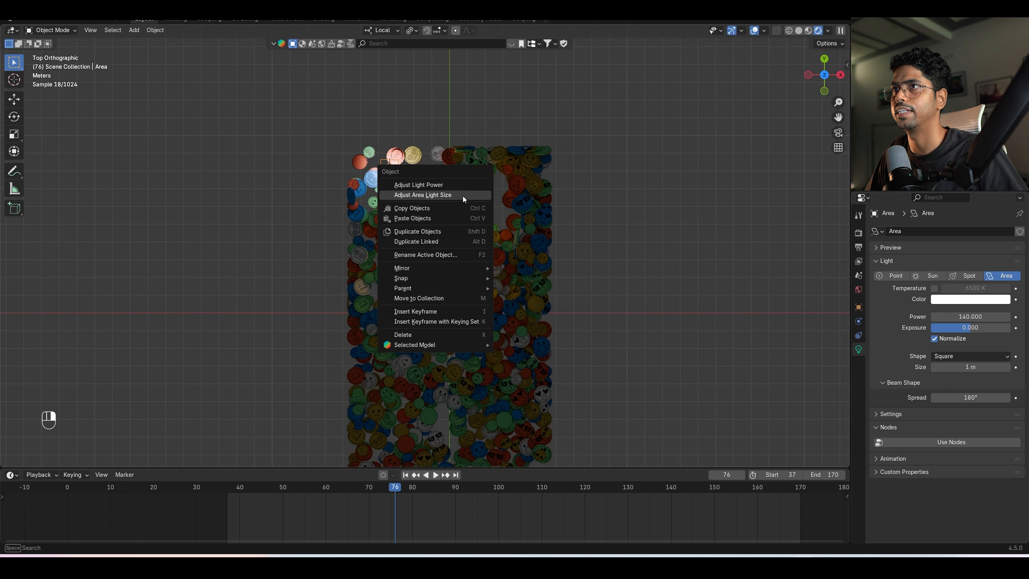
click(463, 195)
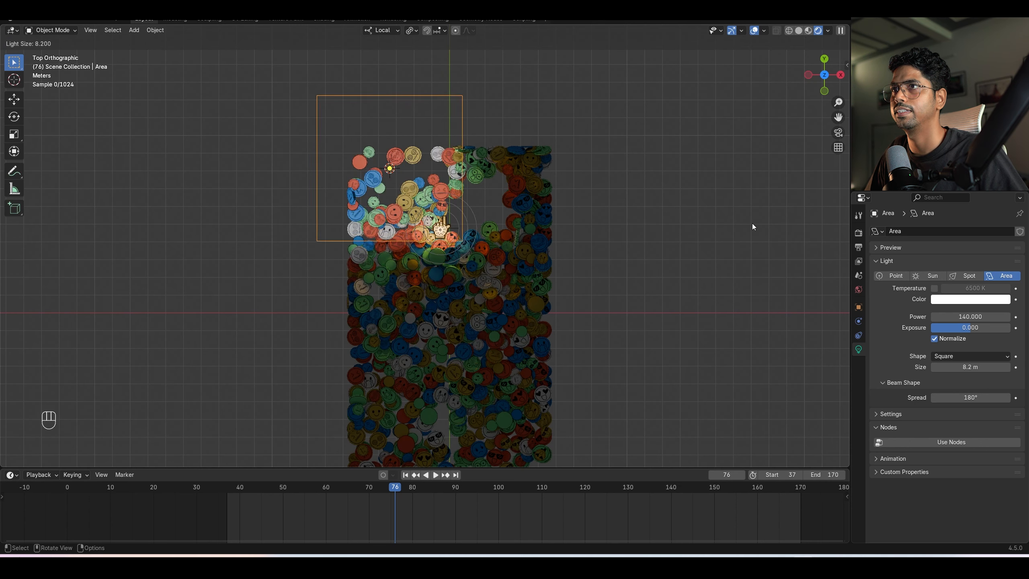
right_click(595, 211)
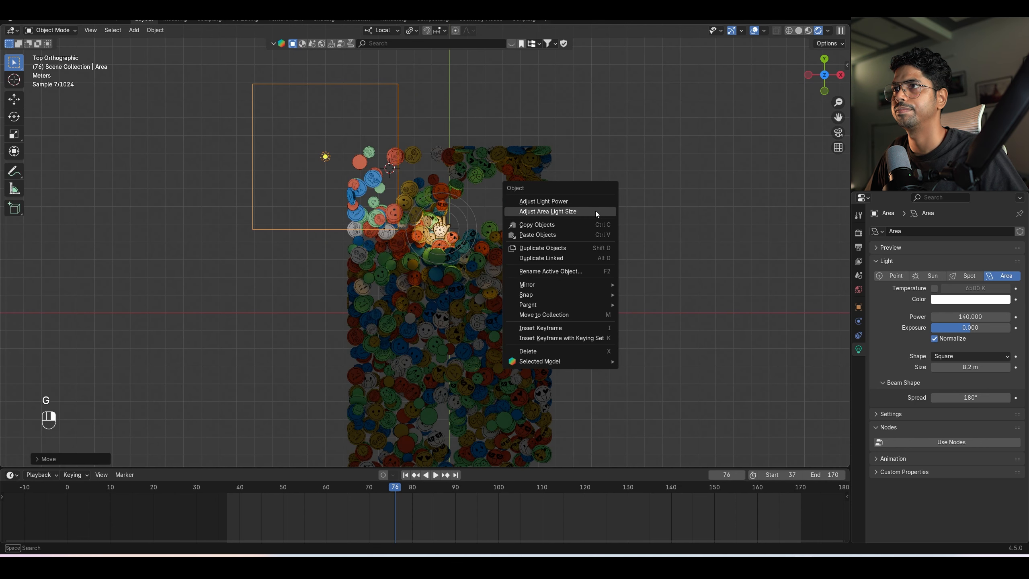
click(595, 210)
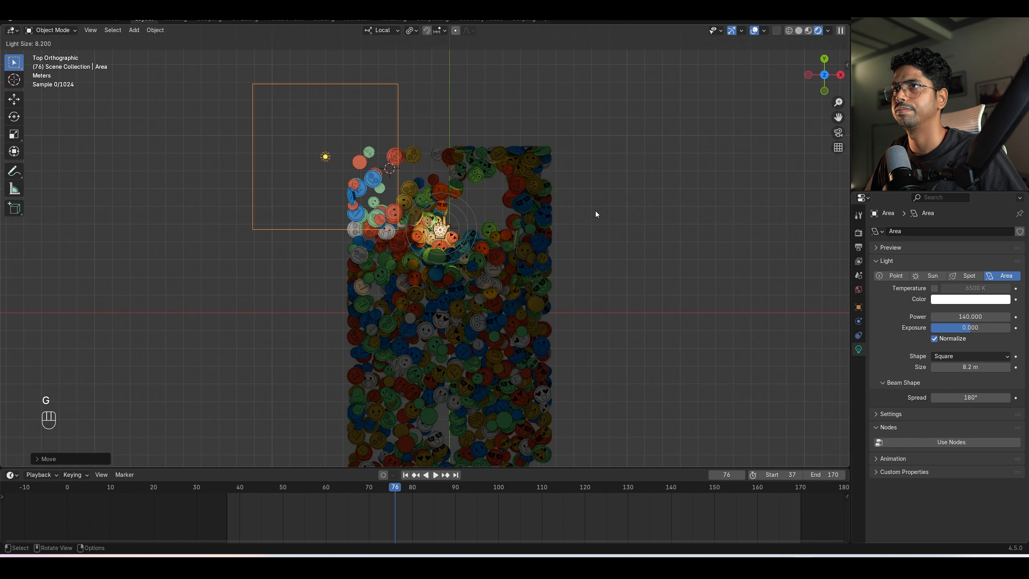
click(483, 195)
Duplicate the area light three times, placing the copies at the pile's right edge, lower-left edge and lower-right corner.
key(shift+d)
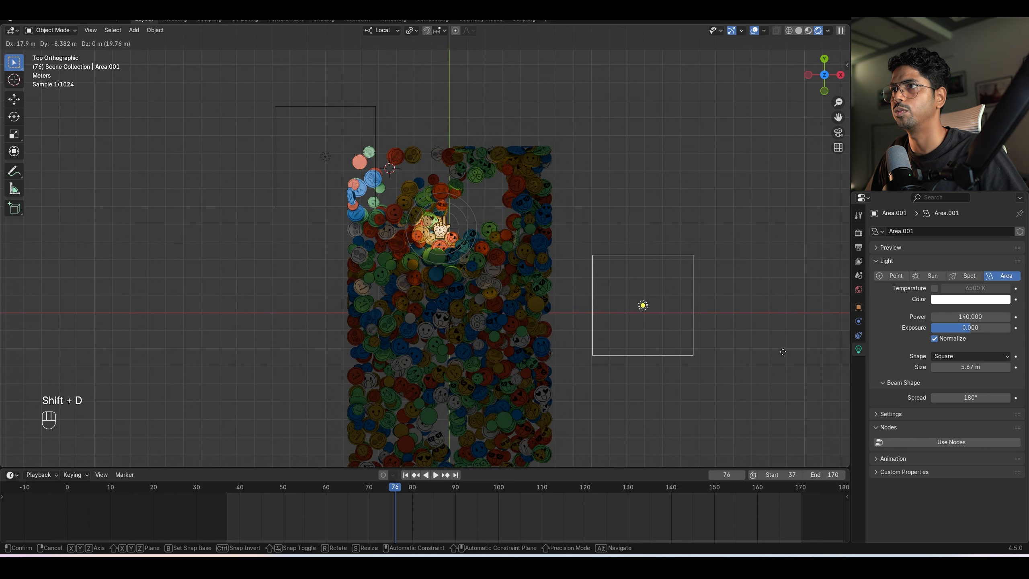
click(735, 331)
key(shift+d)
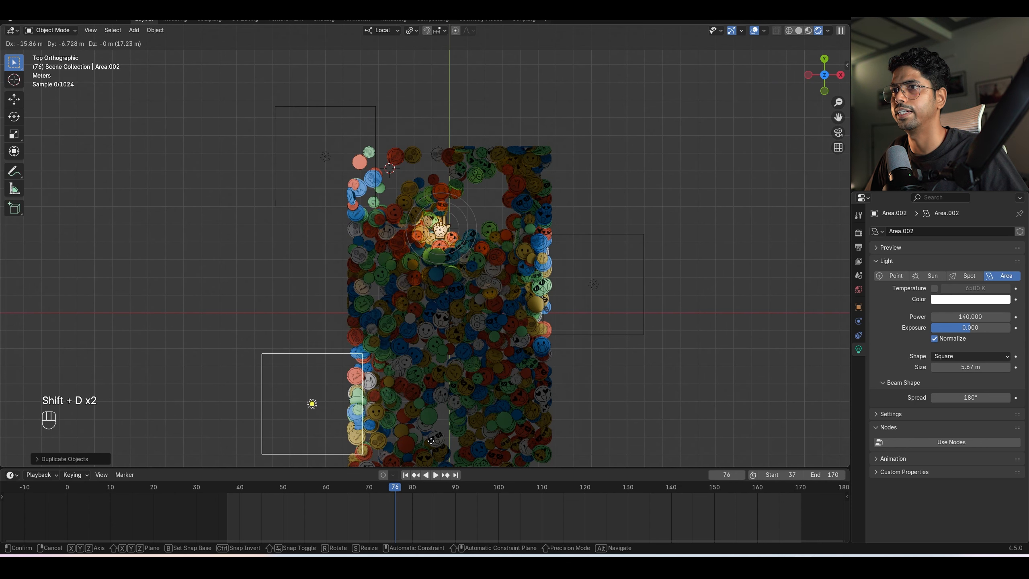
click(420, 447)
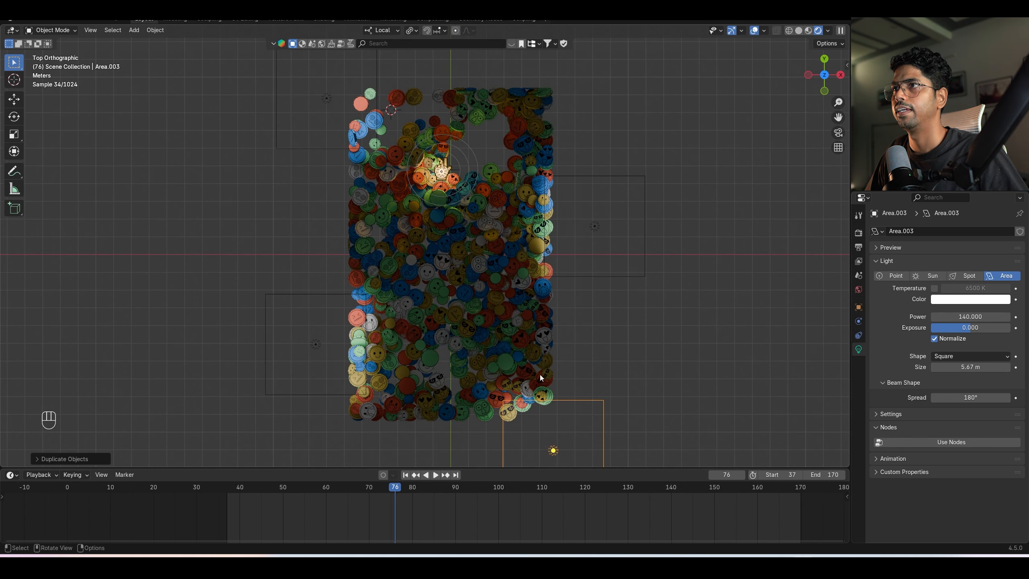
middle_drag(540, 375, 604, 284)
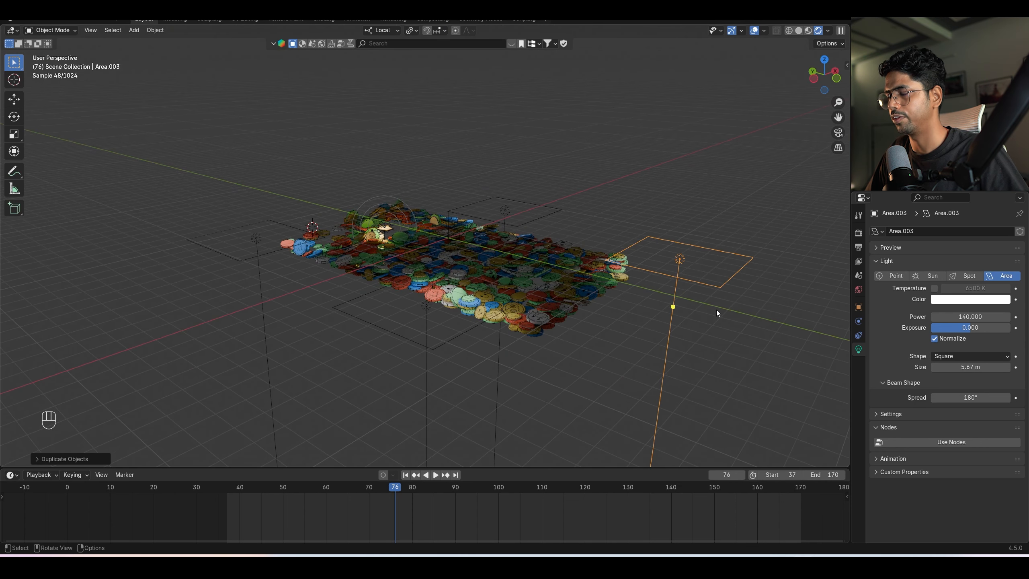
key(KP_3)
key(KP_7)
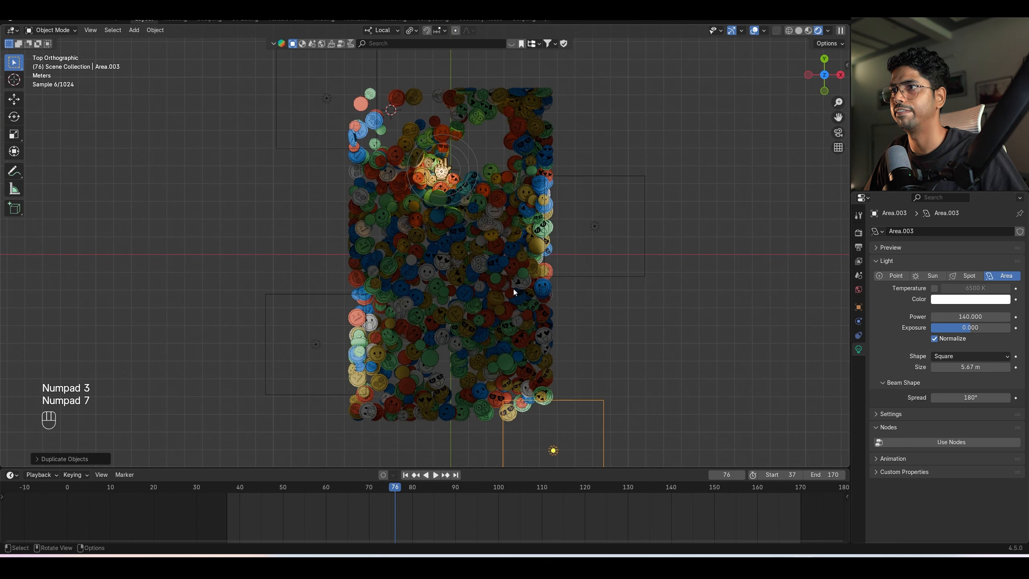
Duplicate an area light to the middle of the disc pile and raise the copy high above it along Z.
key(shift+d)
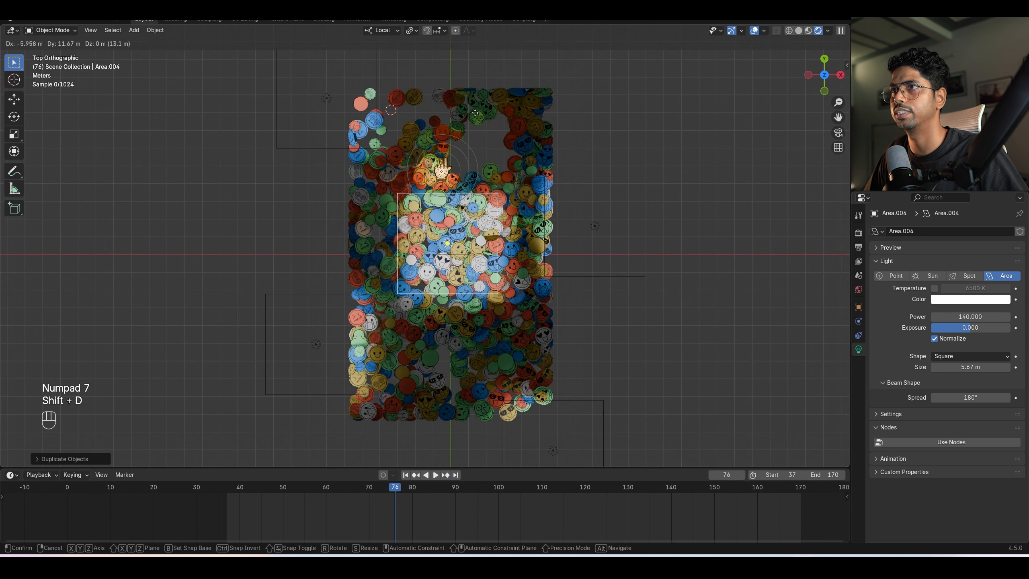
click(472, 117)
key(KP_1)
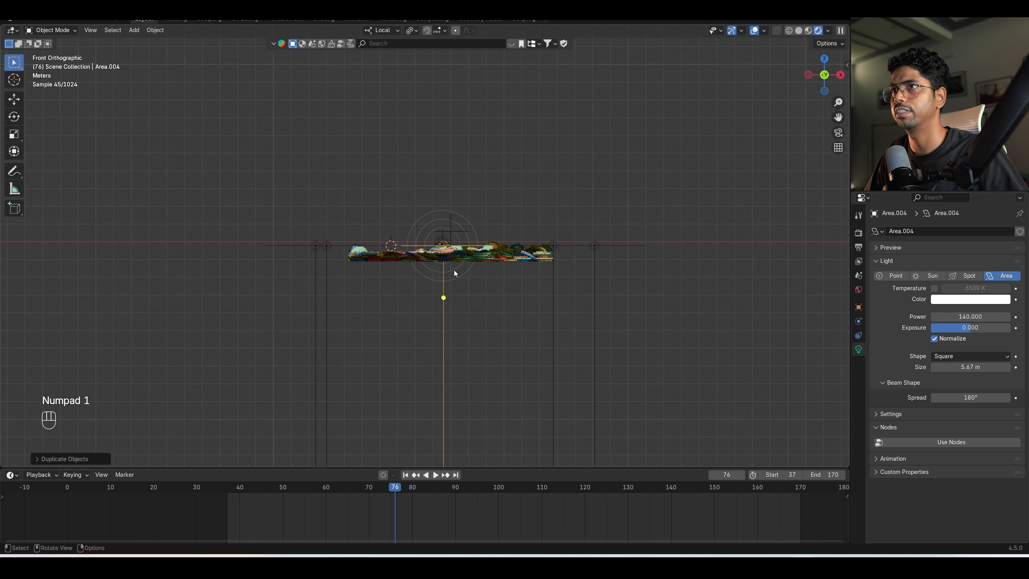
key(g)
key(z)
click(472, 93)
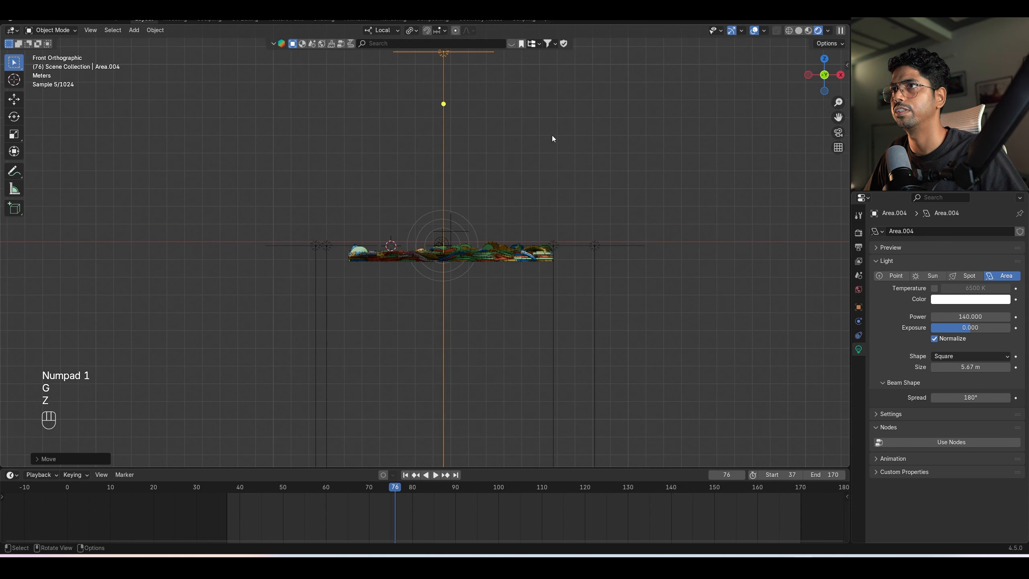
Enlarge the overhead area light to a size of 19.4 m, covering the disc pile.
key(KP_7)
right_click(542, 238)
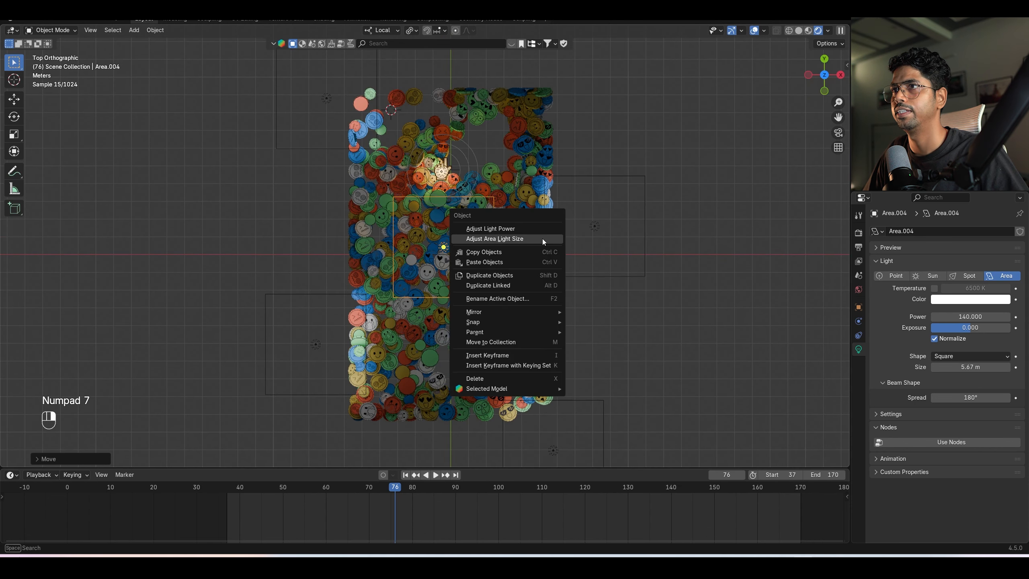
click(542, 238)
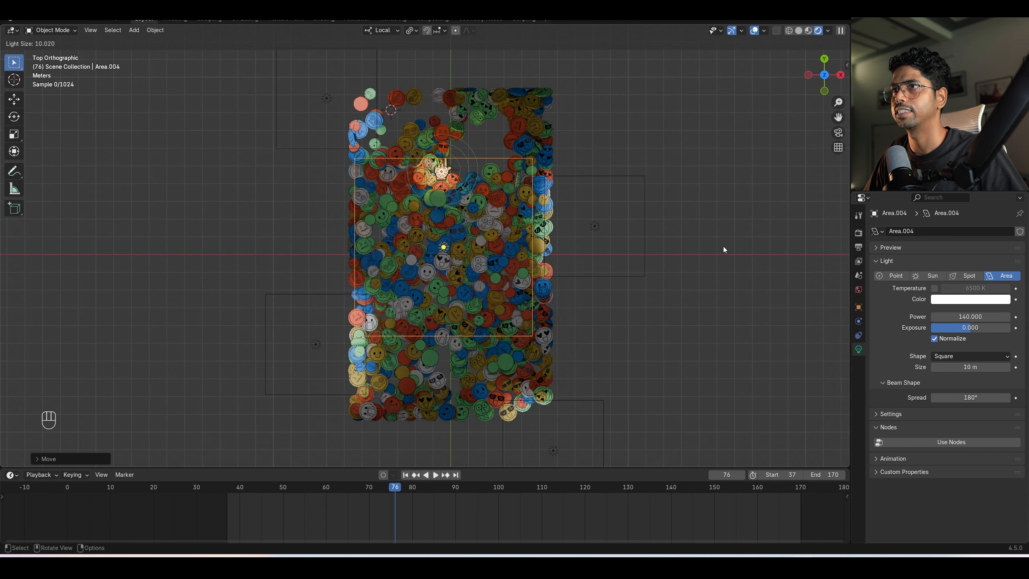
click(238, 256)
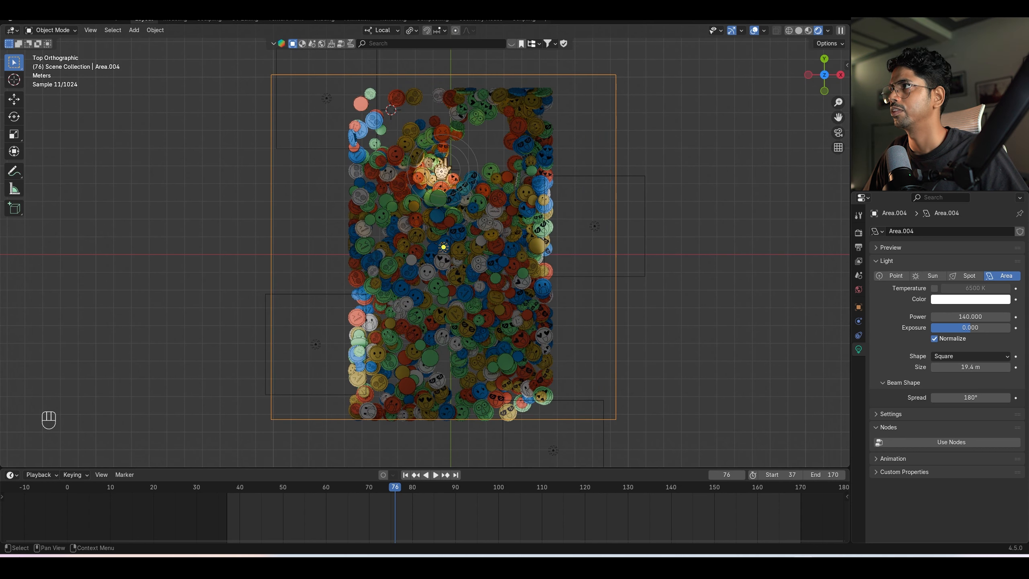
key(ctrl+z)
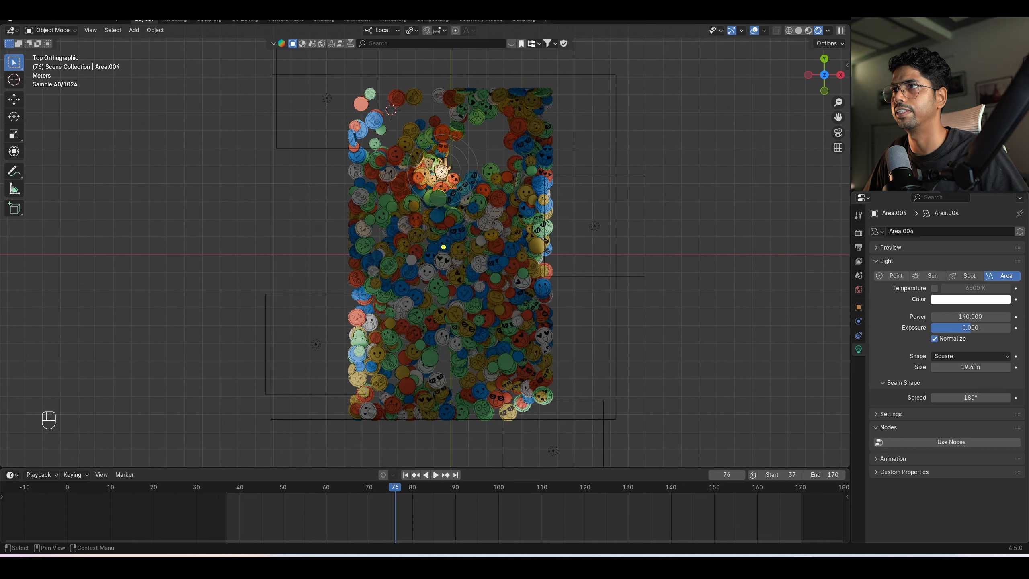
Color the area light at the pile's right edge magenta and set its power to 252.
click(599, 279)
click(966, 299)
drag(962, 178, 987, 203)
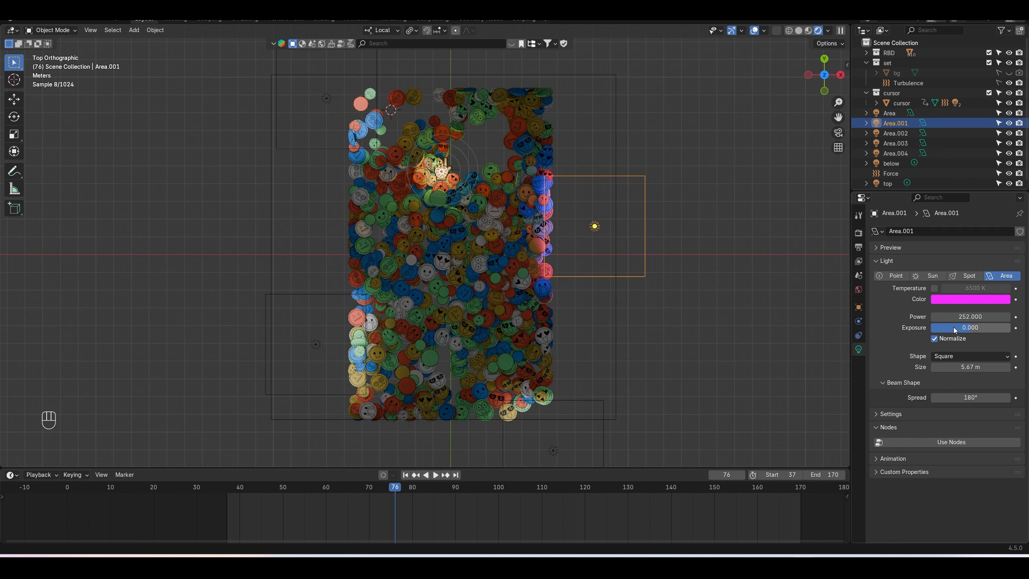
Color the lower-right area light orange, set its exposure to 2.6 and enlarge it to about 7.7 m.
click(895, 144)
click(971, 299)
click(945, 199)
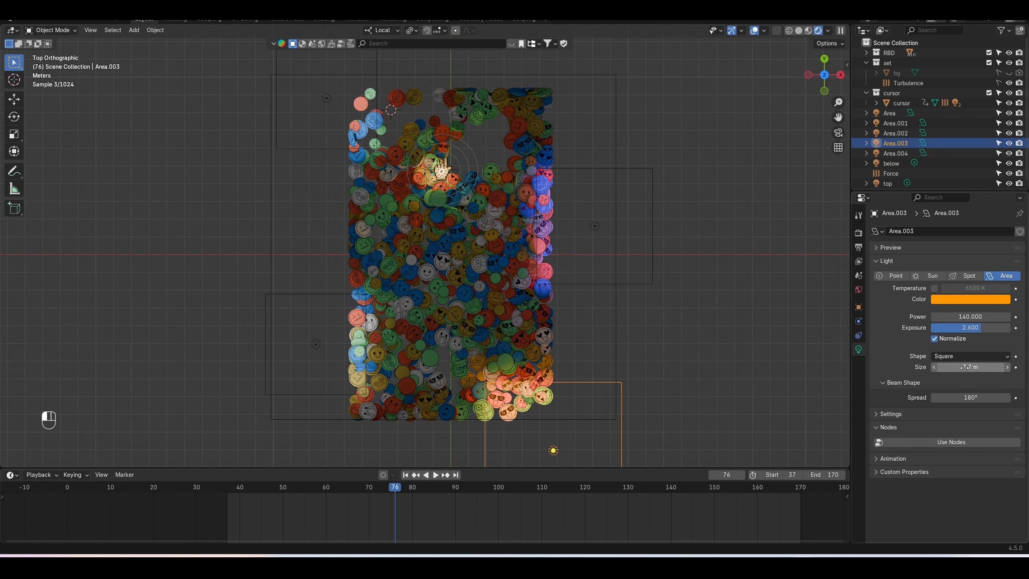
Color the area light at the pile's lower-left edge green and increase its size and power.
click(316, 344)
click(971, 299)
click(919, 183)
drag(968, 367, 985, 367)
drag(969, 317, 988, 317)
Tint the upper-left area light pale pink with a size of 6.21 m, and hide the viewport overlays.
click(327, 99)
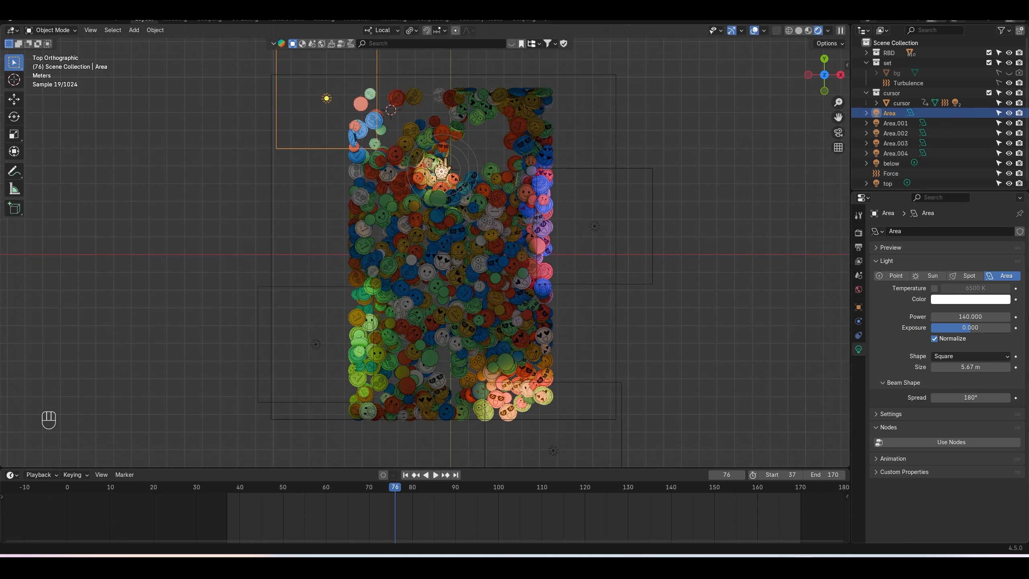
click(970, 299)
mouse_move(955, 194)
mouse_down()
mouse_move(968, 200)
mouse_move(936, 178)
mouse_move(943, 204)
mouse_move(957, 186)
mouse_up()
drag(969, 367, 980, 367)
click(755, 31)
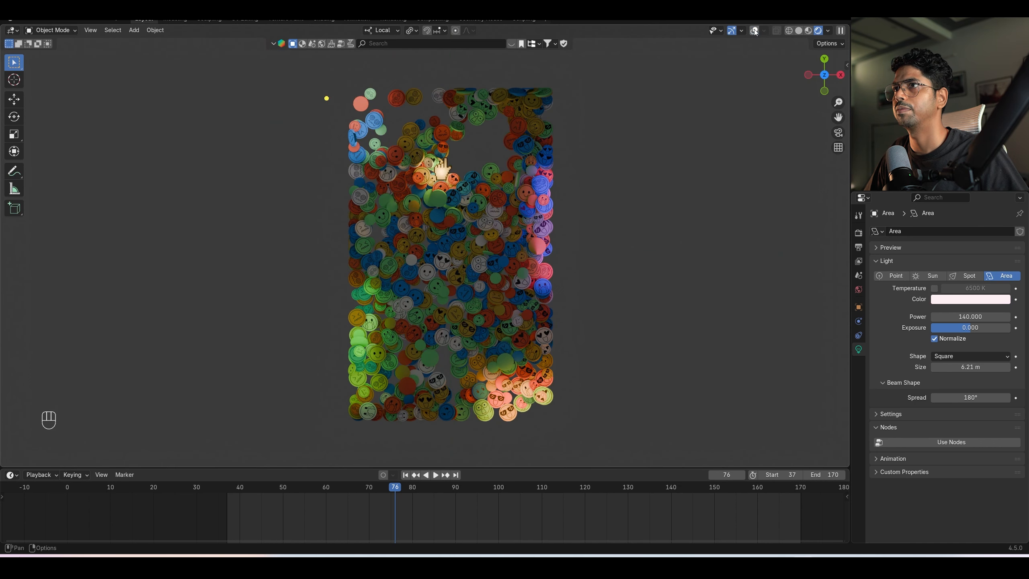
Set the world background color to black.
click(859, 290)
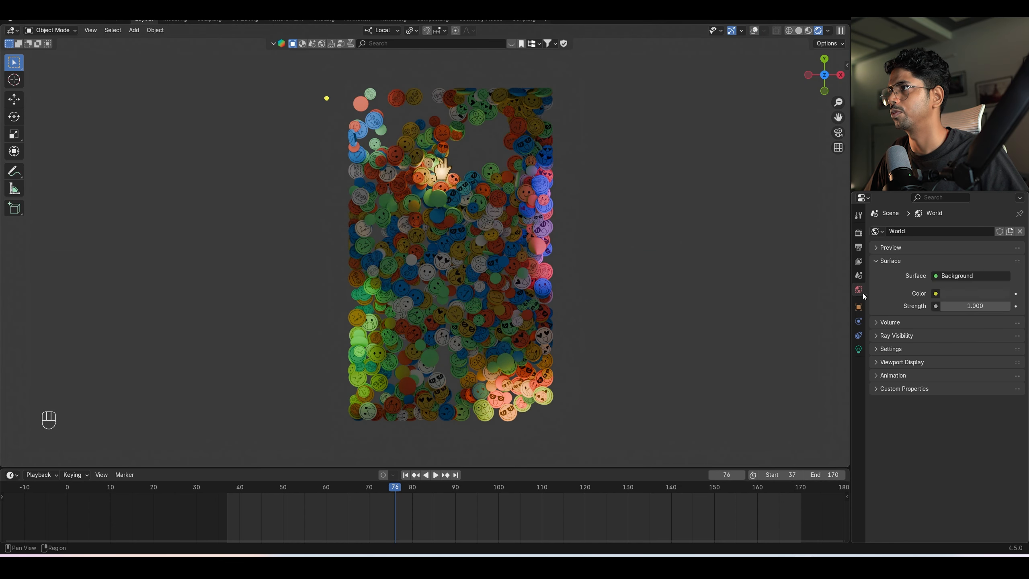
click(980, 295)
drag(980, 254, 944, 253)
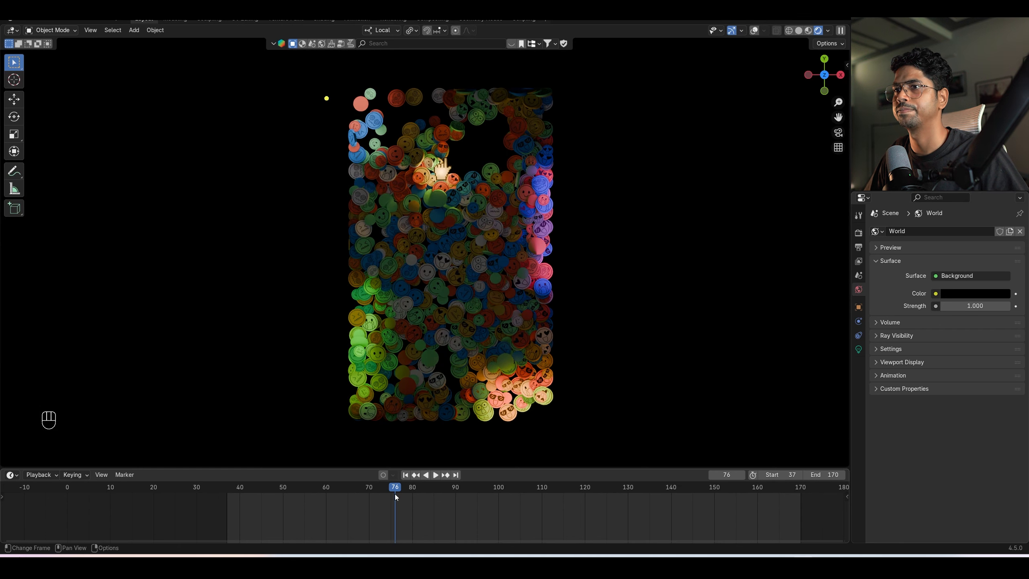
Play the animation from its first frame to review the lighting, and save the file.
click(405, 475)
key(ctrl+s)
key(space)
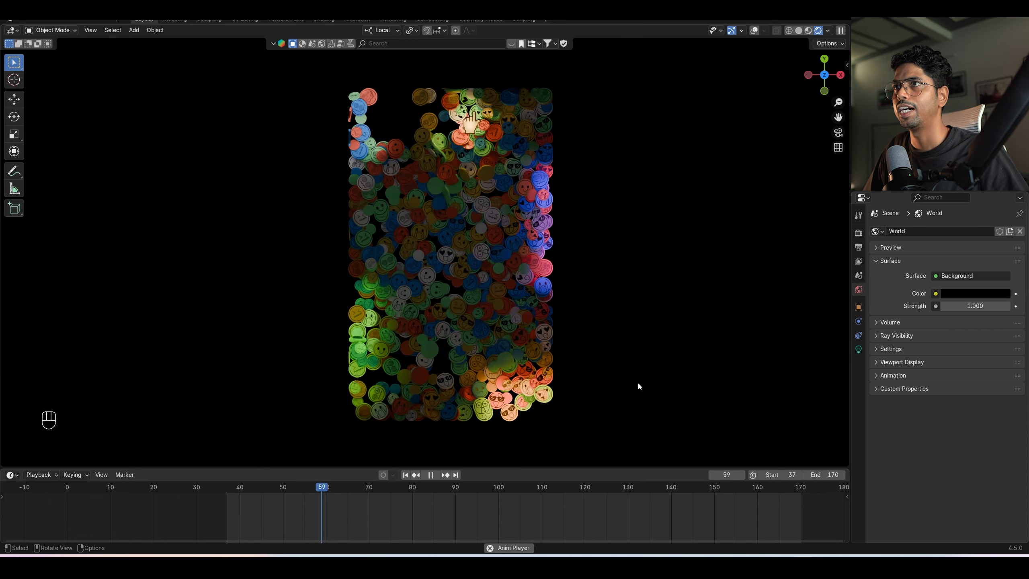
key(space)
key(ctrl+s)
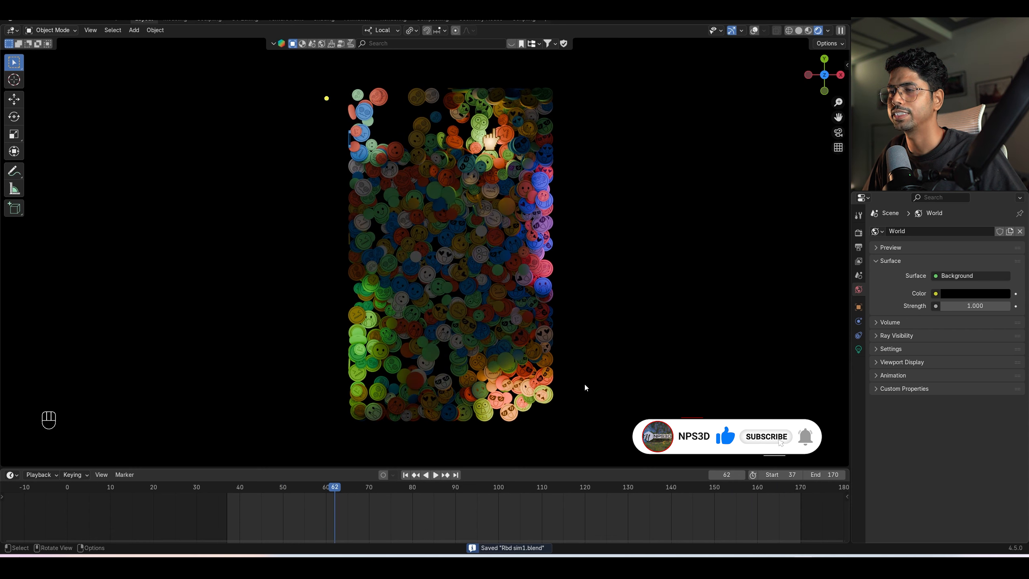
Replace the timeline with an enlarged shader editor and open the body material of a disc near the pile's bottom.
drag(97, 469, 98, 450)
click(11, 456)
click(39, 413)
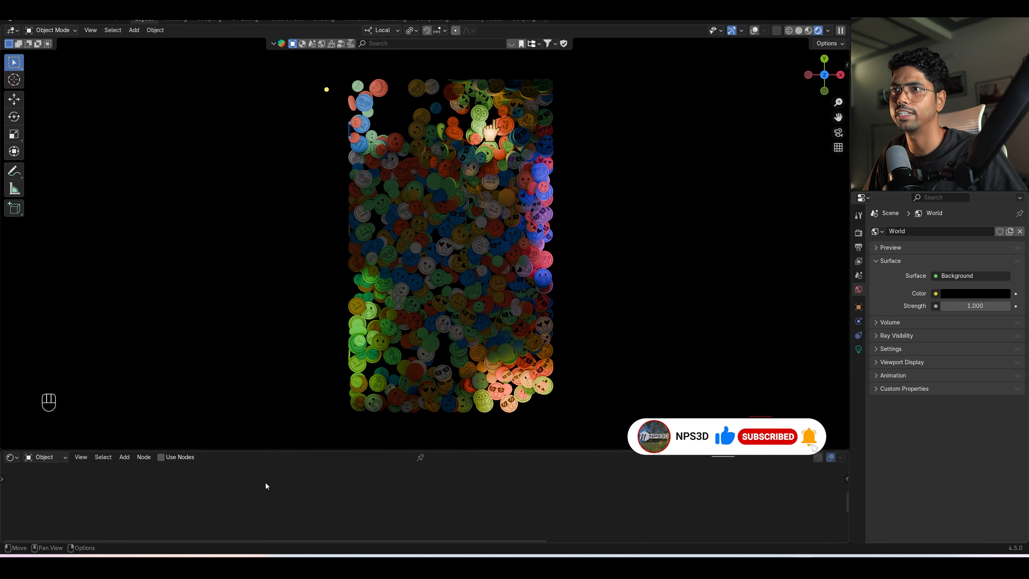
click(441, 356)
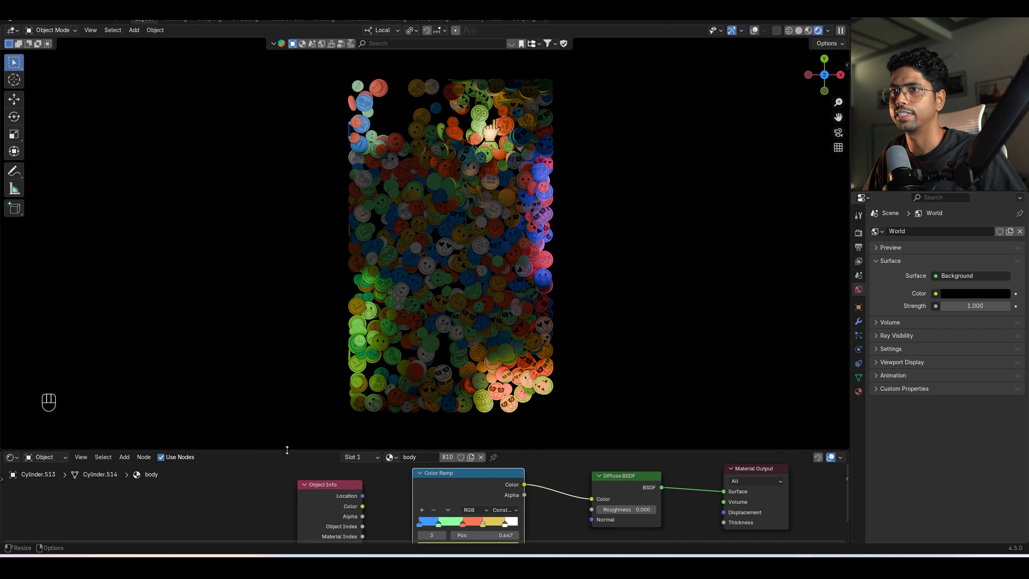
drag(287, 450, 288, 402)
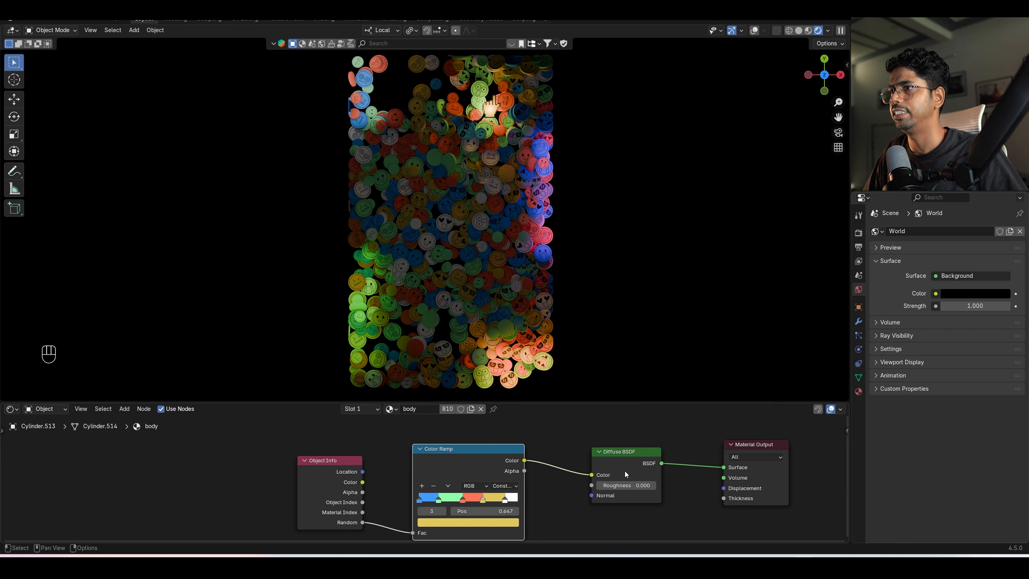
middle_drag(617, 461, 556, 447)
click(559, 447)
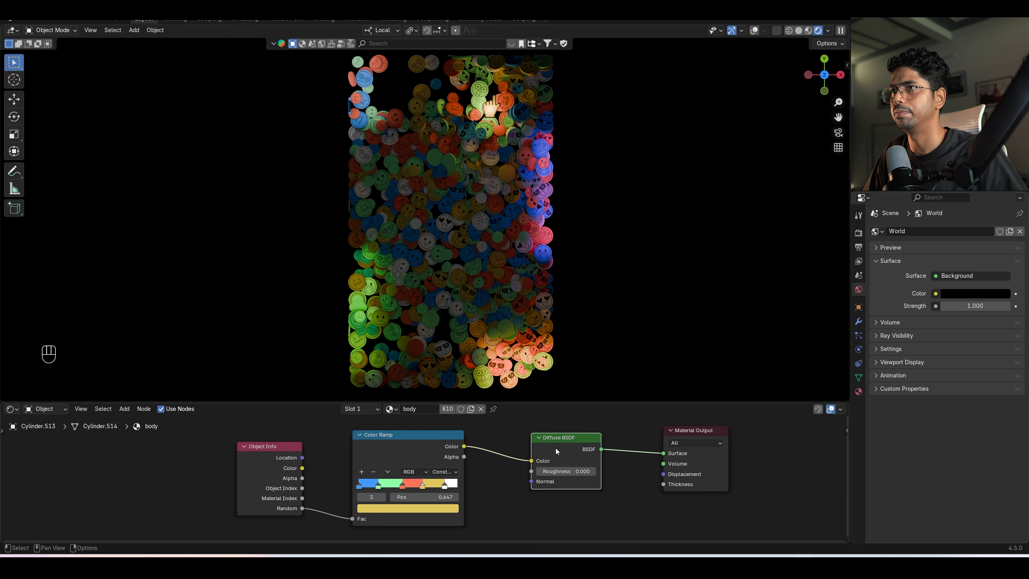
click(858, 392)
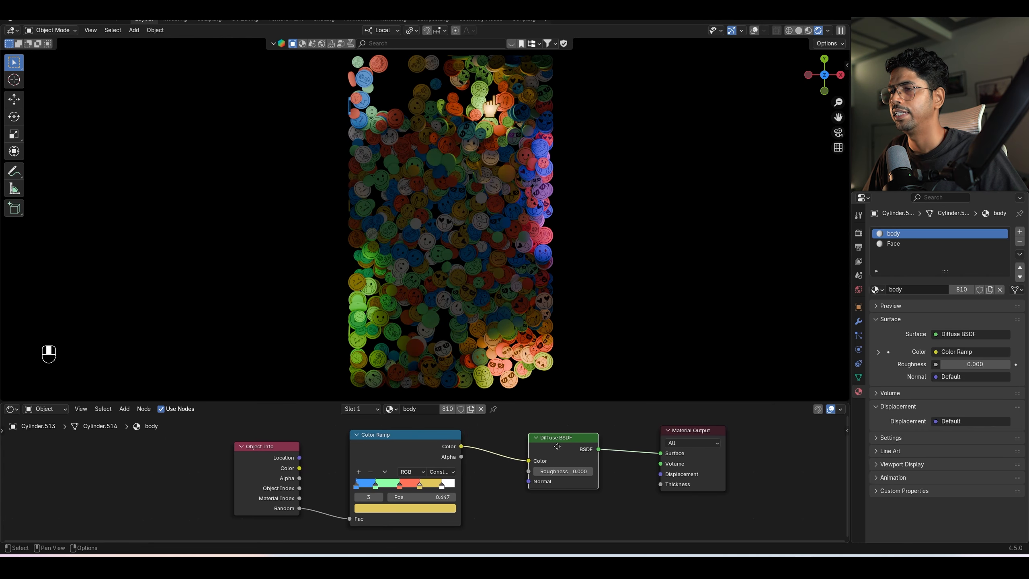
Add a Principled BSDF node below the Diffuse BSDF in the body material.
key(shift+a)
click(573, 427)
text(prin)
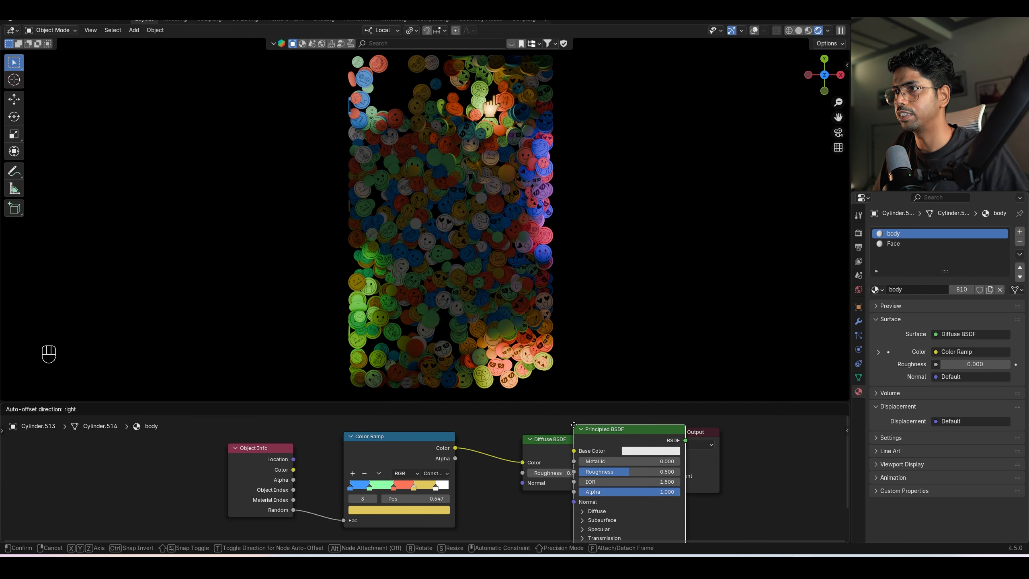
key(Return)
click(569, 504)
middle_drag(568, 503, 618, 469)
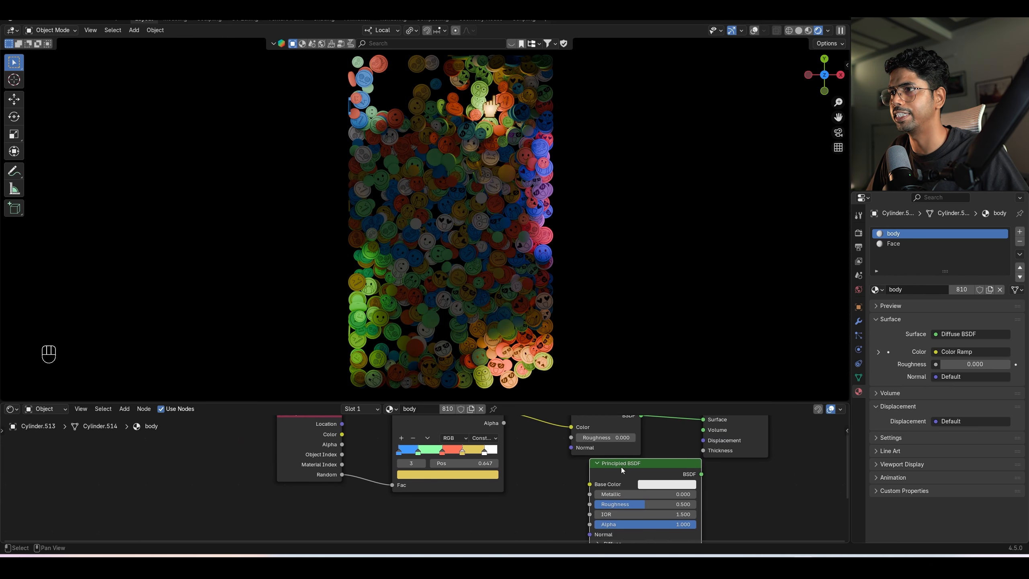
Feed the Color Ramp into the Principled BSDF's Base Color and connect its BSDF output to the Material Output's Surface.
drag(571, 427, 572, 489)
middle_drag(684, 484, 657, 501)
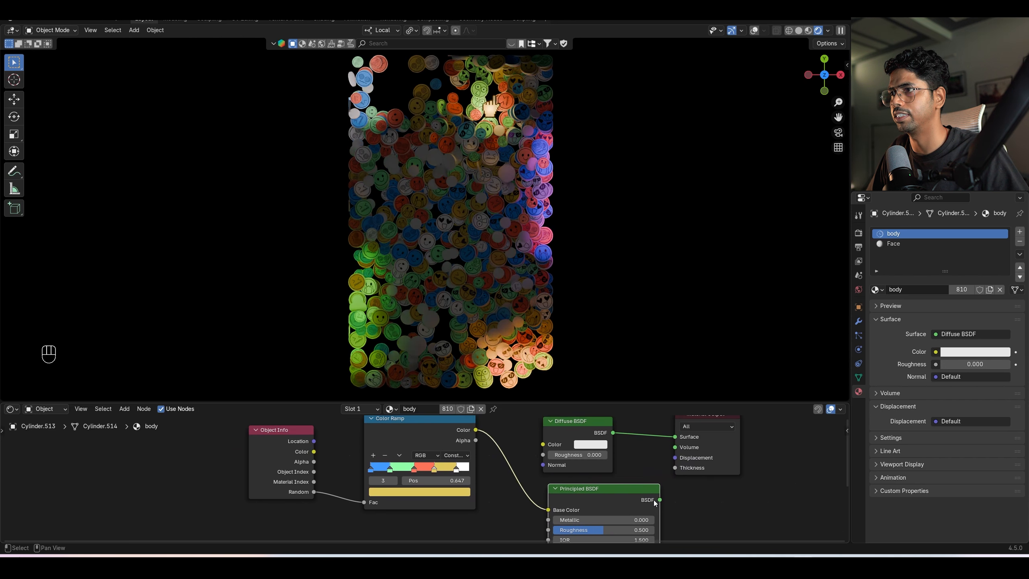
drag(659, 499, 676, 437)
Set the body material's Principled BSDF to Metallic 1.000, Roughness 0.351 and Alpha 1.000.
middle_drag(618, 491, 639, 447)
drag(589, 478, 644, 478)
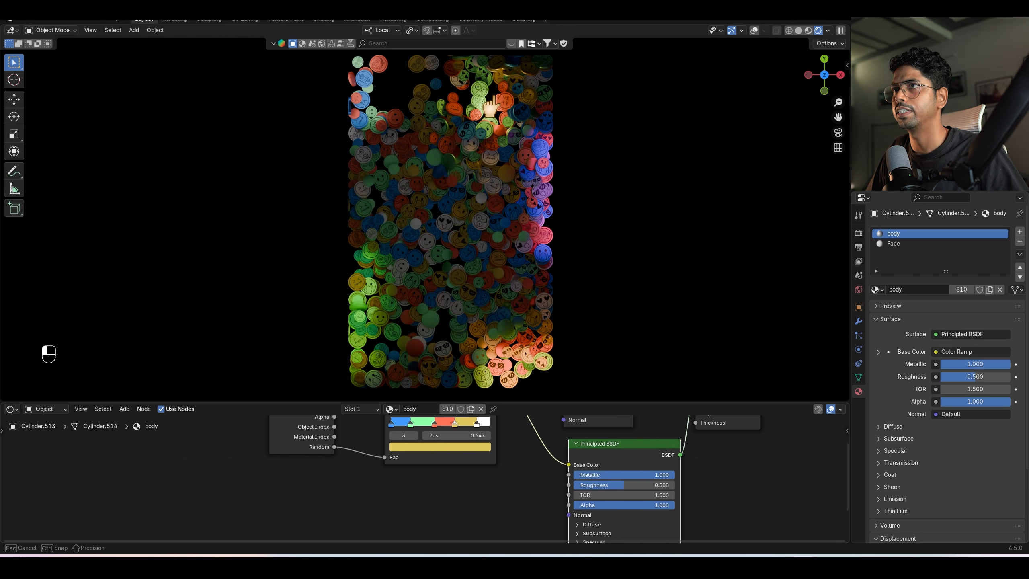
middle_drag(644, 486, 646, 472)
mouse_move(646, 472)
mouse_down()
mouse_move(600, 473)
mouse_move(630, 472)
mouse_up()
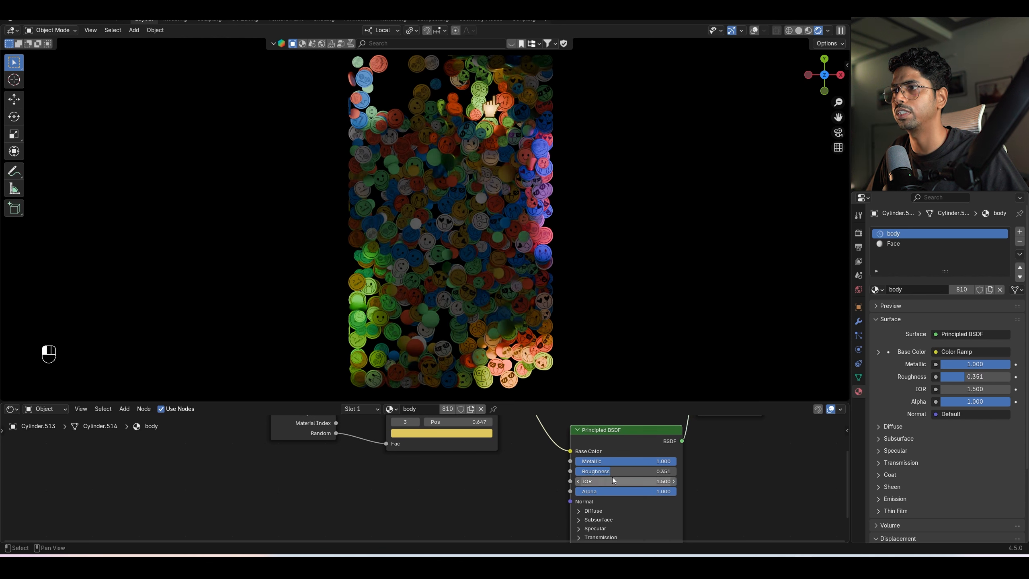
middle_drag(627, 503, 612, 480)
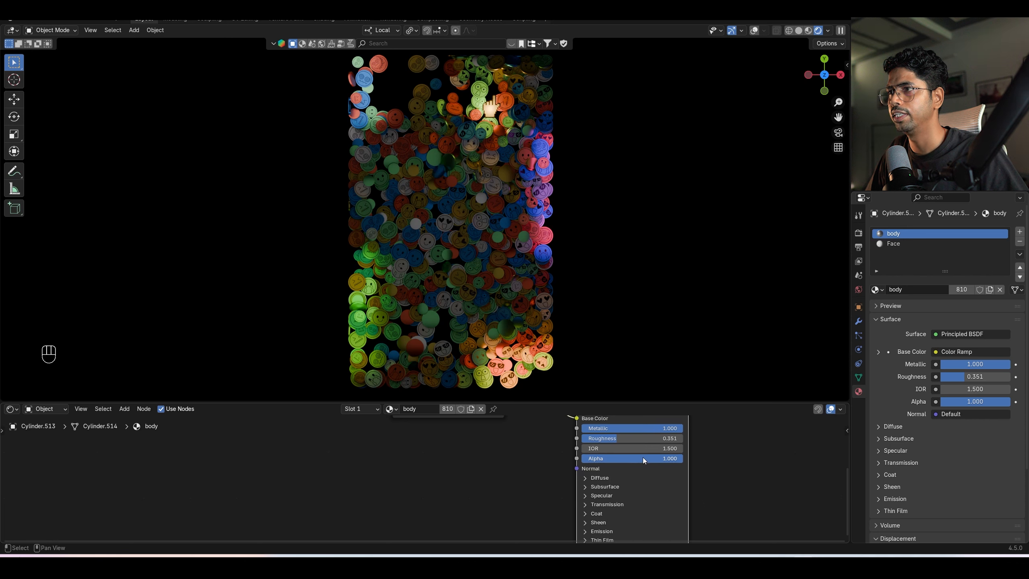
mouse_move(644, 457)
mouse_down()
mouse_move(567, 457)
mouse_move(648, 457)
mouse_up()
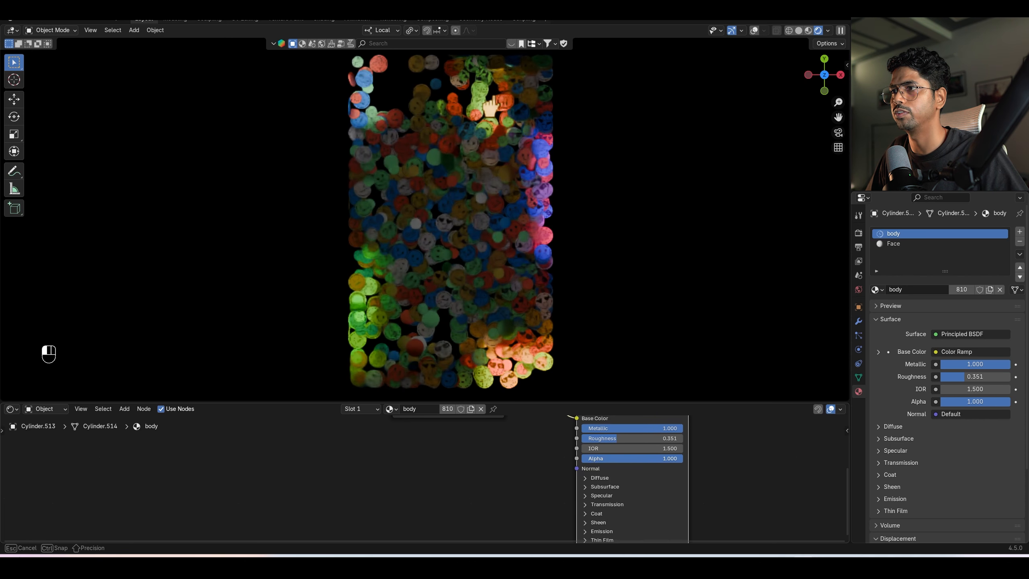
Raise the body material's Transmission weight to 1.000 and lower its Metallic to 0.069.
middle_drag(606, 500, 602, 483)
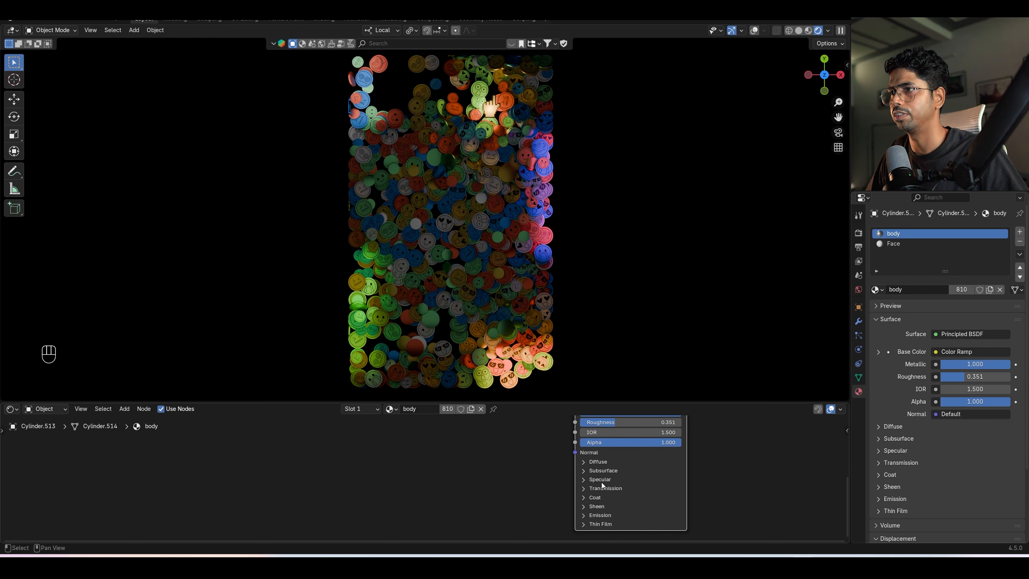
click(600, 489)
drag(600, 500, 677, 500)
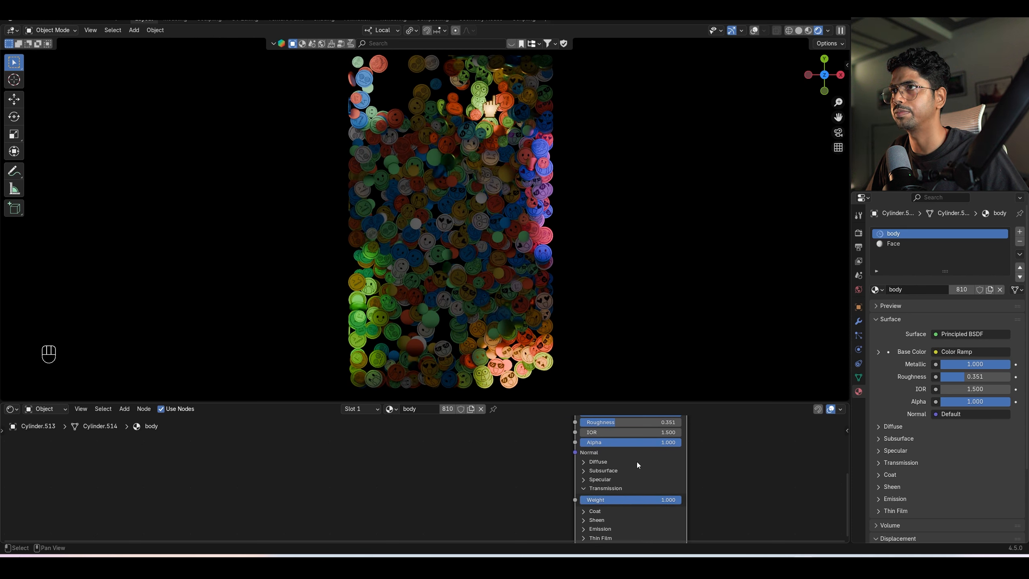
middle_drag(638, 465, 631, 500)
drag(636, 449, 579, 448)
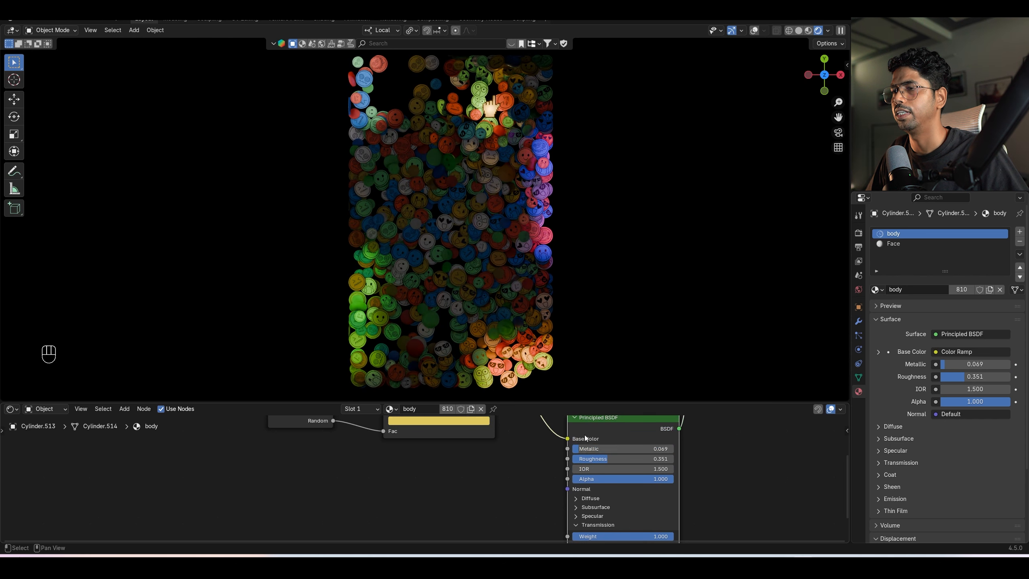
Copy the Principled BSDF node from the body material and open the Face material's nodes.
scroll(580, 429, down, 2)
middle_drag(579, 425, 582, 474)
click(558, 448)
click(561, 464)
scroll(579, 463, down, 3)
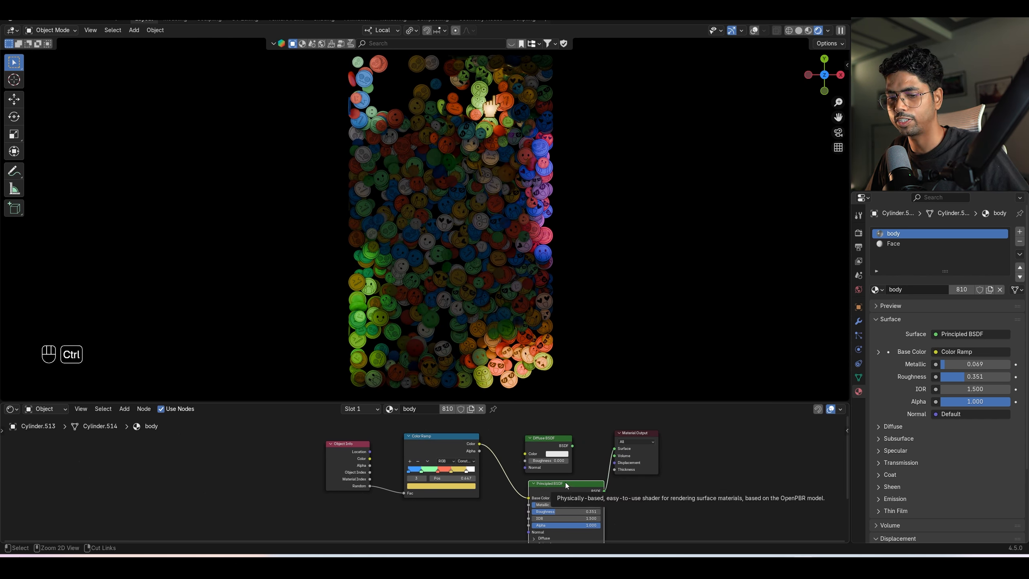
key(ctrl+c)
click(893, 244)
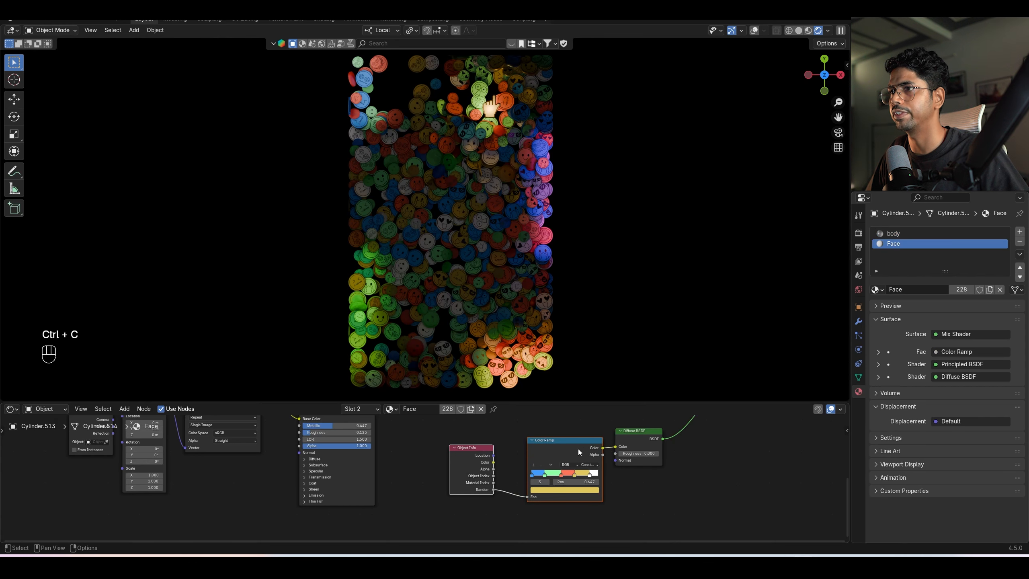
Paste the Principled BSDF into the Face material, feed it the Color Ramp, and link it to the Mix Shader in place of the Diffuse BSDF.
middle_drag(671, 461, 610, 494)
key(ctrl+v)
drag(663, 436, 617, 487)
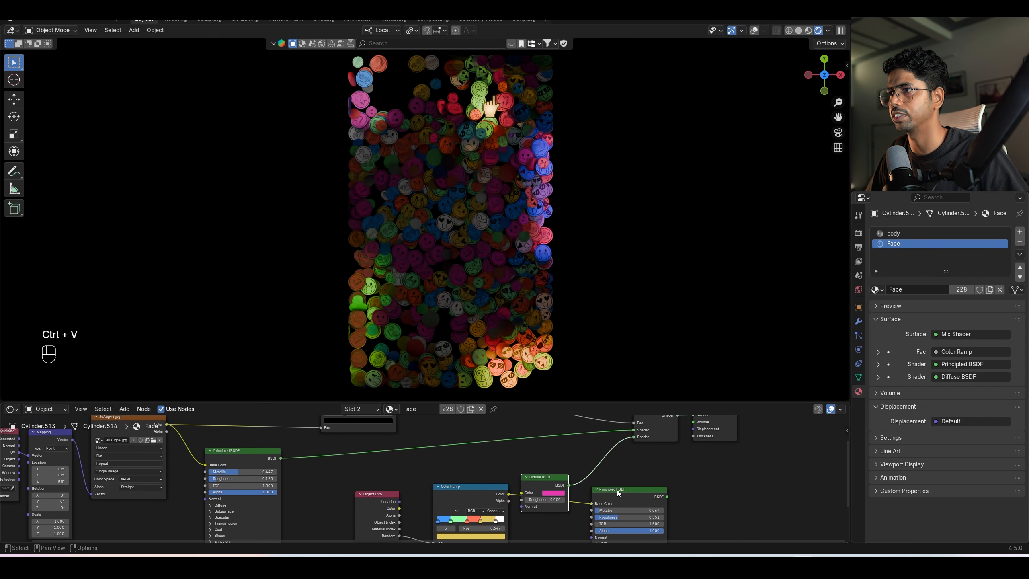
drag(640, 440, 638, 441)
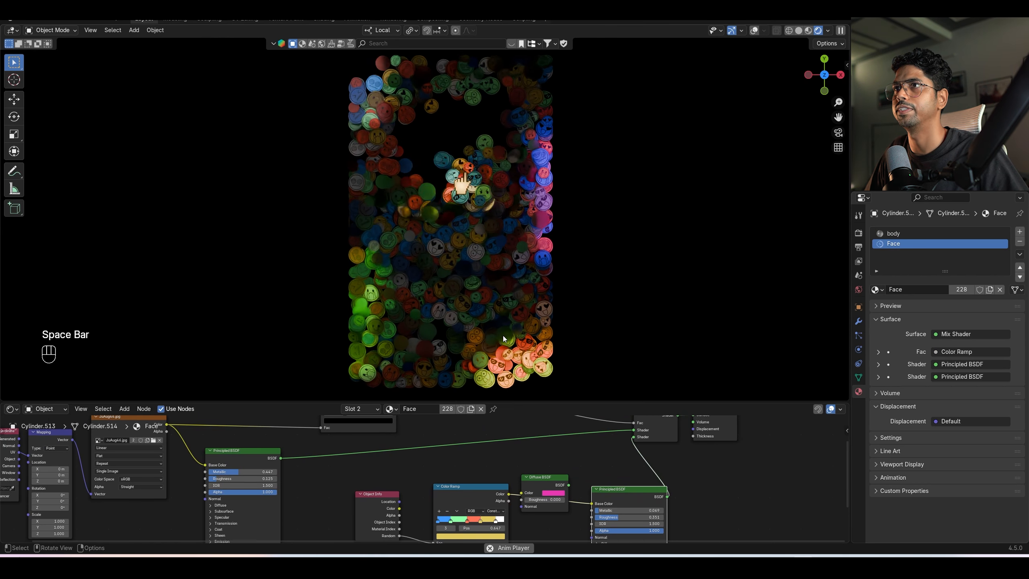
Play the animation with the updated Face material and save the file.
key(space)
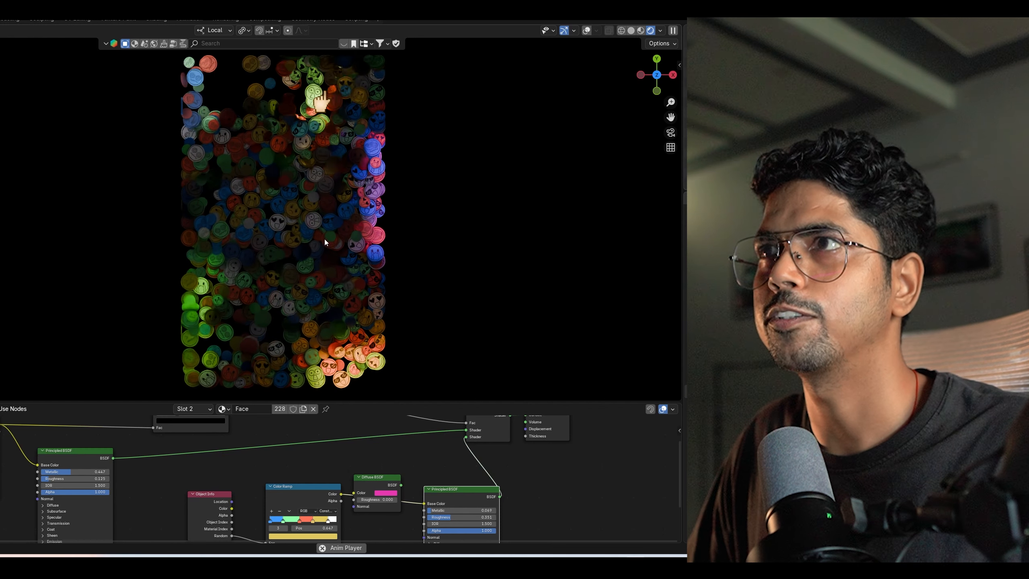
scroll(350, 465, down, 4)
middle_drag(349, 465, 387, 482)
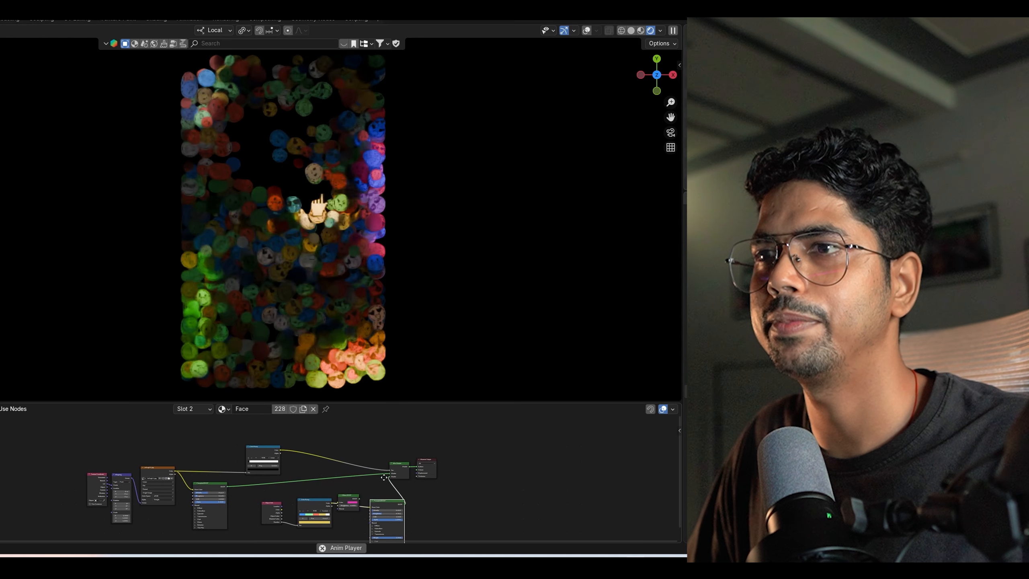
key(ctrl+s)
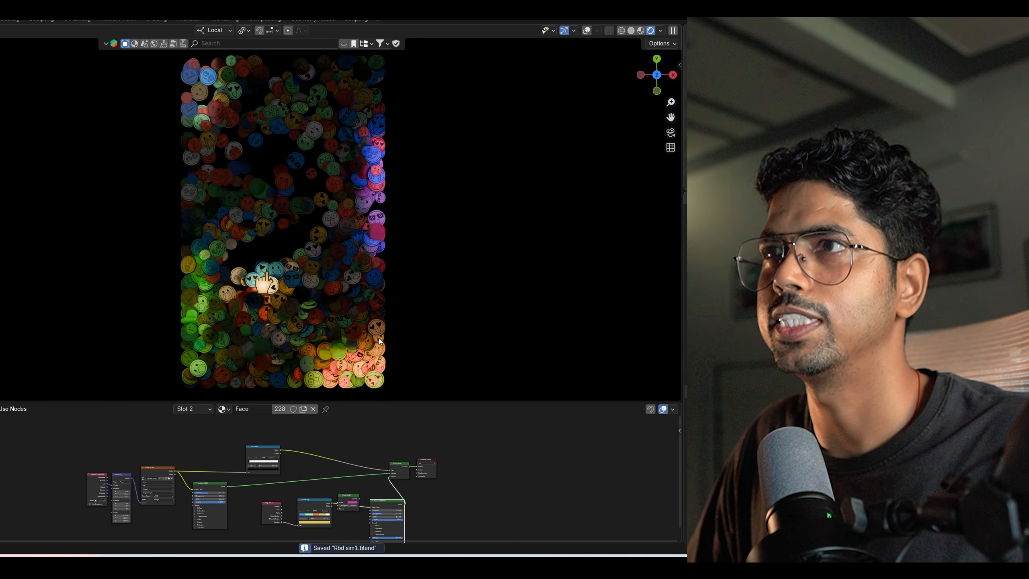